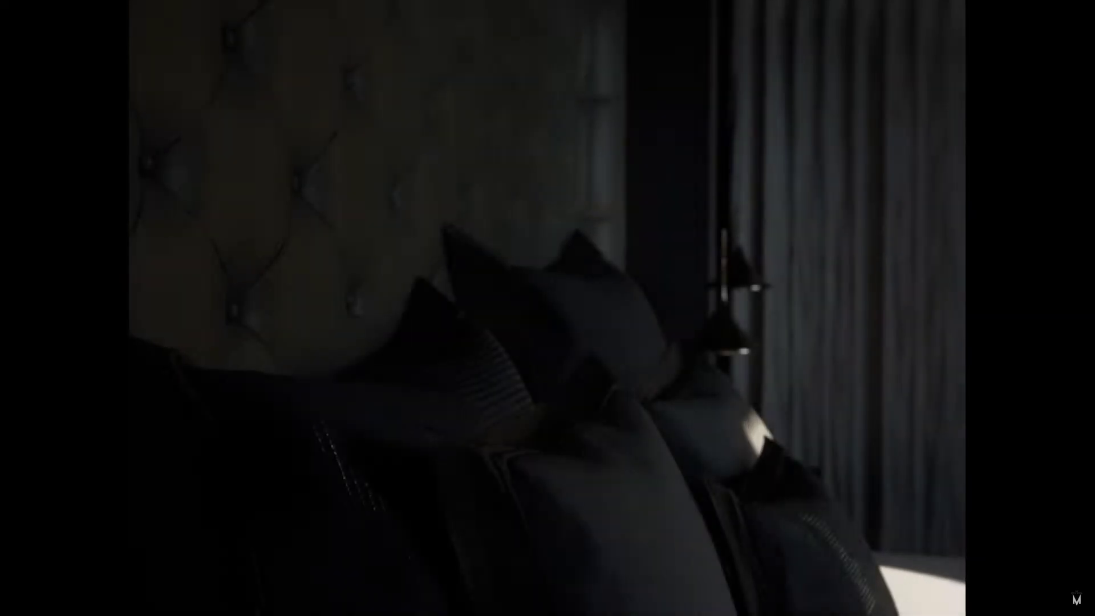
pyautogui.click(458, 214)
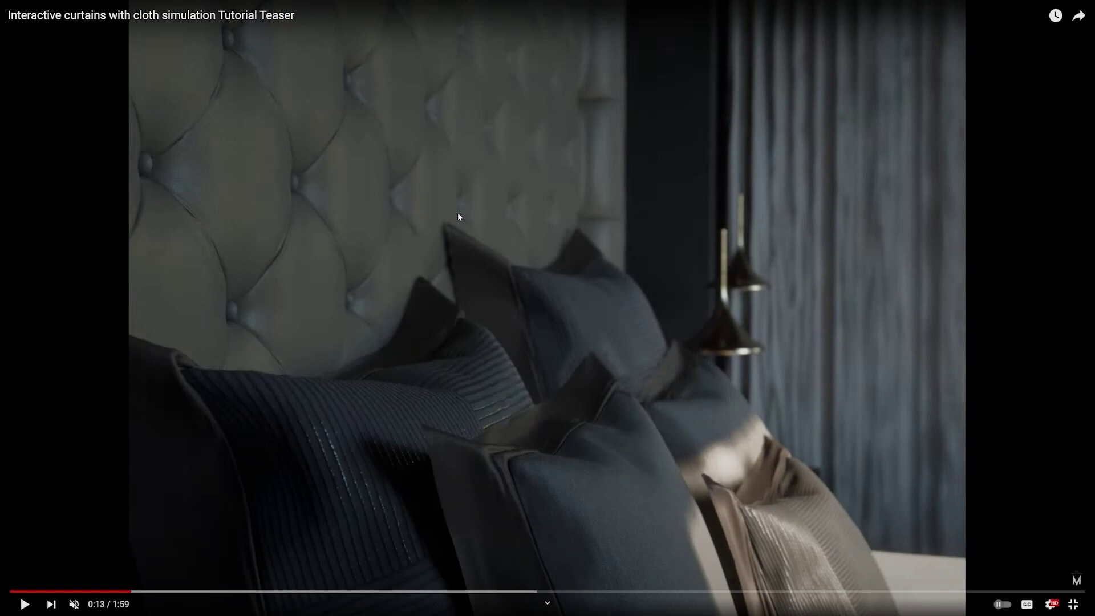
pyautogui.click(457, 216)
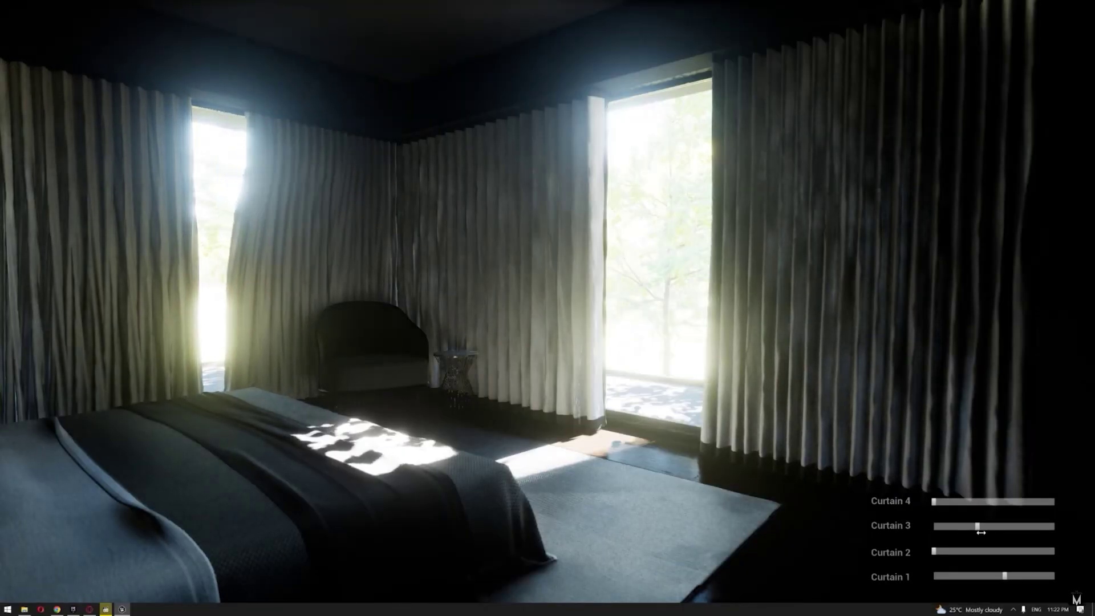
pyautogui.click(645, 314)
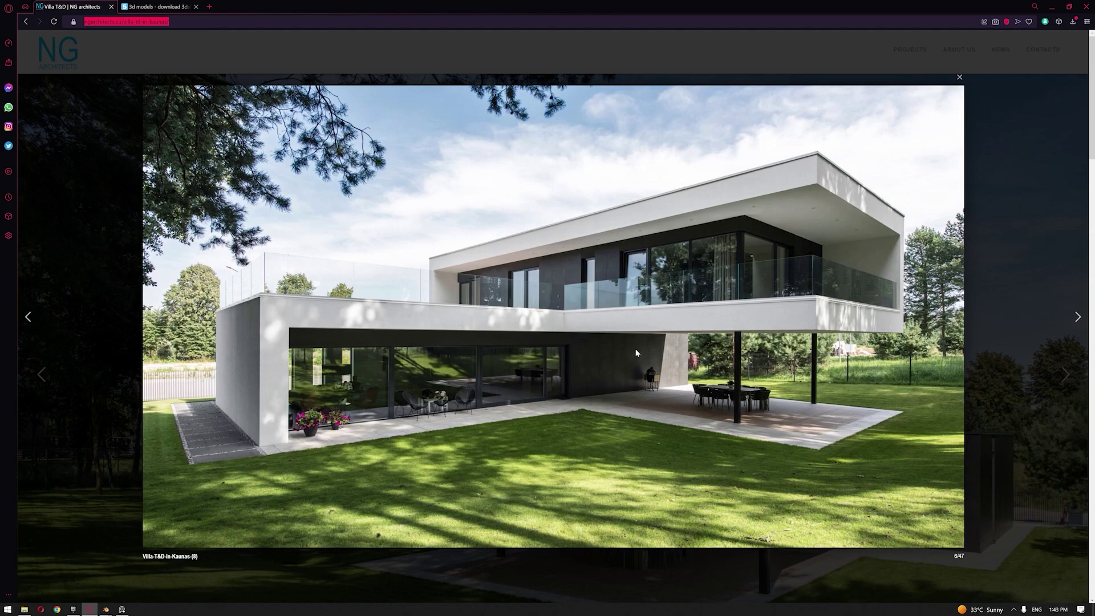
# Step: Close the enlarged villa photo and examine the exterior pictures on the Villa T&D project page
pyautogui.click(106, 279)
pyautogui.scroll(-3, 553, 379)
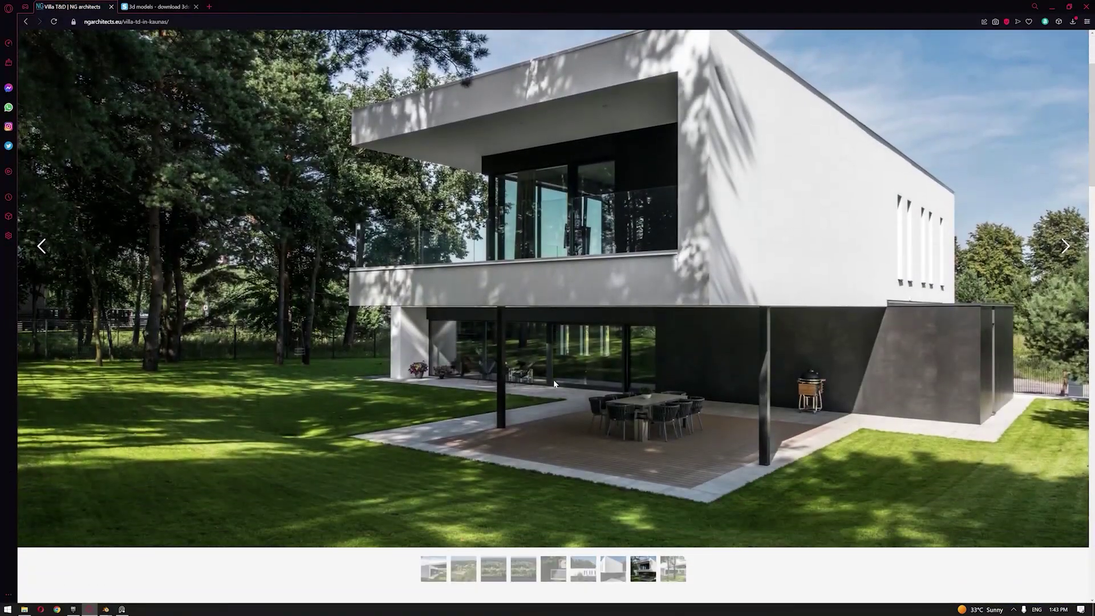
pyautogui.scroll(2, 541, 360)
pyautogui.scroll(1, 539, 358)
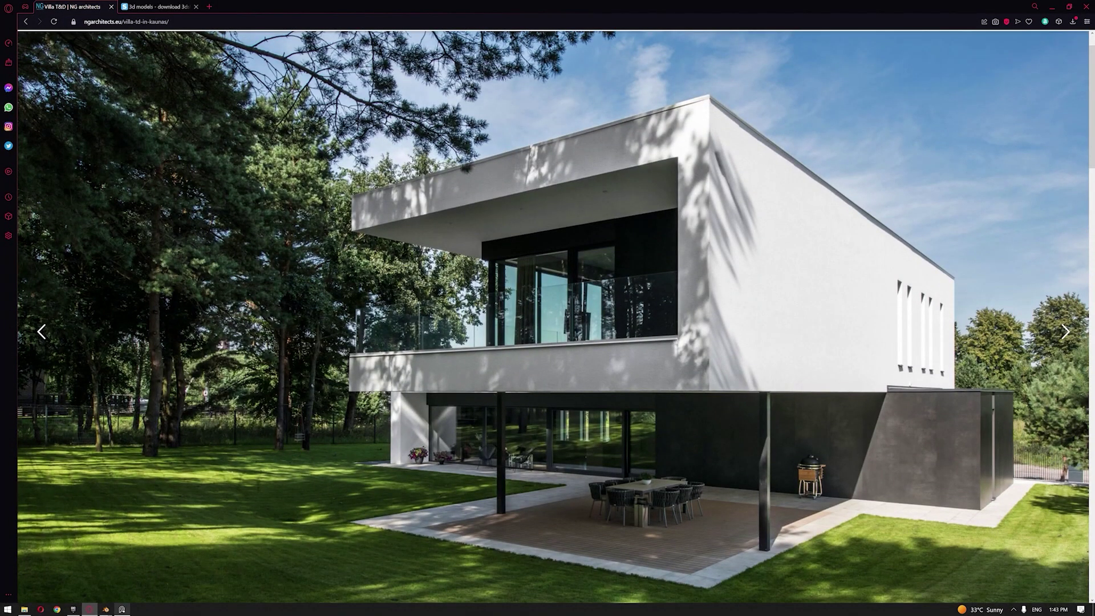
# Step: Switch to the villa model in Blender and delete the glass pane beside the upper-floor corner column
pyautogui.click(105, 608)
pyautogui.click(217, 579)
pyautogui.moveTo(402, 359); pyautogui.dragTo(341, 426, button='middle')
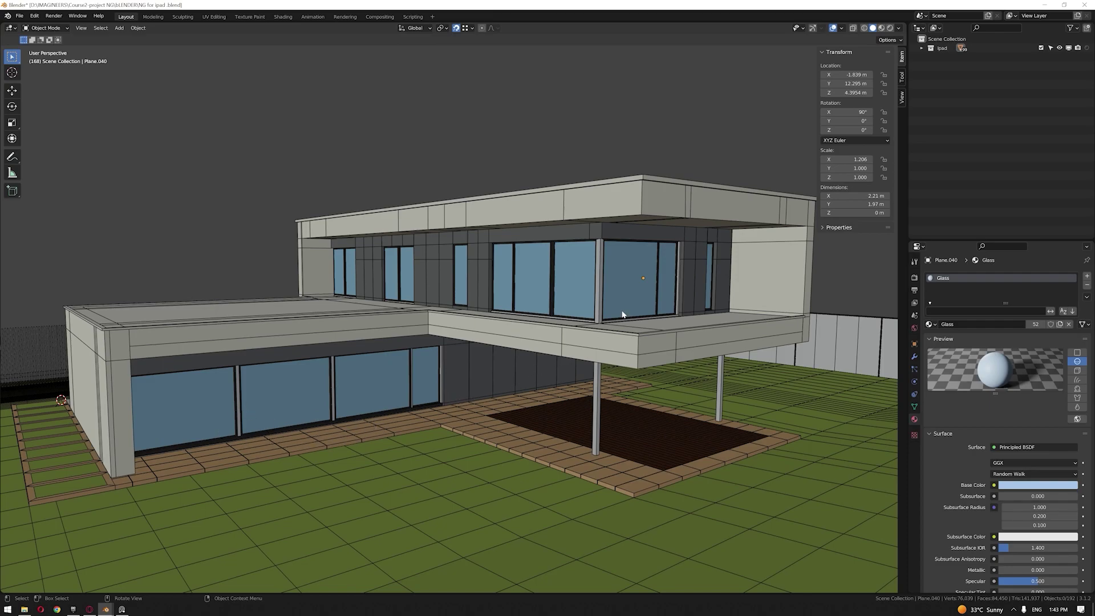
pyautogui.scroll(5, 616, 321)
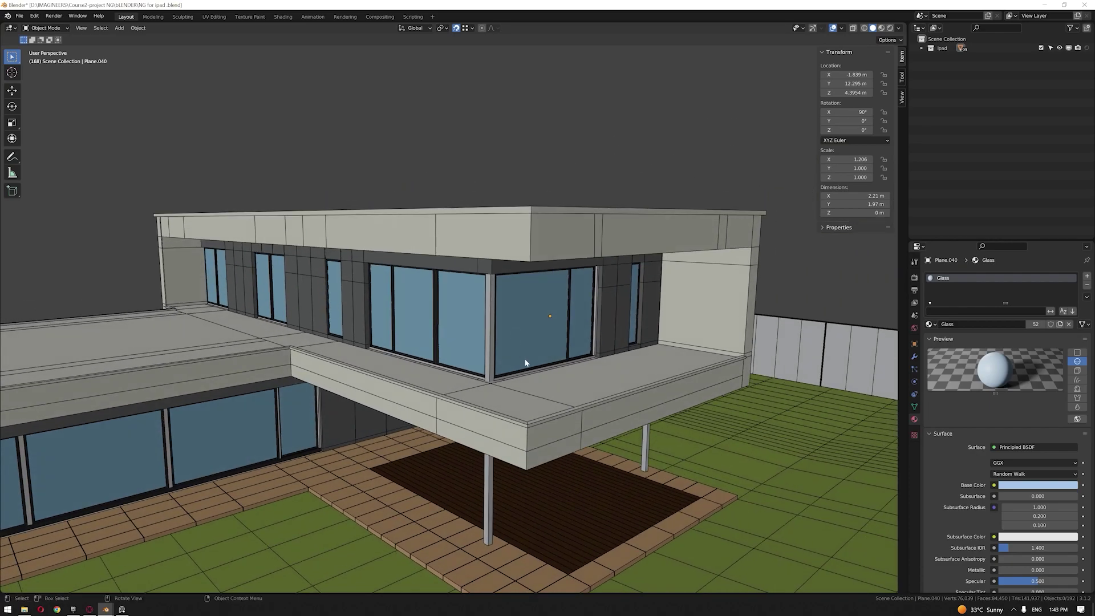
pyautogui.scroll(2, 526, 362)
pyautogui.click(472, 320)
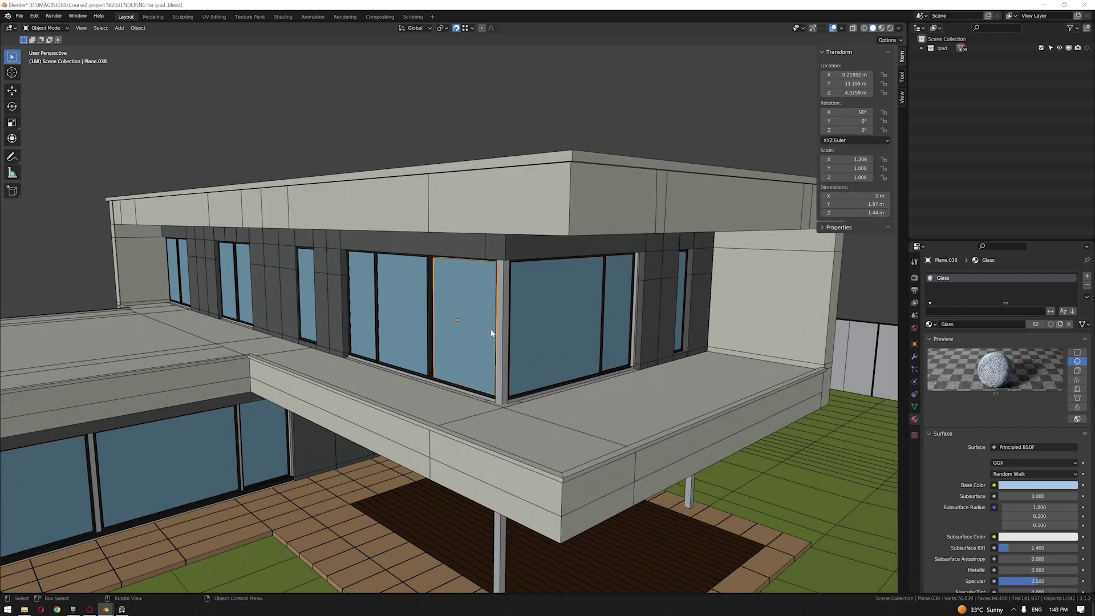
pyautogui.press('Delete')
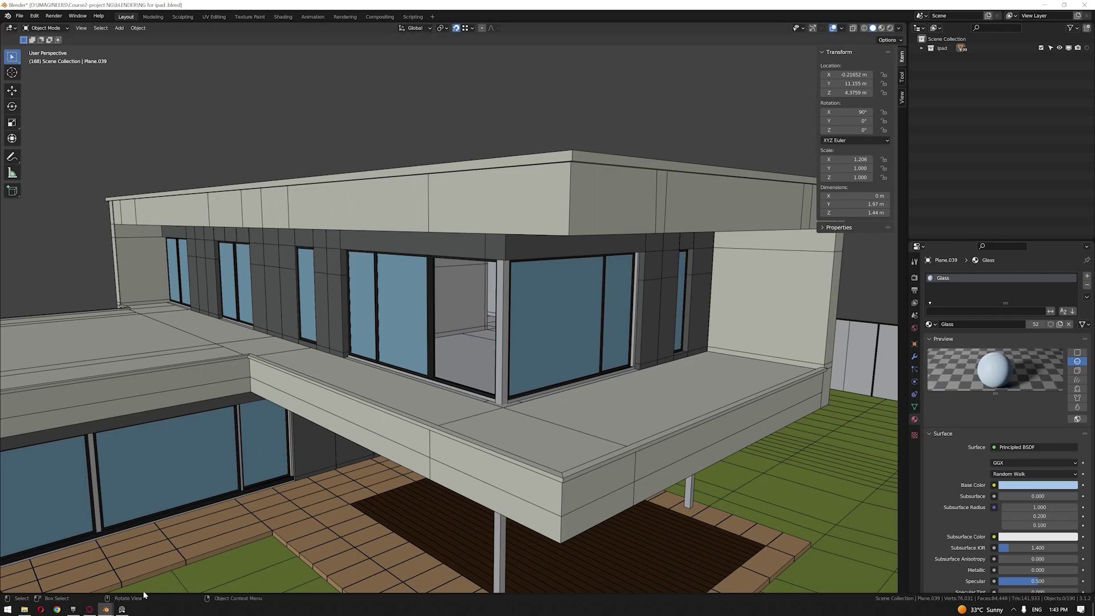
# Step: Switch to the reference image board and examine the group of bedroom interior references
pyautogui.click(121, 609)
pyautogui.scroll(6, 684, 374)
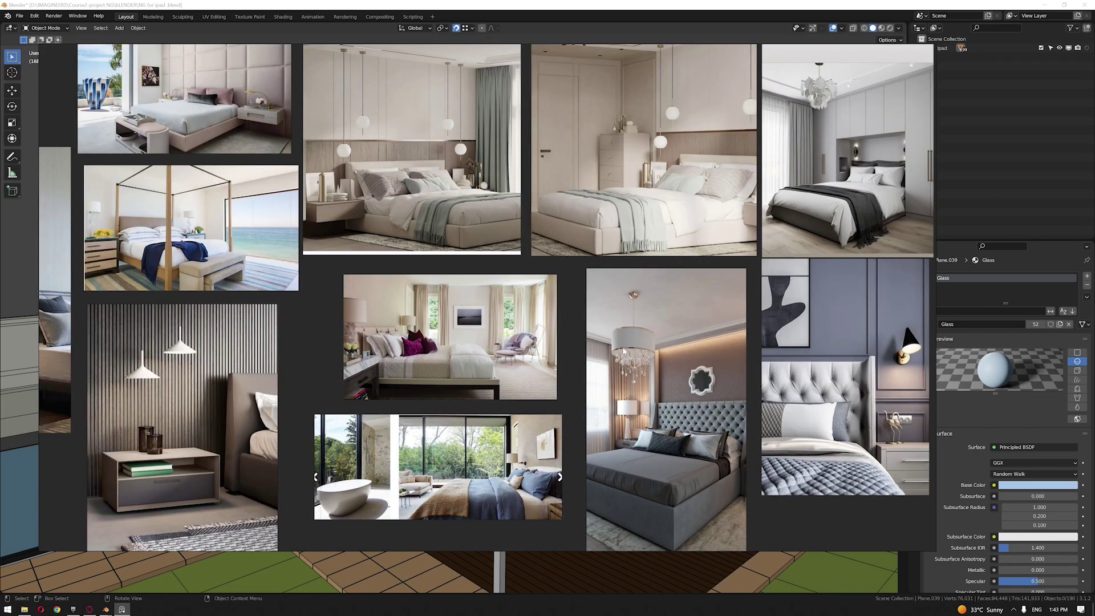
pyautogui.scroll(-2, 623, 354)
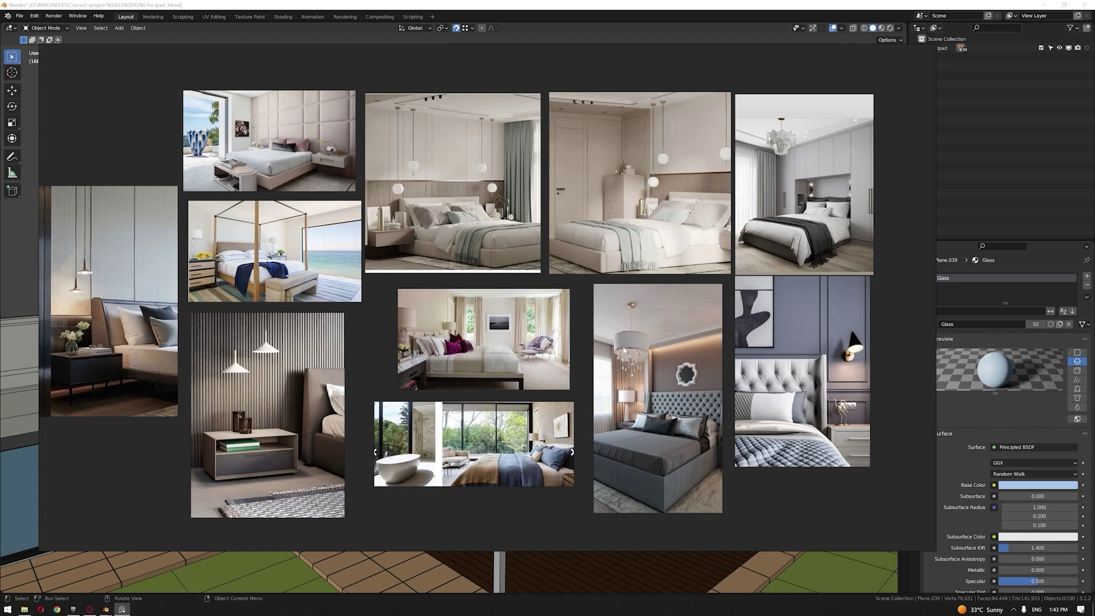
pyautogui.moveTo(675, 279); pyautogui.dragTo(665, 296, button='middle')
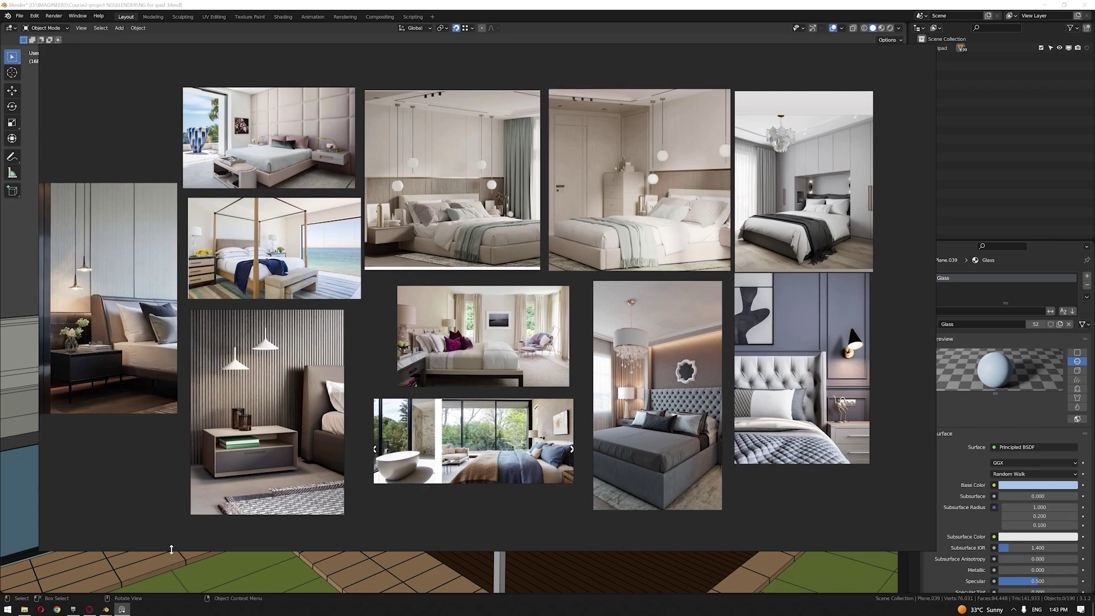
# Step: Switch to the 3dsky models page in the browser and hide the reference image board
pyautogui.click(89, 604)
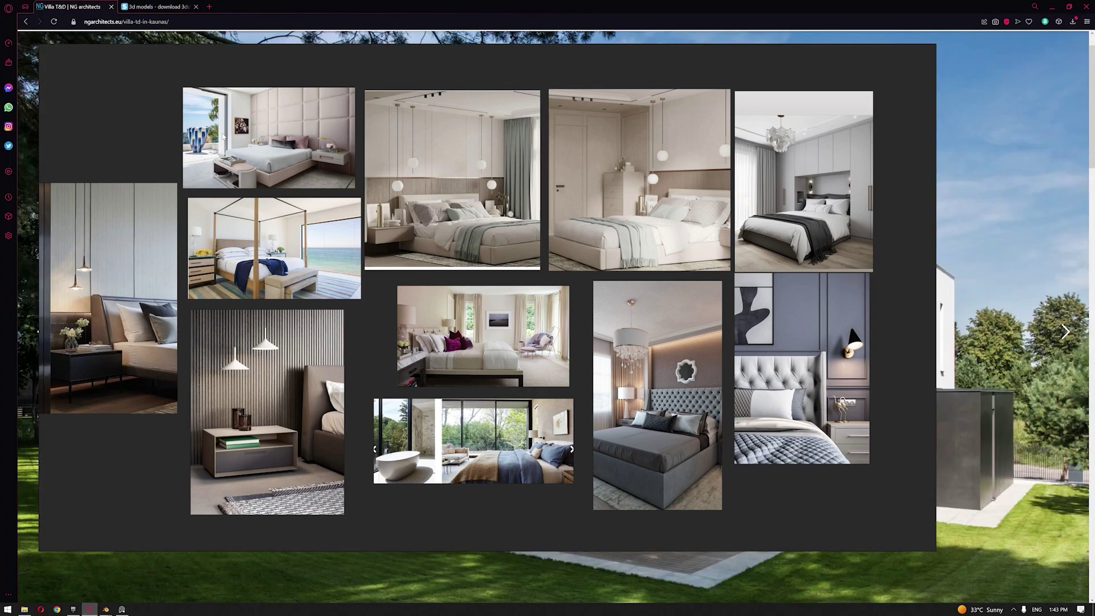
pyautogui.click(156, 7)
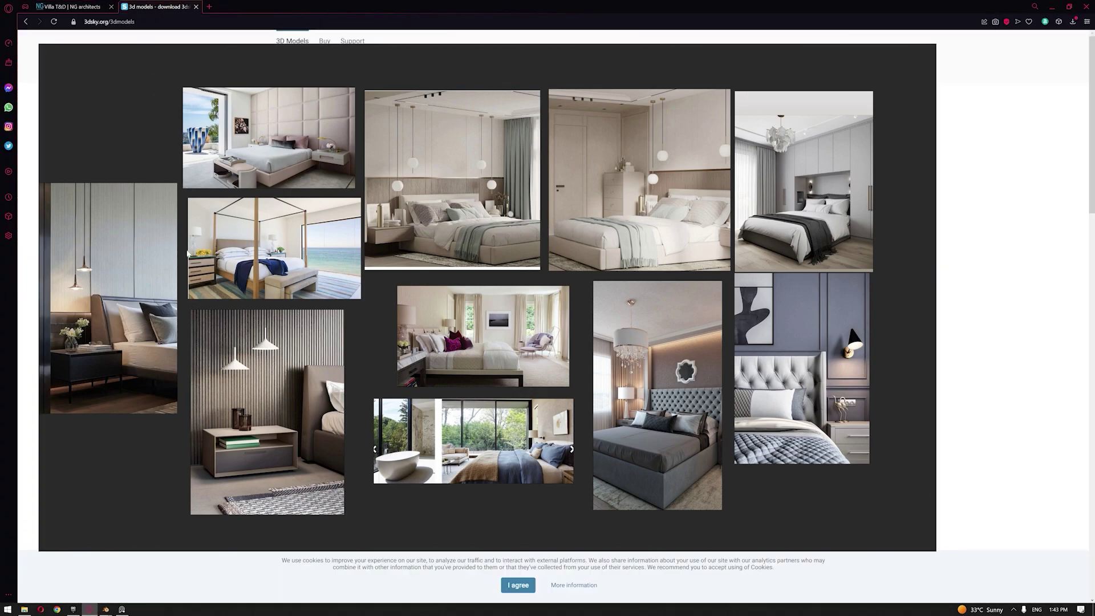
pyautogui.click(122, 610)
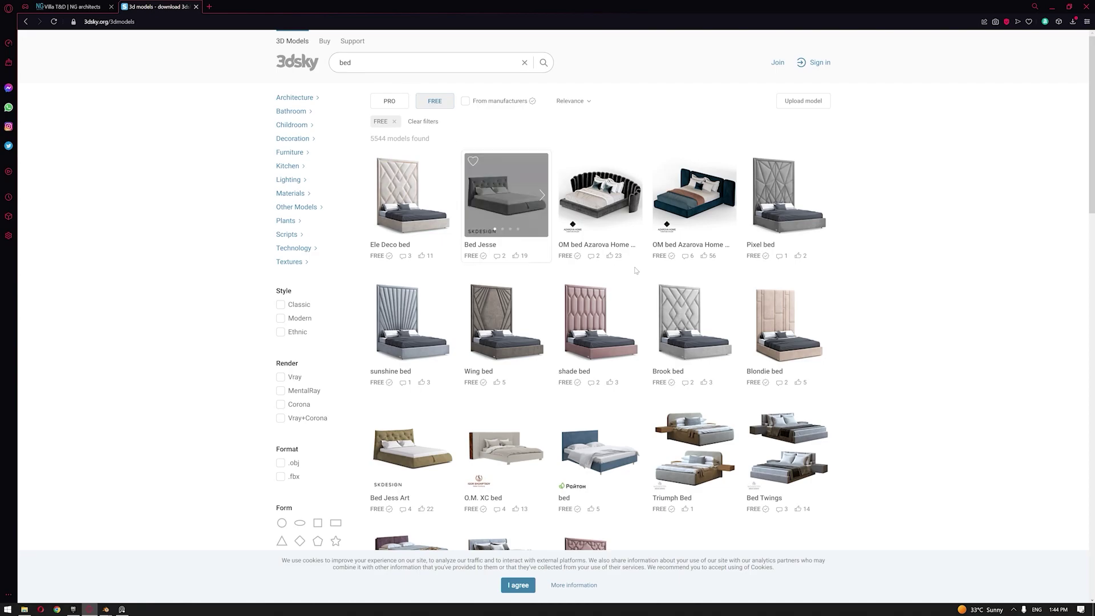
# Step: Browse the free bed models in the 3dsky results and compare their designs
pyautogui.scroll(-5, 827, 321)
pyautogui.scroll(-2, 860, 321)
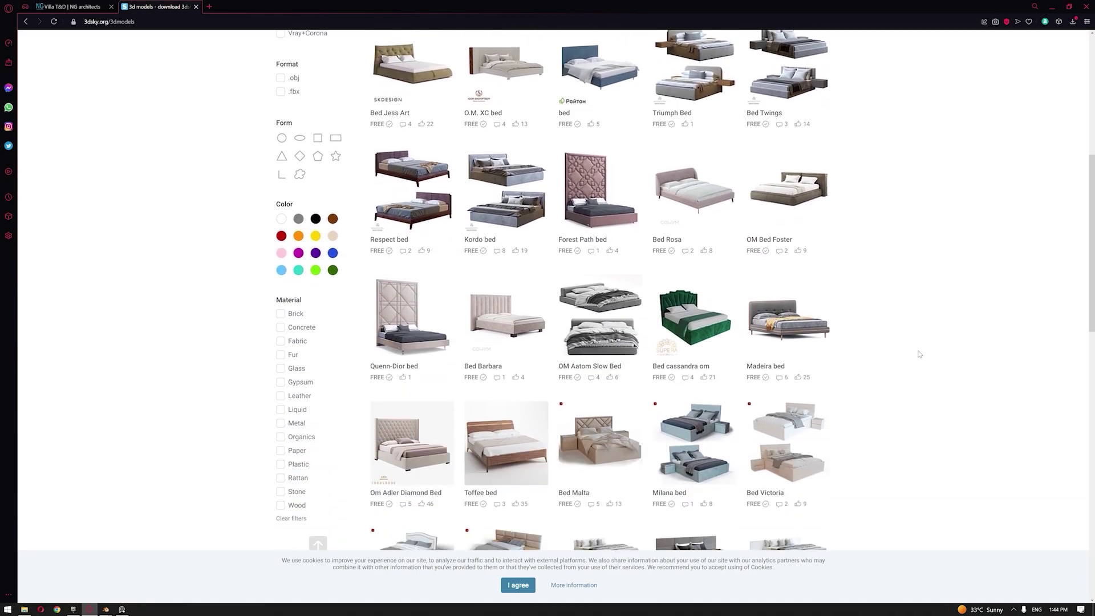
pyautogui.scroll(-2, 890, 362)
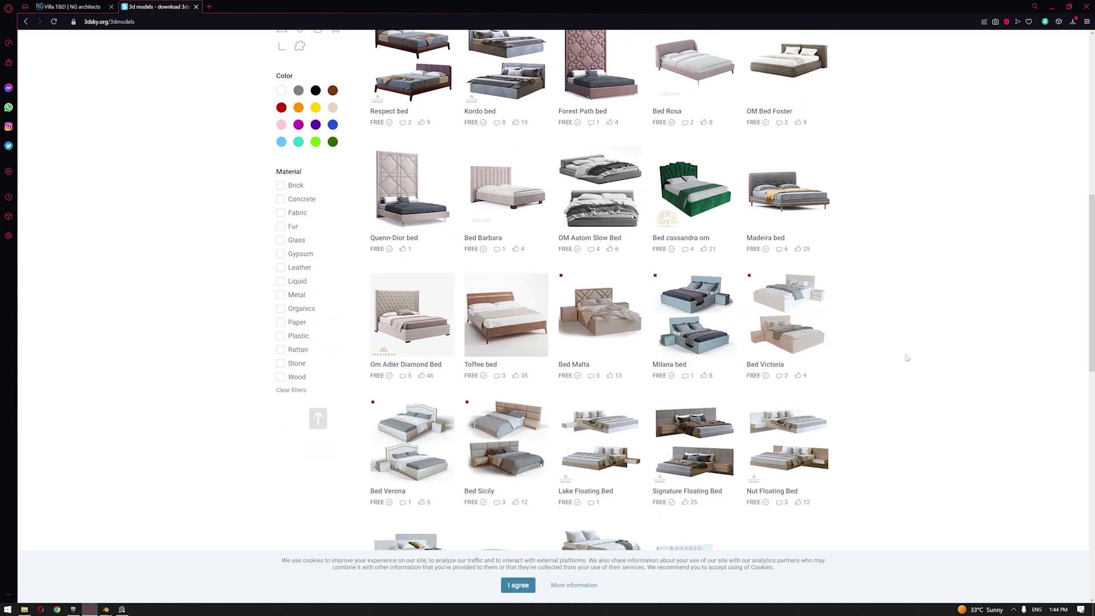
pyautogui.scroll(-2, 907, 362)
pyautogui.scroll(3, 902, 394)
pyautogui.scroll(8, 901, 394)
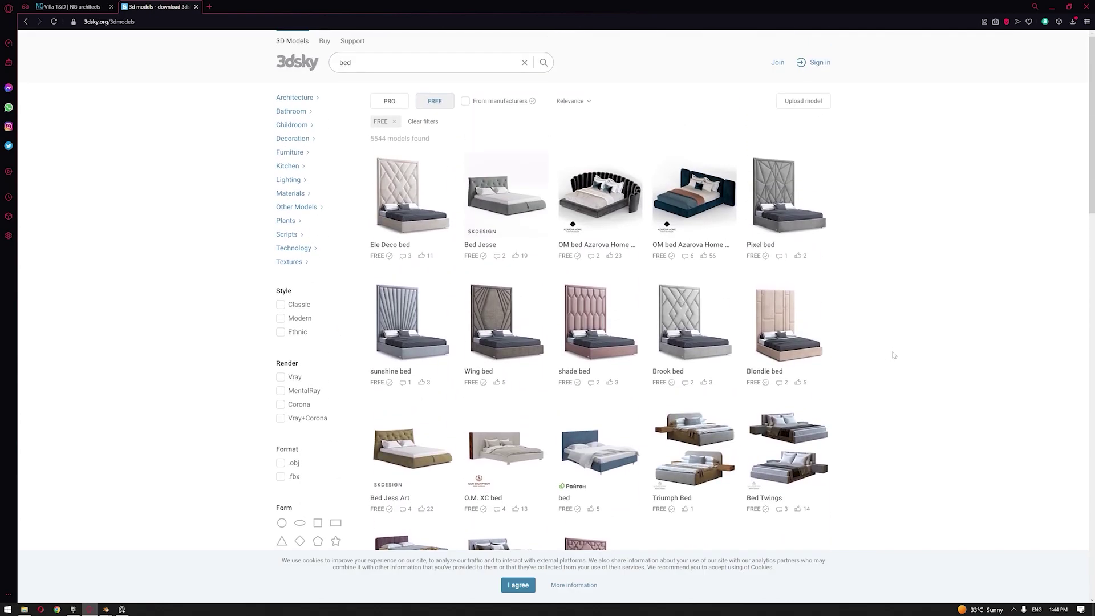
pyautogui.scroll(-3, 892, 357)
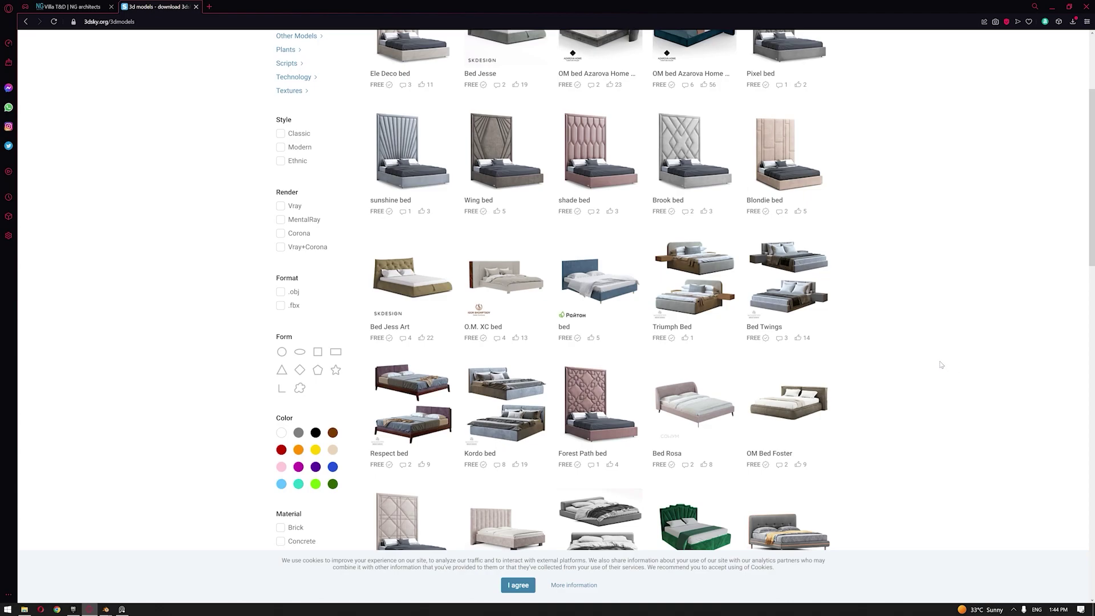
pyautogui.scroll(2, 909, 354)
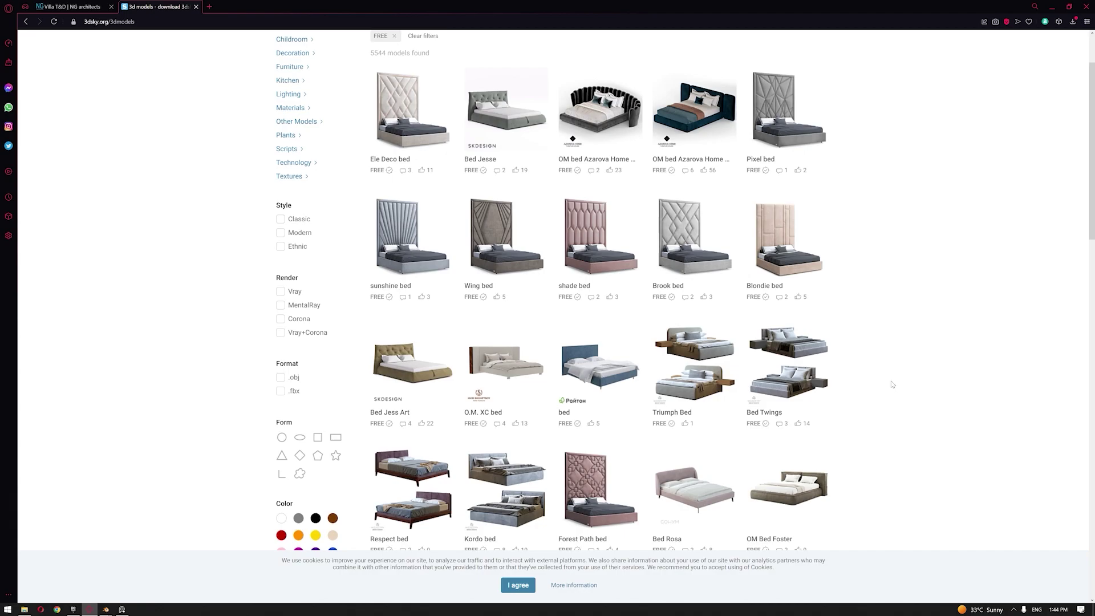
pyautogui.scroll(-1, 857, 377)
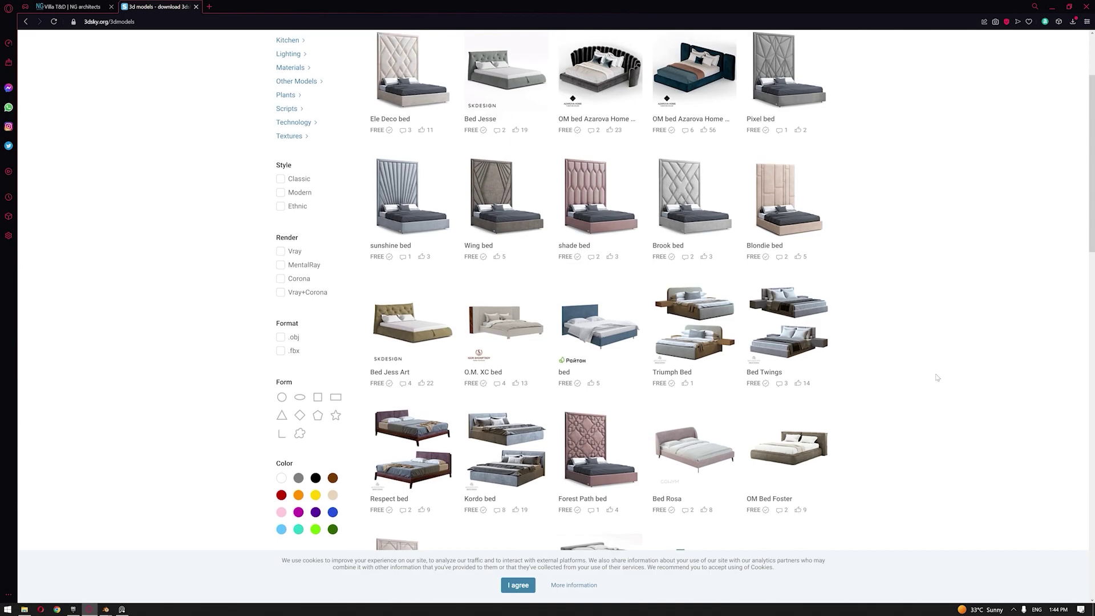
pyautogui.scroll(2, 938, 378)
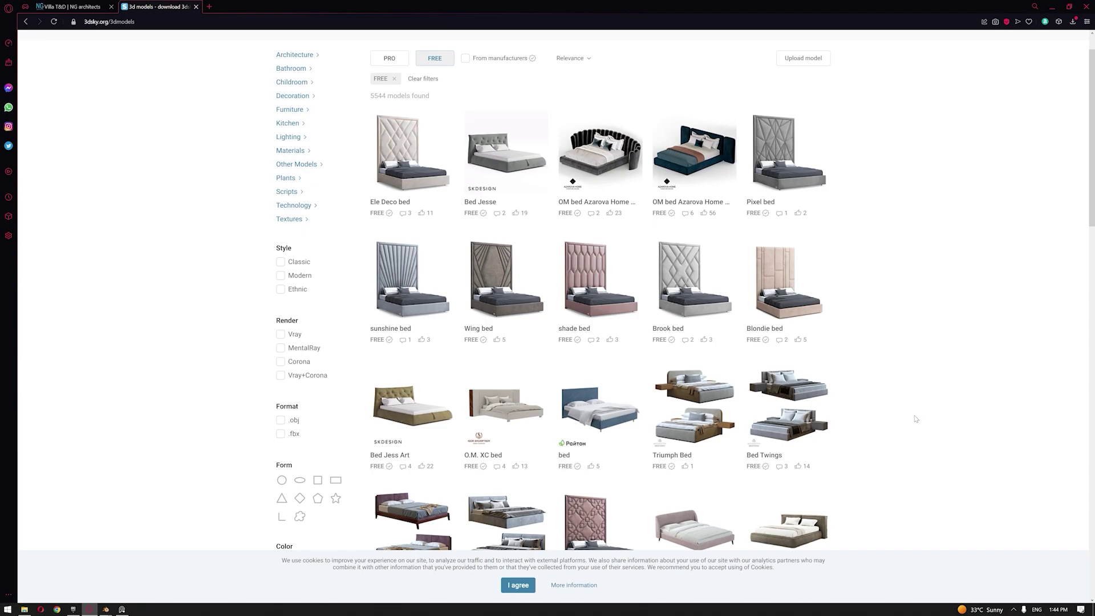
pyautogui.scroll(-2, 835, 410)
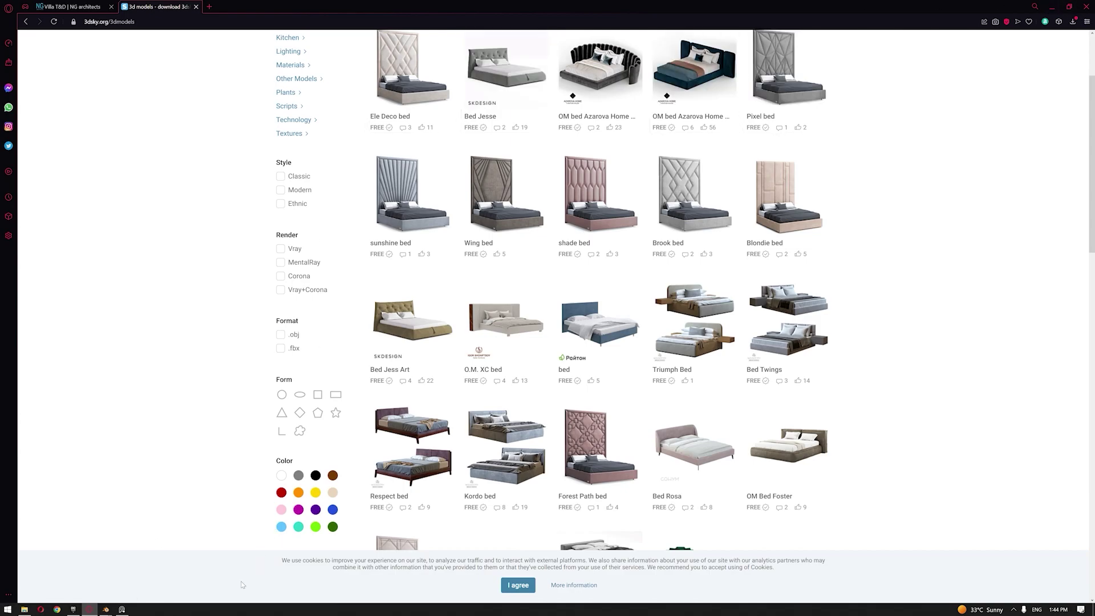
# Step: Bring back the reference image board and examine the bedroom pictures with tufted headboards up close
pyautogui.click(90, 608)
pyautogui.scroll(-3, 622, 280)
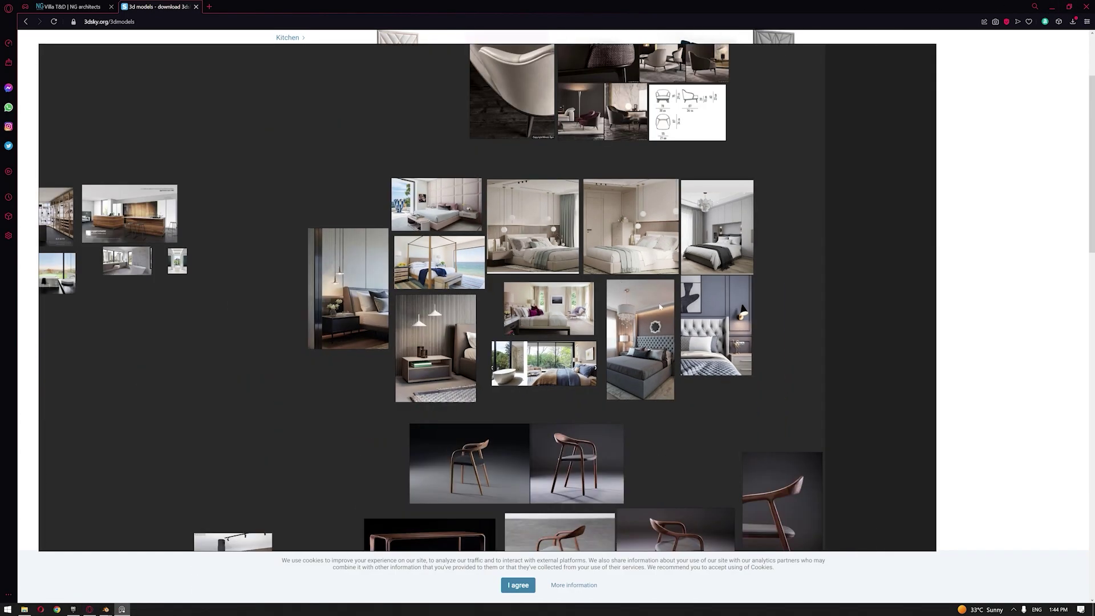
pyautogui.scroll(5, 655, 321)
pyautogui.scroll(2, 656, 317)
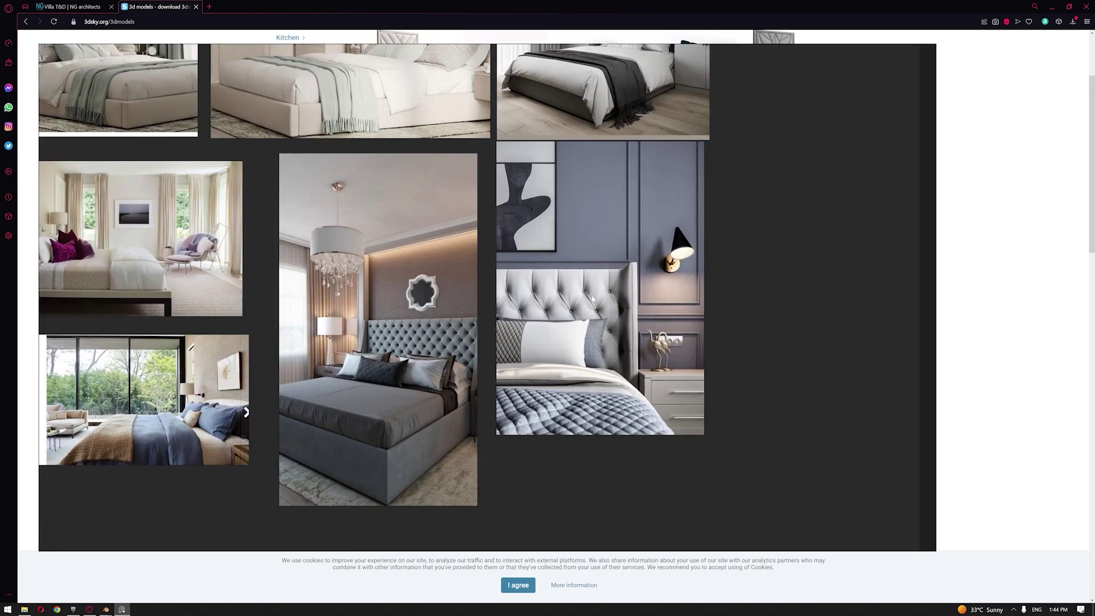
pyautogui.moveTo(605, 308); pyautogui.dragTo(614, 319, button='middle')
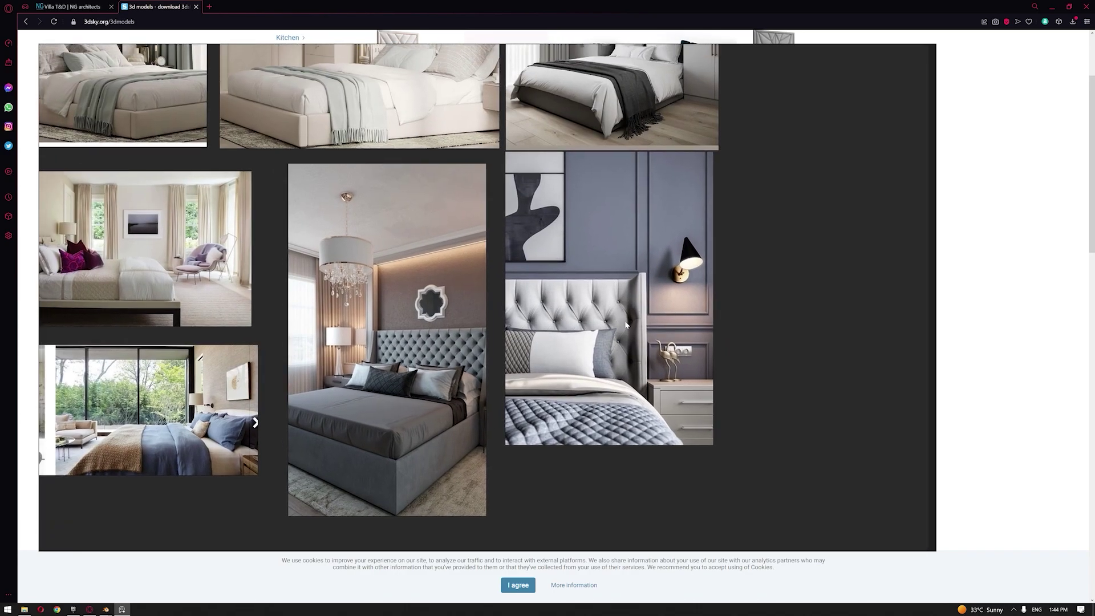
pyautogui.moveTo(611, 309); pyautogui.dragTo(706, 405, button='middle')
pyautogui.moveTo(568, 277); pyautogui.dragTo(690, 285, button='middle')
pyautogui.scroll(-2, 690, 285)
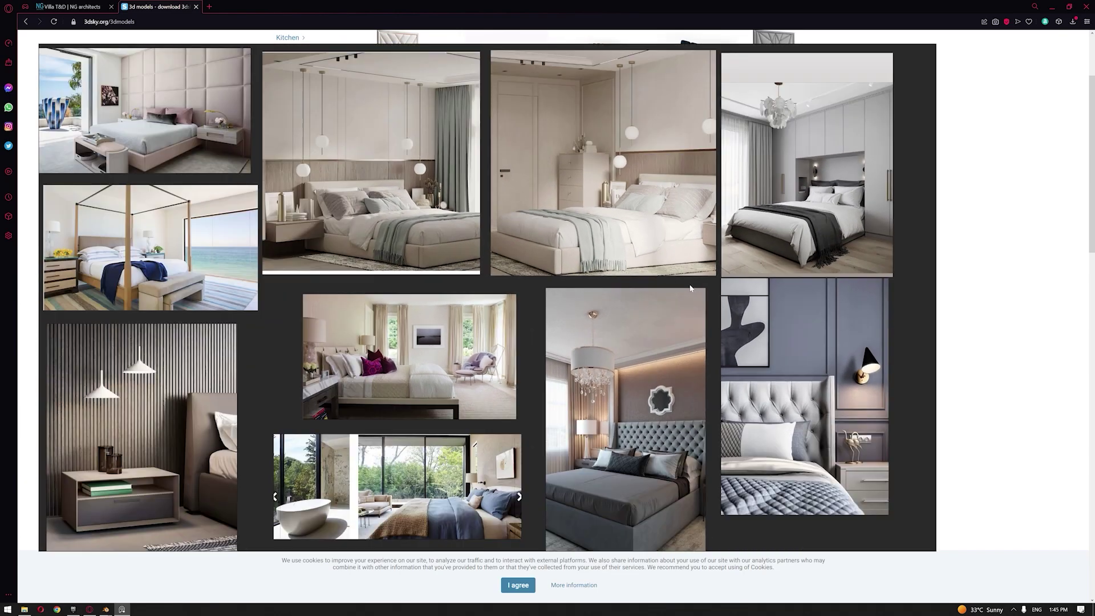
# Step: Examine the armchair reference photos and the dimension drawing above the bedroom group
pyautogui.scroll(-3, 537, 369)
pyautogui.scroll(2, 511, 462)
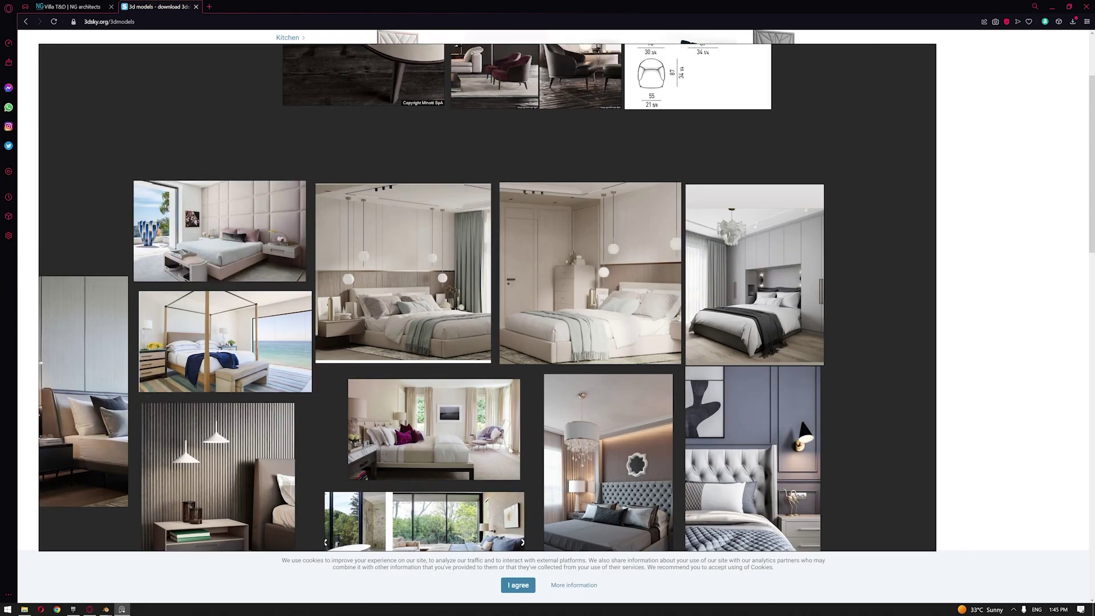
pyautogui.moveTo(527, 373); pyautogui.dragTo(504, 409, button='middle')
pyautogui.scroll(1, 675, 407)
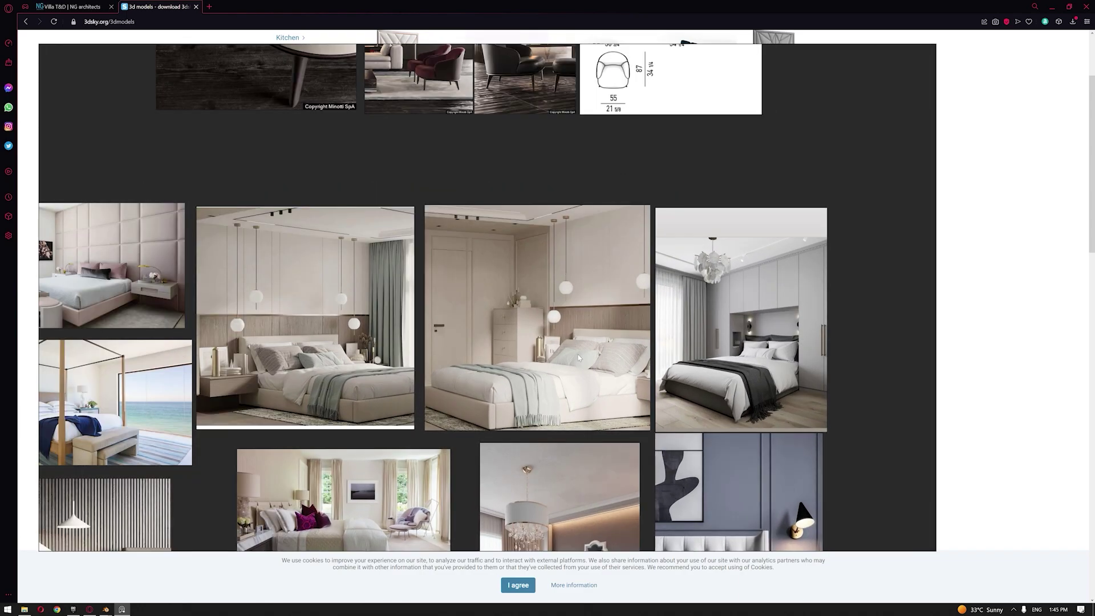
pyautogui.moveTo(675, 407); pyautogui.dragTo(701, 468, button='middle')
pyautogui.moveTo(524, 46); pyautogui.dragTo(540, 318, button='middle')
pyautogui.scroll(1, 540, 319)
pyautogui.scroll(-1, 540, 319)
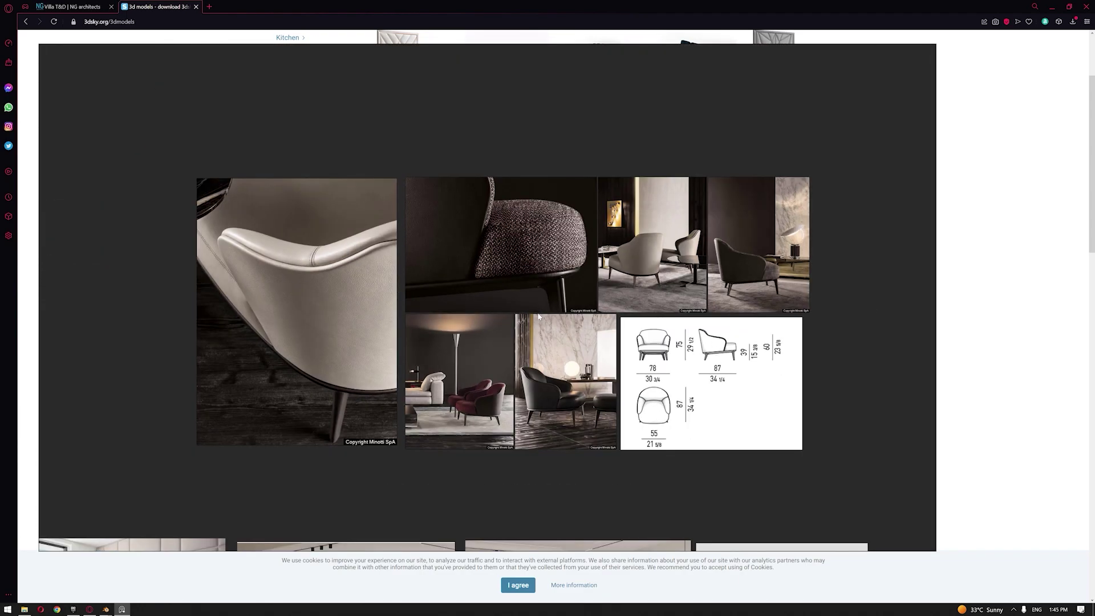
pyautogui.scroll(1, 575, 342)
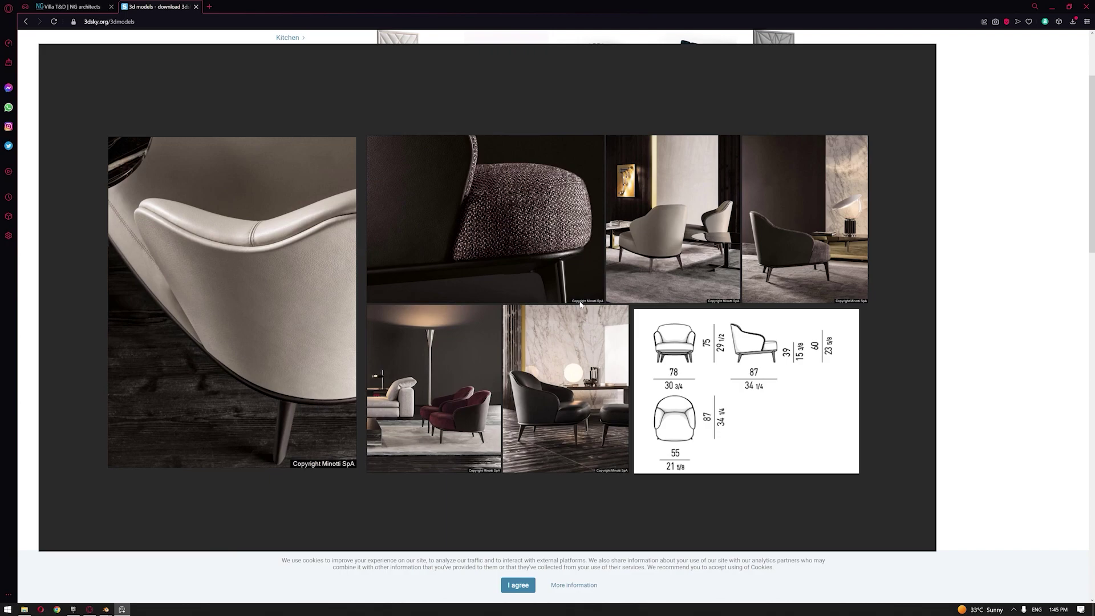
pyautogui.scroll(-1, 579, 373)
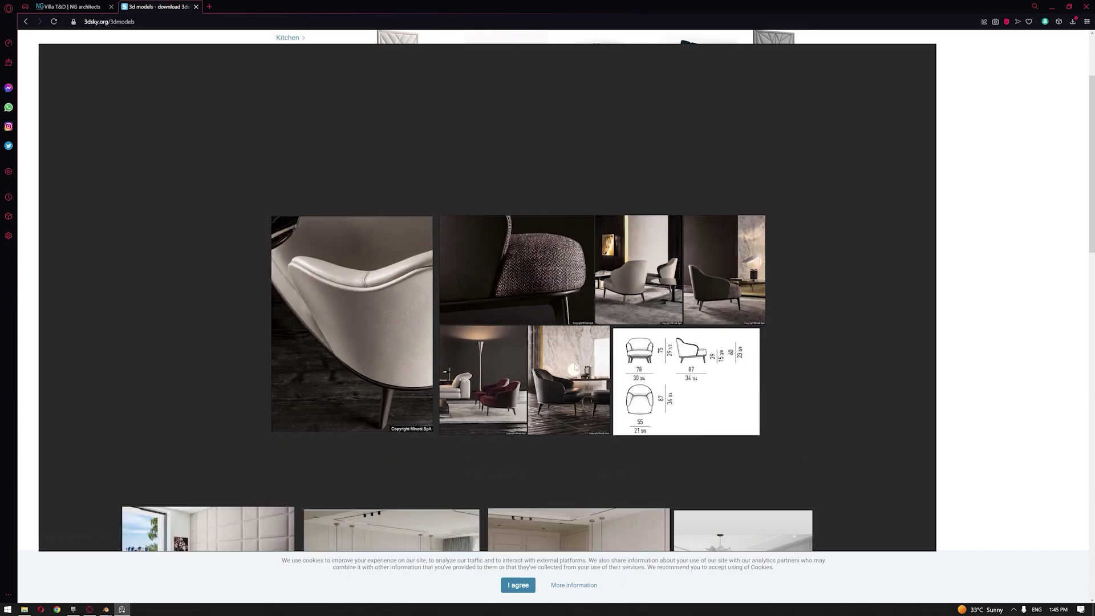
# Step: Return to the bedroom references on the board and frame the whole group for review
pyautogui.moveTo(579, 373); pyautogui.dragTo(587, 237, button='middle')
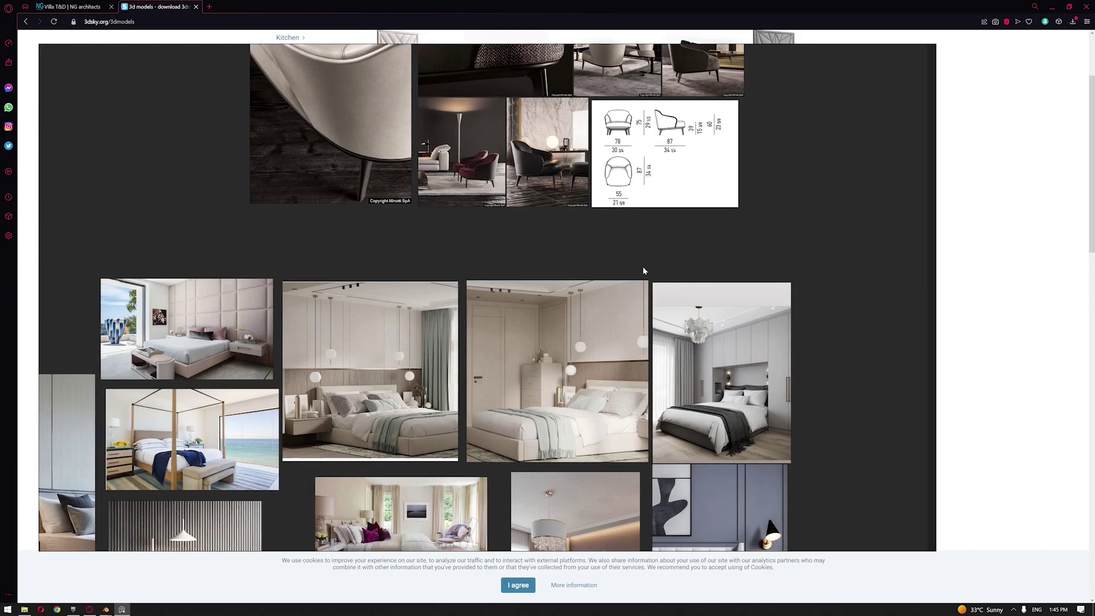
pyautogui.moveTo(622, 346); pyautogui.dragTo(663, 219, button='middle')
pyautogui.moveTo(705, 315); pyautogui.dragTo(736, 262, button='middle')
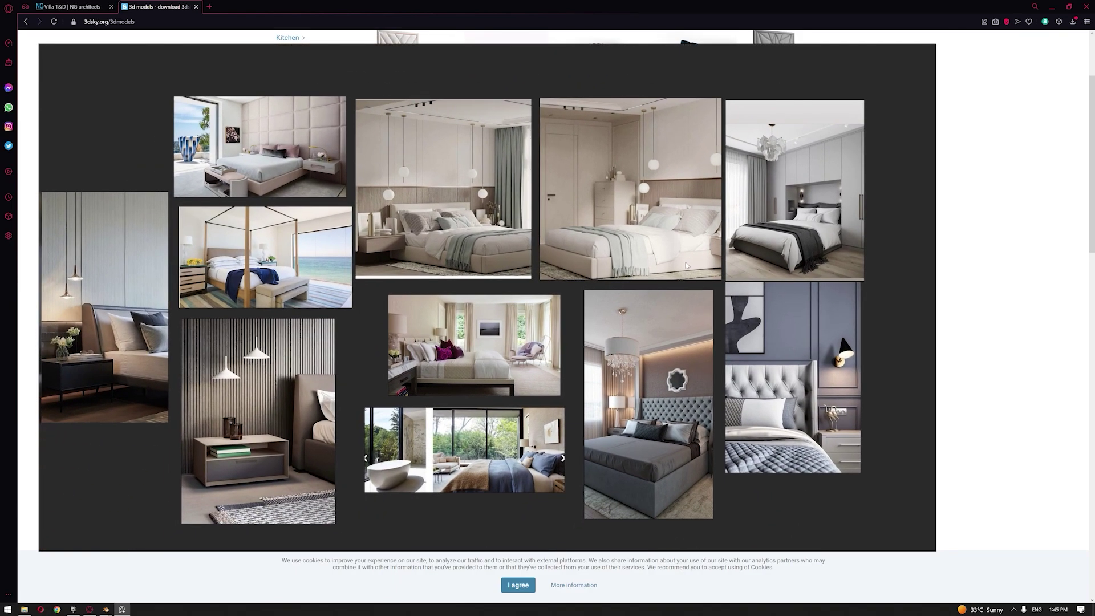
pyautogui.scroll(-1, 685, 264)
pyautogui.scroll(1, 682, 281)
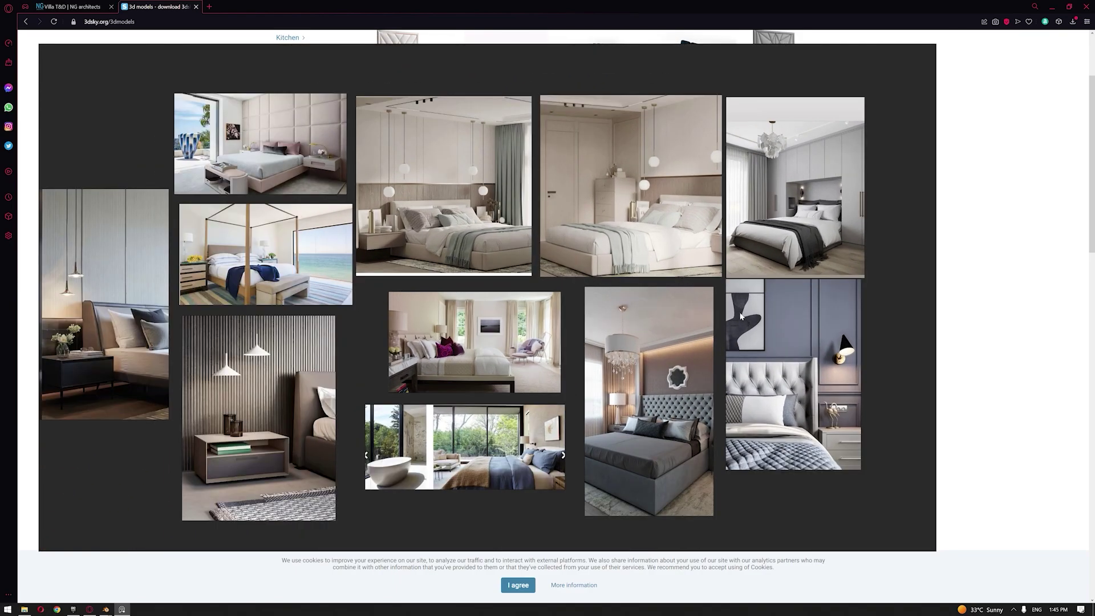
# Step: Examine the tufted-headboard bed pictures and compare them with the neighbouring beige and grey bedroom references on the board
pyautogui.scroll(1, 799, 365)
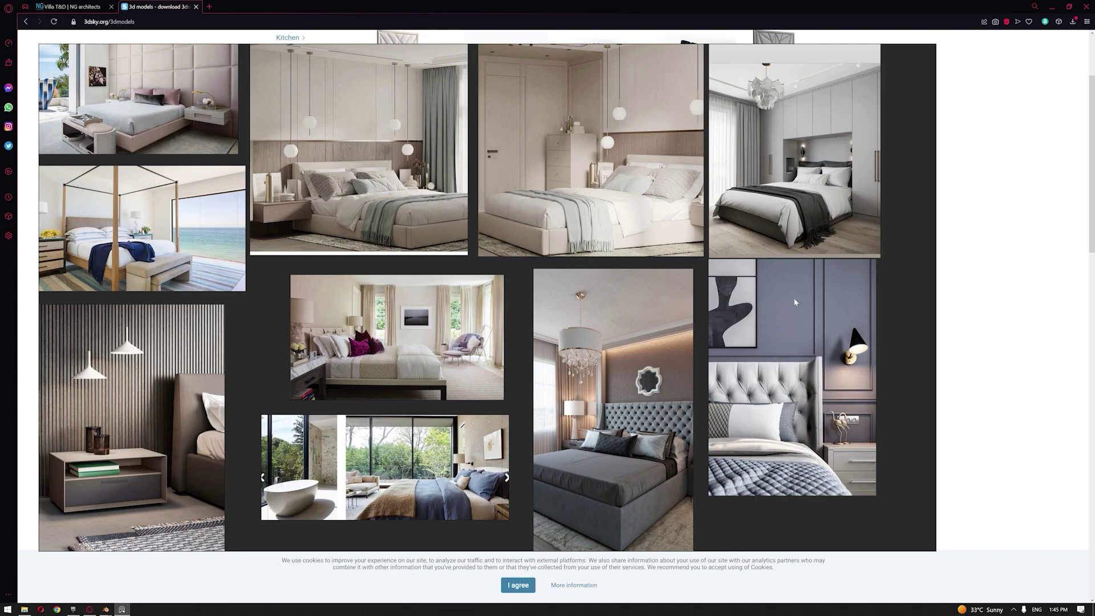
pyautogui.scroll(2, 847, 350)
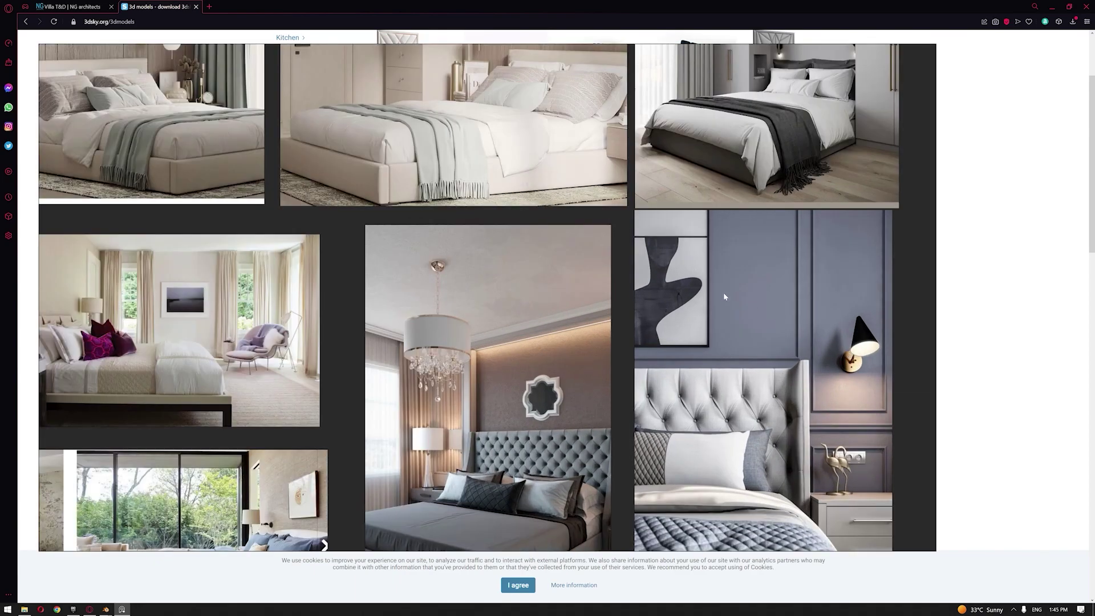
pyautogui.scroll(-1, 692, 284)
pyautogui.moveTo(749, 292); pyautogui.dragTo(644, 221, button='middle')
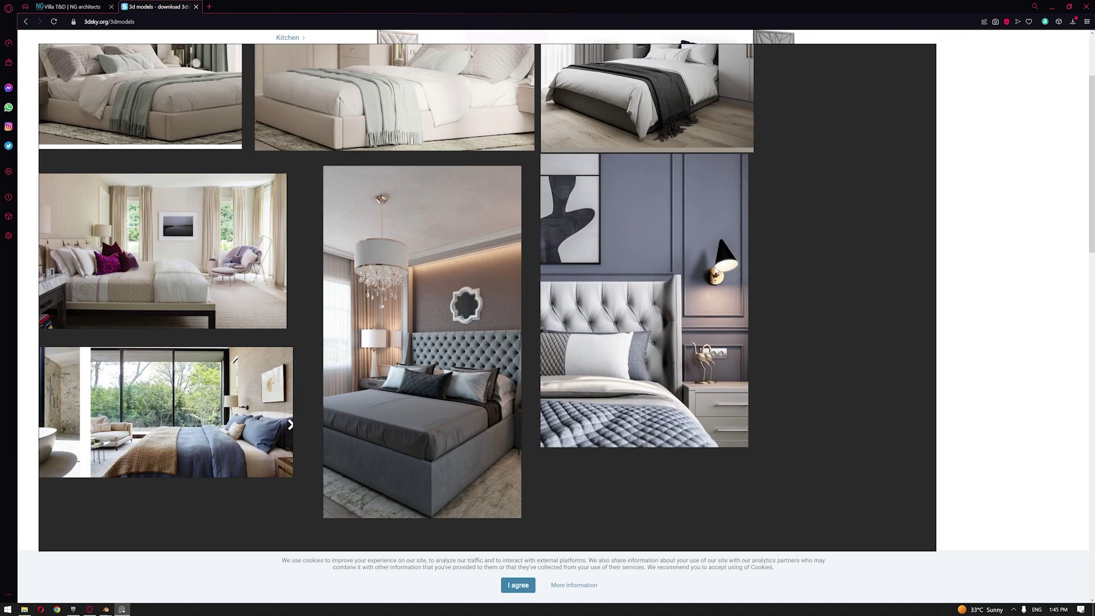
pyautogui.scroll(-2, 716, 268)
pyautogui.scroll(1, 713, 266)
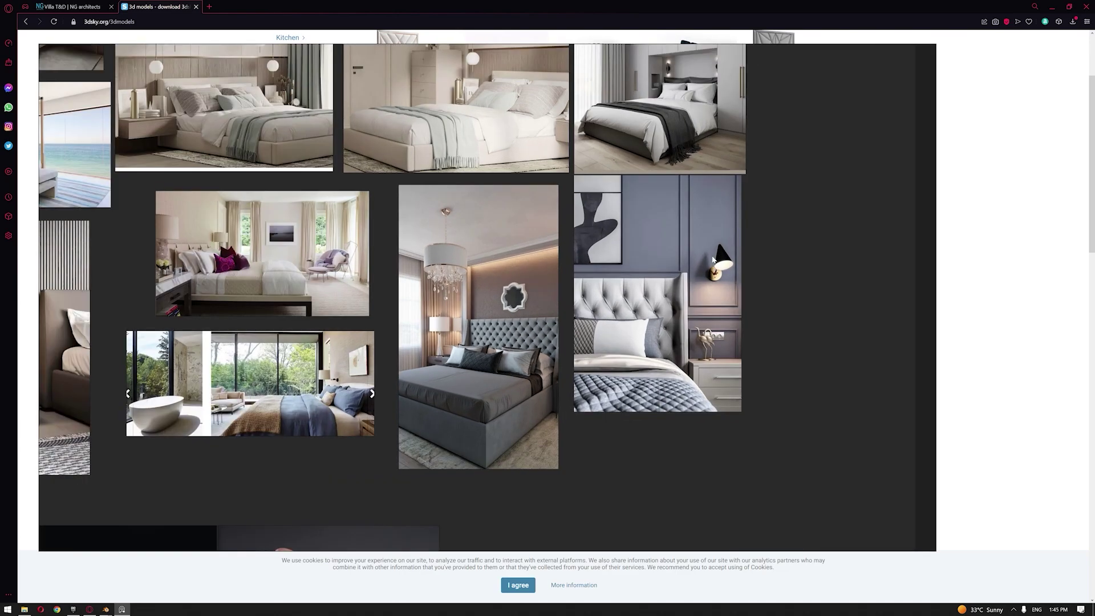
pyautogui.scroll(1, 713, 263)
pyautogui.moveTo(735, 229); pyautogui.dragTo(745, 280, button='middle')
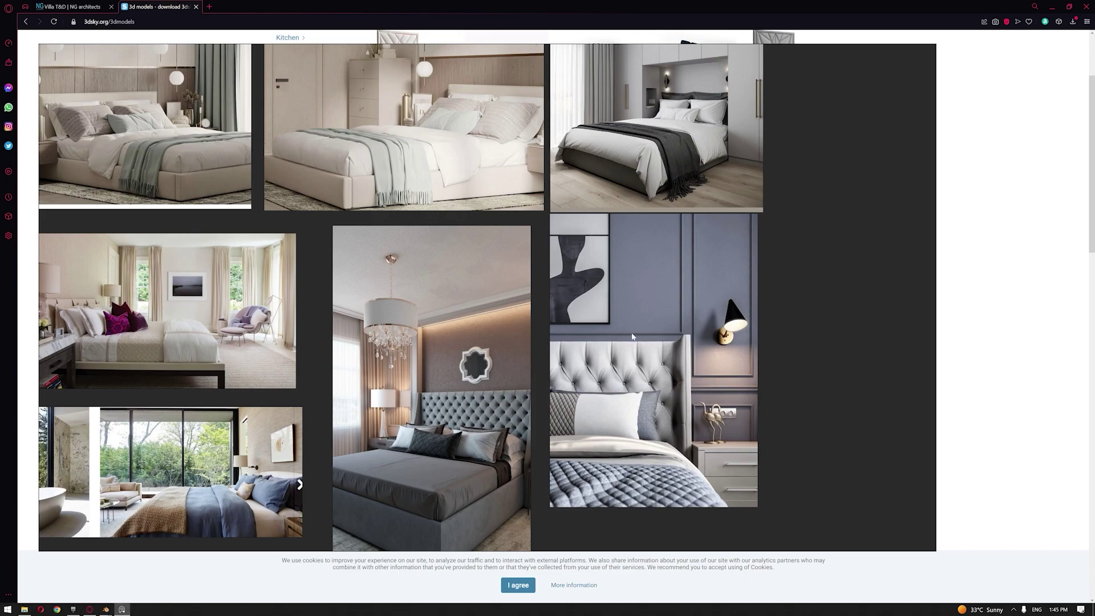
pyautogui.scroll(-1, 312, 411)
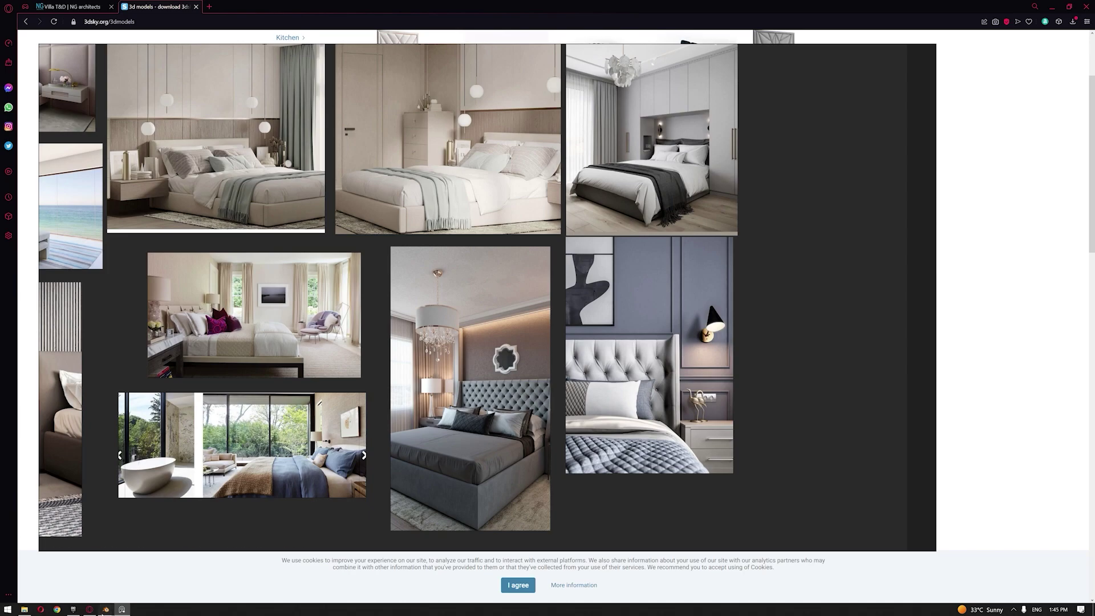
# Step: Switch to Blender, put the reference board away and add a 2 m plane on the bedroom floor
pyautogui.click(105, 609)
pyautogui.scroll(2, 600, 299)
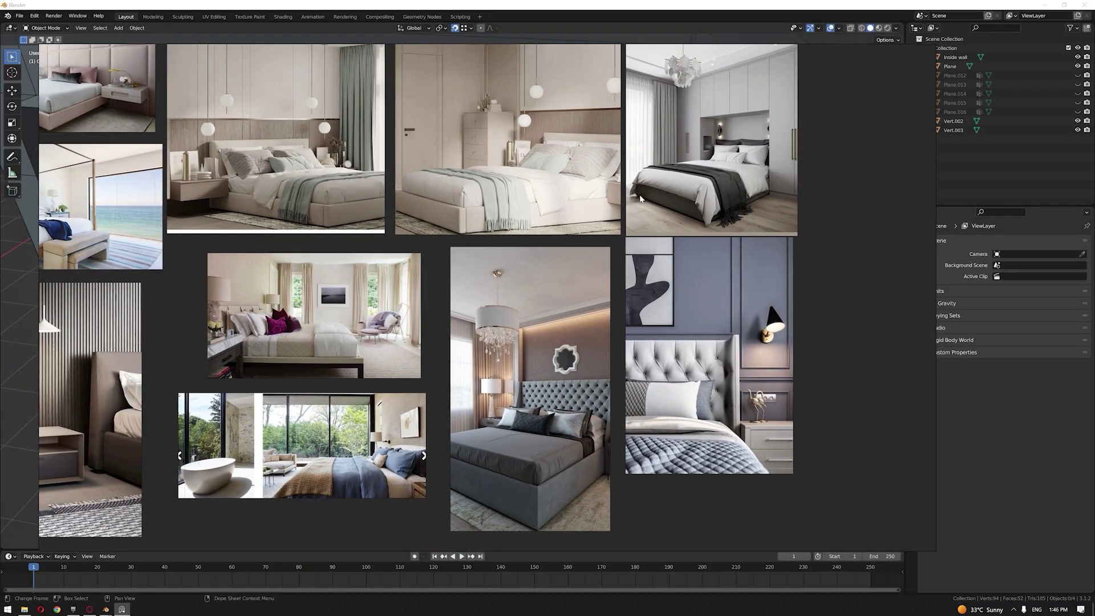
pyautogui.click(121, 609)
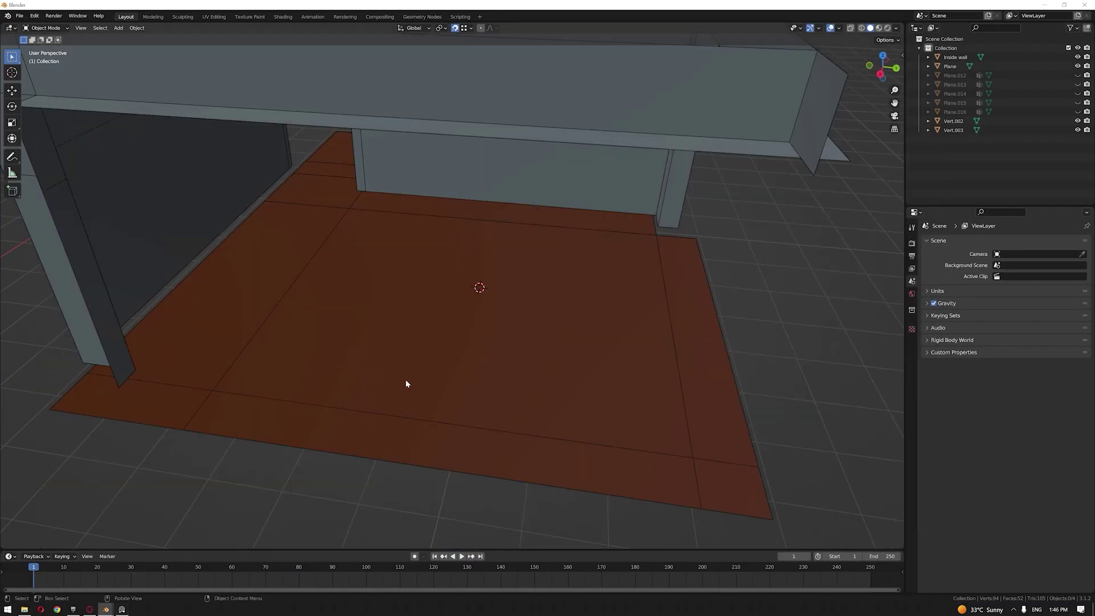
pyautogui.scroll(-2, 560, 277)
pyautogui.moveTo(579, 274); pyautogui.dragTo(559, 289, button='middle')
pyautogui.hotkey('shift', 'a')
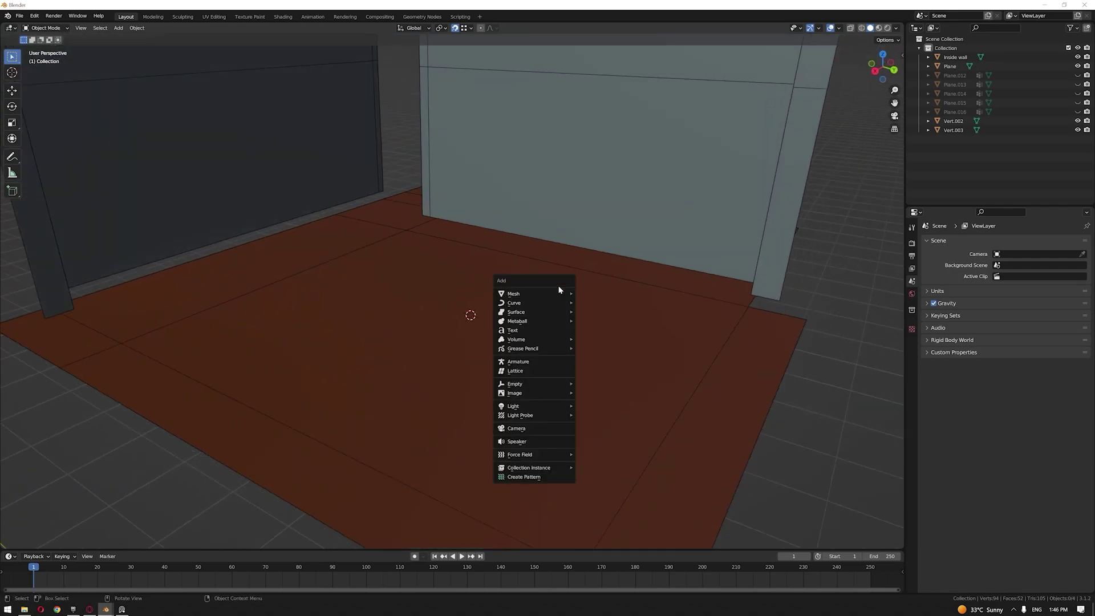
pyautogui.moveTo(560, 292)
pyautogui.click(592, 294)
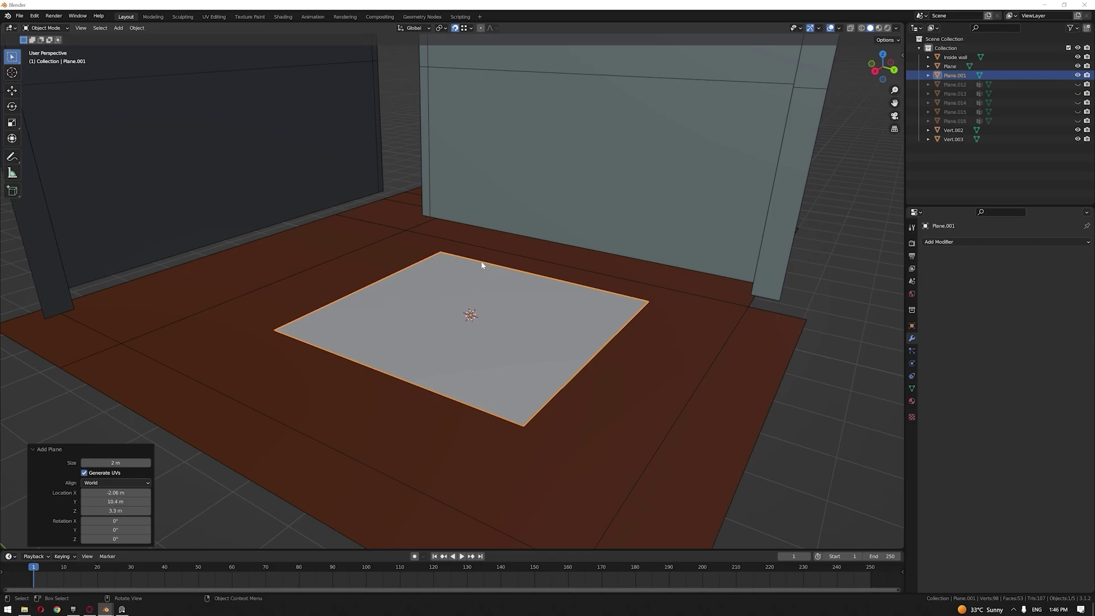
pyautogui.moveTo(490, 271)
pyautogui.mouseDown(button='middle')
pyautogui.moveTo(499, 248)
pyautogui.moveTo(480, 257)
pyautogui.mouseUp(button='middle')
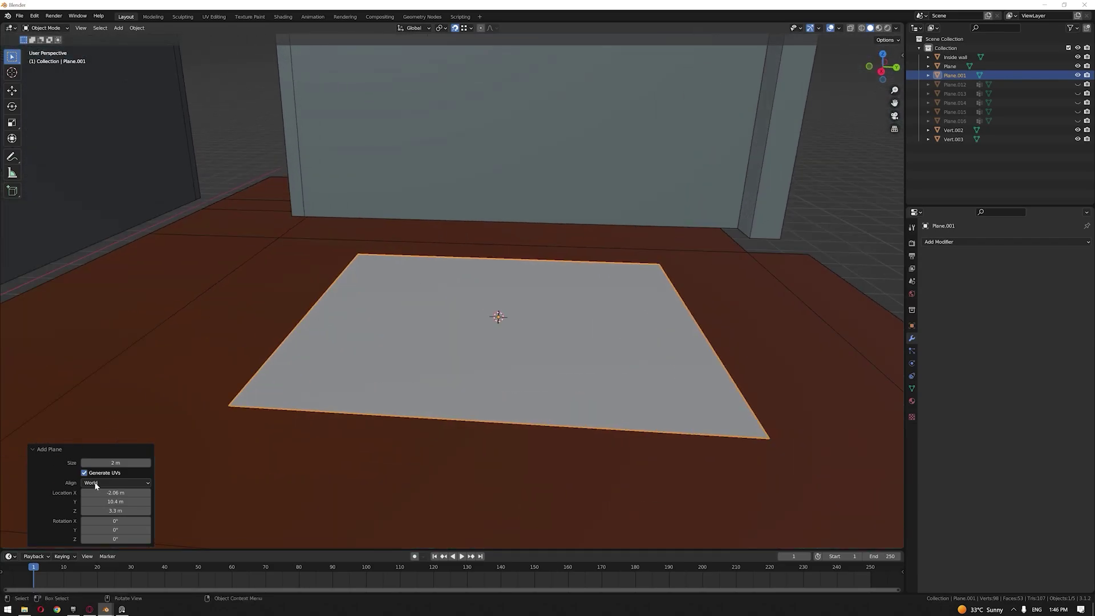
pyautogui.scroll(4, 399, 374)
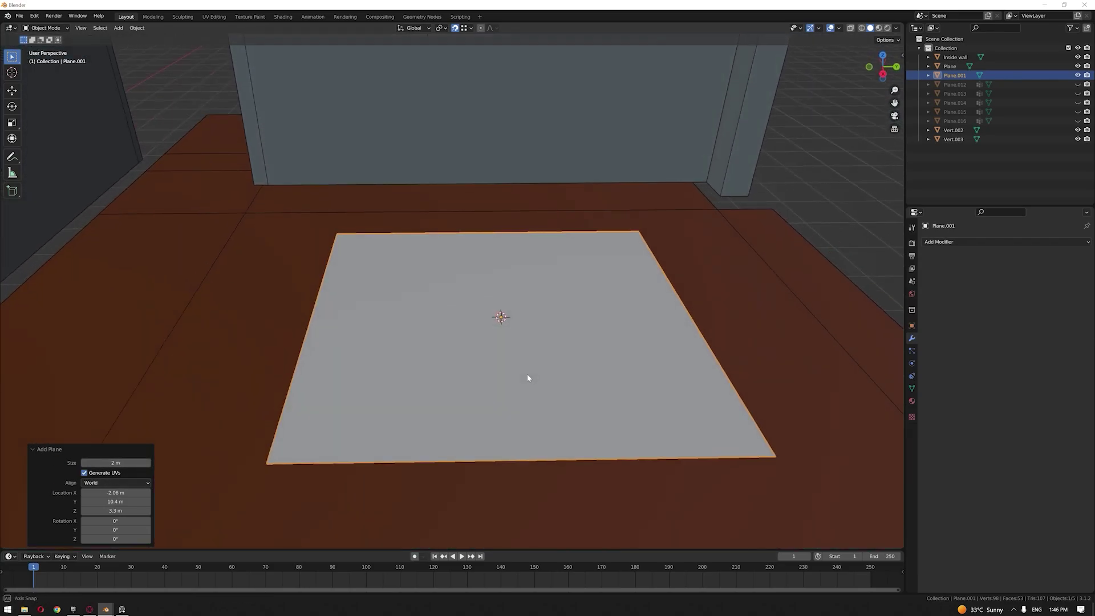
# Step: Inset the new plane's face by 0.05 m and separate the inner face into its own object
pyautogui.press('Tab')
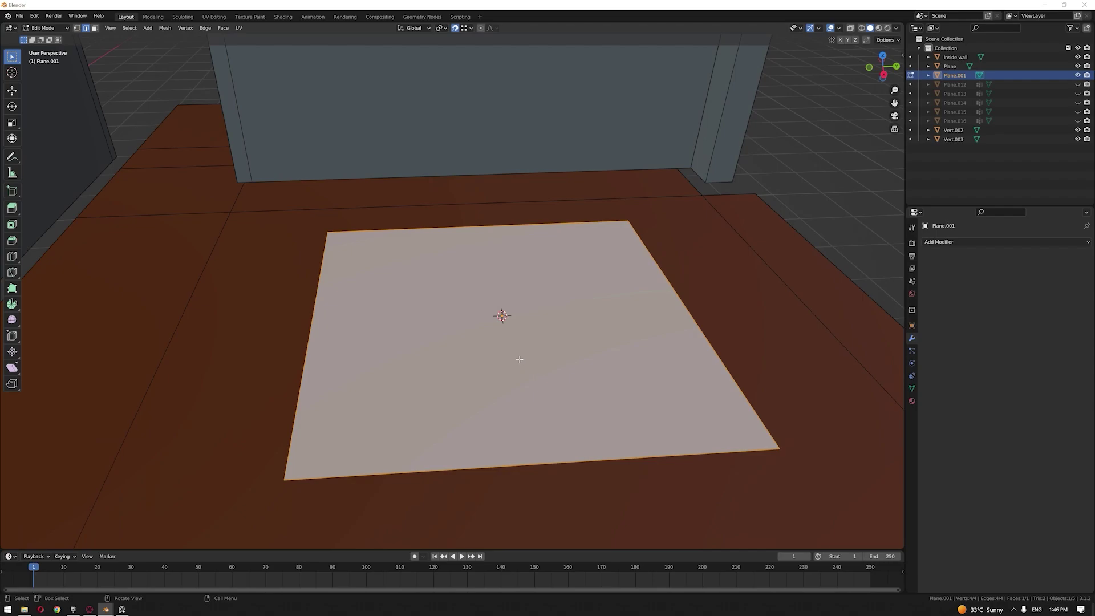
pyautogui.press('i')
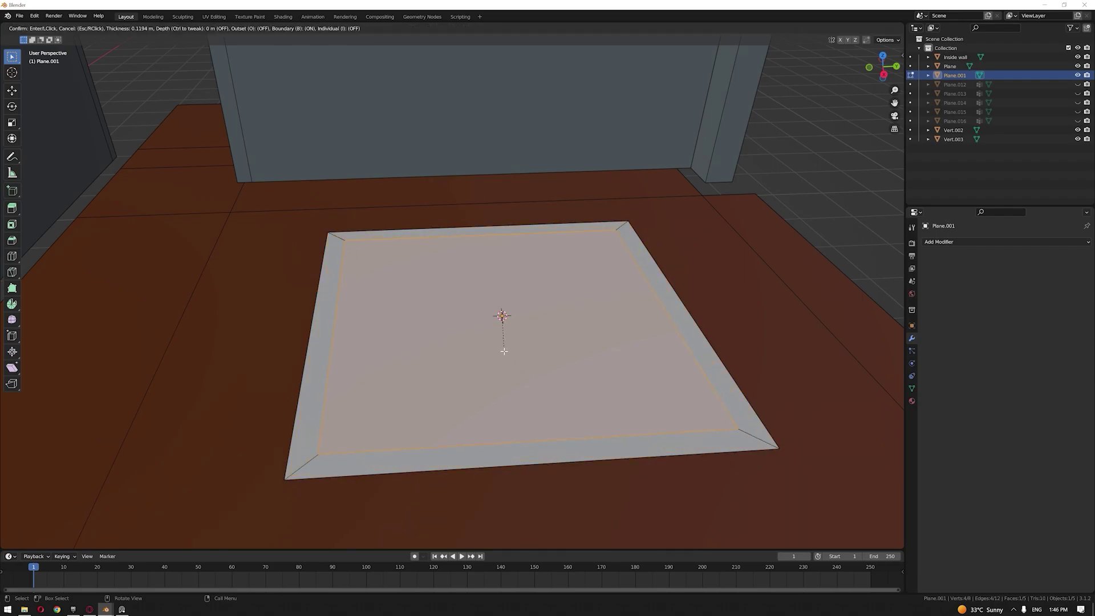
pyautogui.write('0.05')
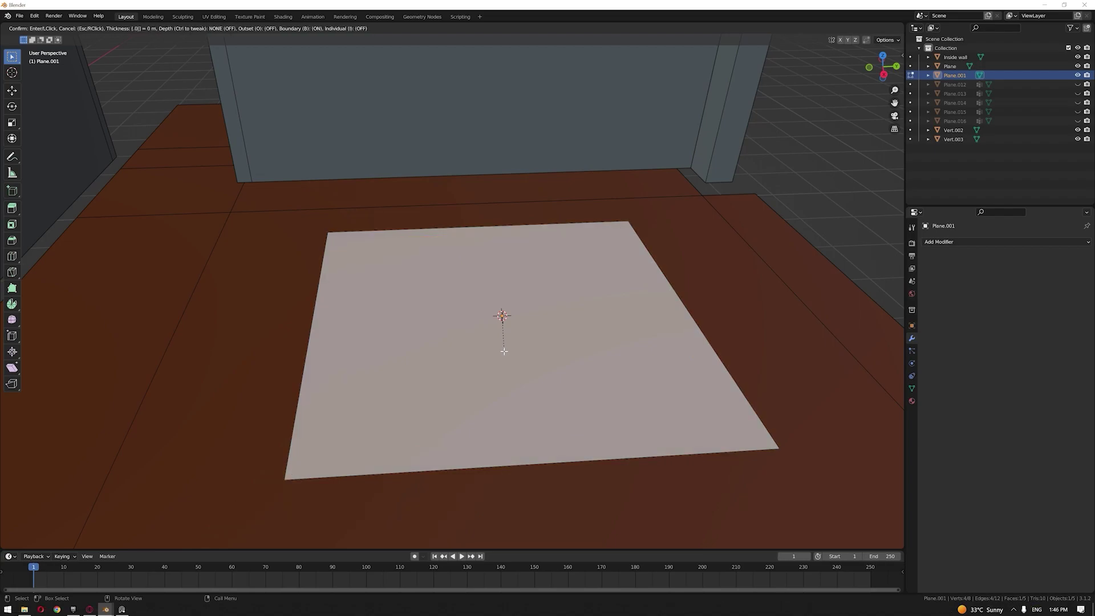
pyautogui.press('Return')
pyautogui.press('p')
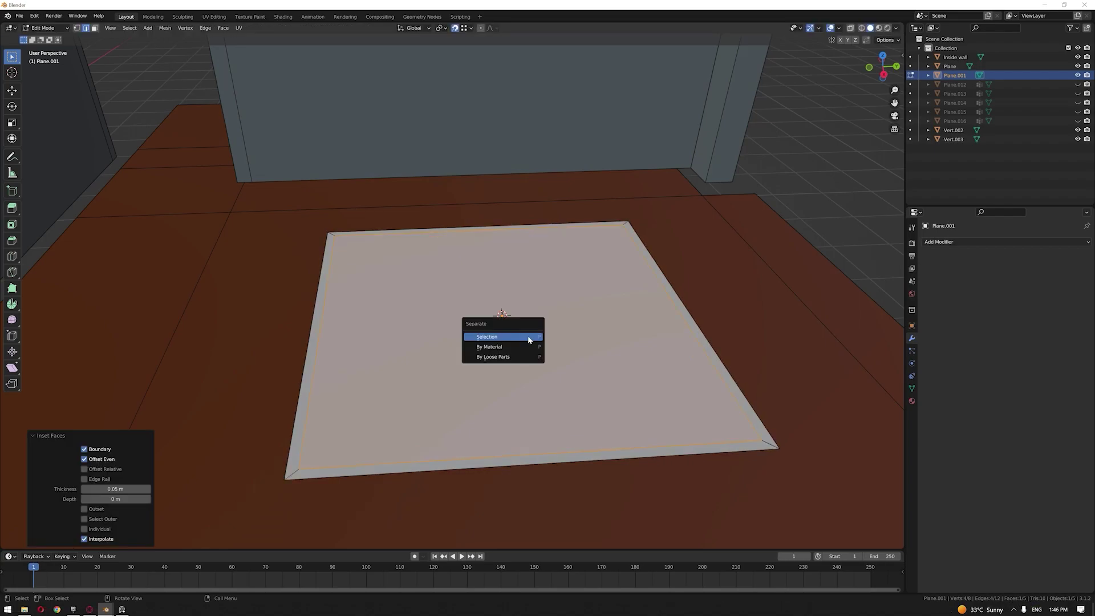
pyautogui.click(529, 337)
pyautogui.press('Tab')
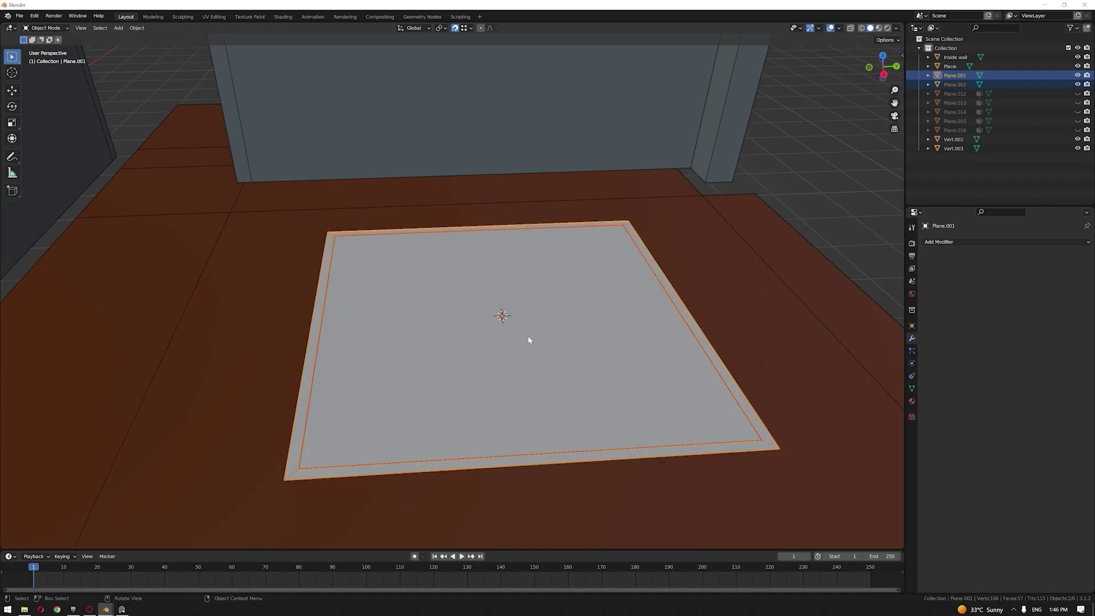
# Step: Separate the +Y side face of the remaining border frame into its own object
pyautogui.click(757, 430)
pyautogui.press('Tab')
pyautogui.press('Tab')
pyautogui.click(751, 415)
pyautogui.press('Tab')
pyautogui.click(749, 413)
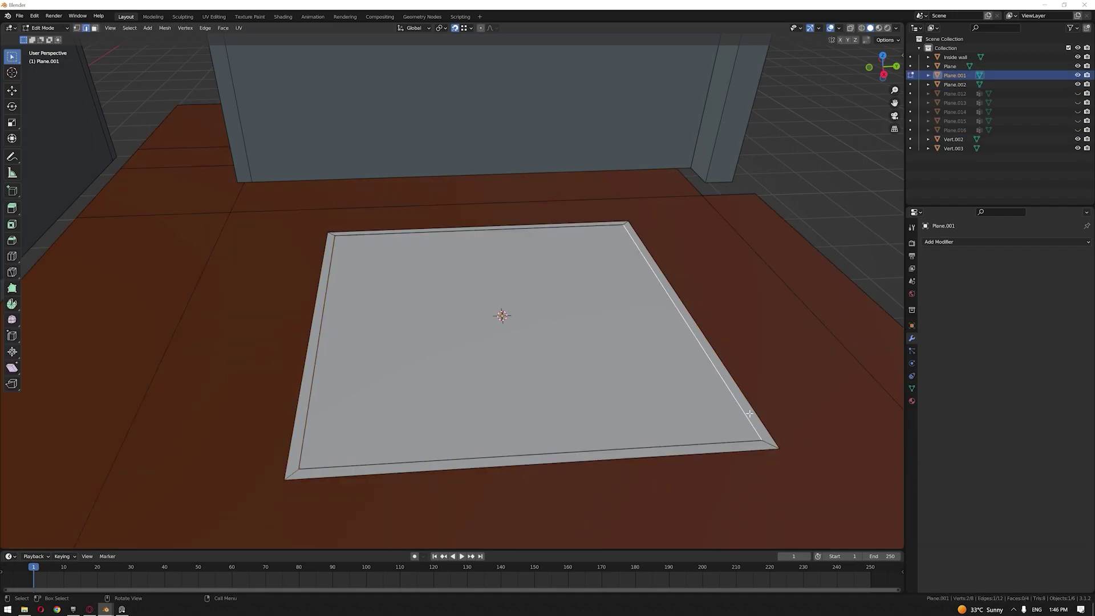
pyautogui.press('3')
pyautogui.click(750, 413)
pyautogui.press('p')
pyautogui.click(750, 414)
# Step: Separate each of the other three border faces of the frame into individual objects
pyautogui.click(662, 454)
pyautogui.press('p')
pyautogui.click(662, 454)
pyautogui.click(322, 391)
pyautogui.press('p')
pyautogui.click(323, 391)
pyautogui.click(459, 228)
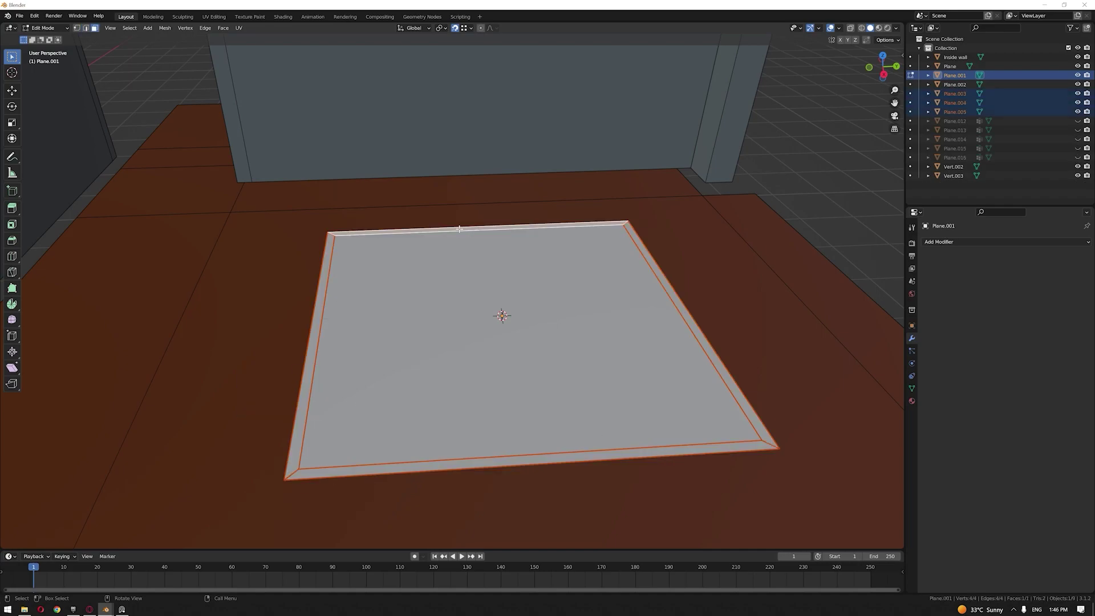
pyautogui.press('p')
pyautogui.click(460, 228)
pyautogui.press('Tab')
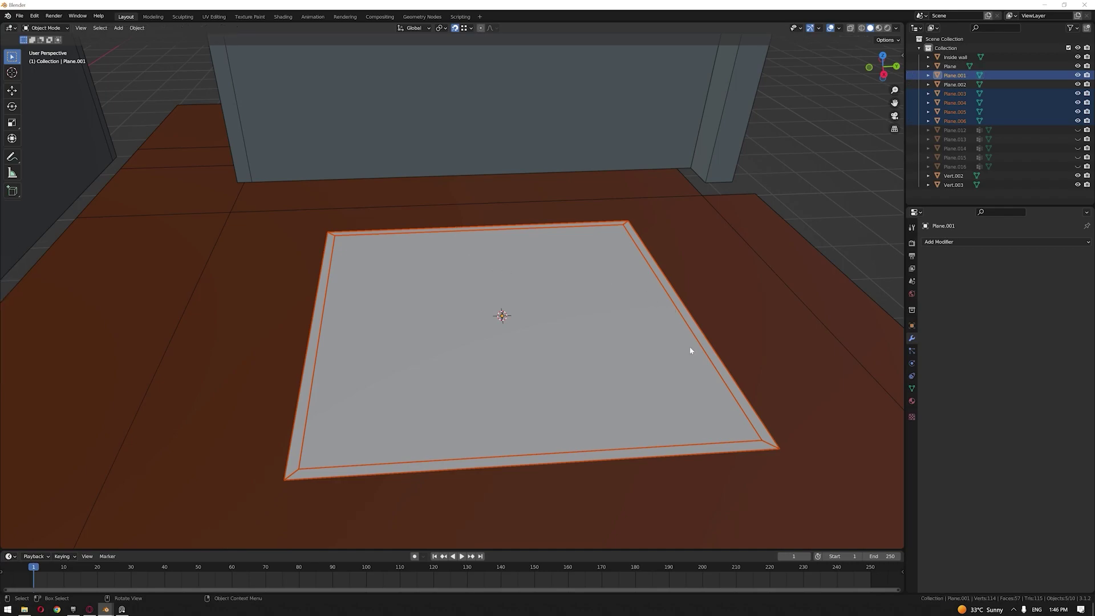
# Step: Edit the +Y side border strip and select its inner corner vertex at the +X end
pyautogui.click(721, 375)
pyautogui.press('Tab')
pyautogui.keyDown('shift'); pyautogui.moveTo(751, 347); pyautogui.dragTo(635, 317, button='middle'); pyautogui.keyUp('shift')
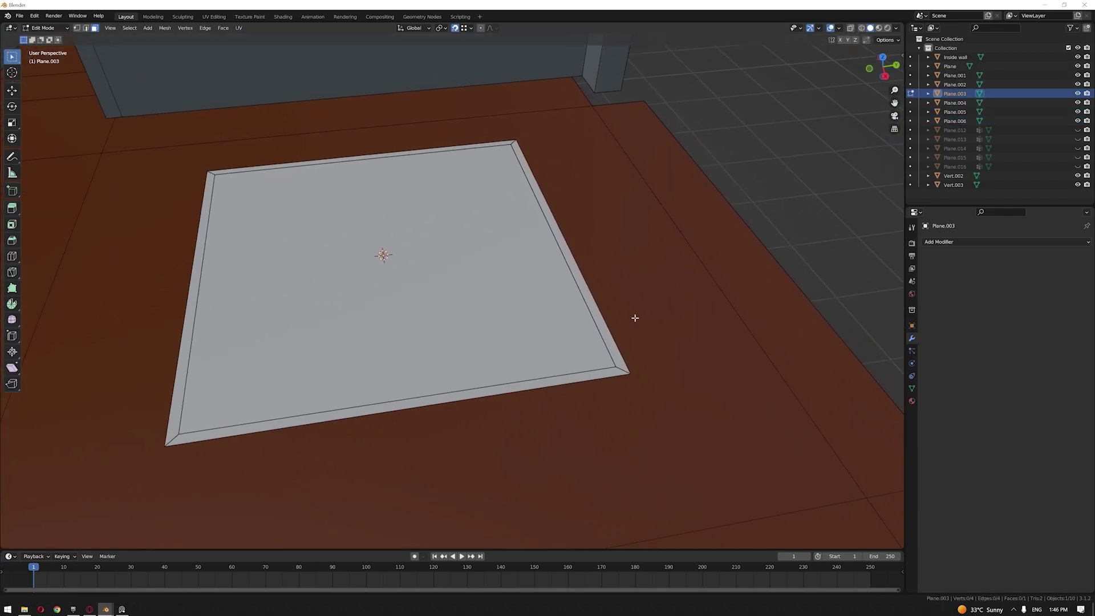
pyautogui.scroll(2, 634, 319)
pyautogui.press('1')
pyautogui.moveTo(623, 361); pyautogui.dragTo(720, 432)
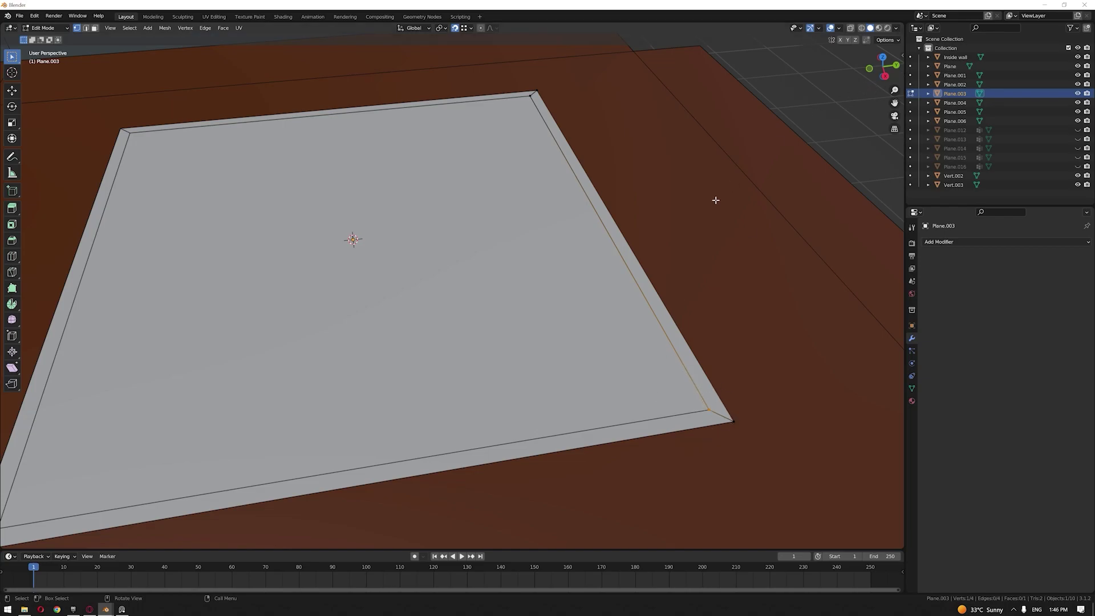
# Step: Examine how the upholstered base panels meet at the corners in the two beige bed references
pyautogui.click(122, 609)
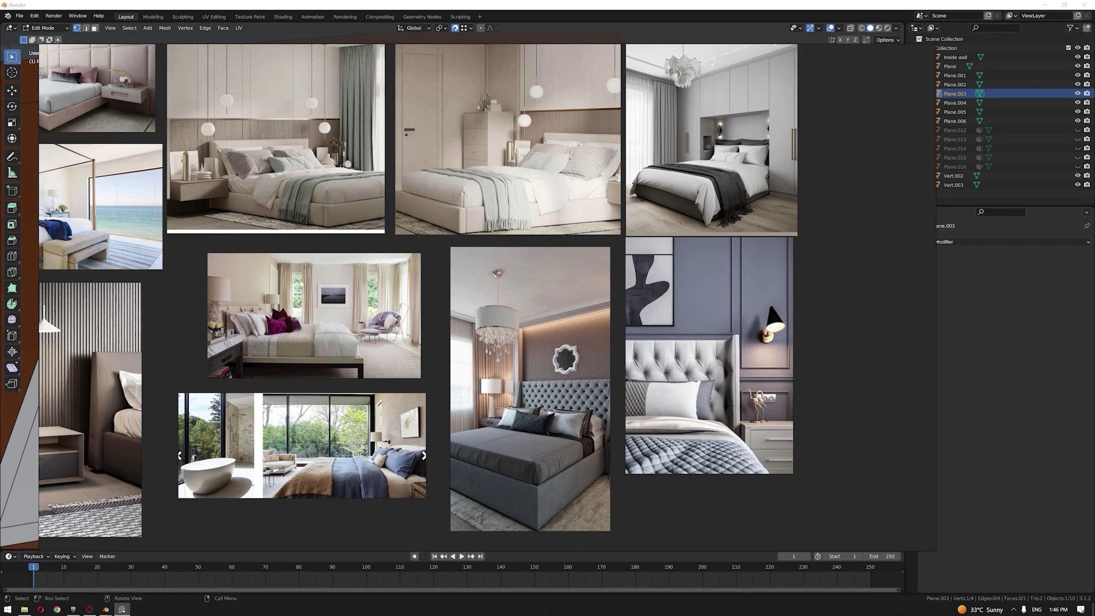
pyautogui.scroll(10, 302, 283)
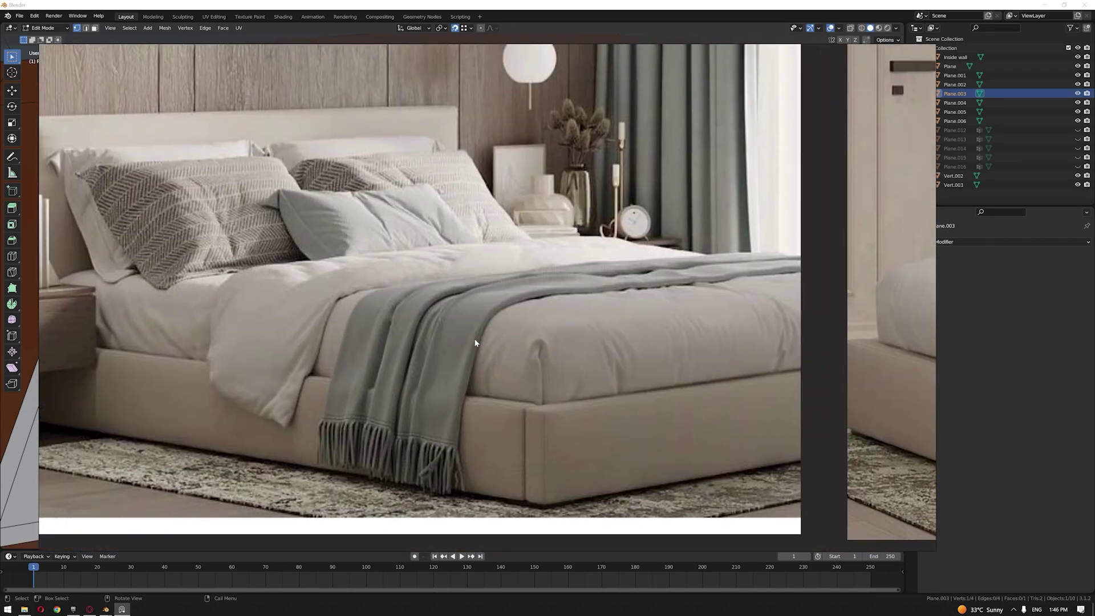
pyautogui.scroll(-4, 476, 343)
pyautogui.moveTo(587, 315); pyautogui.dragTo(435, 378, button='middle')
pyautogui.moveTo(550, 409); pyautogui.dragTo(574, 420, button='middle')
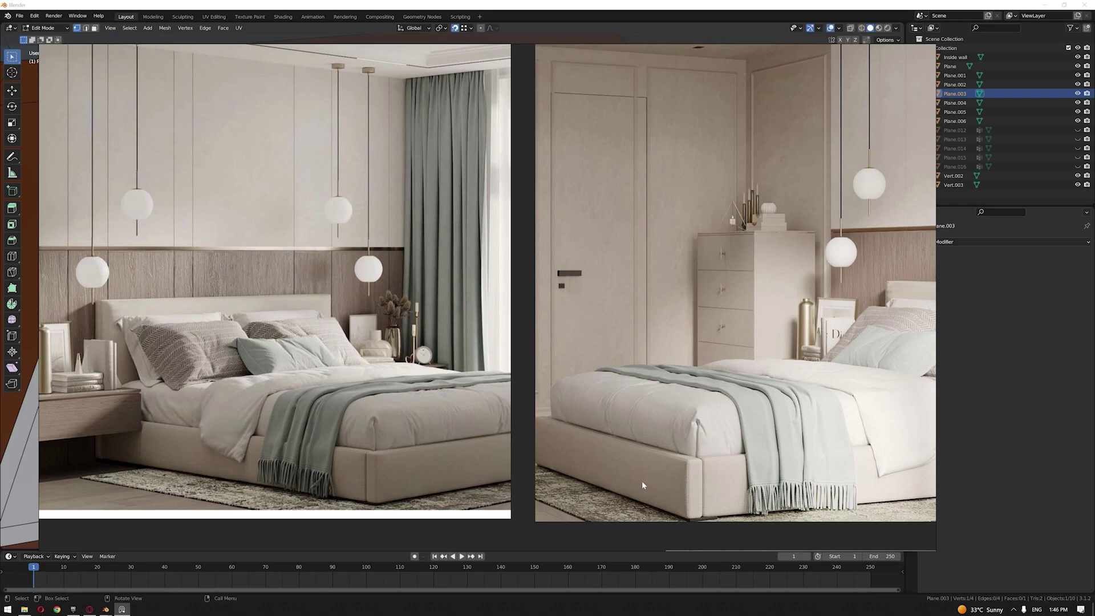
pyautogui.click(122, 610)
# Step: Square the +X end of the +Y strip by snapping its inner corner vertex along X to the outer edge
pyautogui.moveTo(618, 302); pyautogui.dragTo(593, 294, button='middle')
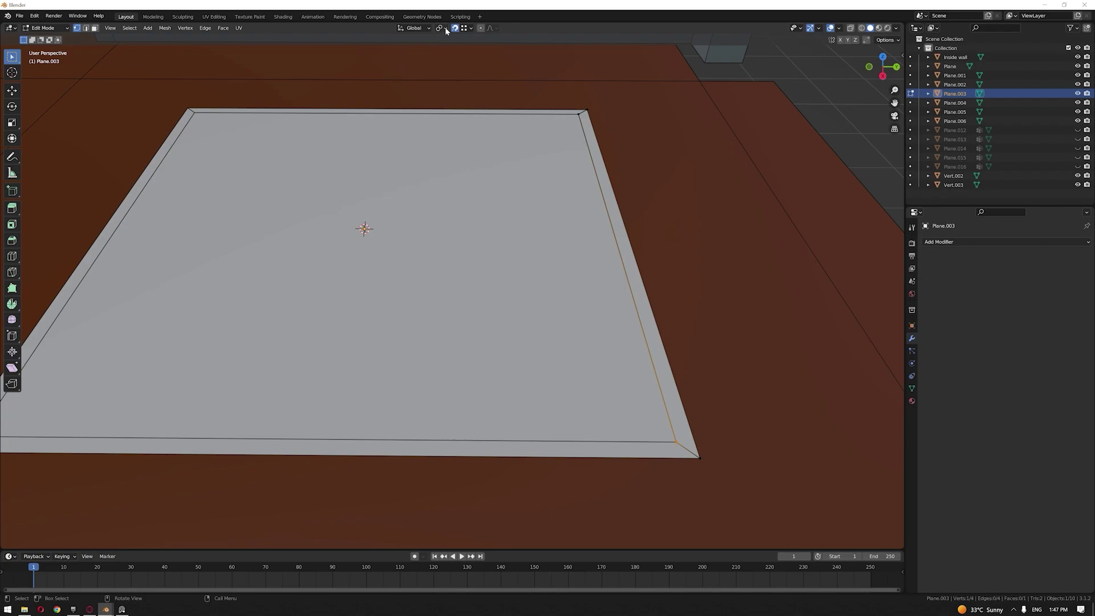
pyautogui.click(471, 28)
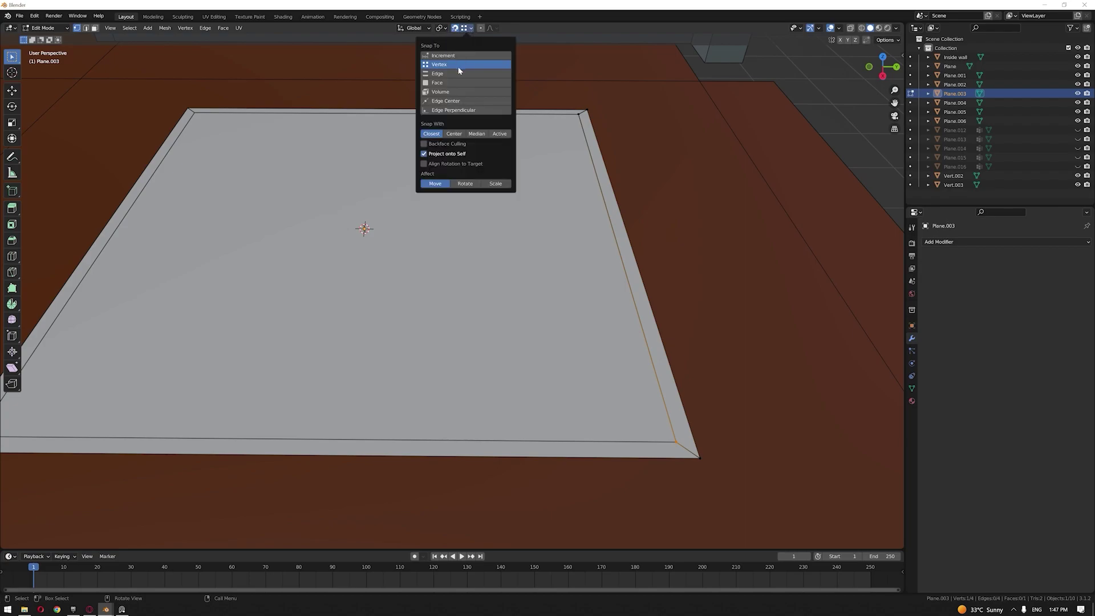
pyautogui.press('g')
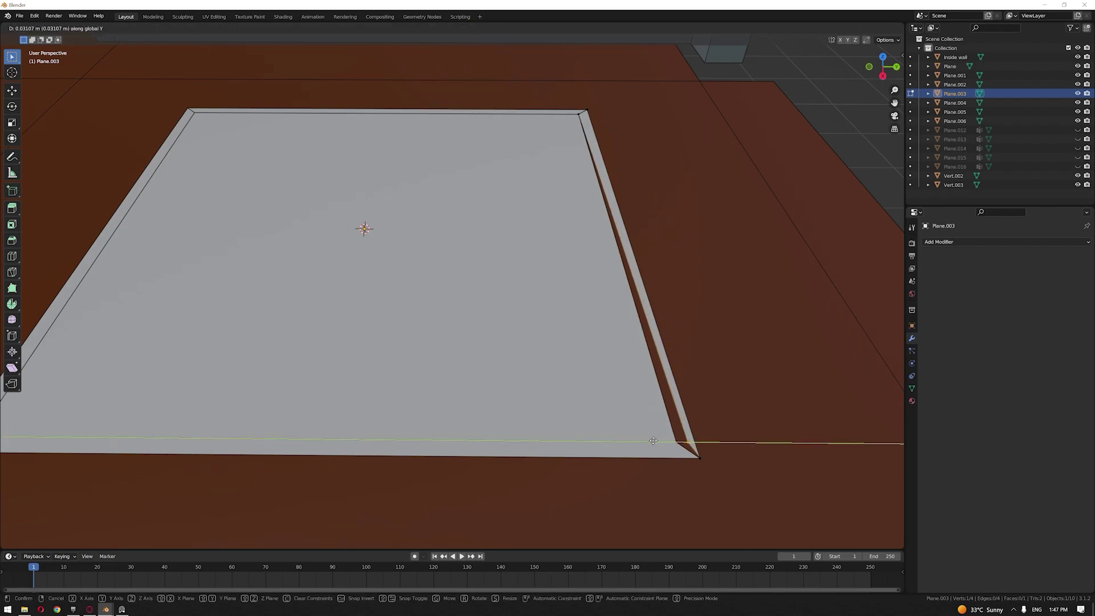
pyautogui.press('x')
pyautogui.click(699, 458)
# Step: Square the +Y end of the +X border strip by moving its inner corner vertex out to the outer side
pyautogui.press('Tab')
pyautogui.click(654, 453)
pyautogui.press('Tab')
pyautogui.moveTo(668, 434); pyautogui.dragTo(694, 447)
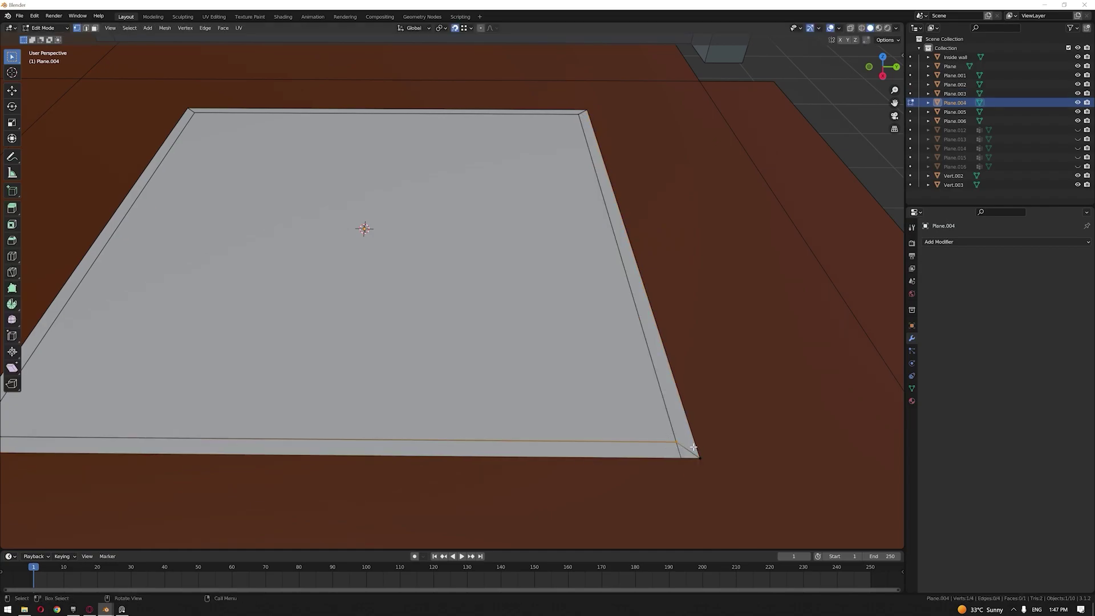
pyautogui.press('g')
pyautogui.click(698, 461)
# Step: Move the +X strip's end edge -0.05 m along Y to the inner side of the +Y strip
pyautogui.press('2')
pyautogui.click(696, 459)
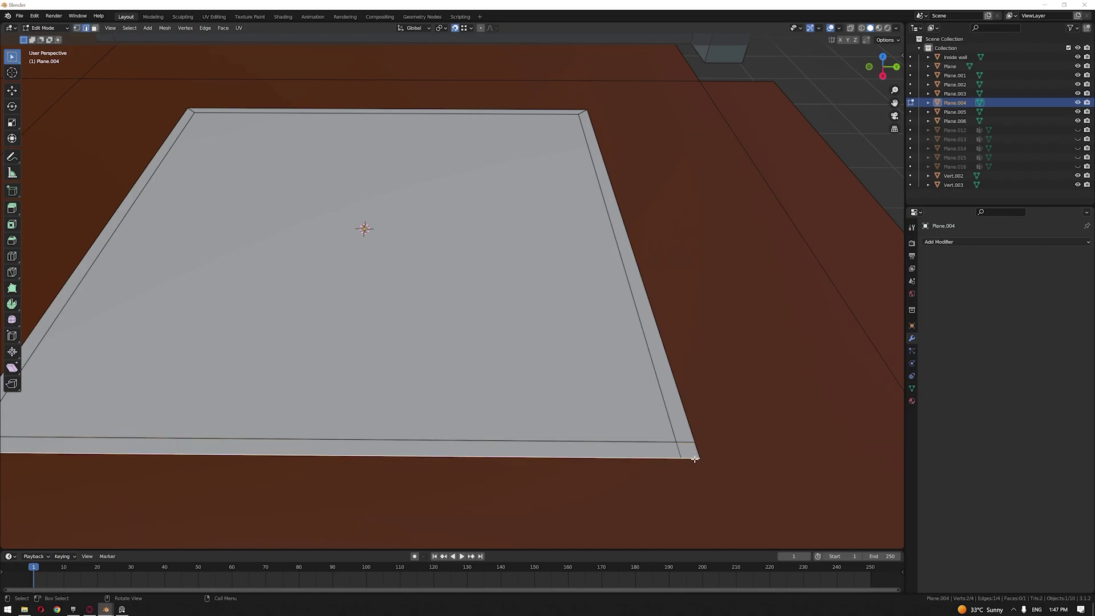
pyautogui.click(696, 450)
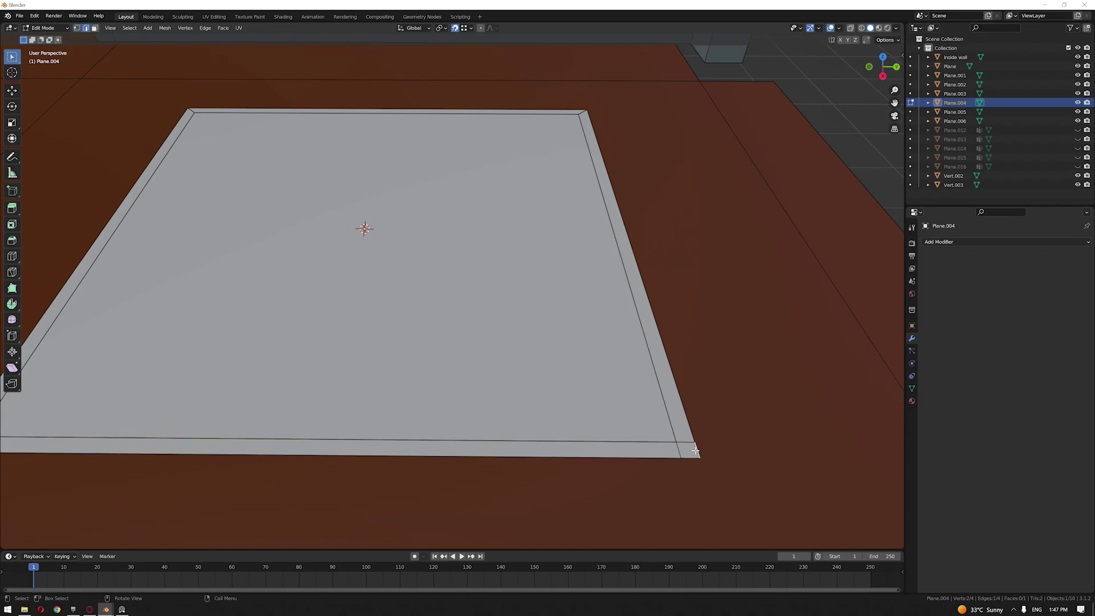
pyautogui.press('g')
pyautogui.press('y')
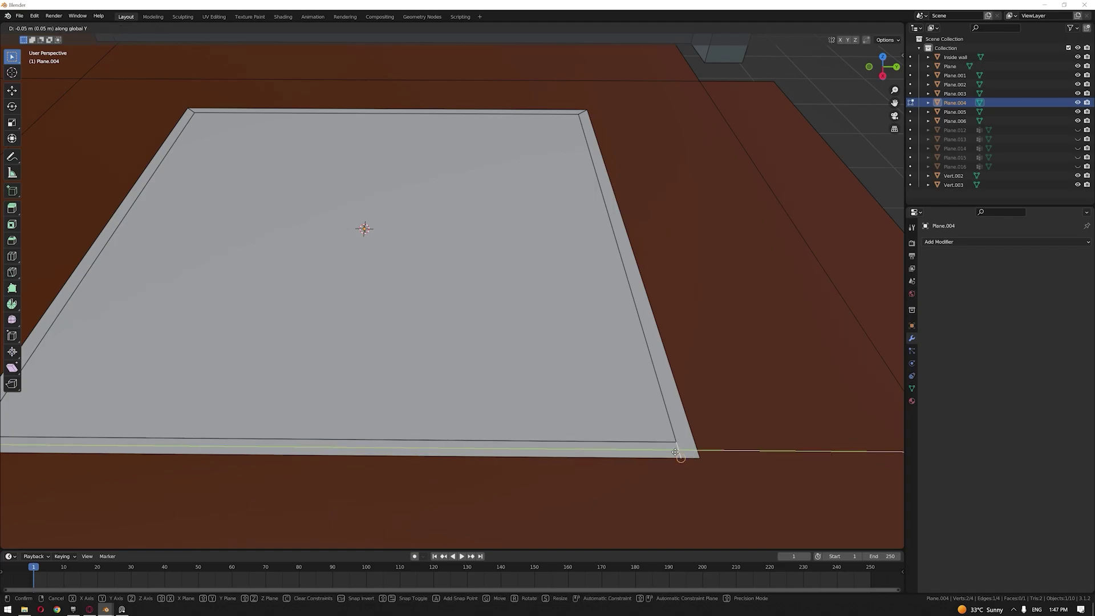
pyautogui.click(675, 452)
# Step: Recheck the bed reference and snap the +Y strip's end edge back along X to the inner corner of the frame
pyautogui.click(121, 609)
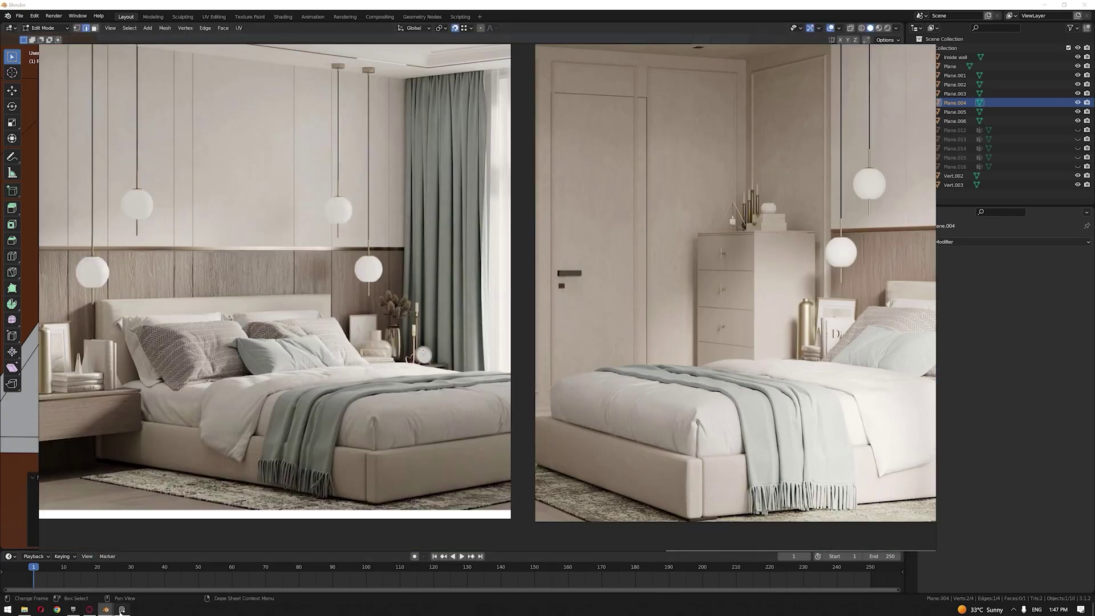
pyautogui.click(121, 610)
pyautogui.moveTo(368, 489); pyautogui.dragTo(477, 484, button='middle')
pyautogui.click(464, 492)
pyautogui.press('Tab')
pyautogui.click(474, 492)
pyautogui.press('Tab')
pyautogui.click(466, 492)
pyautogui.press('g')
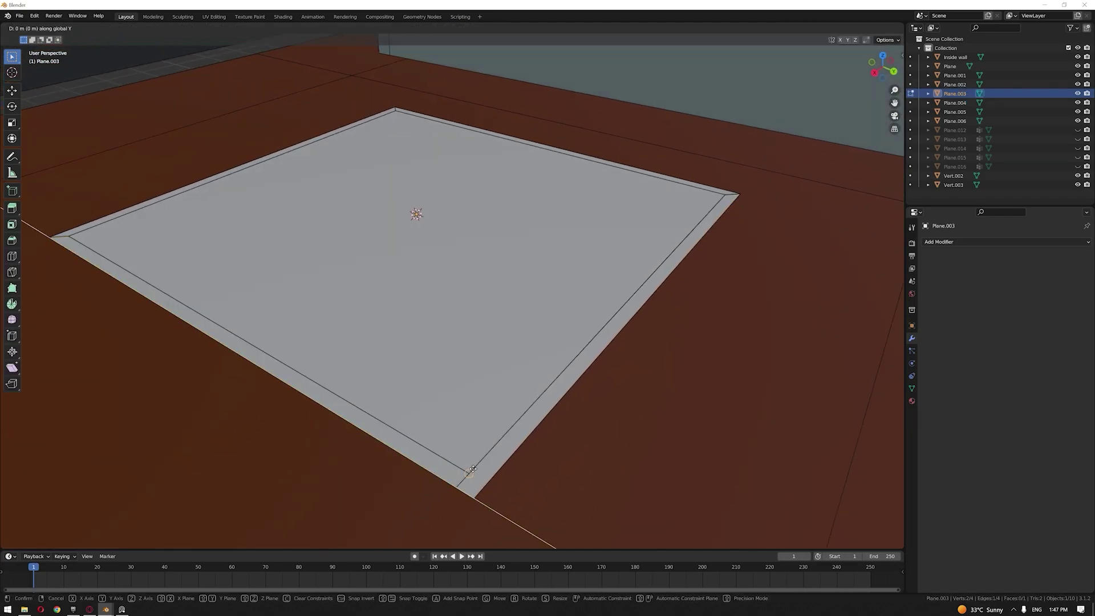
pyautogui.press('x')
pyautogui.click(467, 471)
# Step: Move the +X strip's end edge 0.05 m along Y out to the frame's outer side
pyautogui.press('Tab')
pyautogui.click(465, 480)
pyautogui.press('Tab')
pyautogui.press('g')
pyautogui.press('y')
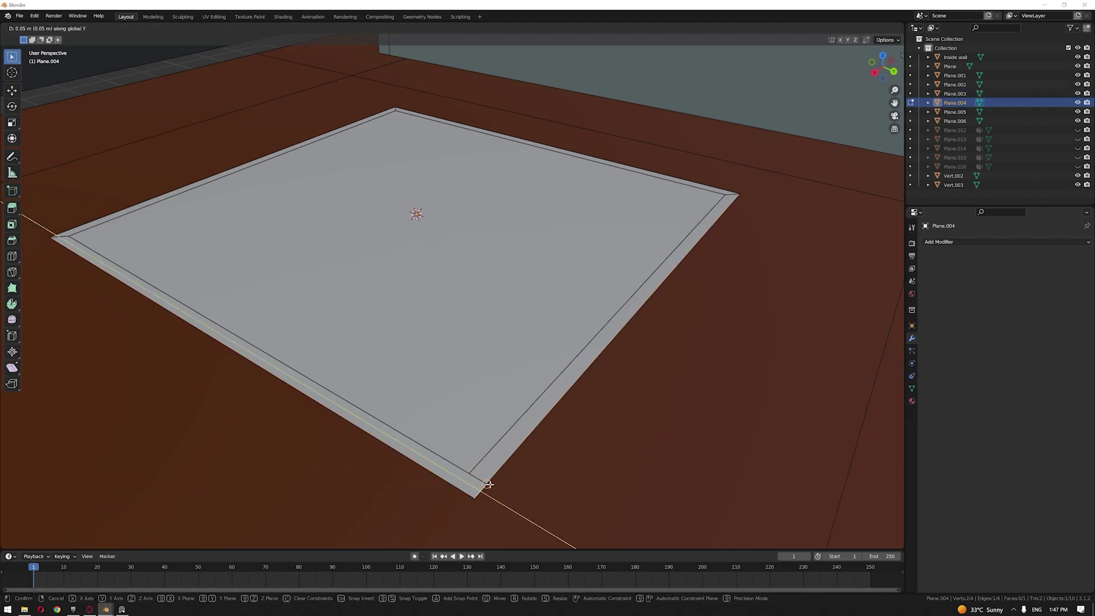
pyautogui.click(487, 483)
pyautogui.press('Tab')
pyautogui.moveTo(528, 405); pyautogui.dragTo(535, 322, button='middle')
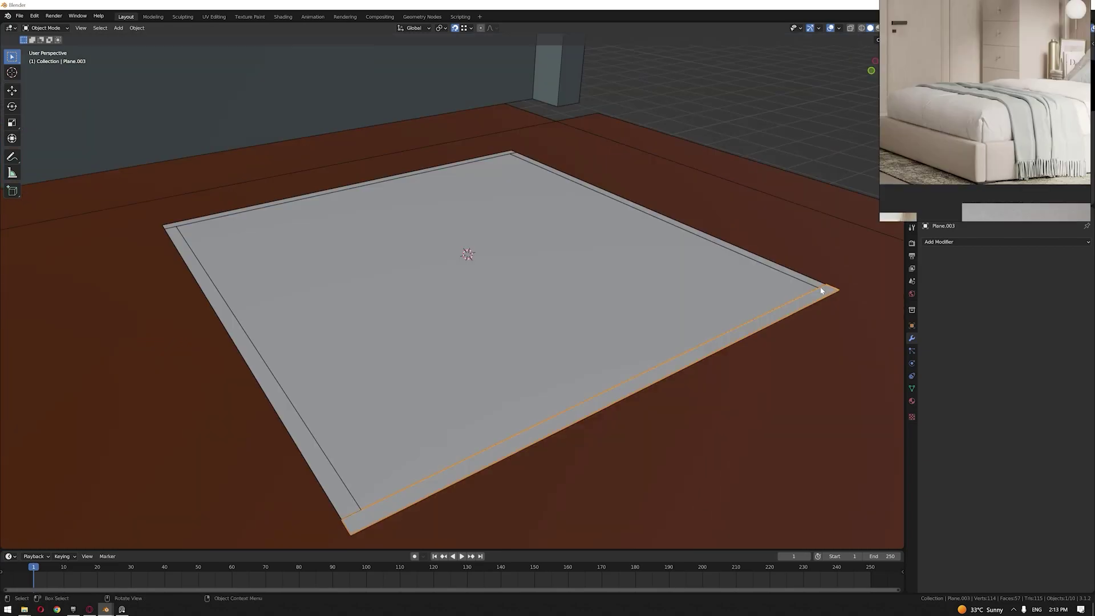
# Step: Extrude the three selected border strips together 0.2 m upward along Z to form the bed's base boards
pyautogui.click(805, 278)
pyautogui.keyDown('shift'); pyautogui.click(331, 476); pyautogui.keyUp('shift')
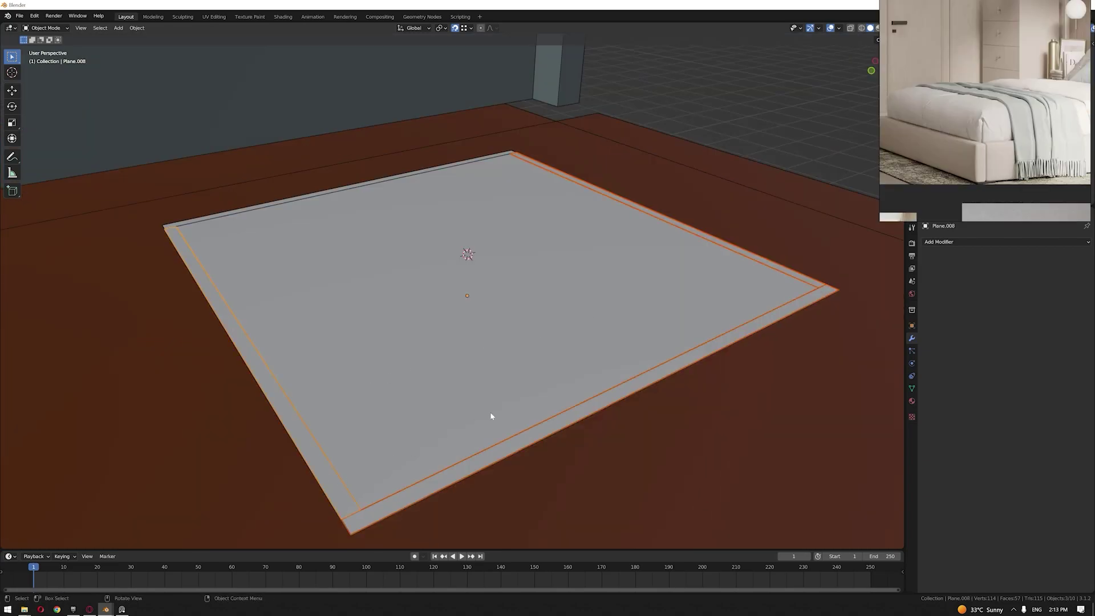
pyautogui.press('Tab')
pyautogui.press('a')
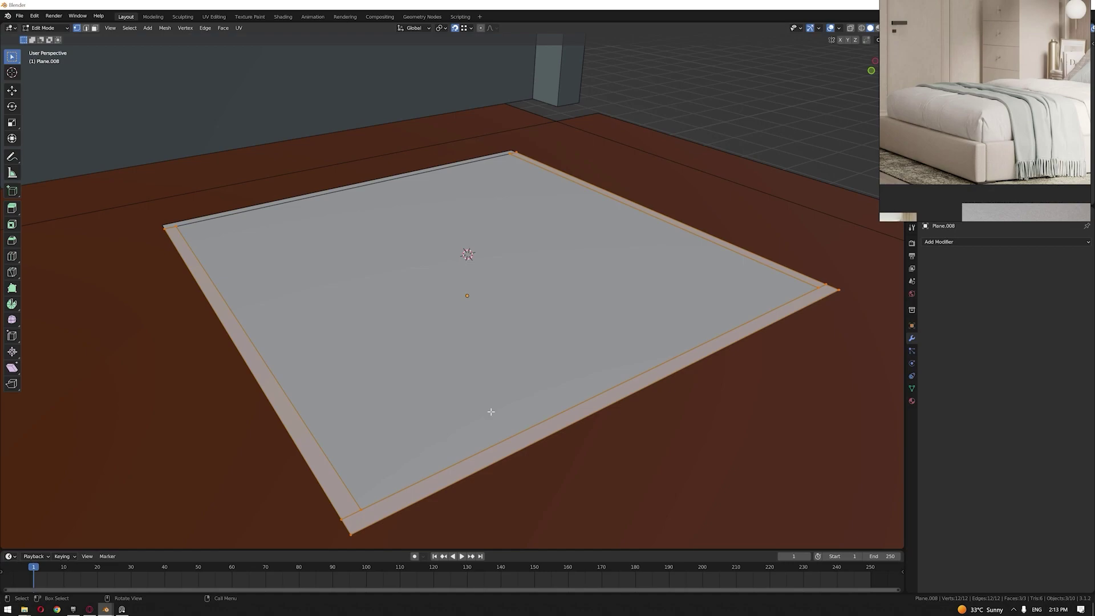
pyautogui.press('e')
pyautogui.press('z')
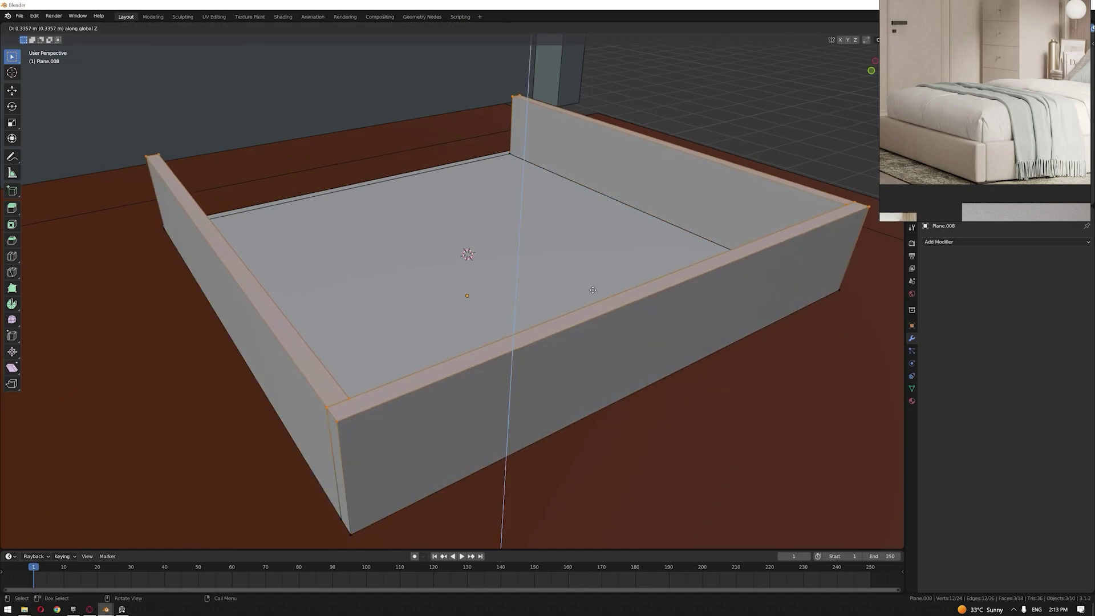
pyautogui.write('0.2')
pyautogui.press('Return')
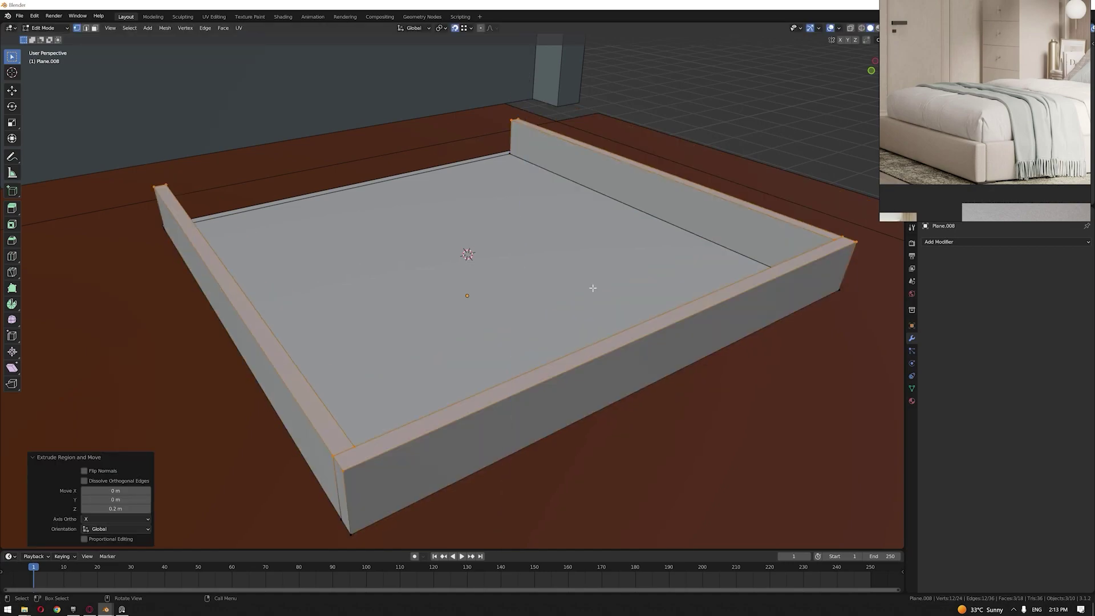
pyautogui.moveTo(552, 259); pyautogui.dragTo(565, 237, button='middle')
pyautogui.press('Tab')
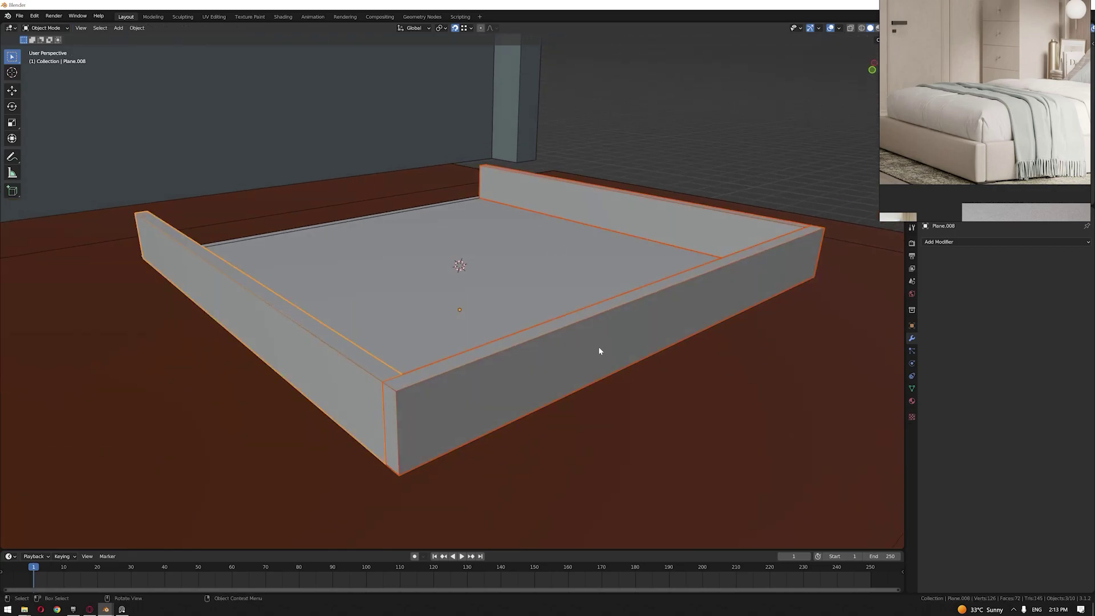
# Step: Inset the outer face of the +X base board by 0.004 m
pyautogui.scroll(1, 597, 351)
pyautogui.click(589, 374)
pyautogui.keyDown('shift'); pyautogui.moveTo(589, 372); pyautogui.dragTo(570, 327, button='middle'); pyautogui.keyUp('shift')
pyautogui.press('Tab')
pyautogui.press('3')
pyautogui.click(485, 340)
pyautogui.press('i')
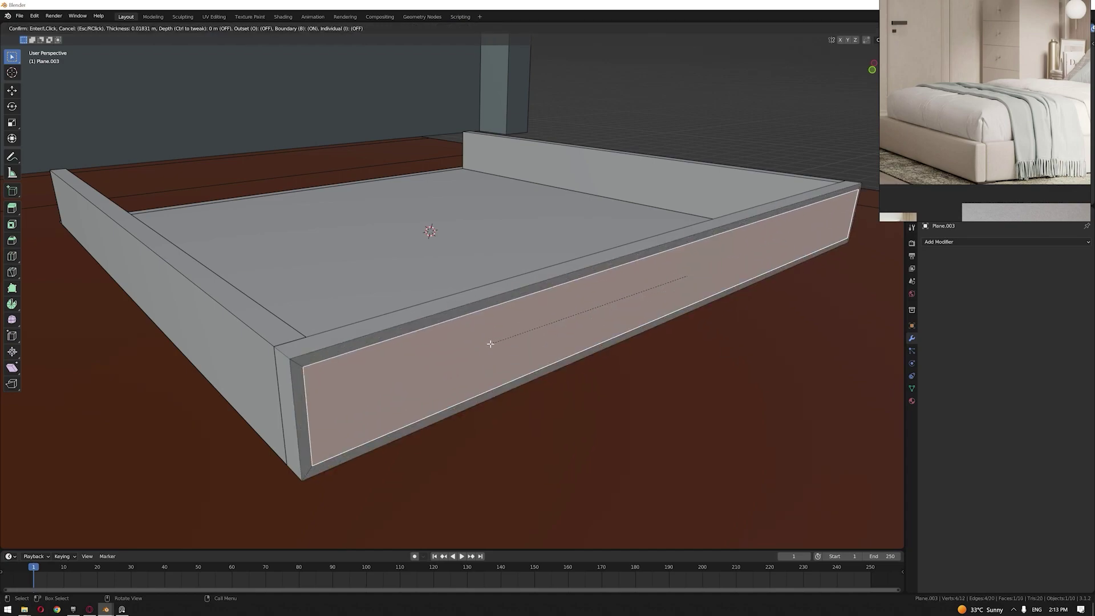
pyautogui.write('0.004')
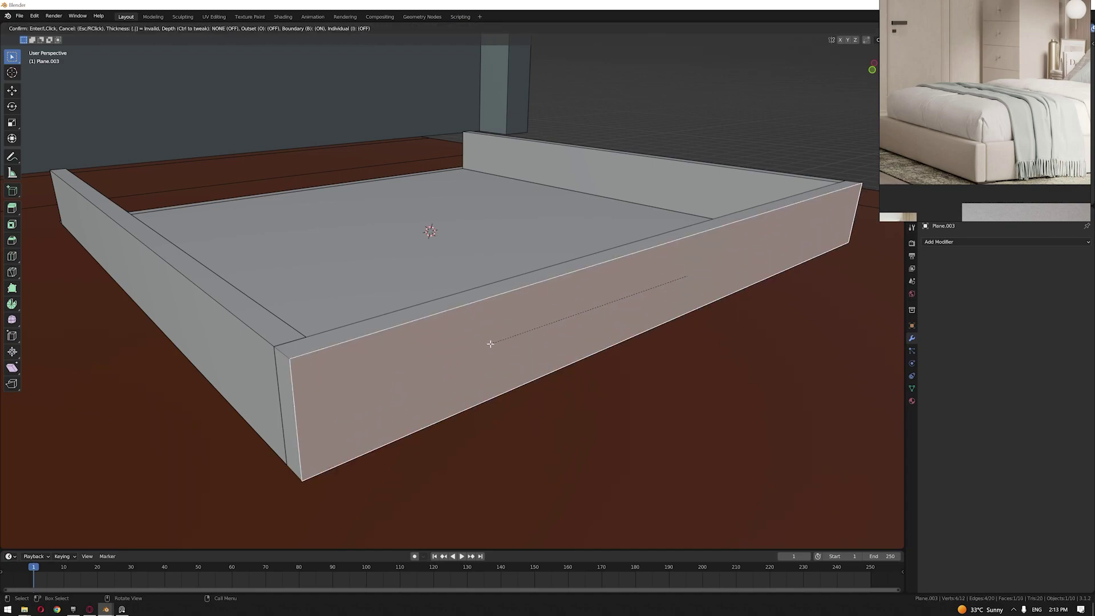
pyautogui.press('Return')
# Step: Check the upholstery seam in the bed reference and extrude the inset face 0.004 m along X
pyautogui.scroll(5, 969, 143)
pyautogui.scroll(2, 967, 103)
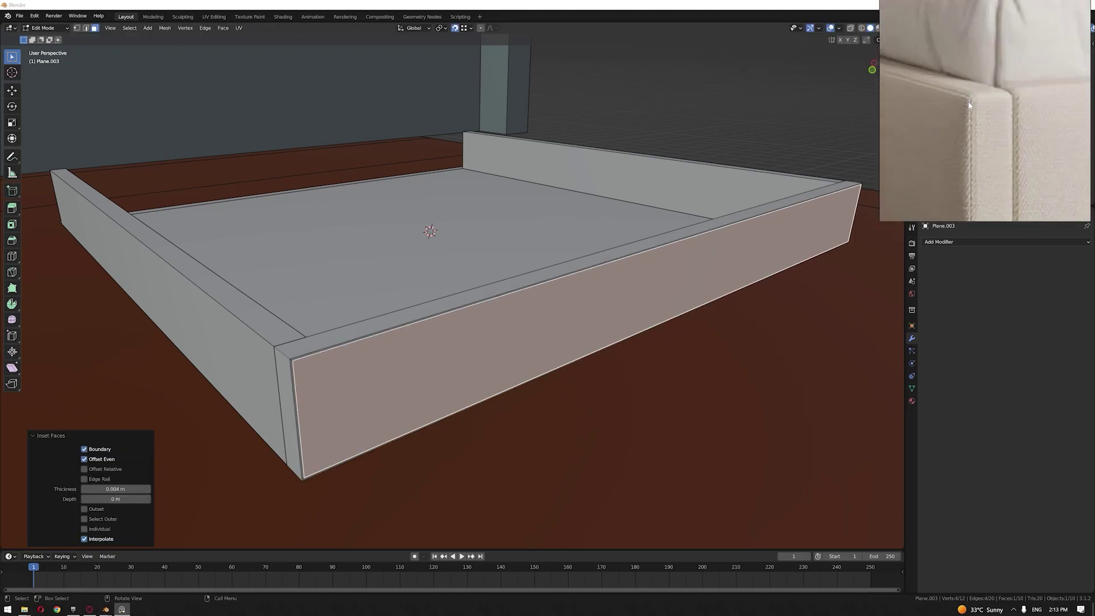
pyautogui.scroll(5, 442, 266)
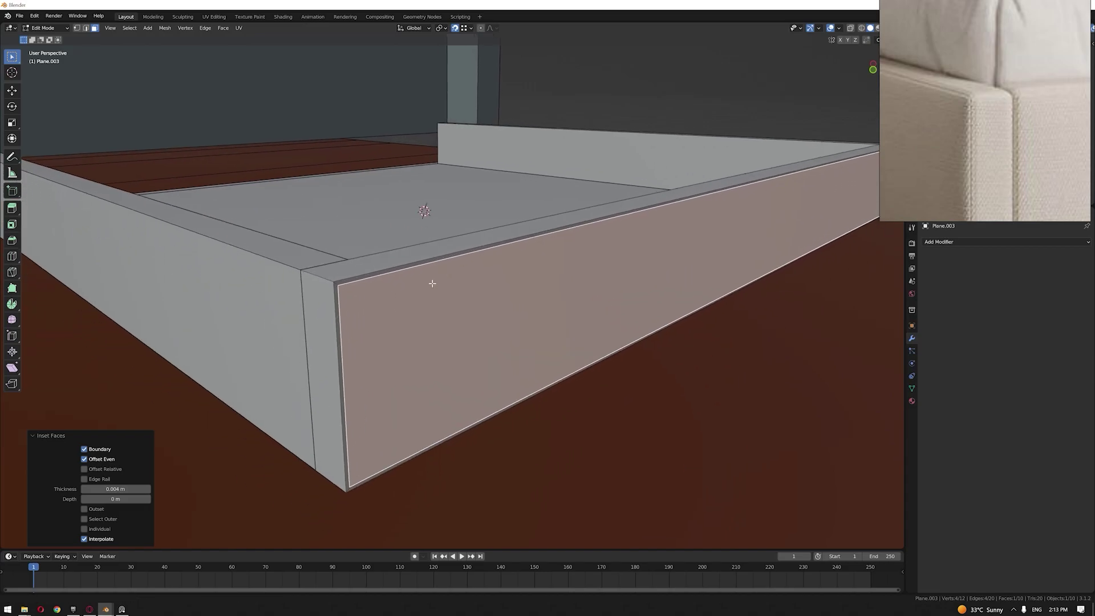
pyautogui.press('e')
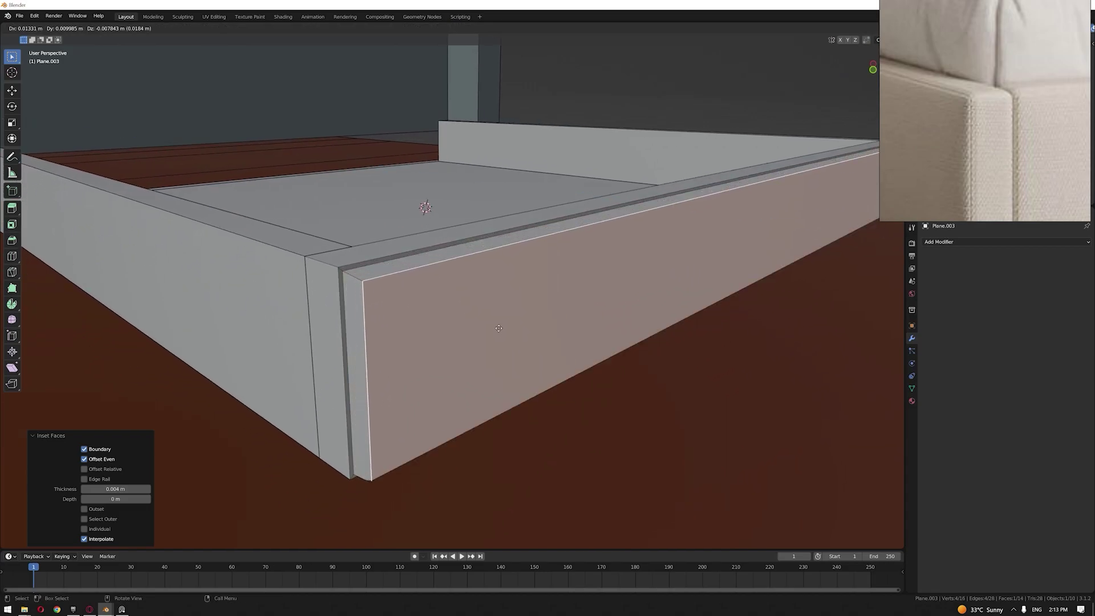
pyautogui.press('x')
pyautogui.write('0')
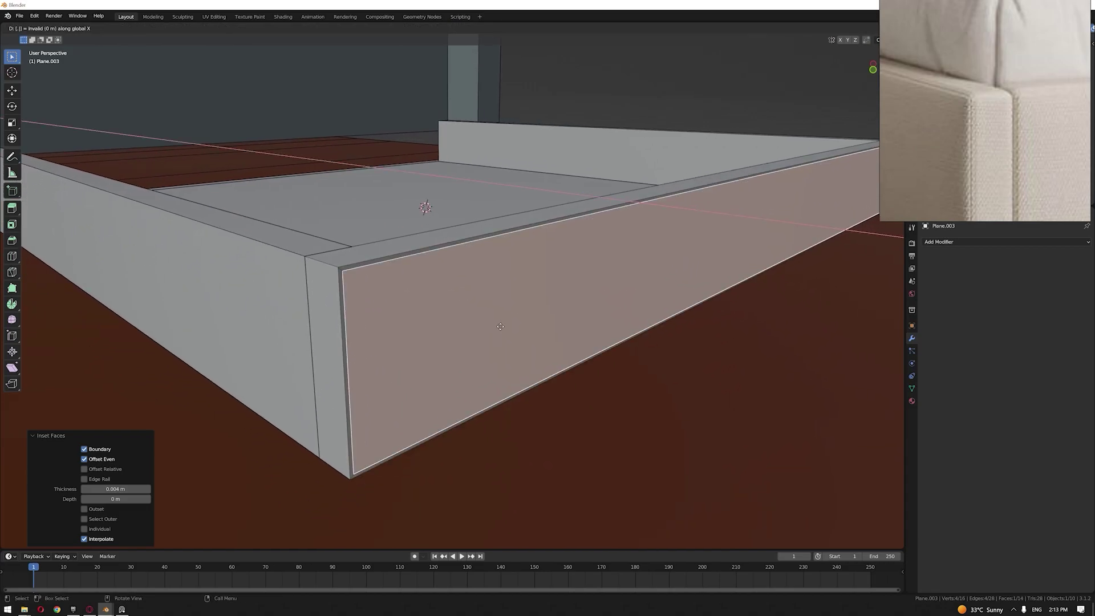
pyautogui.write('4')
pyautogui.press('Return')
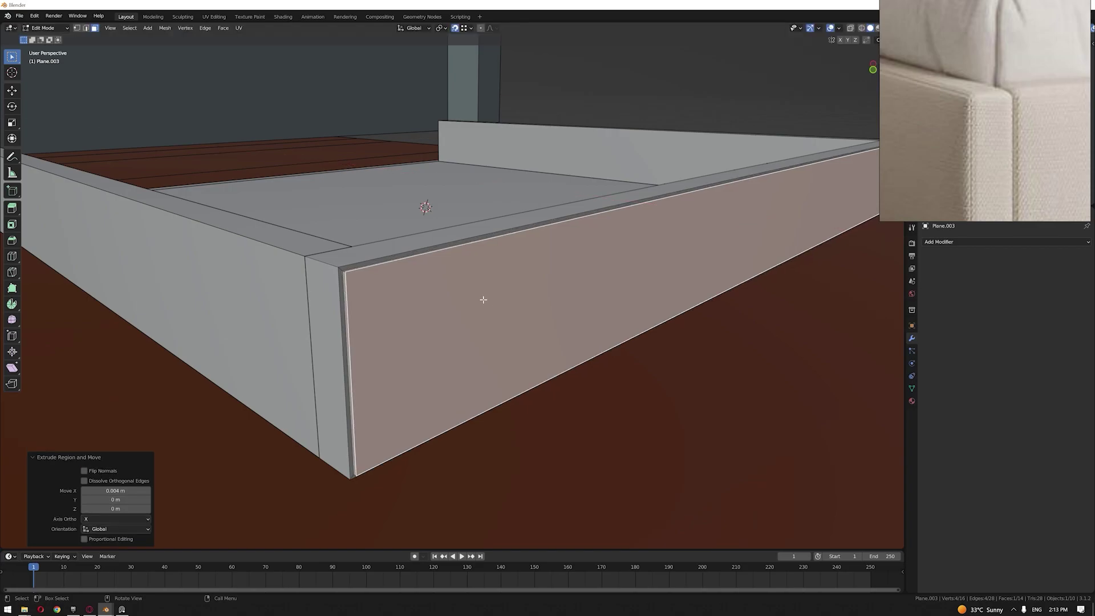
pyautogui.press('Tab')
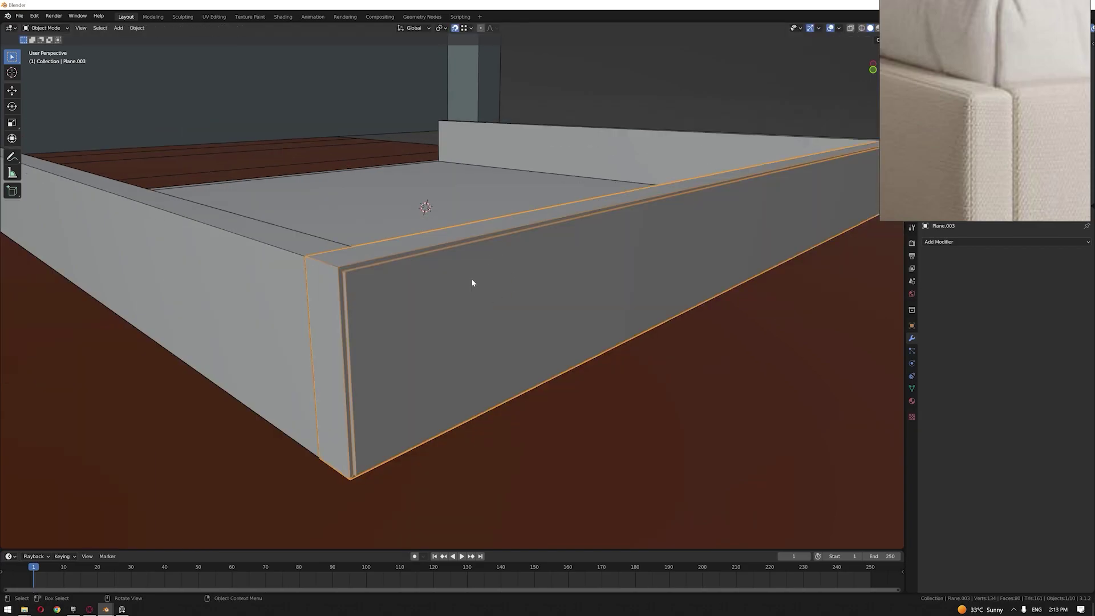
# Step: Add 15 evenly spaced vertical loop cuts along the length of the +X board
pyautogui.press('Tab')
pyautogui.press('2')
pyautogui.click(504, 235)
pyautogui.hotkey('ctrl', 'r')
pyautogui.scroll(4, 504, 235)
pyautogui.scroll(10, 501, 234)
pyautogui.click(501, 235)
pyautogui.rightClick(429, 363)
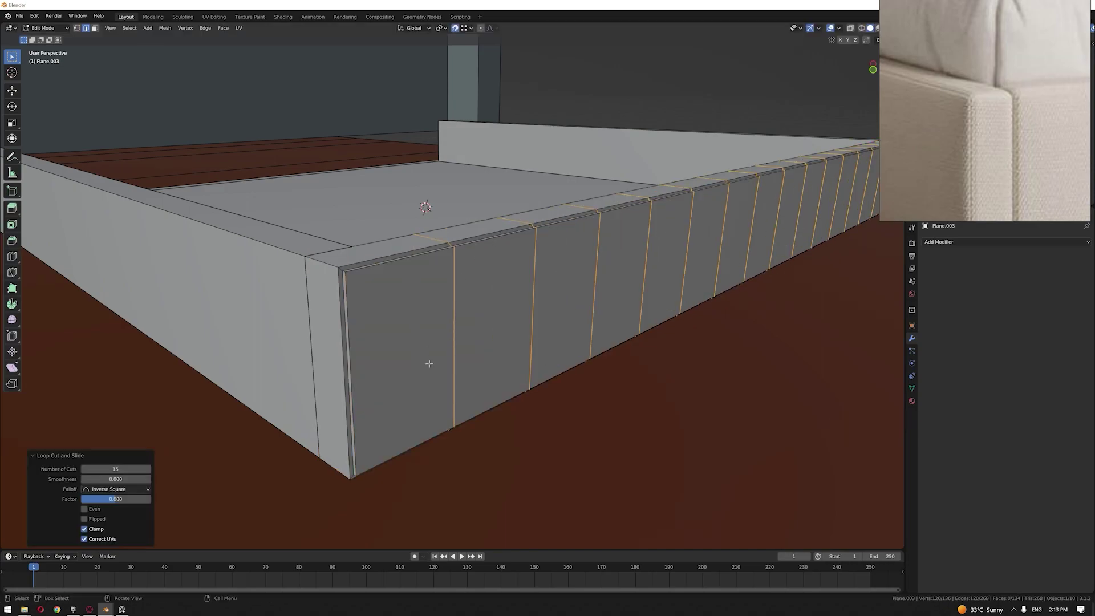
# Step: Add three evenly spaced horizontal loop cuts across the height of the +X board
pyautogui.hotkey('ctrl', 'r')
pyautogui.scroll(2, 353, 380)
pyautogui.click(354, 380)
pyautogui.rightClick(353, 380)
pyautogui.hotkey('ctrl', 'r')
pyautogui.click(358, 468)
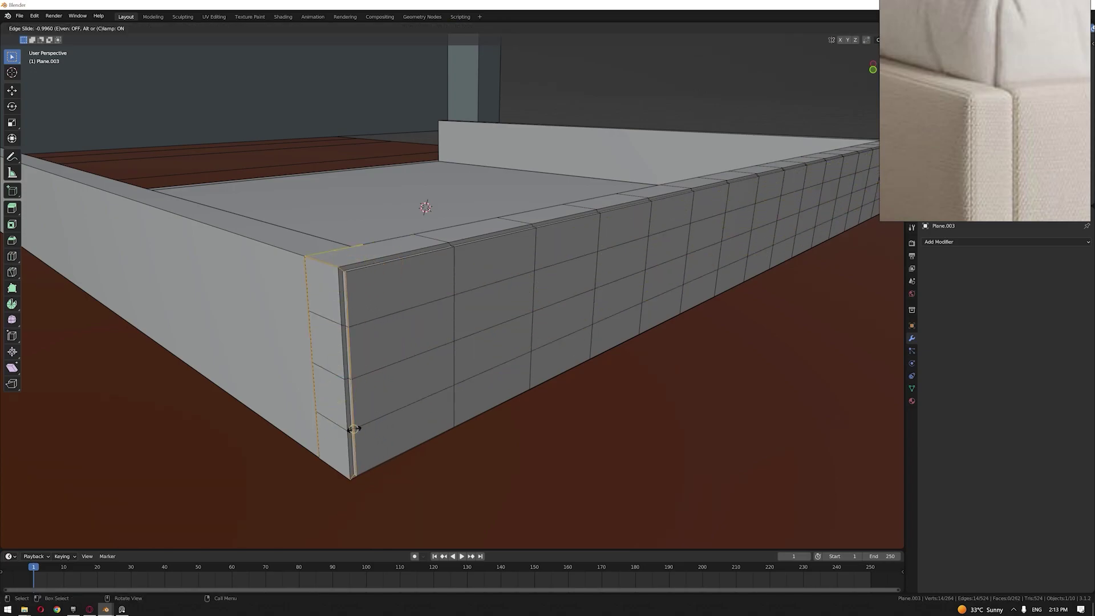
pyautogui.rightClick(361, 484)
# Step: Add a Subdivision Surface modifier to the +X board with its viewport level set to 2
pyautogui.press('Tab')
pyautogui.click(969, 242)
pyautogui.click(919, 409)
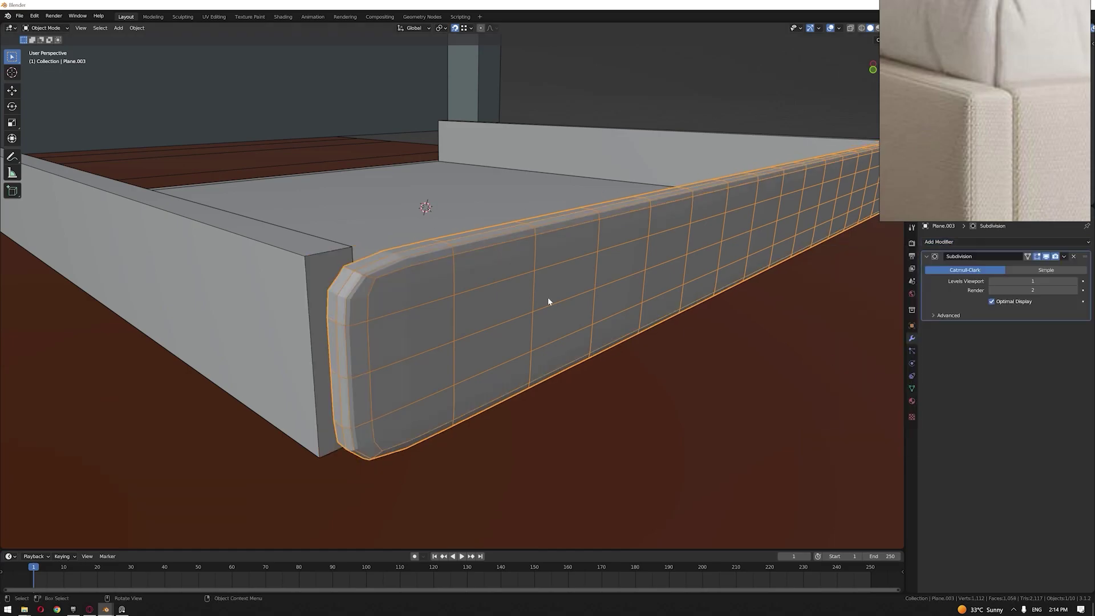
pyautogui.click(1074, 282)
# Step: Add a supporting loop cut close to the near end of the +X board to sharpen its rounding
pyautogui.press('Tab')
pyautogui.click(386, 263)
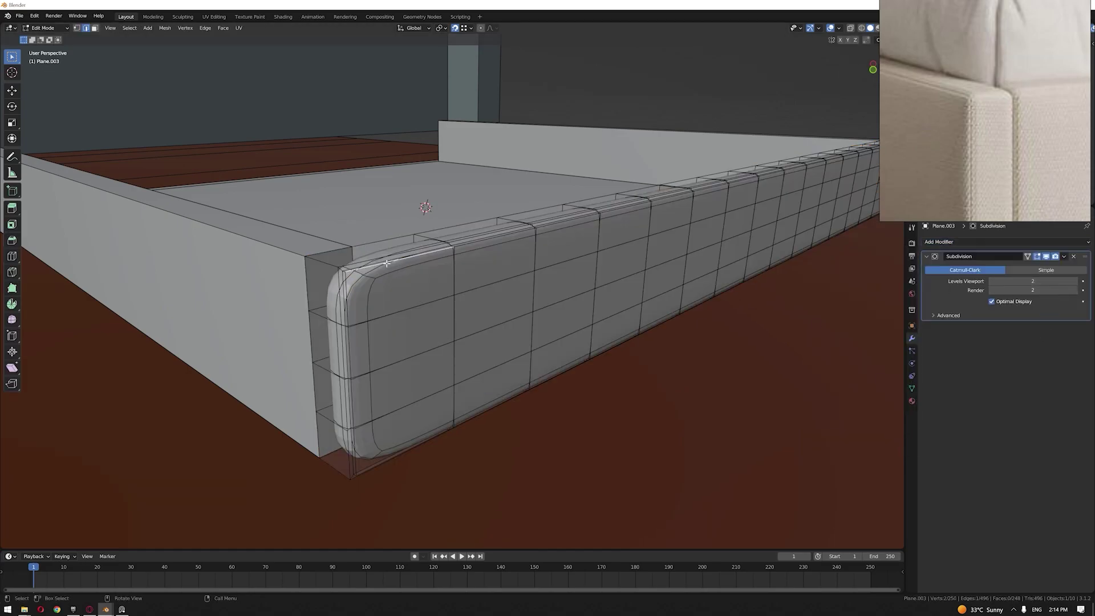
pyautogui.hotkey('ctrl', 'r')
pyautogui.click(366, 305)
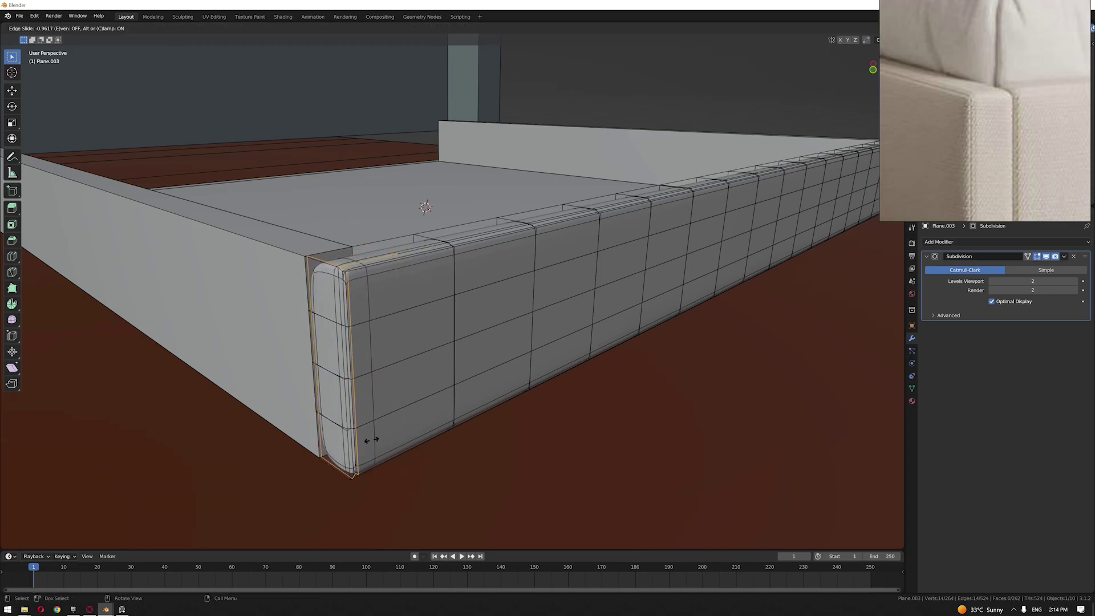
pyautogui.click(379, 486)
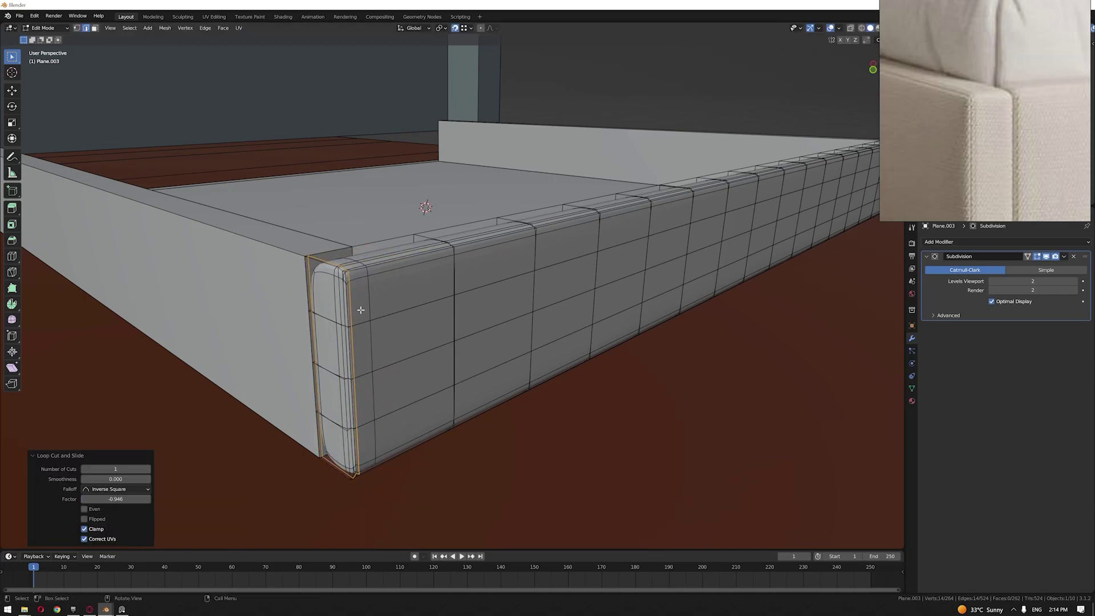
# Step: Add supporting loop cuts close to the upper and lower edges of the +X board
pyautogui.hotkey('ctrl', 'r')
pyautogui.click(374, 285)
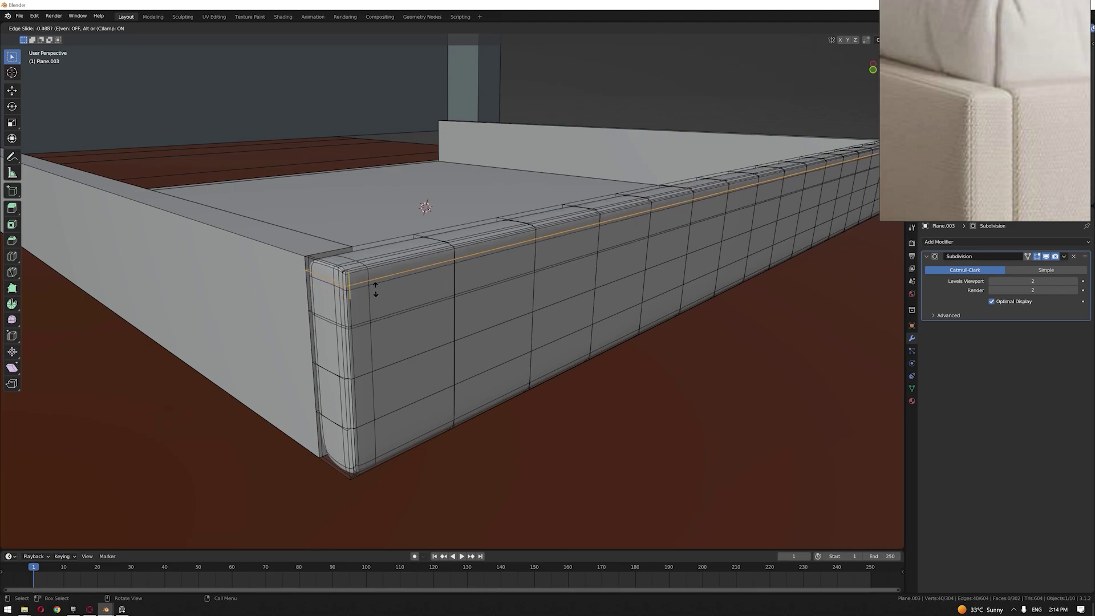
pyautogui.click(387, 285)
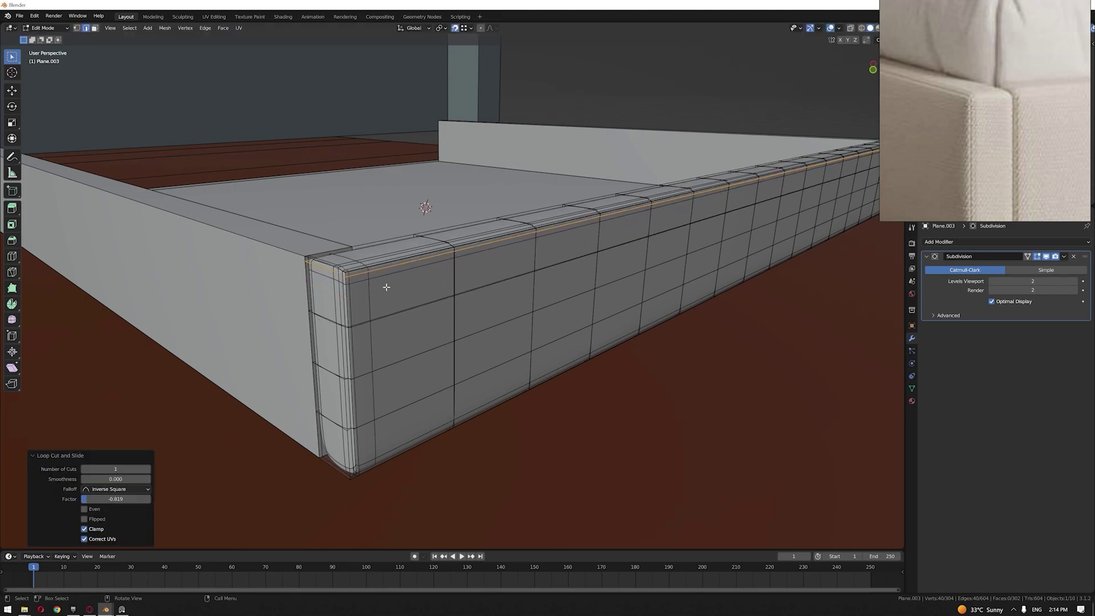
pyautogui.hotkey('ctrl', 'r')
pyautogui.click(360, 453)
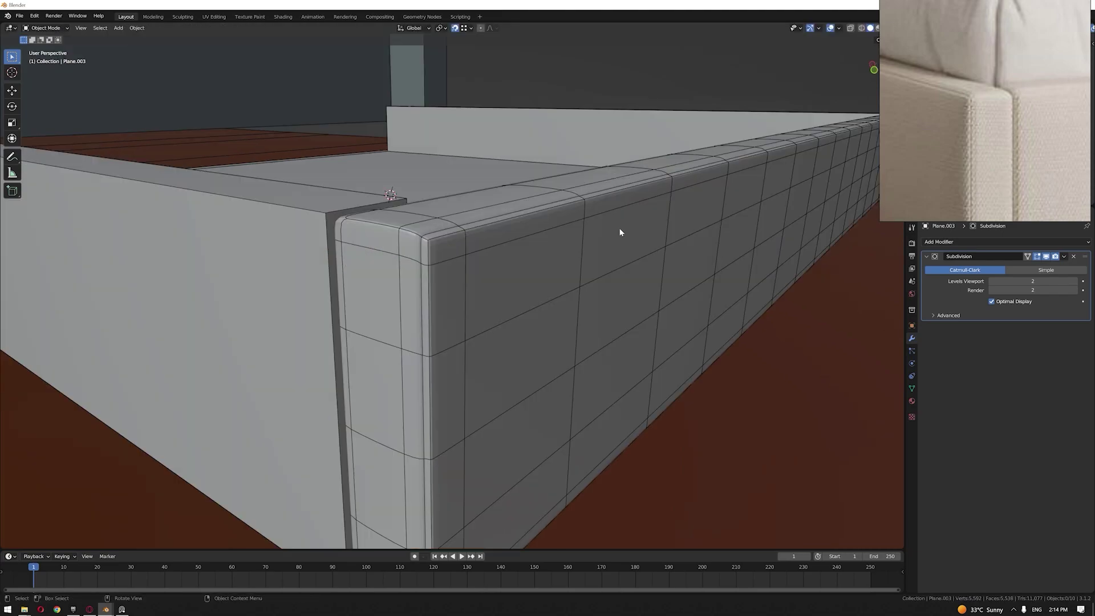
# Step: Examine the +X board's rounded corner and compare it with the upholstered corner in the bed reference
pyautogui.moveTo(619, 230); pyautogui.dragTo(614, 228, button='middle')
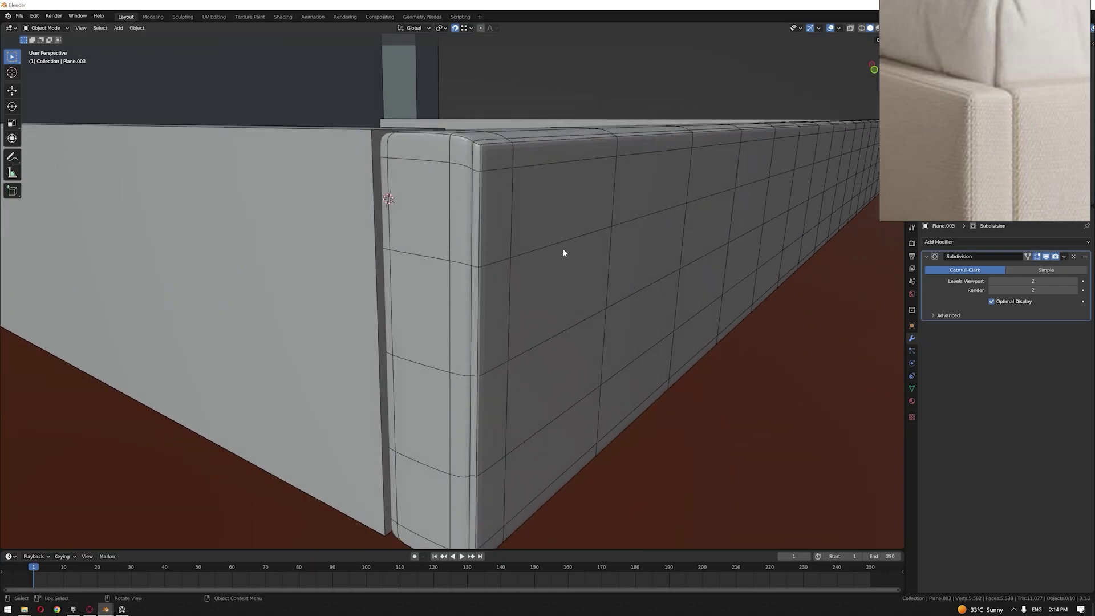
pyautogui.scroll(-4, 999, 110)
pyautogui.scroll(3, 971, 127)
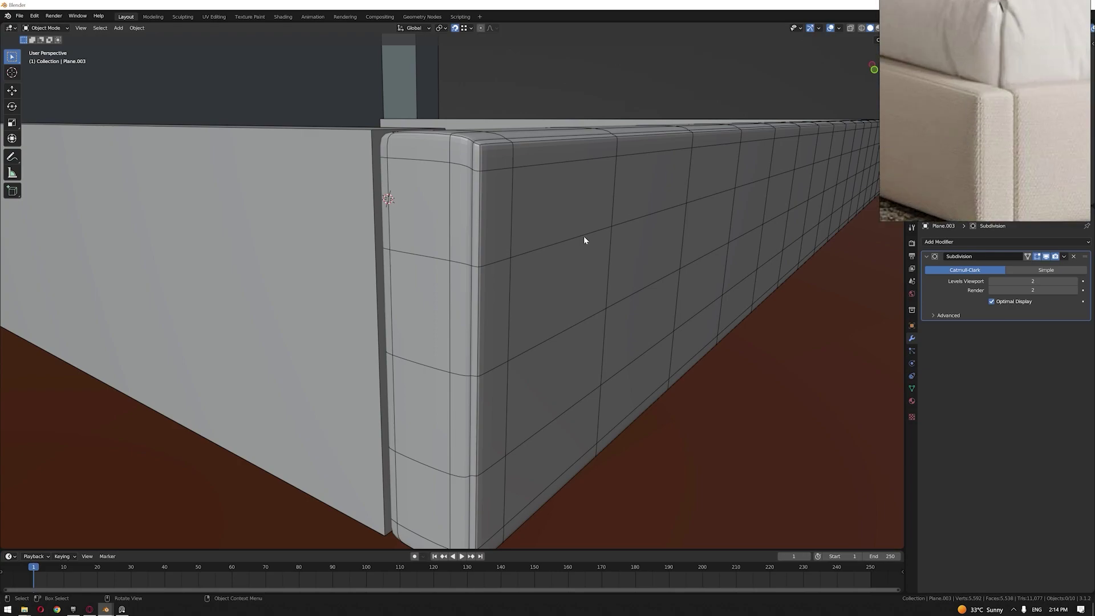
pyautogui.scroll(-5, 593, 211)
pyautogui.moveTo(624, 221); pyautogui.dragTo(543, 251, button='middle')
pyautogui.click(543, 251)
pyautogui.scroll(4, 459, 296)
pyautogui.moveTo(458, 298); pyautogui.dragTo(463, 297, button='middle')
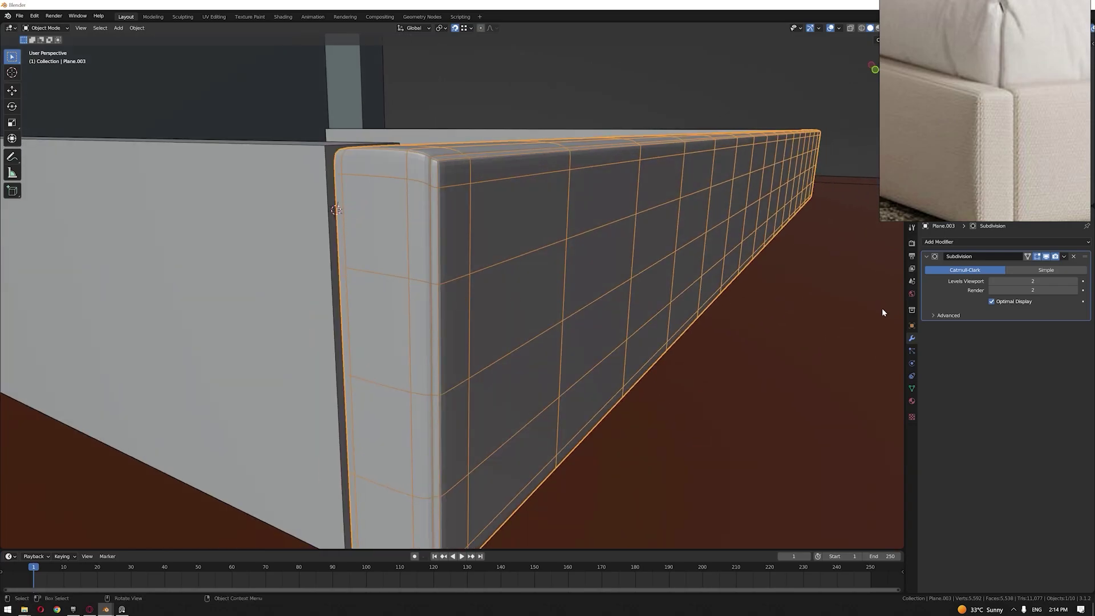
# Step: Turn off the Subdivision modifier's viewport display and select the edge loop in the +X board's seam step
pyautogui.press('Tab')
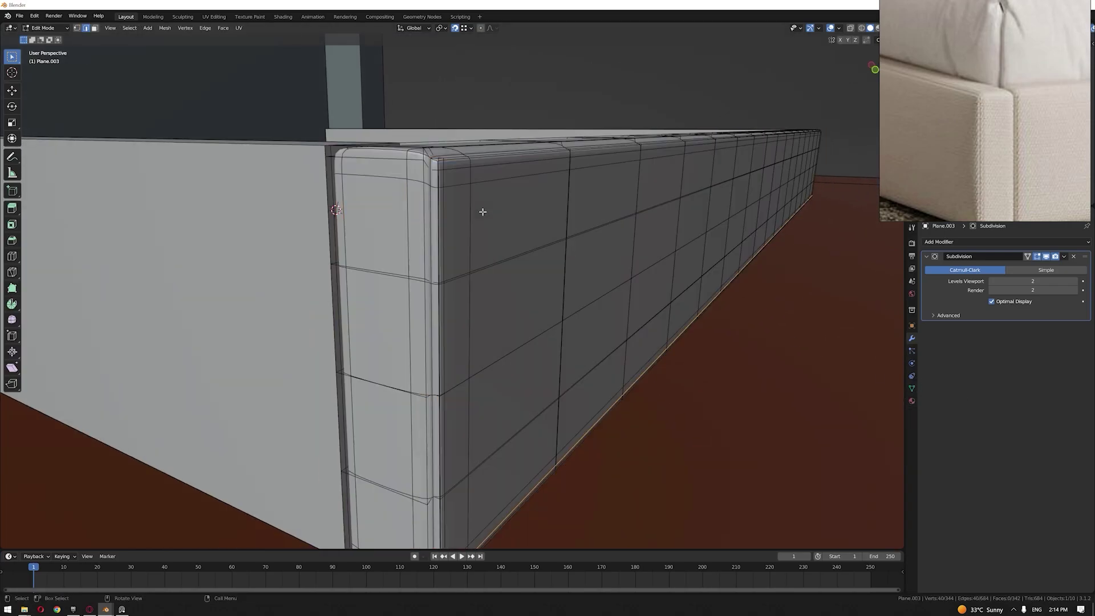
pyautogui.press('1')
pyautogui.hotkey('alt', 'a')
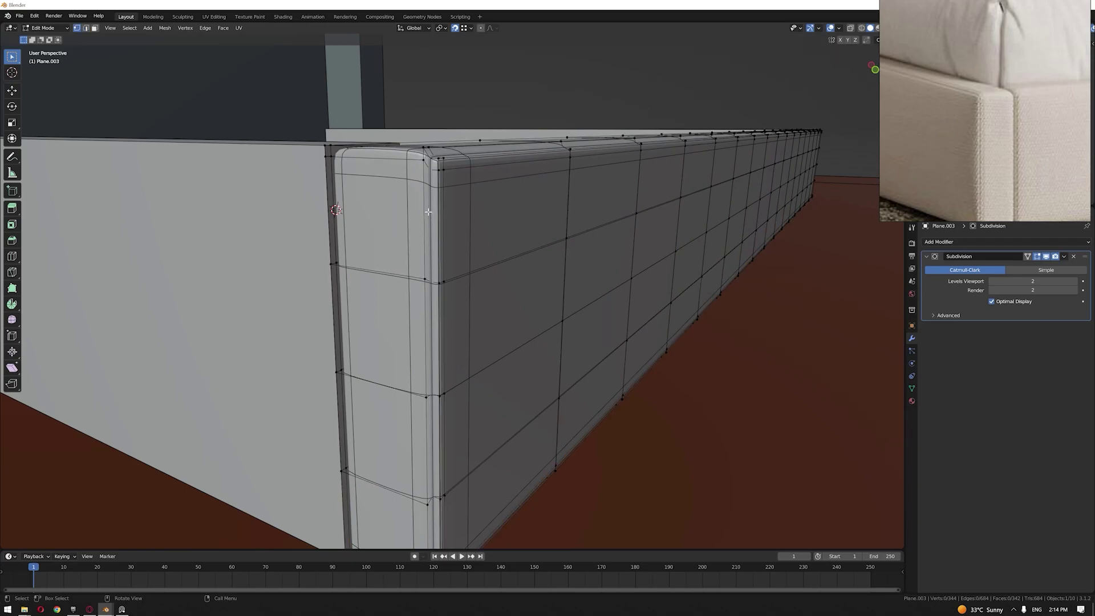
pyautogui.click(1046, 257)
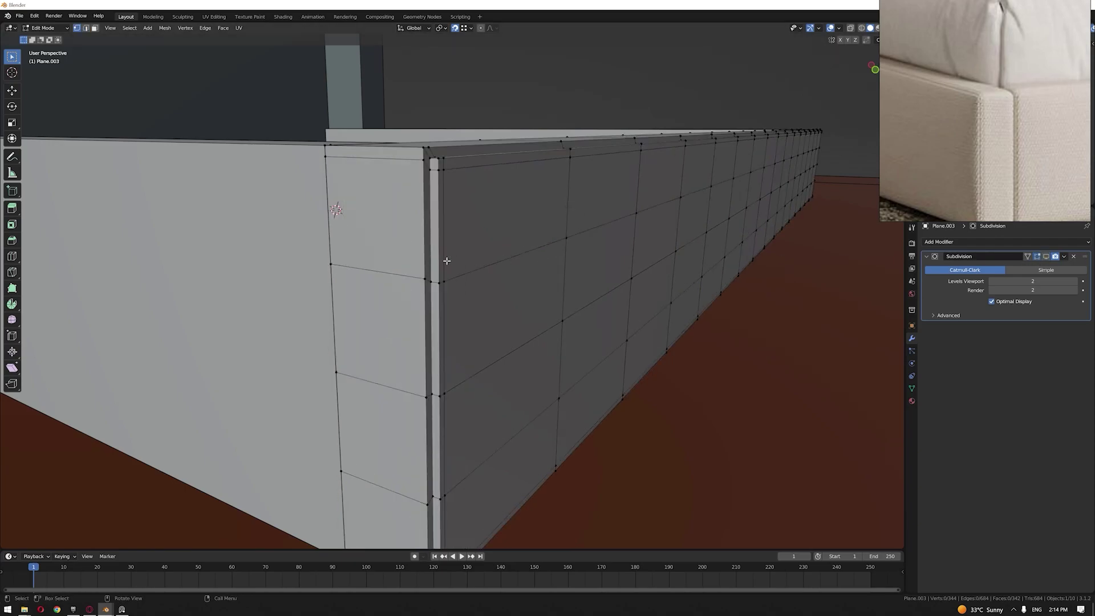
pyautogui.press('2')
pyautogui.click(427, 209)
pyautogui.keyDown('alt'); pyautogui.click(427, 209); pyautogui.keyUp('alt')
pyautogui.press('1')
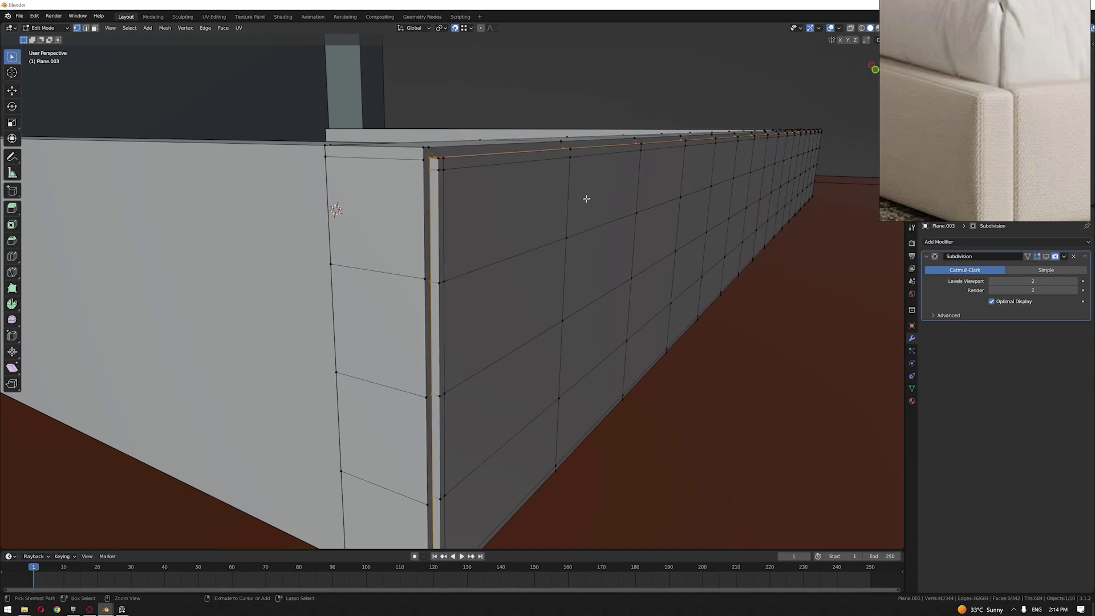
# Step: Add two supporting loop cuts across the +X board's thickness, one near the seam and one near its inner side
pyautogui.press('2')
pyautogui.click(395, 150)
pyautogui.hotkey('ctrl', 'r')
pyautogui.click(391, 134)
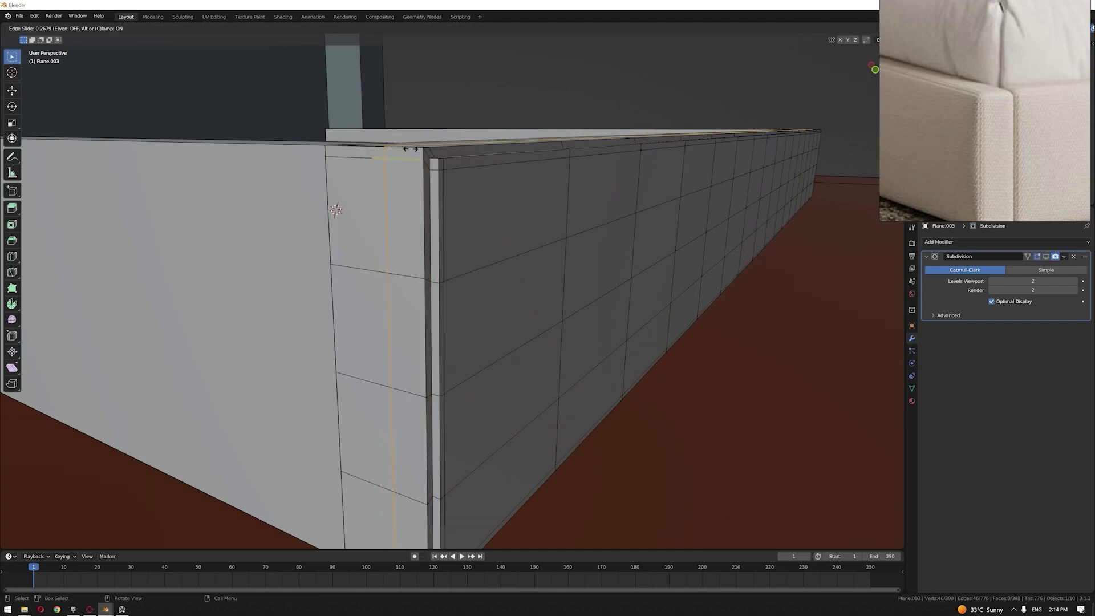
pyautogui.click(436, 107)
pyautogui.hotkey('ctrl', 'r')
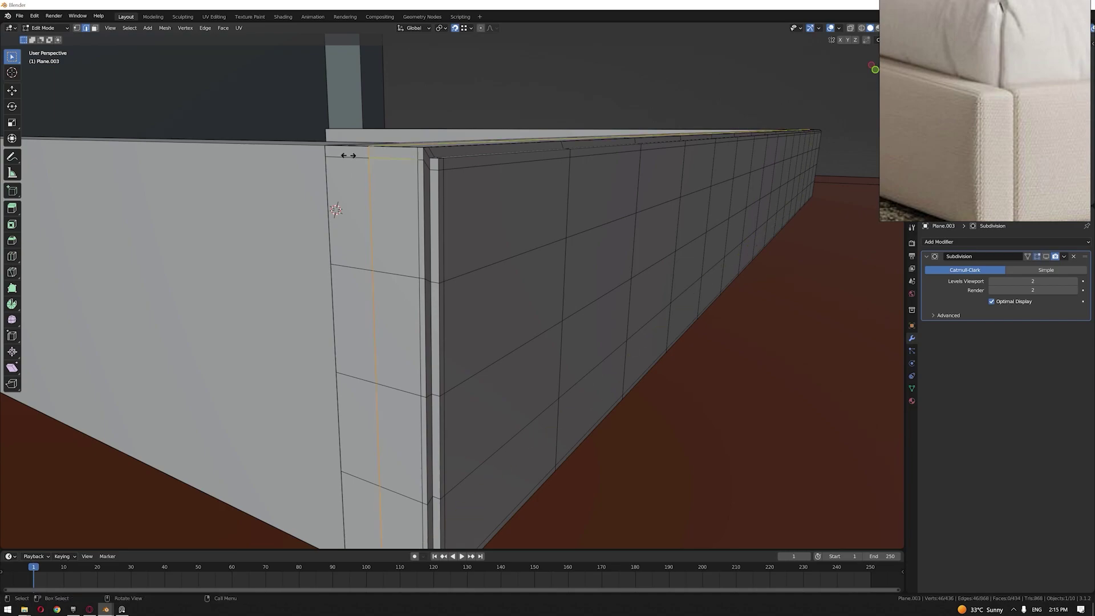
pyautogui.click(348, 160)
pyautogui.click(308, 95)
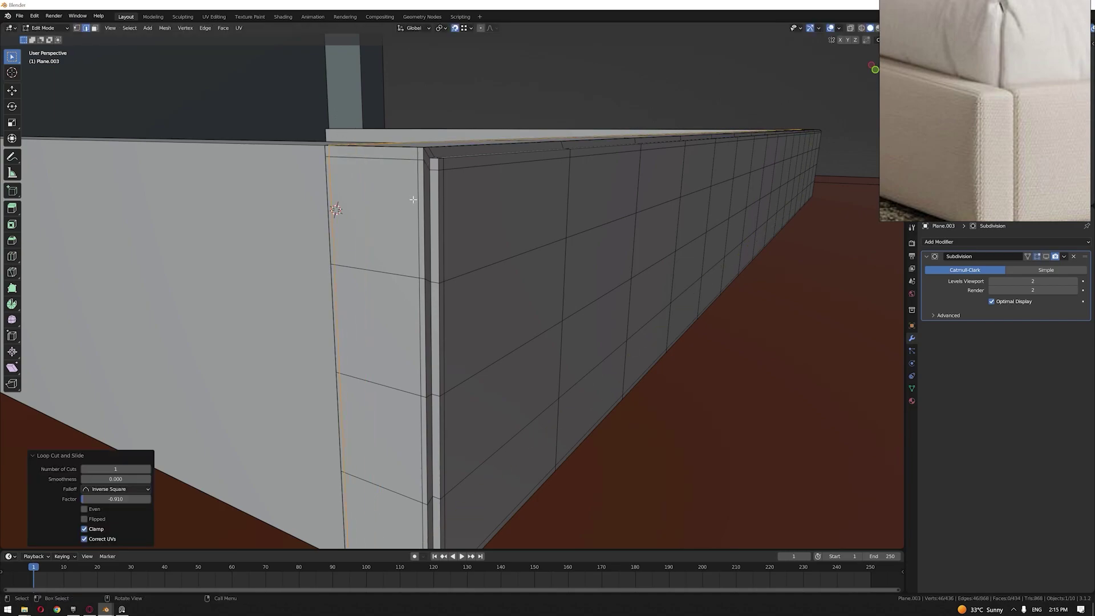
# Step: Select the +X board's seam edge loop, grow the selection once, and assign it to a new vertex group named Non_cloth
pyautogui.click(433, 179)
pyautogui.keyDown('alt'); pyautogui.click(433, 178); pyautogui.keyUp('alt')
pyautogui.press('1')
pyautogui.press('ctrl+KP_Add')
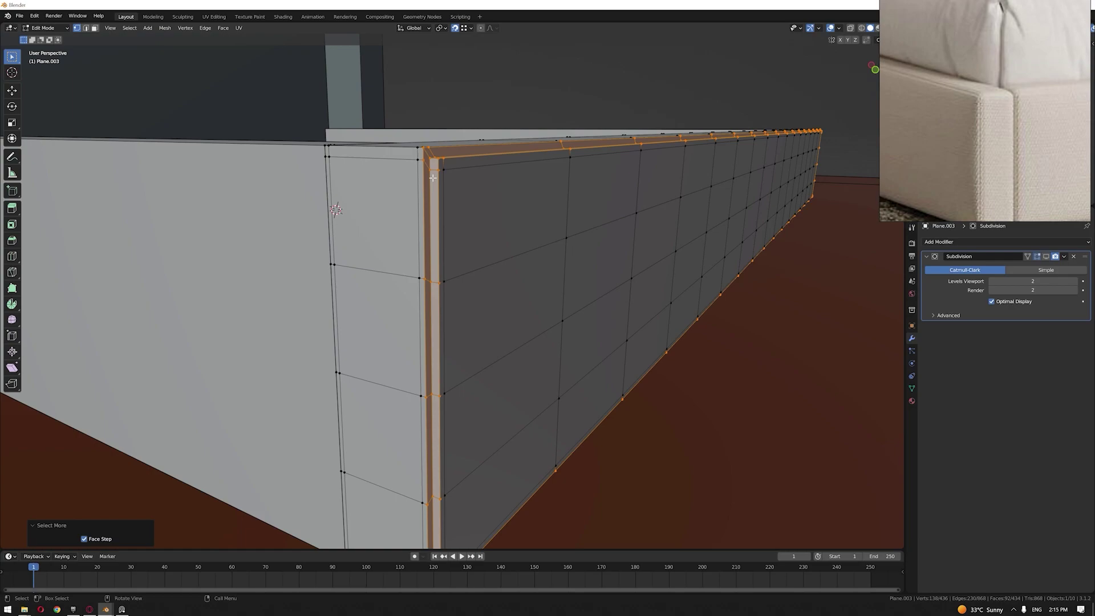
pyautogui.click(911, 388)
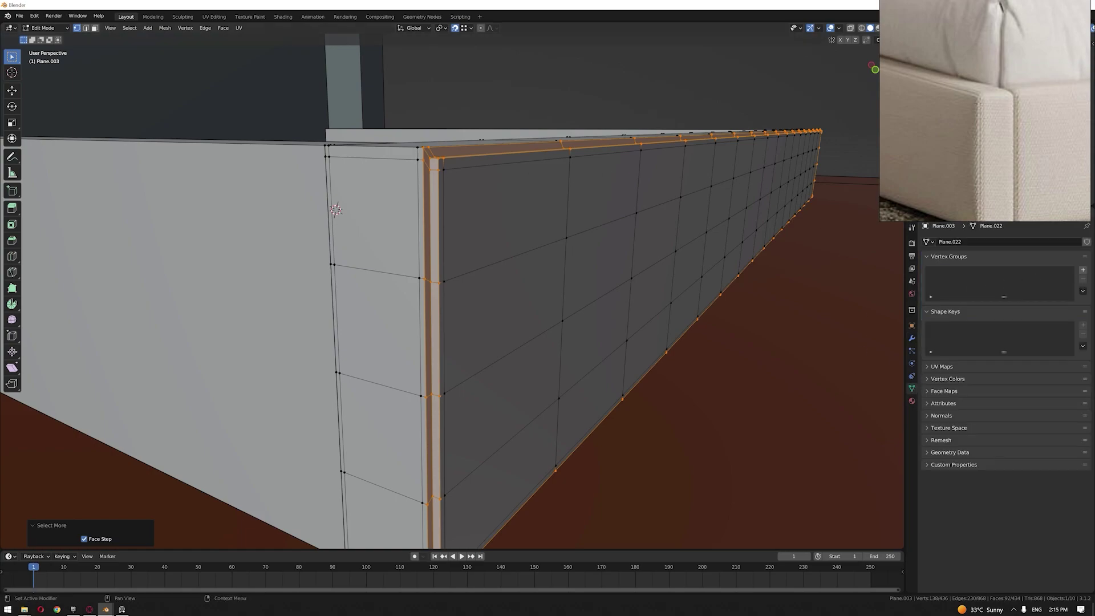
pyautogui.click(1082, 270)
pyautogui.doubleClick(986, 273)
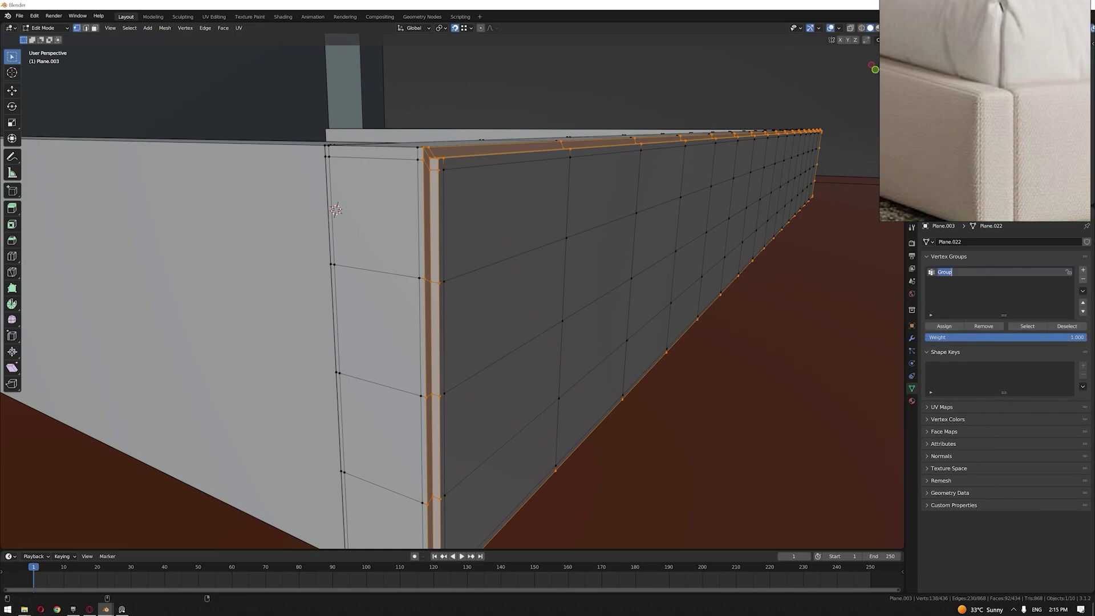
pyautogui.write('Non_cloth')
pyautogui.click(944, 326)
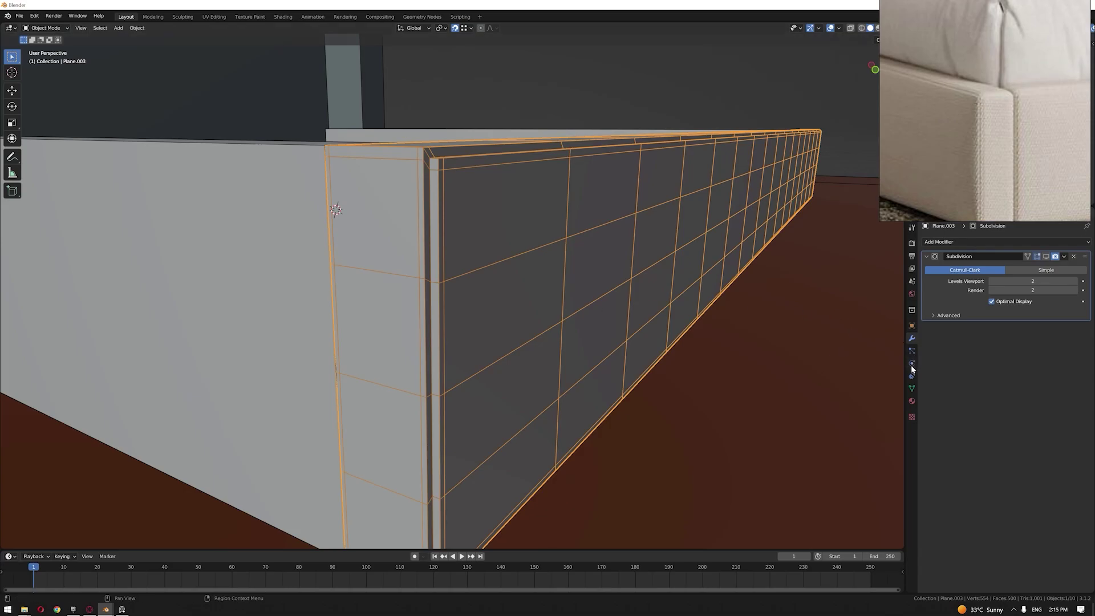
# Step: Add Cloth physics to the +X board in Object Mode
pyautogui.click(911, 364)
pyautogui.click(948, 262)
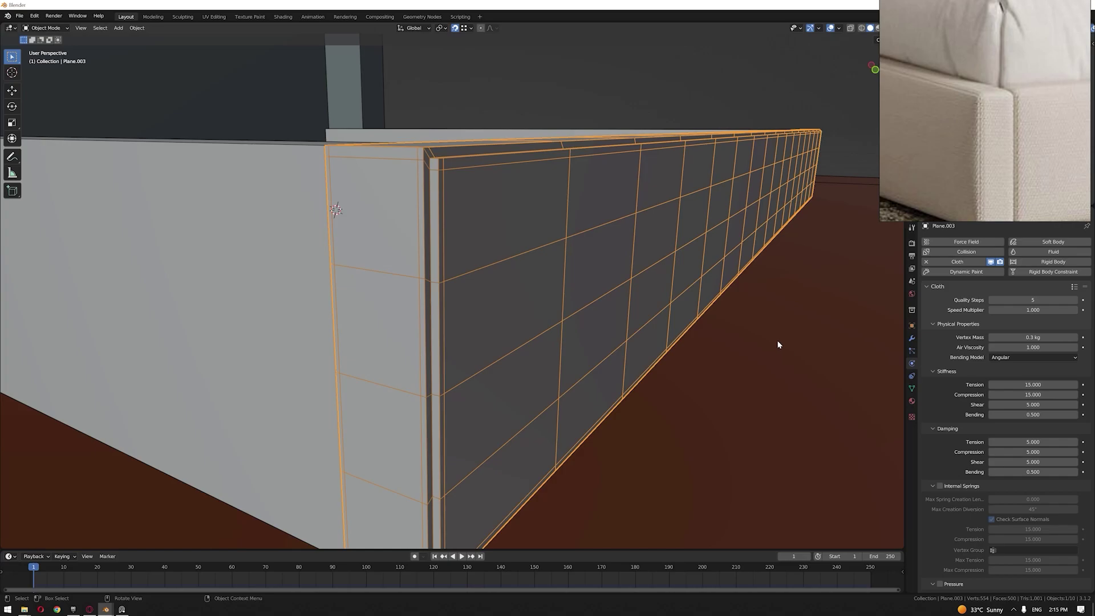
pyautogui.moveTo(669, 297); pyautogui.dragTo(645, 289, button='middle')
pyautogui.scroll(-2, 672, 297)
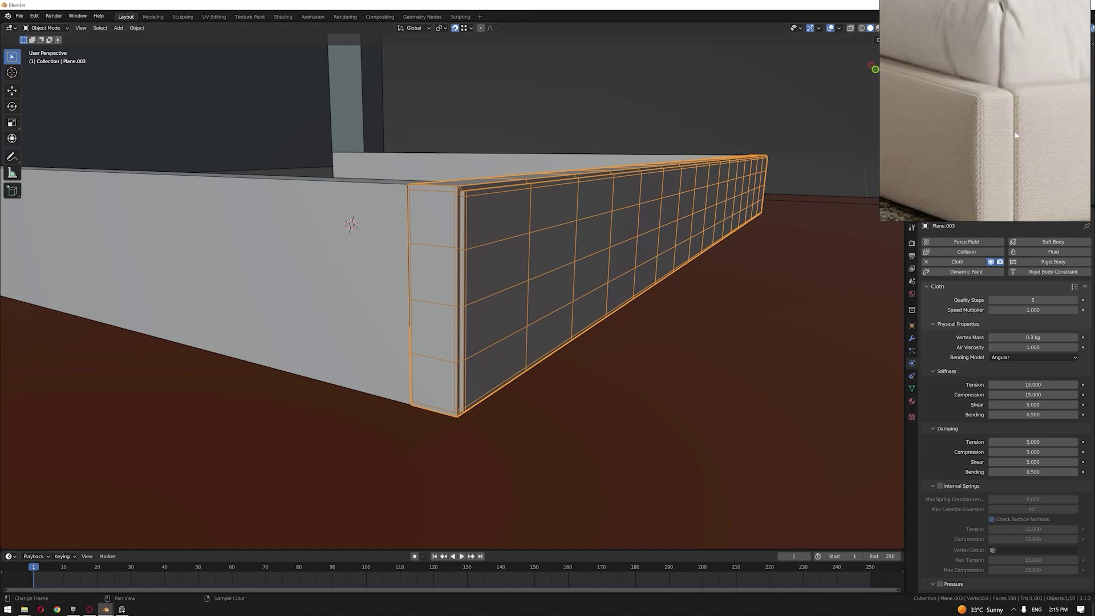
pyautogui.scroll(-3, 985, 142)
pyautogui.scroll(2, 985, 142)
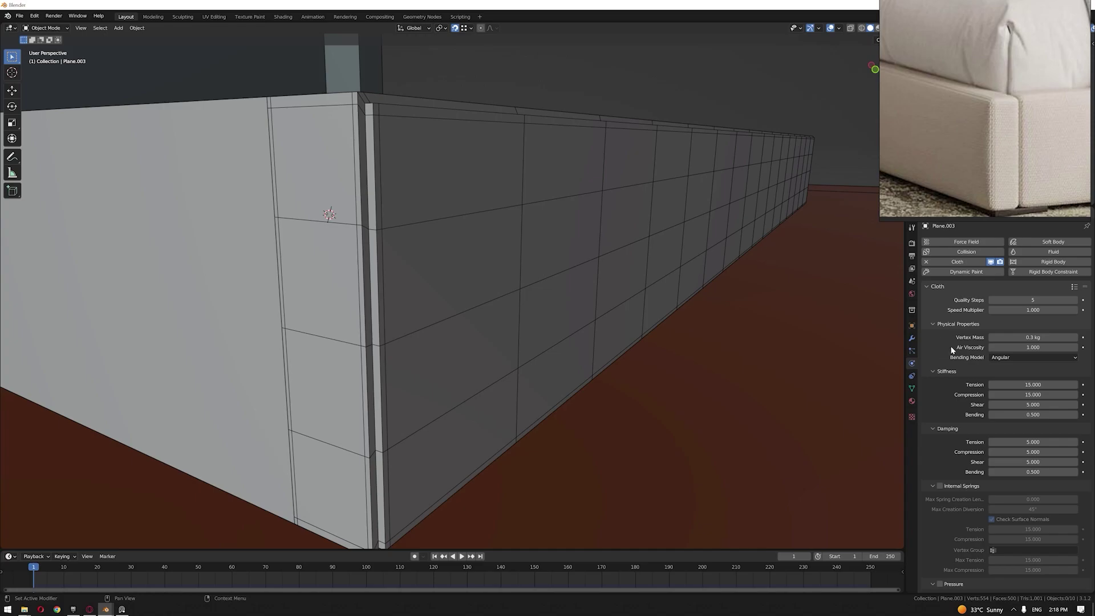
# Step: Enable cloth pressure on the +X board and set it to 2
pyautogui.scroll(-4, 961, 393)
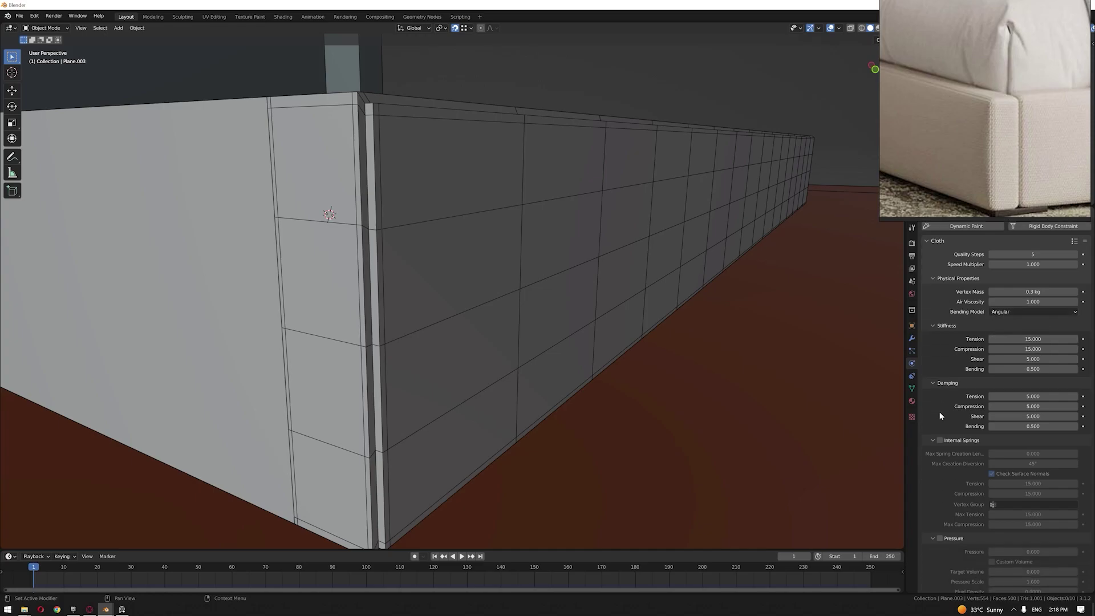
pyautogui.click(940, 481)
pyautogui.click(1049, 494)
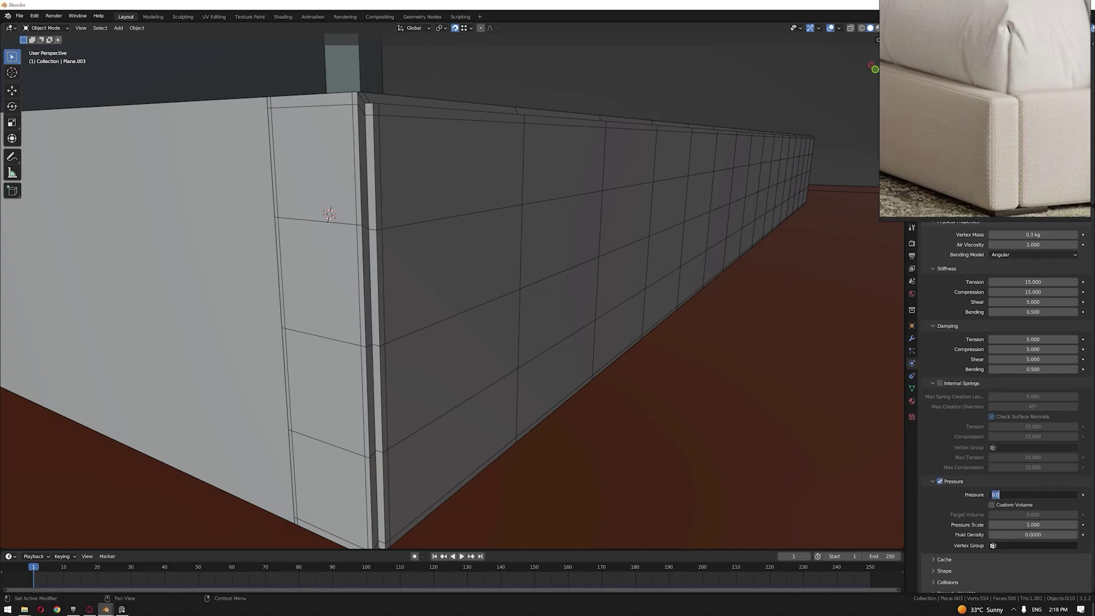
pyautogui.write('2')
pyautogui.press('Return')
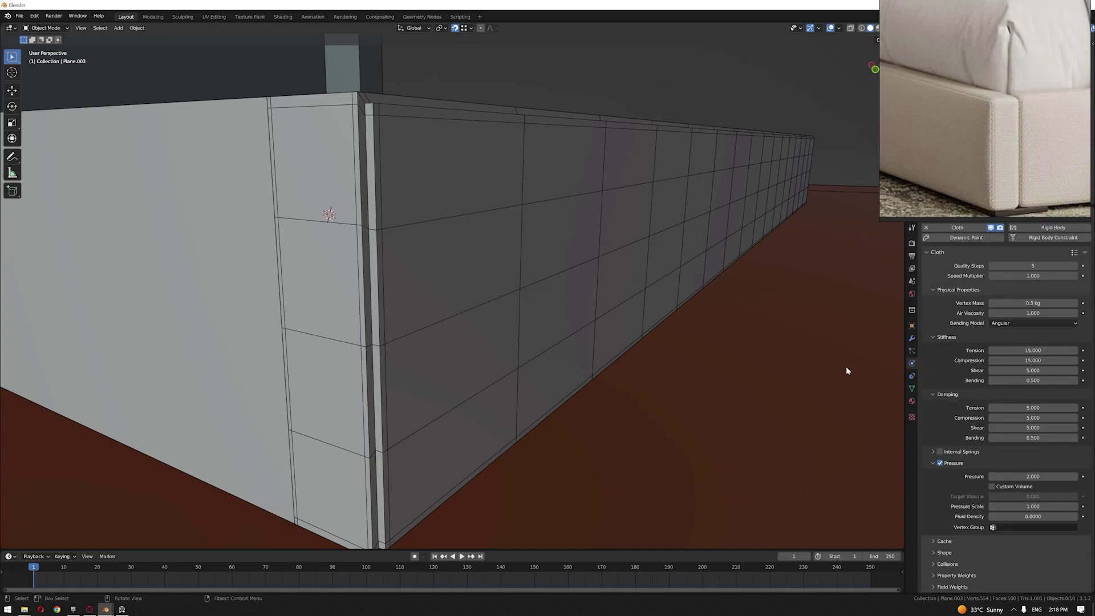
# Step: Select the +X board and set Non_cloth as the pin group of its cloth simulation
pyautogui.click(672, 256)
pyautogui.scroll(3, 1006, 437)
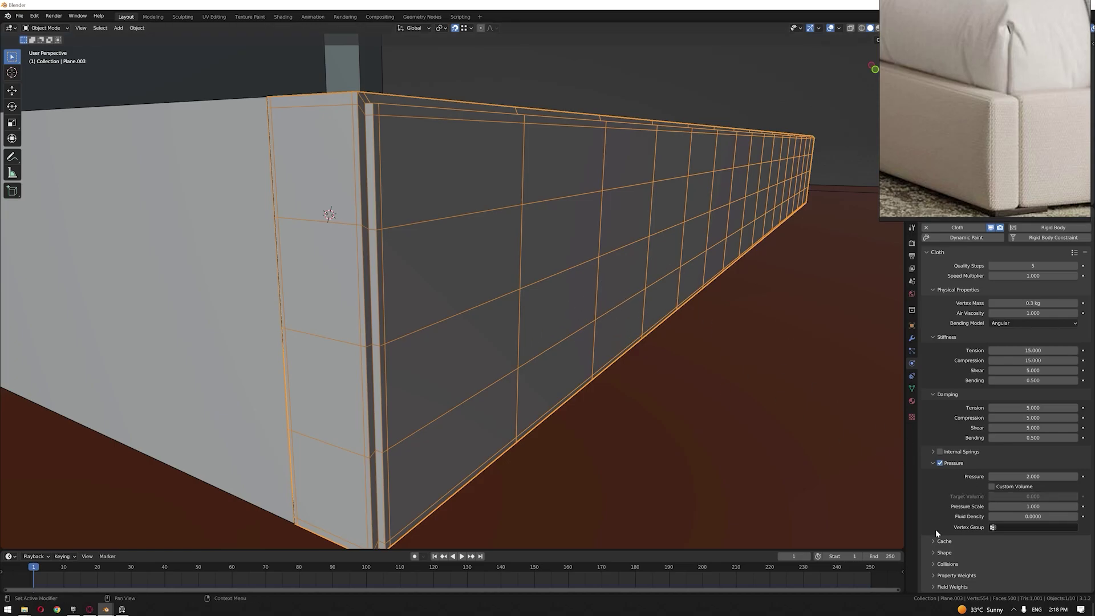
pyautogui.click(933, 552)
pyautogui.scroll(-3, 933, 518)
pyautogui.click(1032, 508)
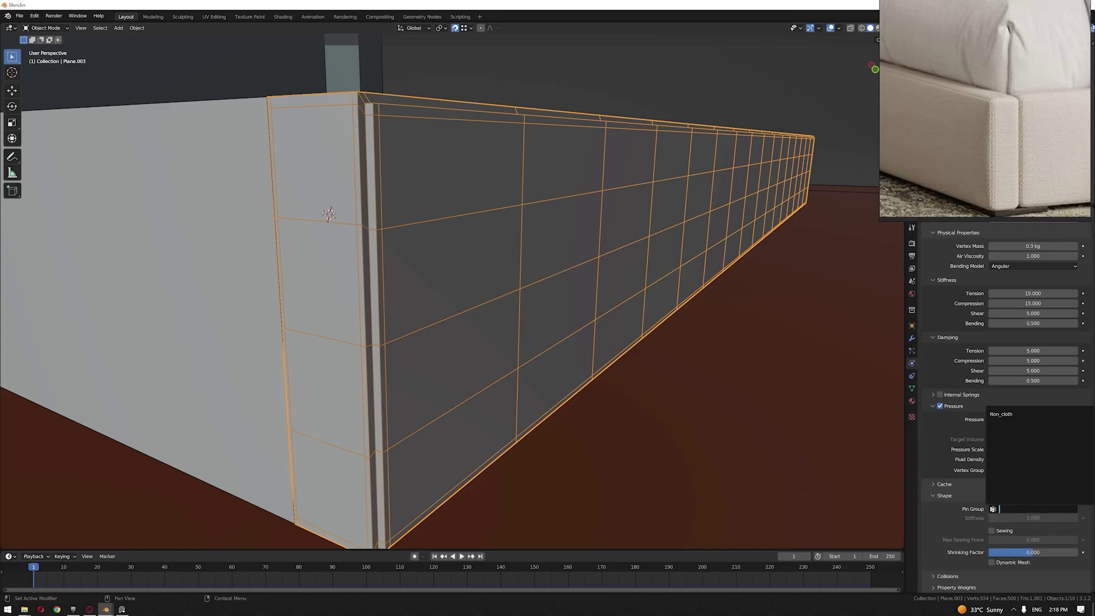
pyautogui.click(1009, 414)
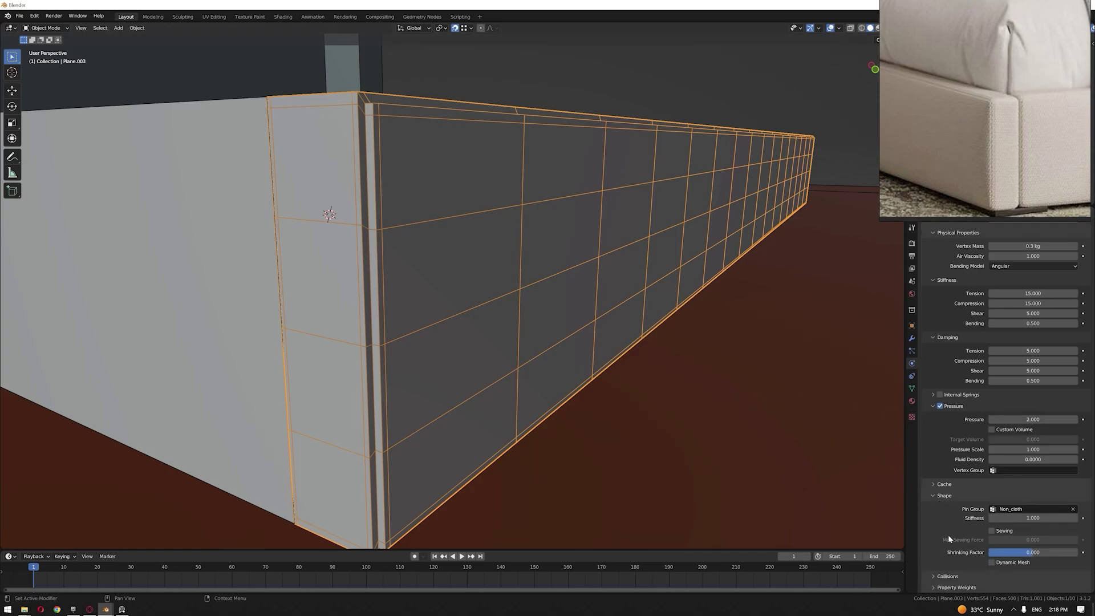
# Step: Set the cloth's object collision distance to 0.001 m
pyautogui.scroll(-1, 949, 540)
pyautogui.click(947, 564)
pyautogui.scroll(-4, 956, 520)
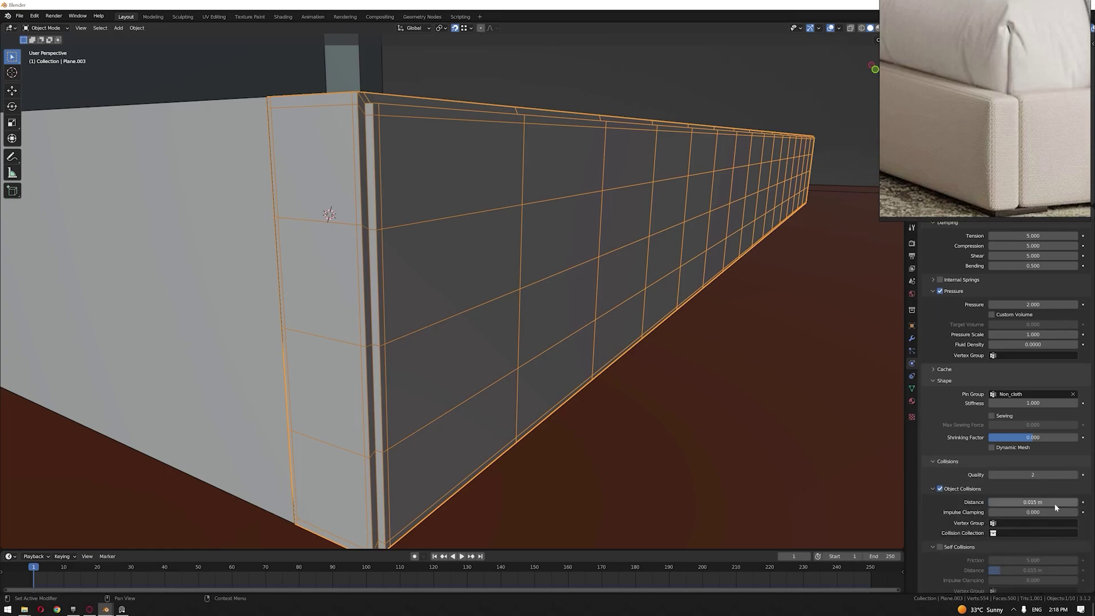
pyautogui.click(1048, 501)
pyautogui.write('0.001')
pyautogui.press('Return')
pyautogui.click(1045, 474)
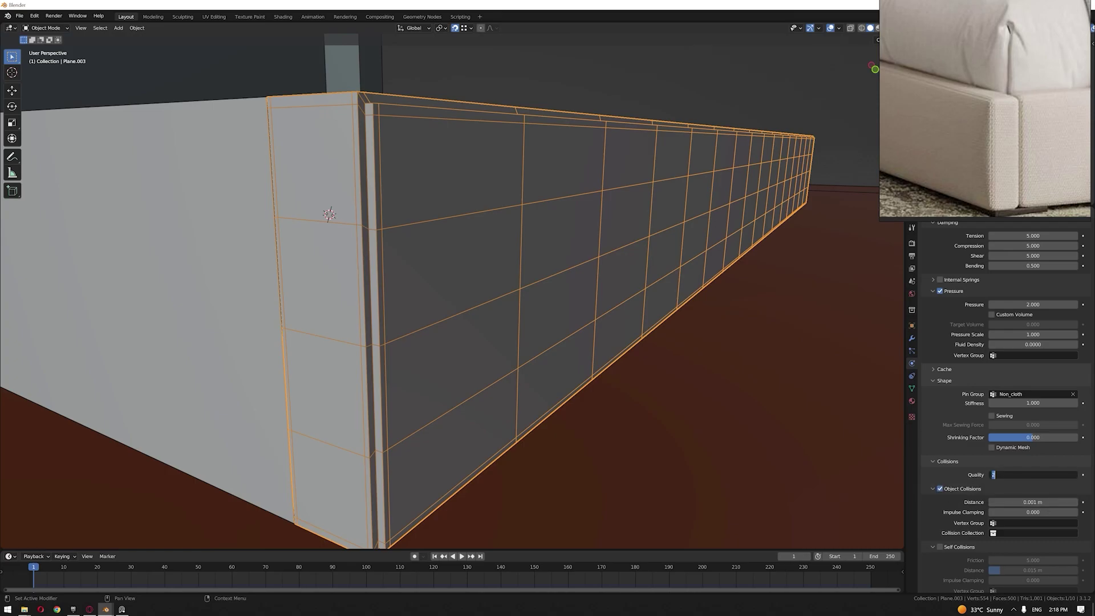
pyautogui.press('Return')
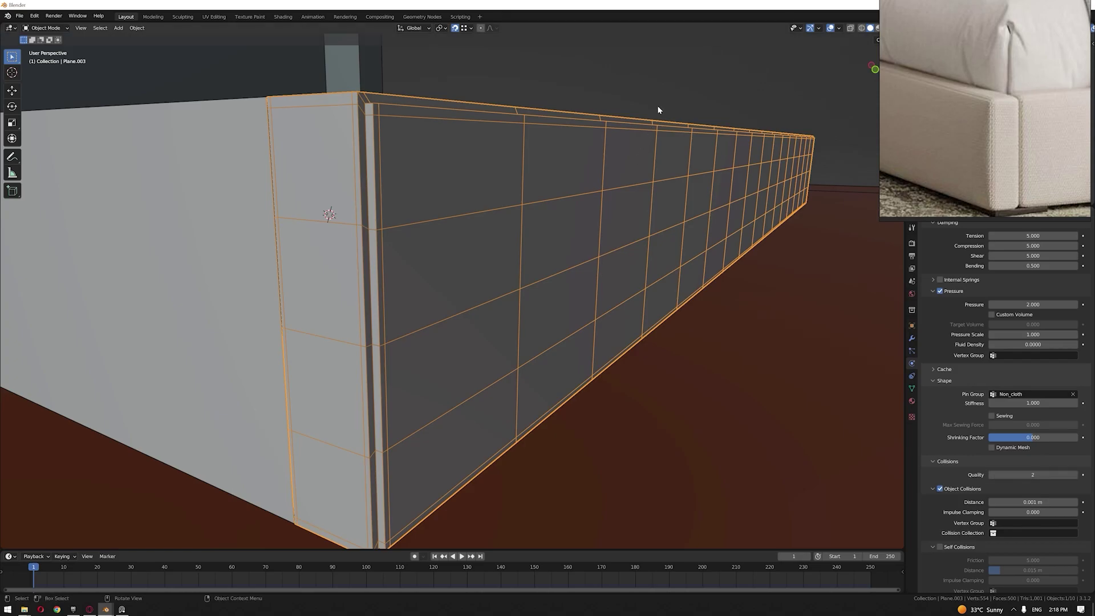
# Step: Enable self collisions for the +X board's cloth with a distance of 0.001 m
pyautogui.scroll(-1, 941, 527)
pyautogui.click(939, 518)
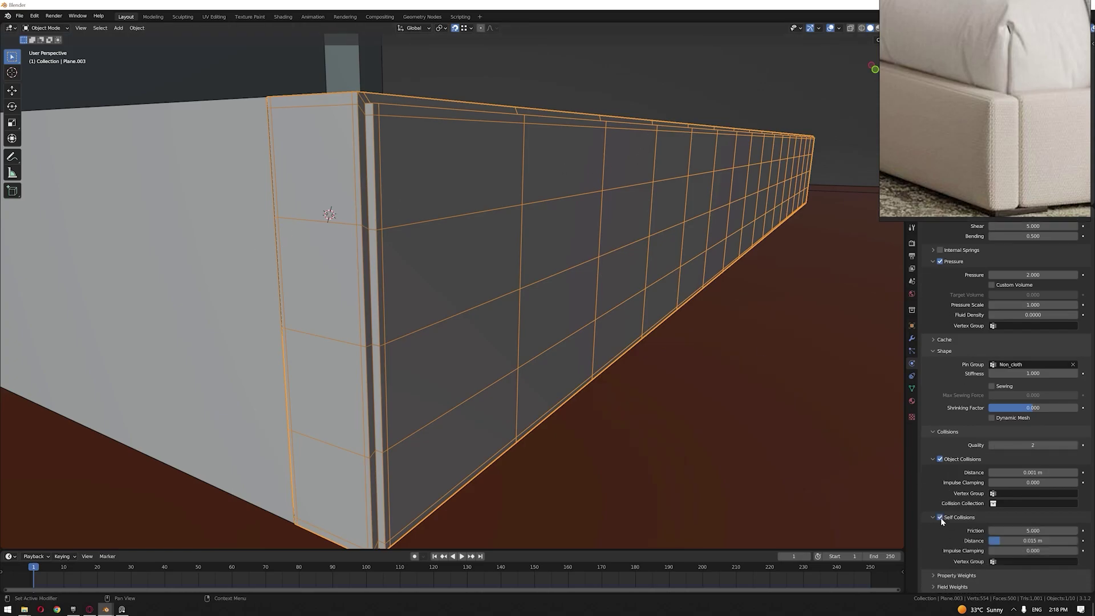
pyautogui.click(1015, 540)
pyautogui.hotkey('shift', 'Left')
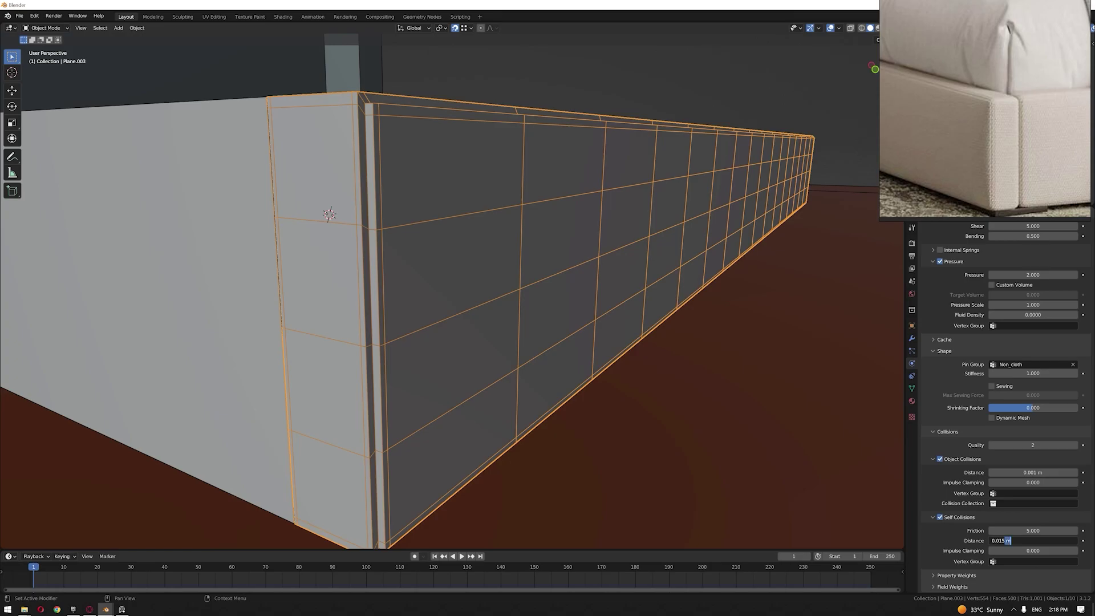
pyautogui.hotkey('ctrl', 'a')
pyautogui.write('0.001')
pyautogui.press('Return')
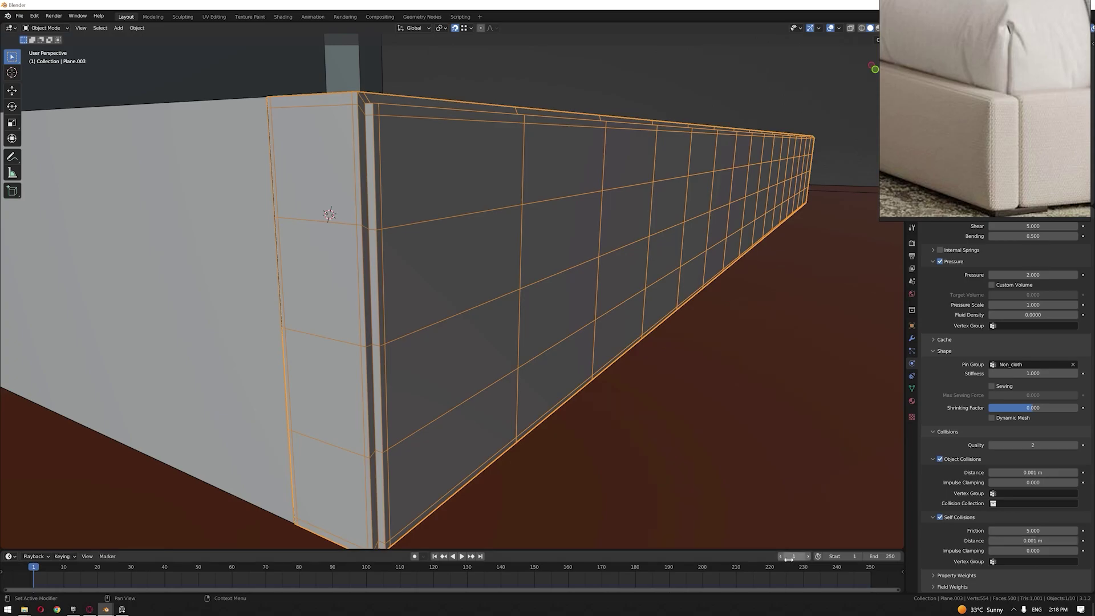
# Step: Set the gravity field weight of the +X board's cloth to 0 and deselect the board
pyautogui.click(932, 575)
pyautogui.scroll(-4, 931, 580)
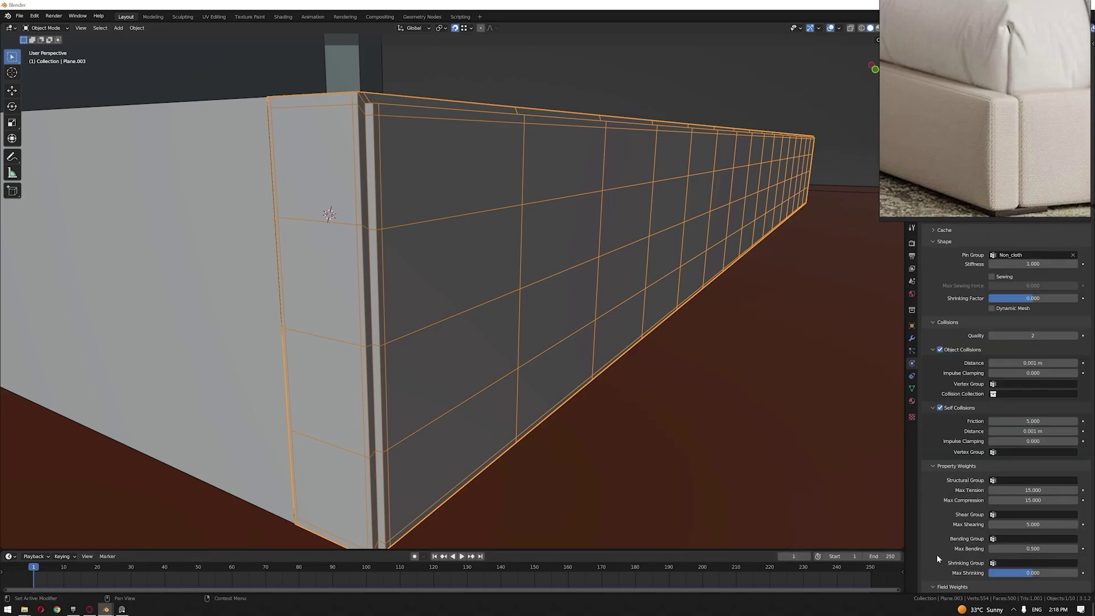
pyautogui.scroll(-5, 938, 551)
pyautogui.click(1039, 498)
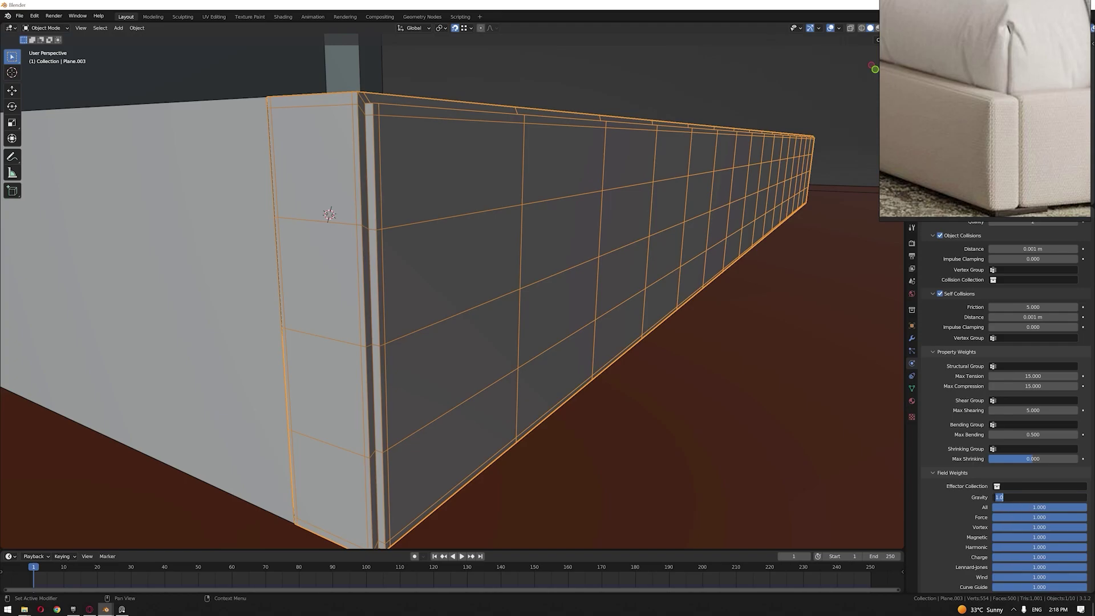
pyautogui.write('0')
pyautogui.press('Return')
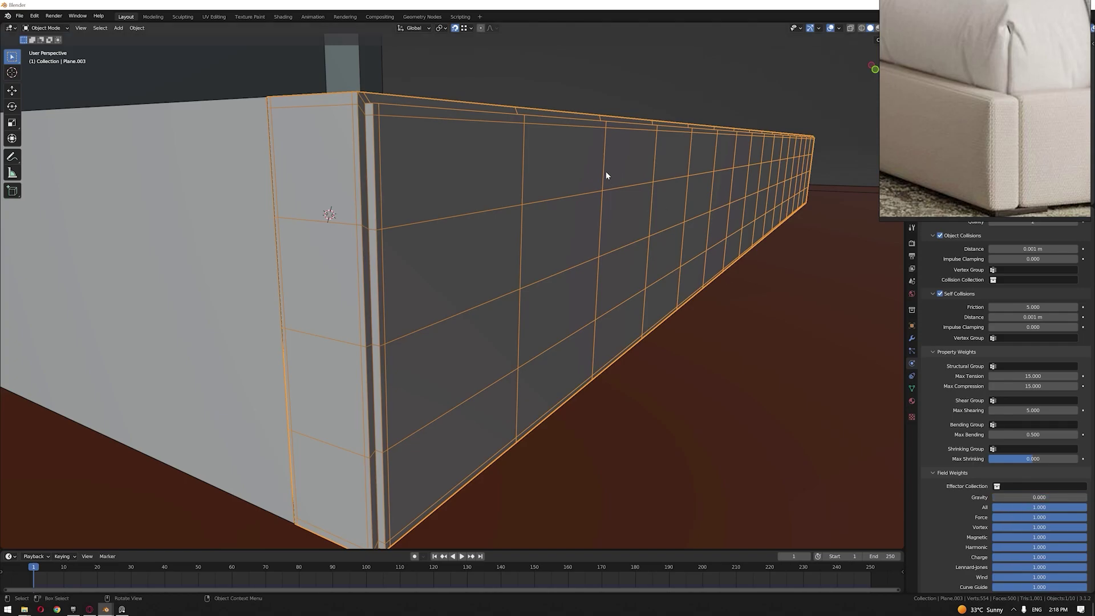
pyautogui.click(602, 89)
# Step: Mark the edge loop in the +X board's seam step as a UV seam in Edit Mode
pyautogui.moveTo(602, 89); pyautogui.dragTo(622, 278, button='middle')
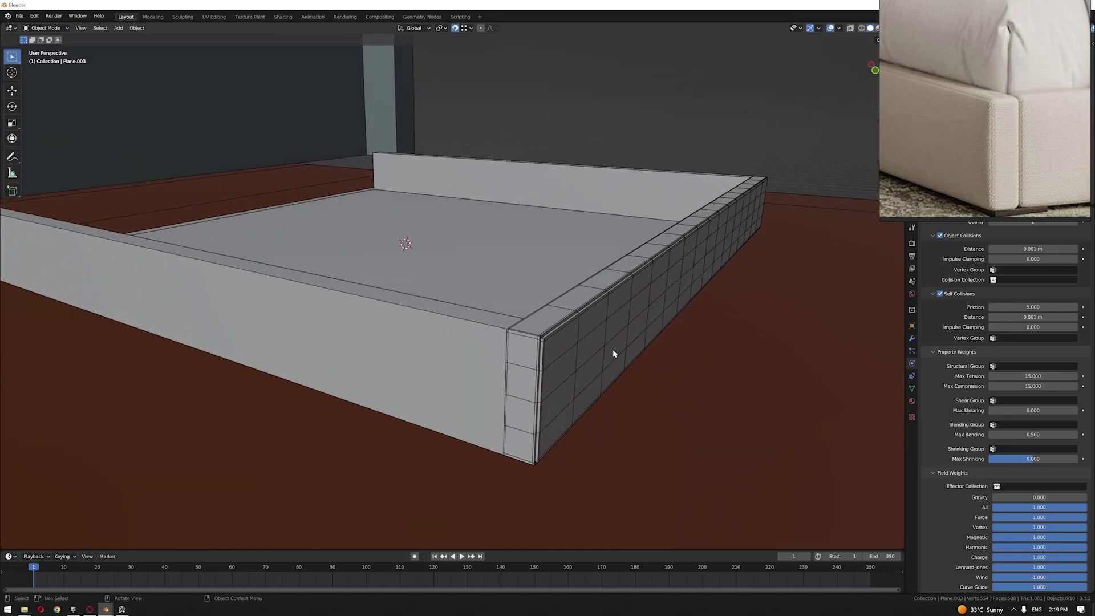
pyautogui.moveTo(609, 378); pyautogui.dragTo(651, 304, button='middle')
pyautogui.scroll(-3, 557, 360)
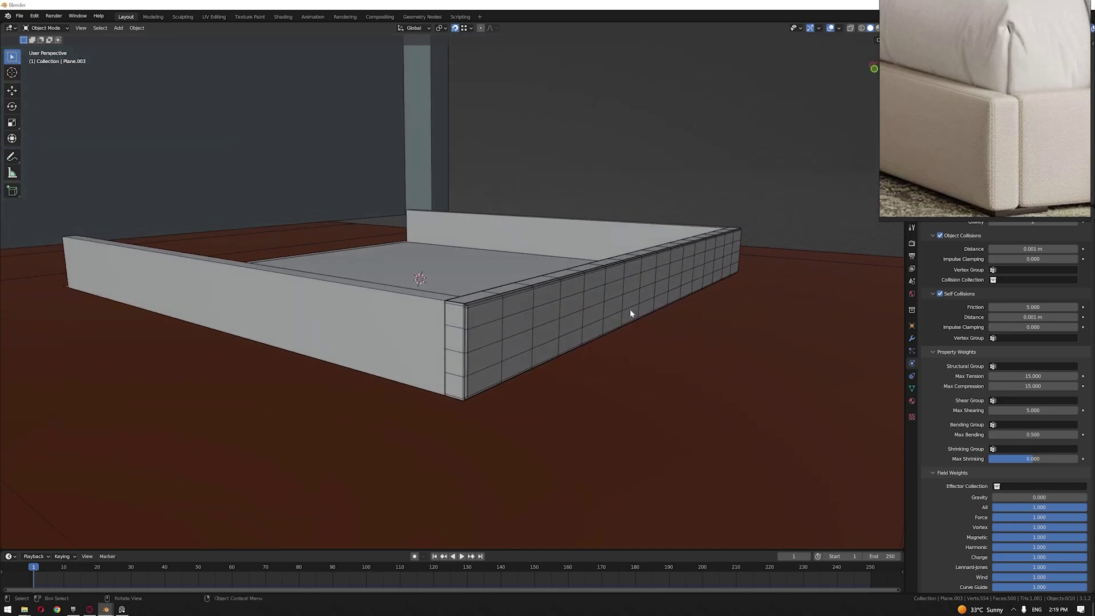
pyautogui.scroll(3, 651, 304)
pyautogui.scroll(1, 546, 382)
pyautogui.click(547, 382)
pyautogui.scroll(3, 575, 350)
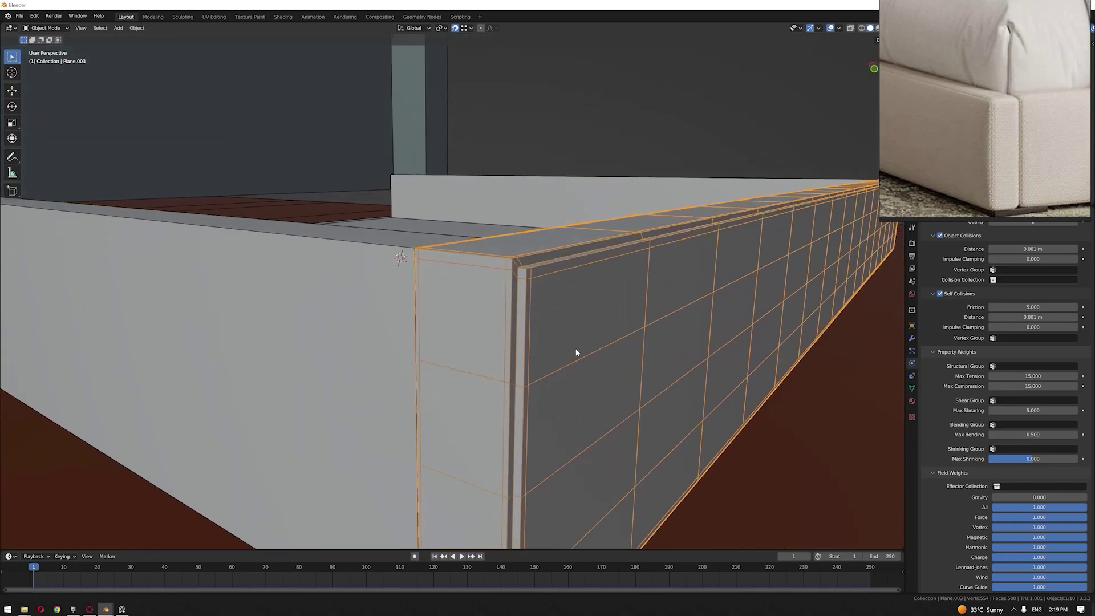
pyautogui.press('Tab')
pyautogui.hotkey('alt', 'a')
pyautogui.keyDown('alt'); pyautogui.click(519, 320); pyautogui.keyUp('alt')
pyautogui.moveTo(519, 319); pyautogui.dragTo(468, 298, button='middle')
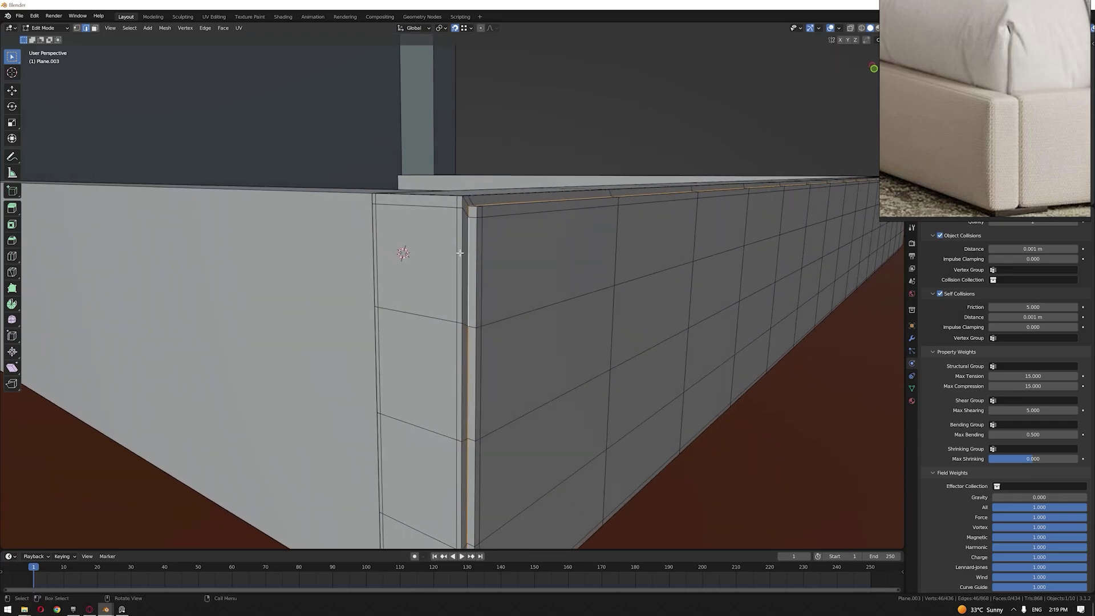
pyautogui.rightClick(466, 237)
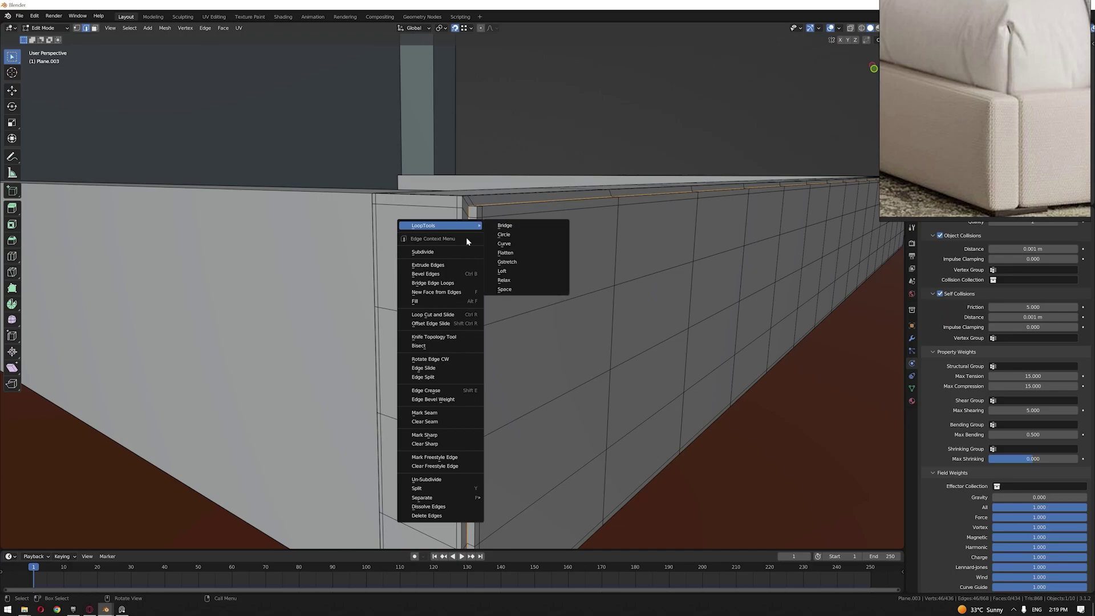
pyautogui.click(433, 412)
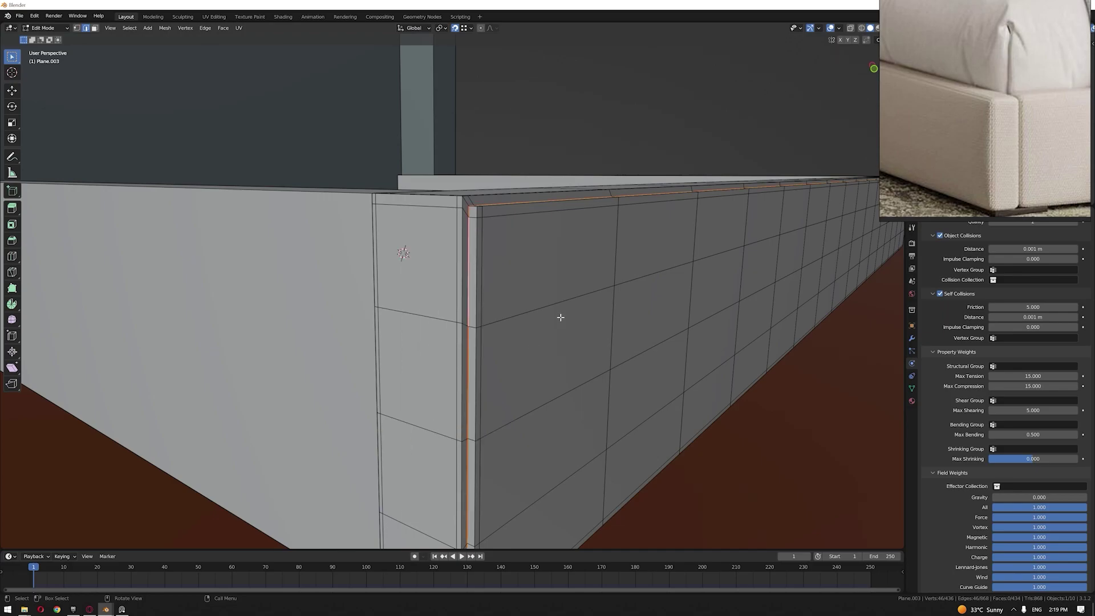
pyautogui.hotkey('alt', 'a')
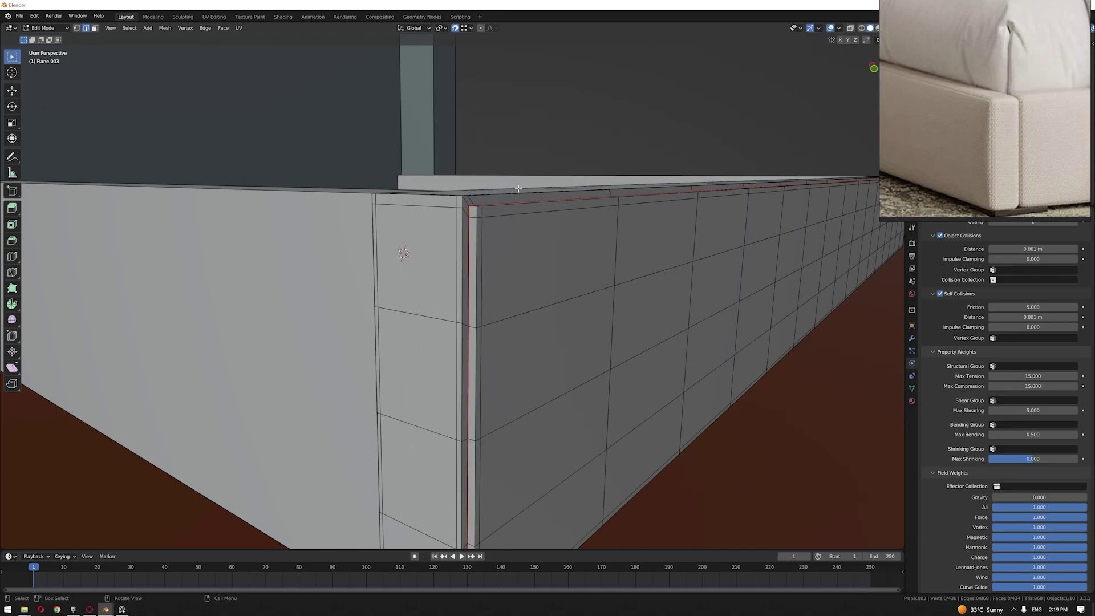
# Step: Unwrap all faces of the +X board and return to Object Mode
pyautogui.press('3')
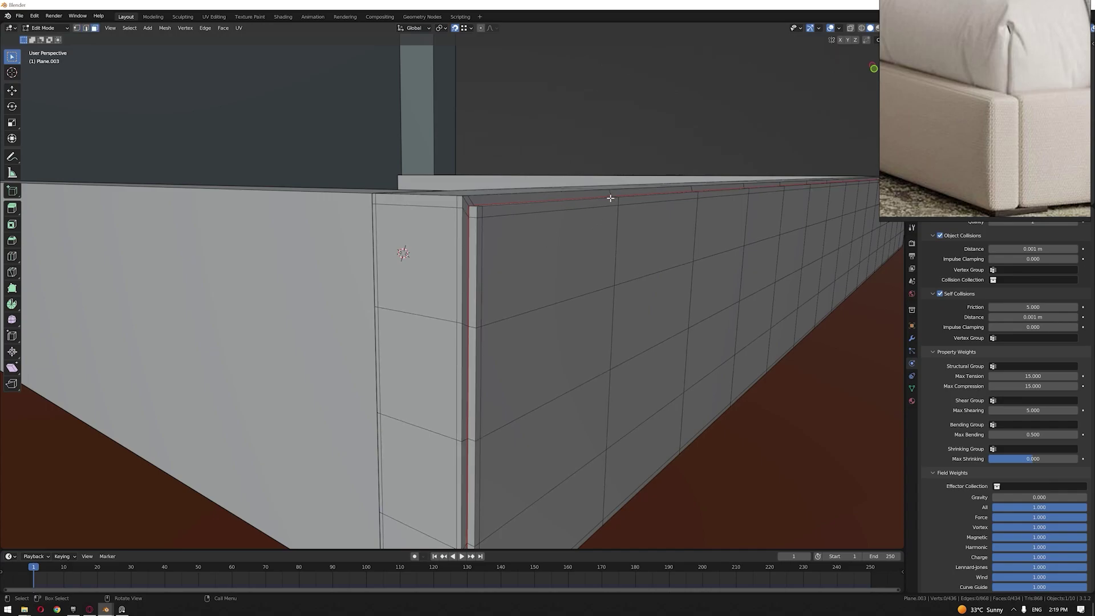
pyautogui.press('a')
pyautogui.press('u')
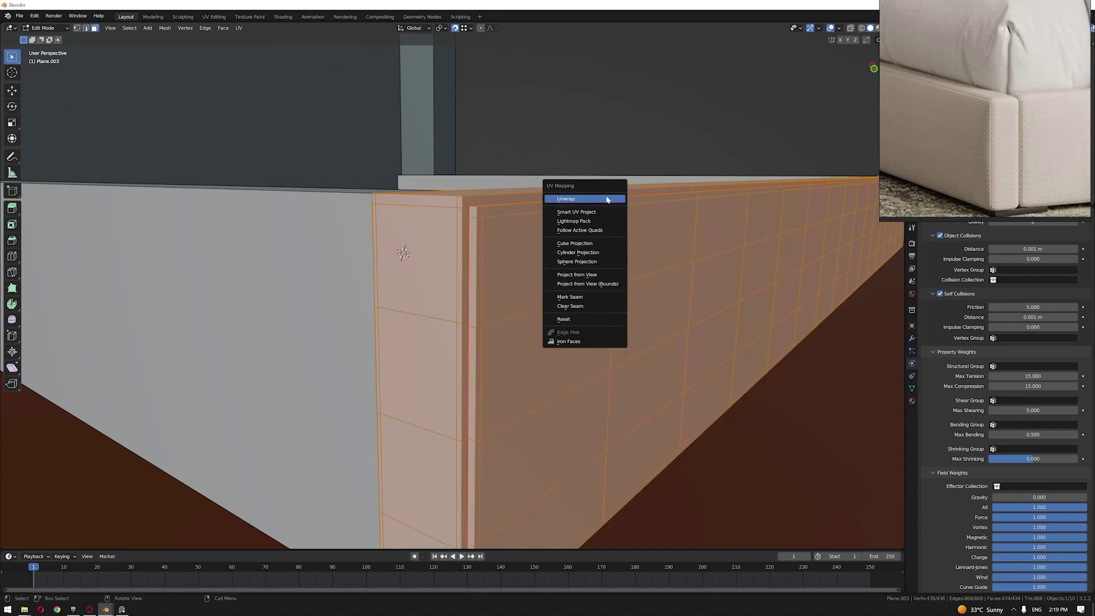
pyautogui.click(606, 200)
pyautogui.click(627, 104)
pyautogui.press('Tab')
pyautogui.click(628, 105)
# Step: Open the UV Editing workspace with all of the +X board's faces selected and frame the board in the 3D view
pyautogui.moveTo(593, 231); pyautogui.dragTo(614, 309, button='middle')
pyautogui.click(609, 274)
pyautogui.scroll(-3, 531, 301)
pyautogui.keyDown('shift'); pyautogui.moveTo(531, 300); pyautogui.dragTo(591, 323, button='middle'); pyautogui.keyUp('shift')
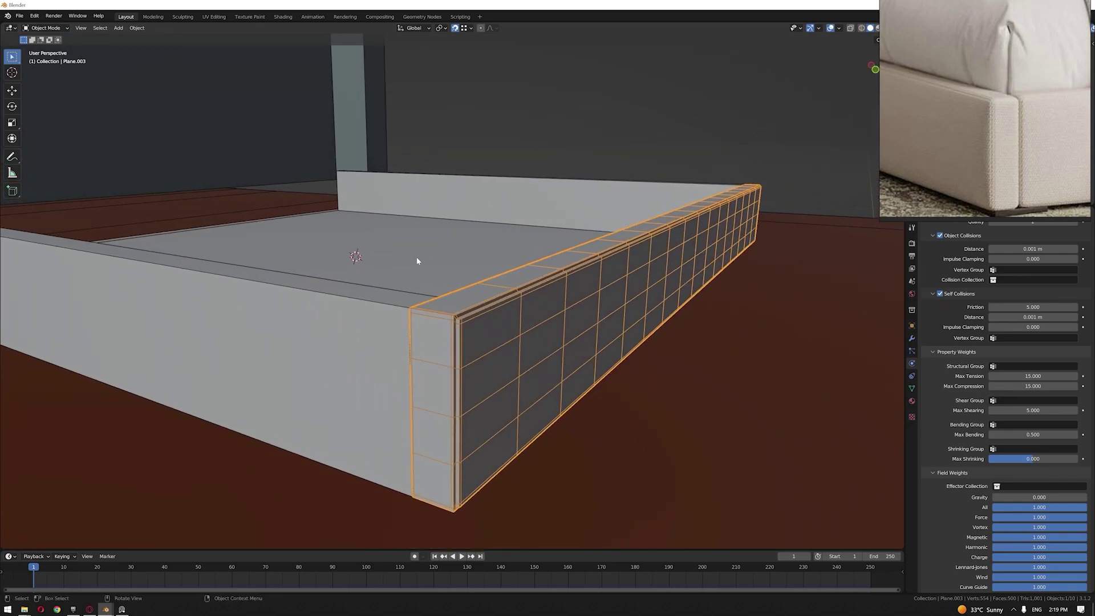
pyautogui.press('Tab')
pyautogui.press('a')
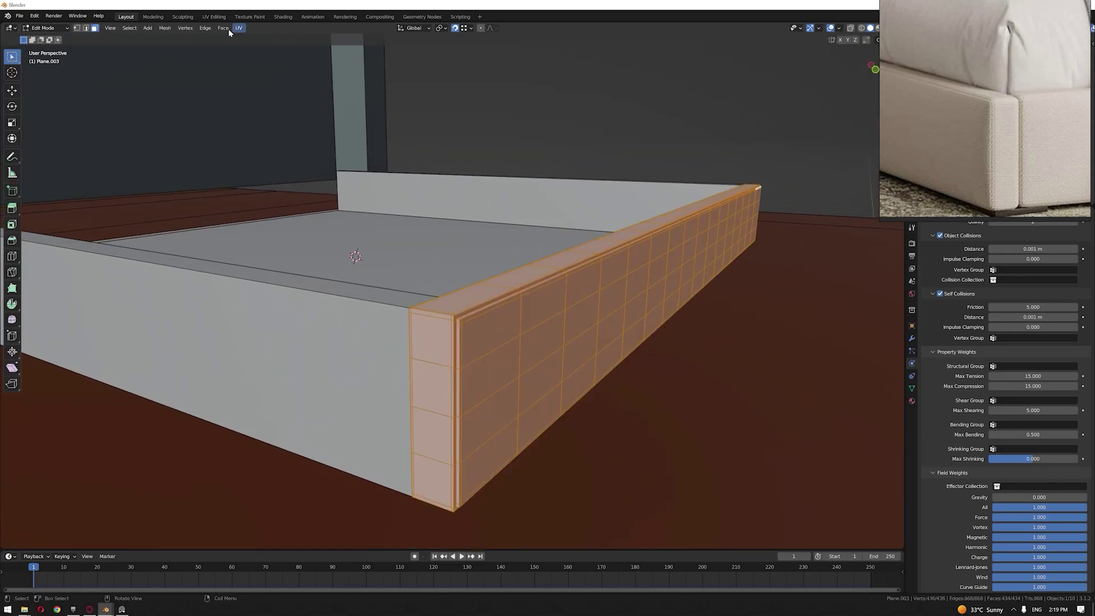
pyautogui.click(214, 16)
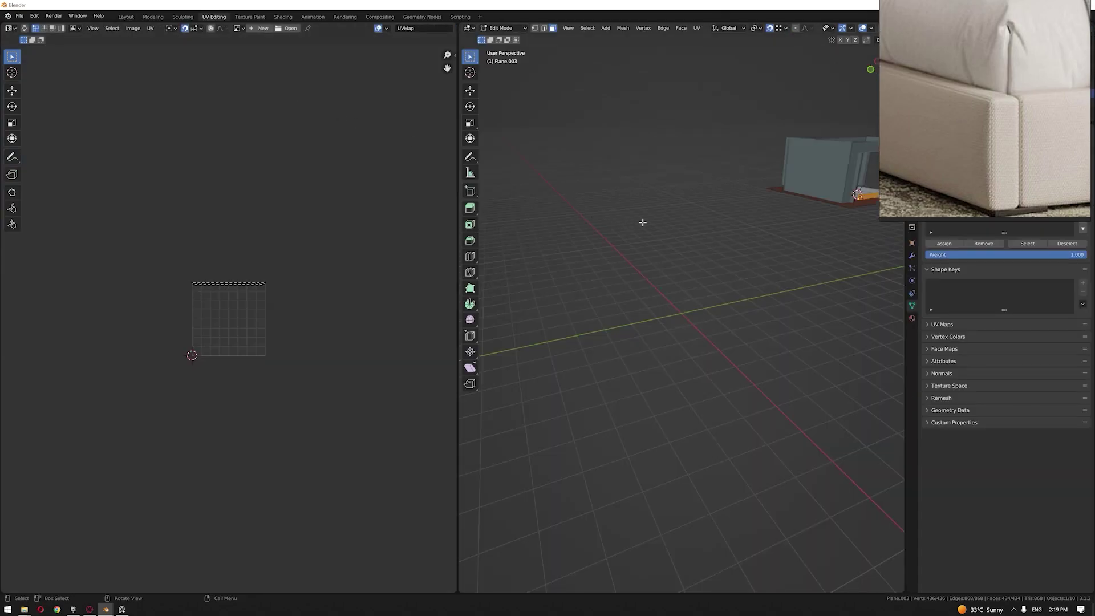
pyautogui.press('KP_Decimal')
pyautogui.moveTo(642, 222); pyautogui.dragTo(732, 250, button='middle')
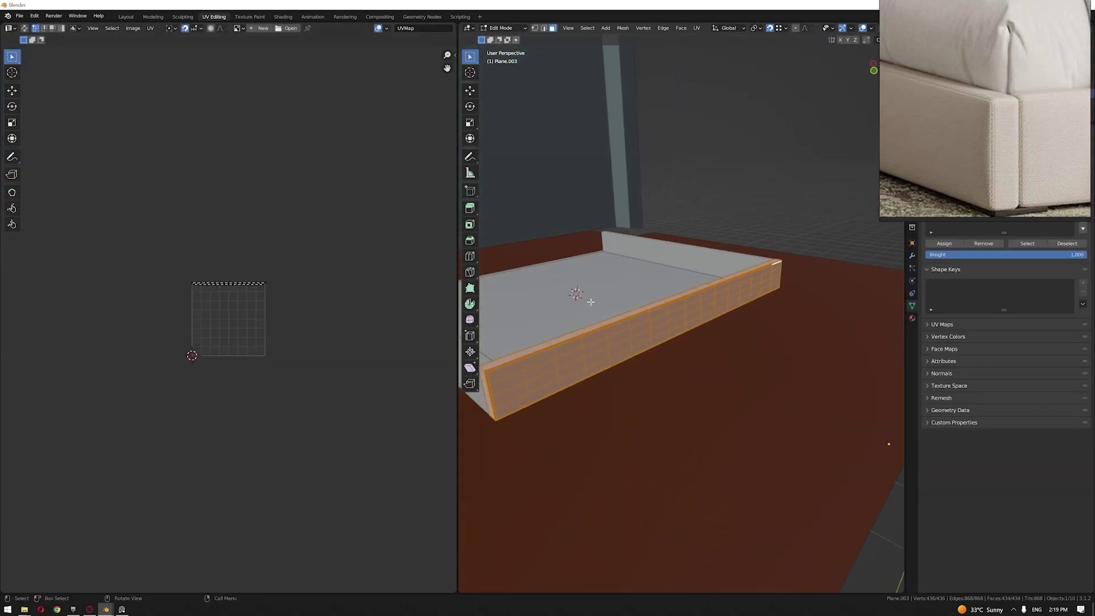
# Step: Unwrap the +X board's selected faces again and move the narrow UV island away from the rounded one
pyautogui.scroll(1, 619, 319)
pyautogui.keyDown('shift'); pyautogui.moveTo(619, 320); pyautogui.dragTo(714, 265, button='middle'); pyautogui.keyUp('shift')
pyautogui.press('u')
pyautogui.click(715, 267)
pyautogui.scroll(7, 165, 325)
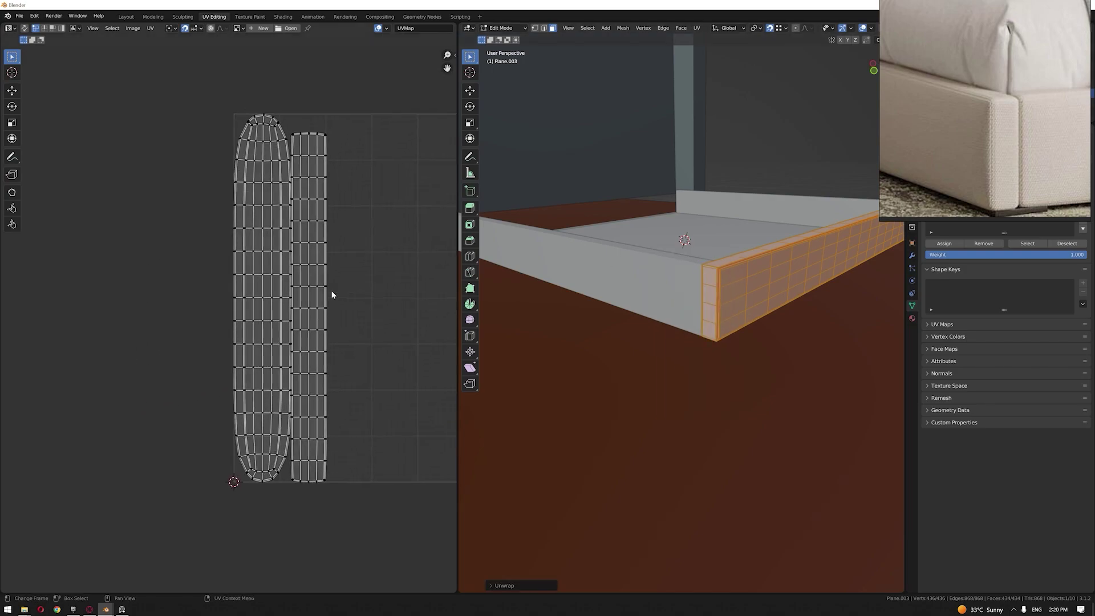
pyautogui.moveTo(308, 233); pyautogui.dragTo(365, 227)
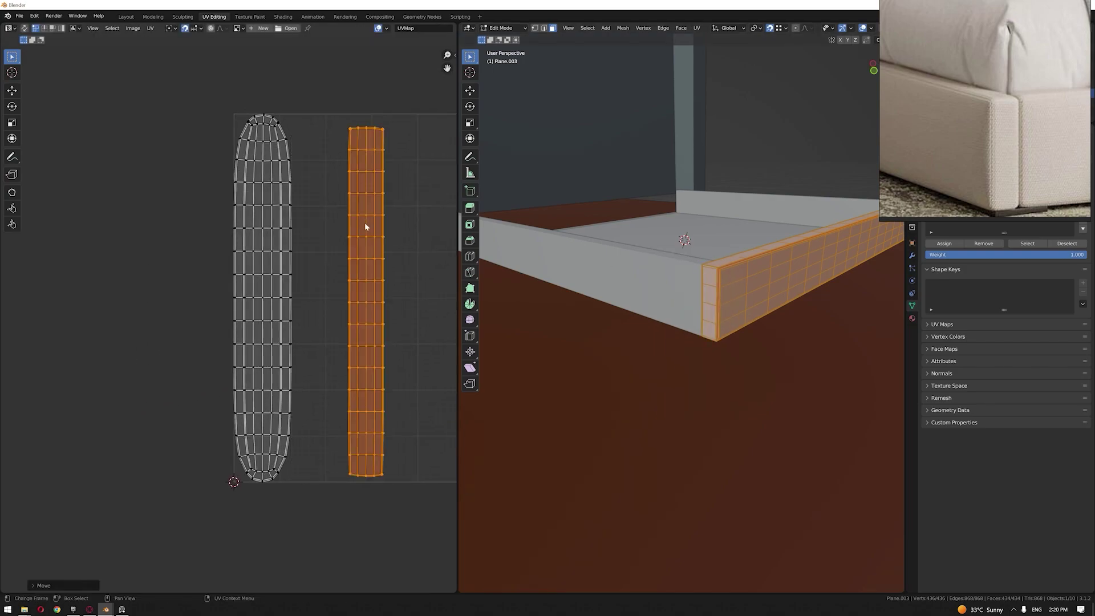
# Step: Align the upper edge of a central quad near the lower end of the rounded UV island
pyautogui.scroll(5, 276, 278)
pyautogui.scroll(-4, 303, 273)
pyautogui.scroll(4, 310, 310)
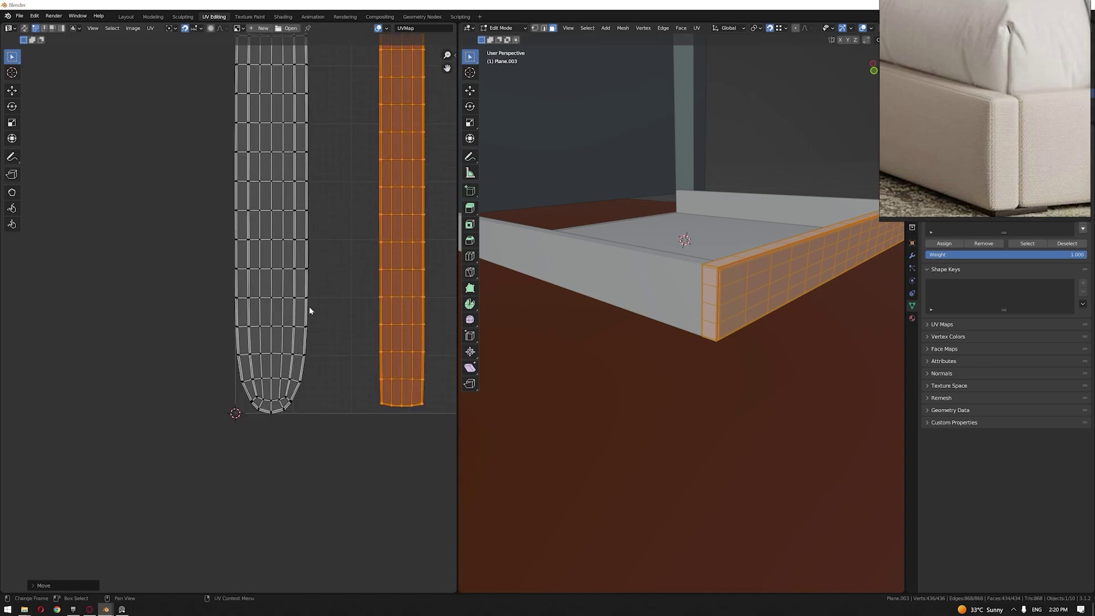
pyautogui.scroll(3, 363, 471)
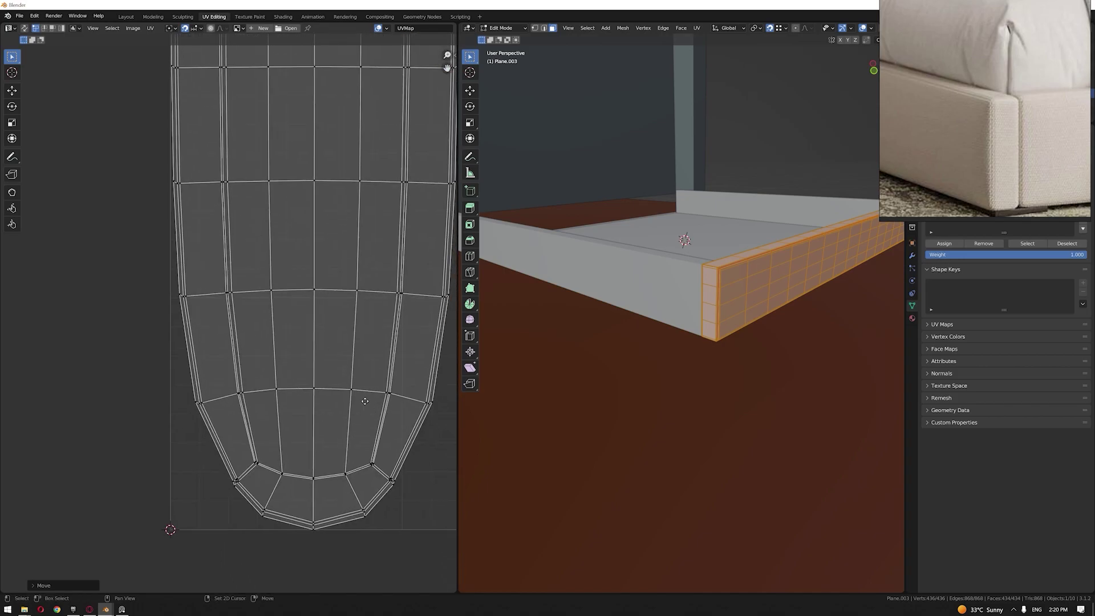
pyautogui.press('2')
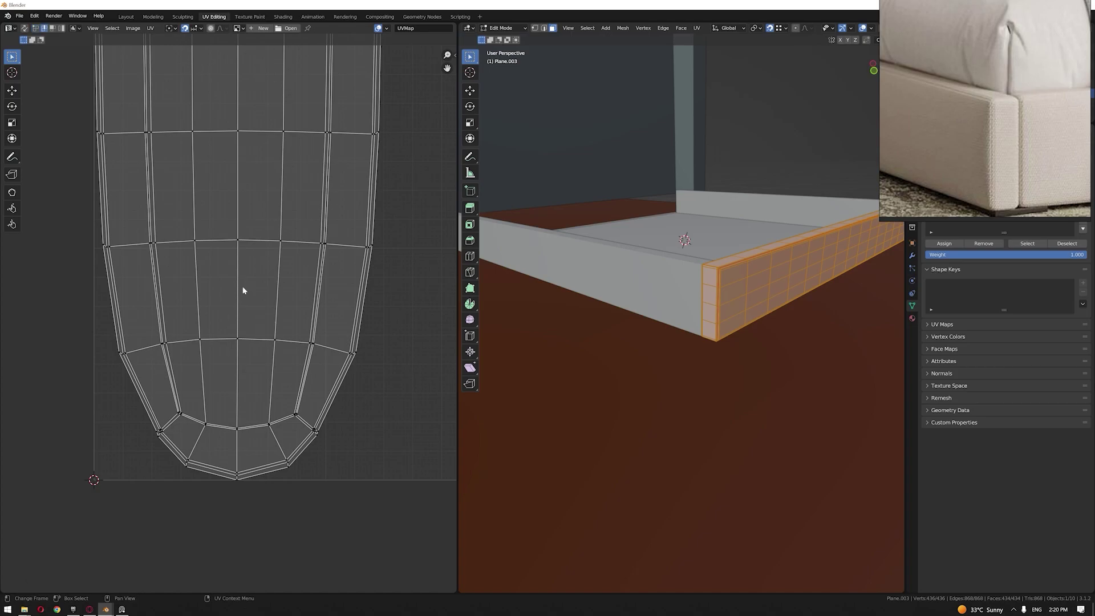
pyautogui.click(257, 242)
pyautogui.rightClick(257, 225)
pyautogui.click(231, 329)
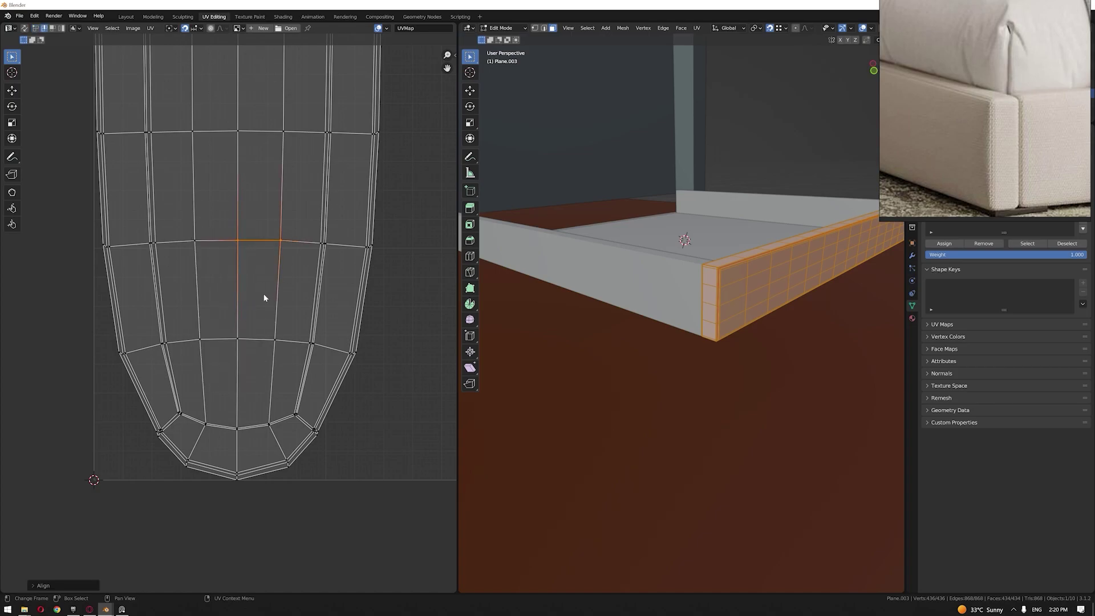
# Step: Align the same quad's lower edge and two vertical edges with Align Auto to make it rectangular
pyautogui.rightClick(258, 338)
pyautogui.click(260, 340)
pyautogui.rightClick(281, 290)
pyautogui.click(282, 288)
pyautogui.rightClick(237, 285)
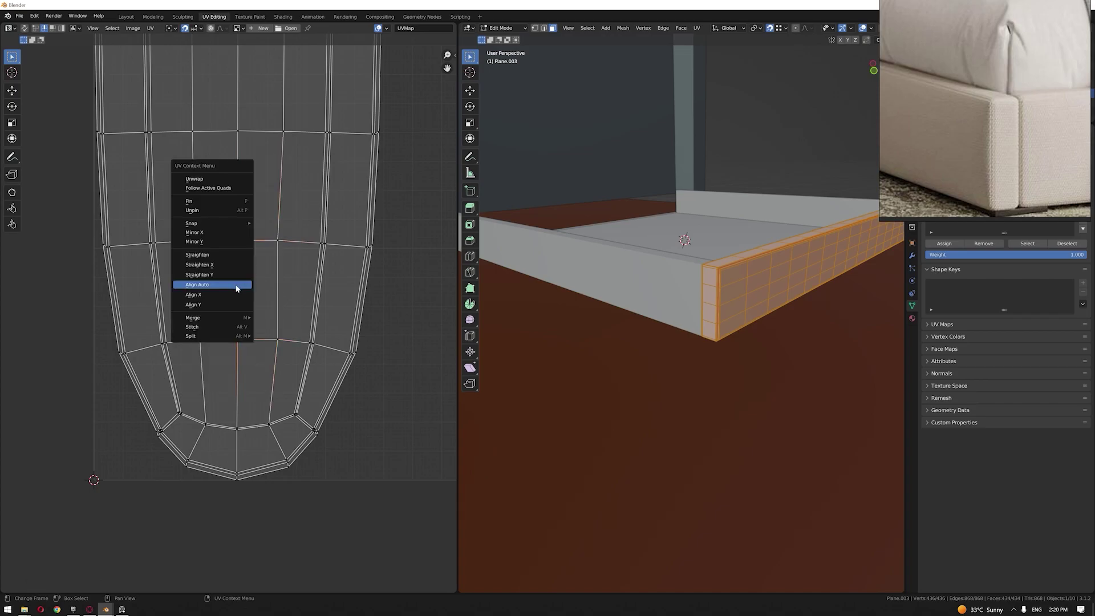
pyautogui.click(237, 287)
# Step: Make the rectangular quad the active face, select its whole linked island and apply Follow Active Quads
pyautogui.press('3')
pyautogui.click(251, 287)
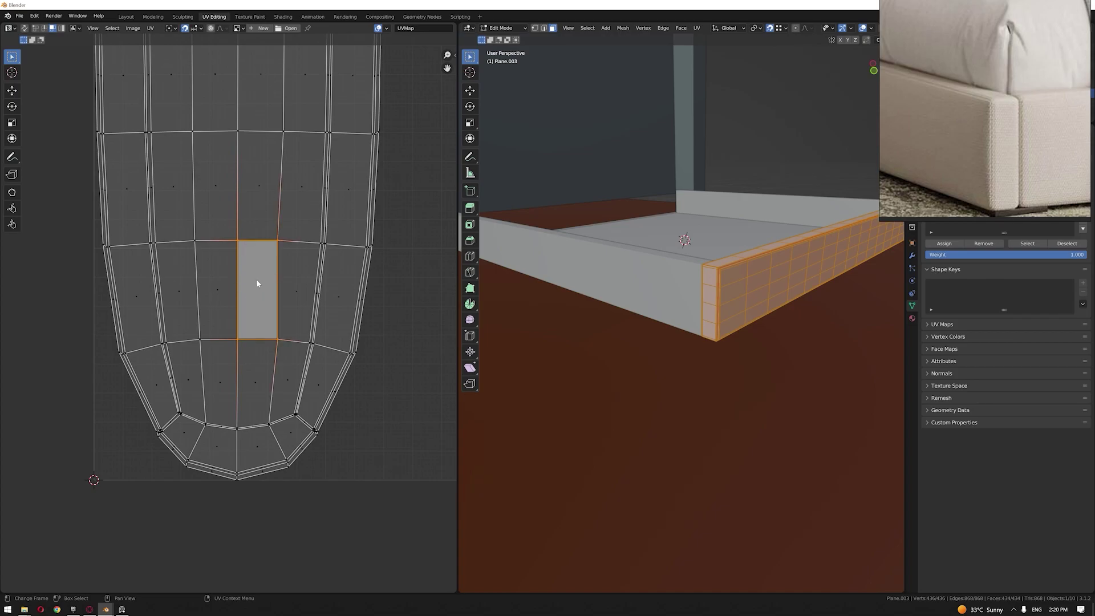
pyautogui.press('l')
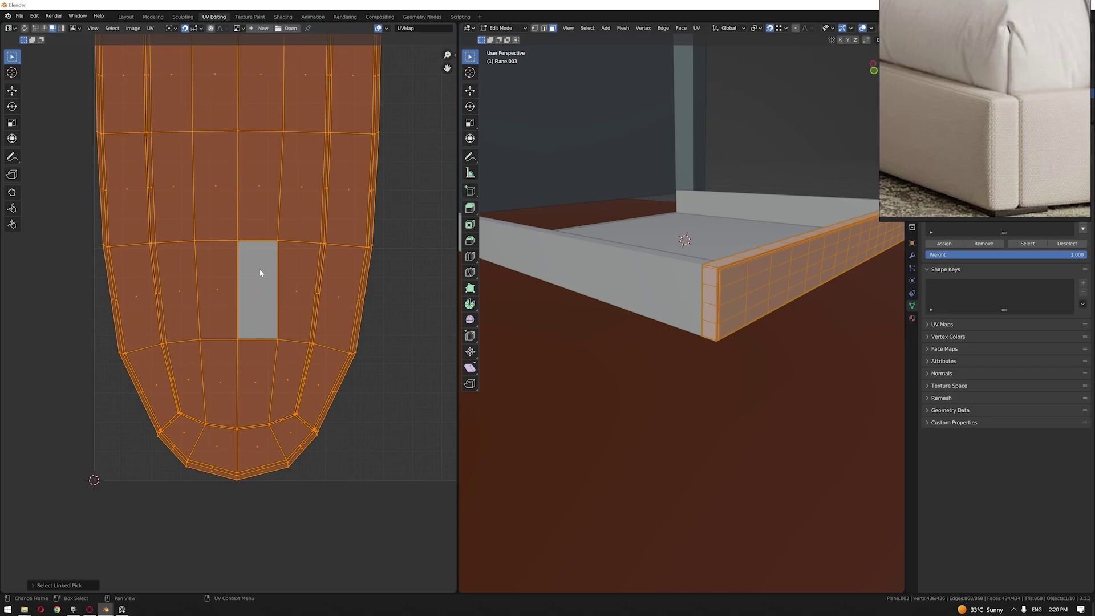
pyautogui.scroll(-4, 260, 273)
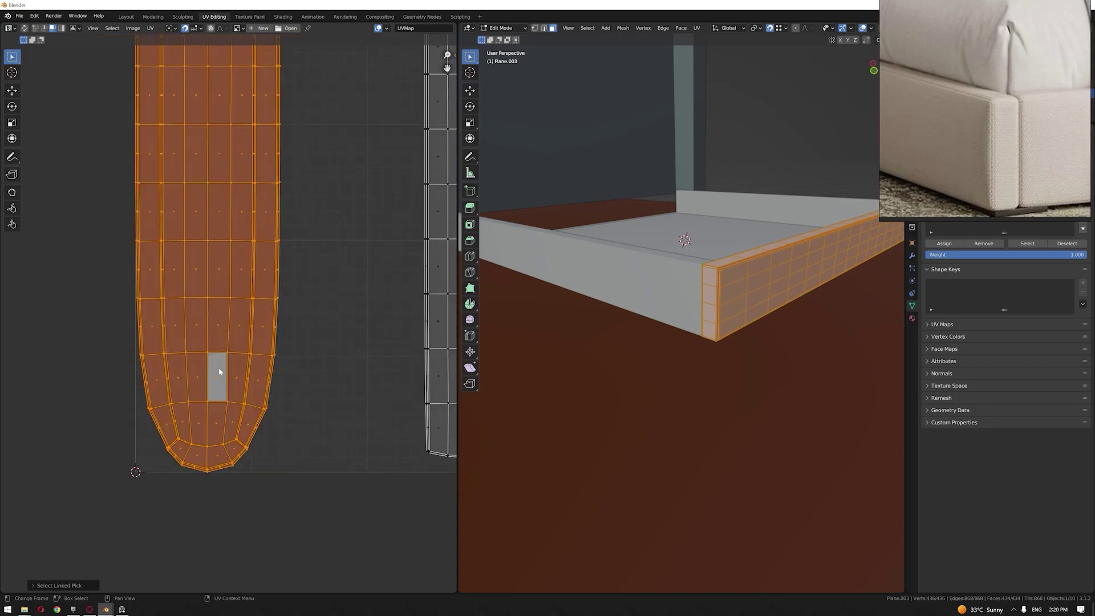
pyautogui.rightClick(219, 371)
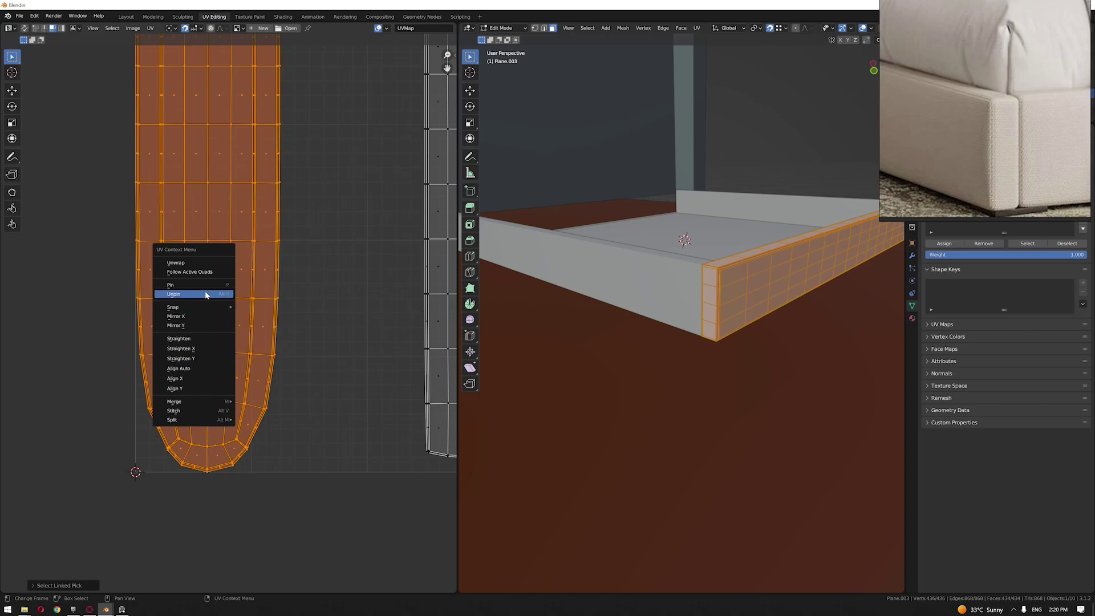
pyautogui.click(204, 272)
# Step: Move the straightened UV island away from the UV square's edges and return to the Layout workspace
pyautogui.scroll(-5, 246, 394)
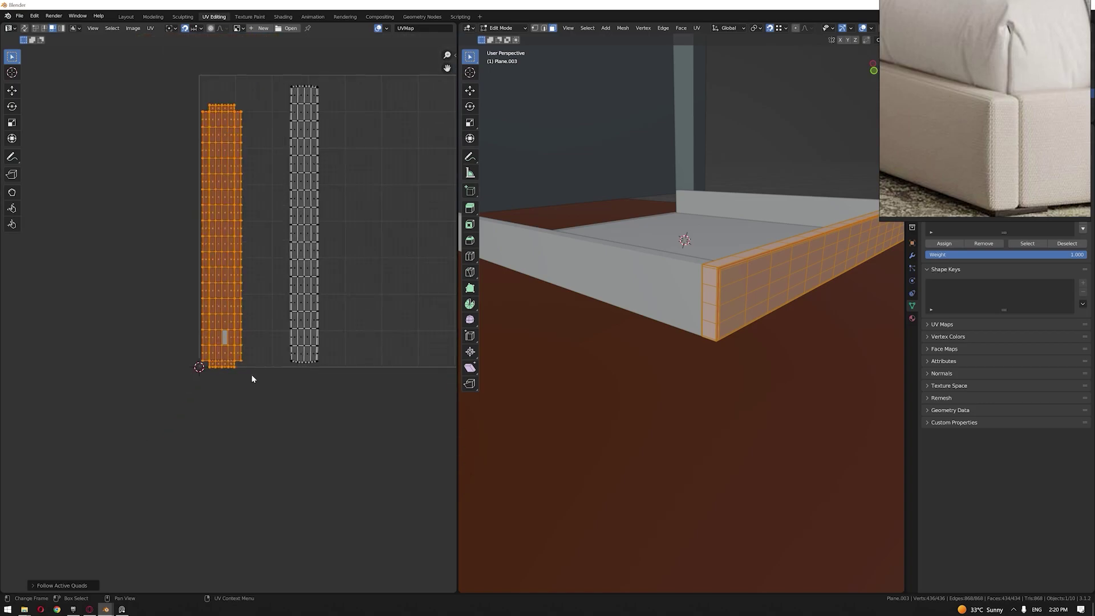
pyautogui.scroll(1, 252, 373)
pyautogui.press('g')
pyautogui.click(274, 342)
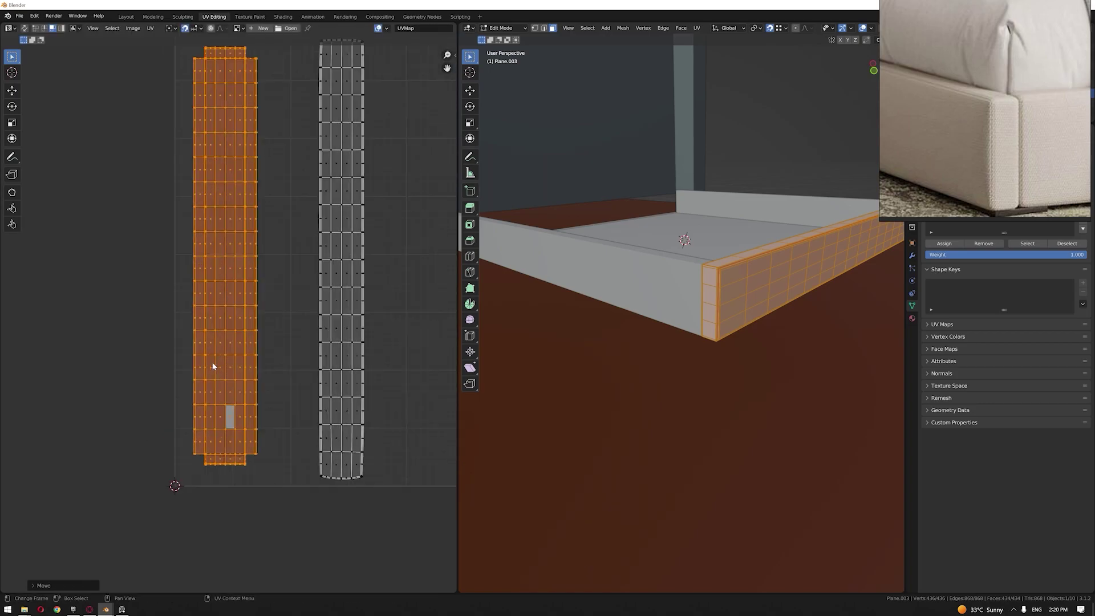
pyautogui.scroll(2, 268, 336)
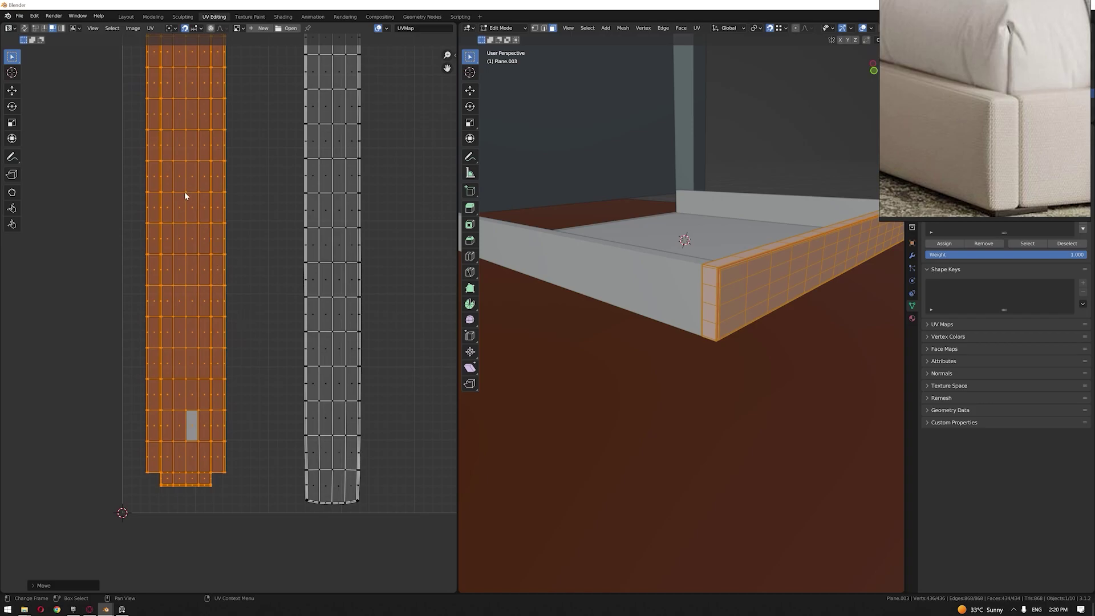
pyautogui.click(126, 17)
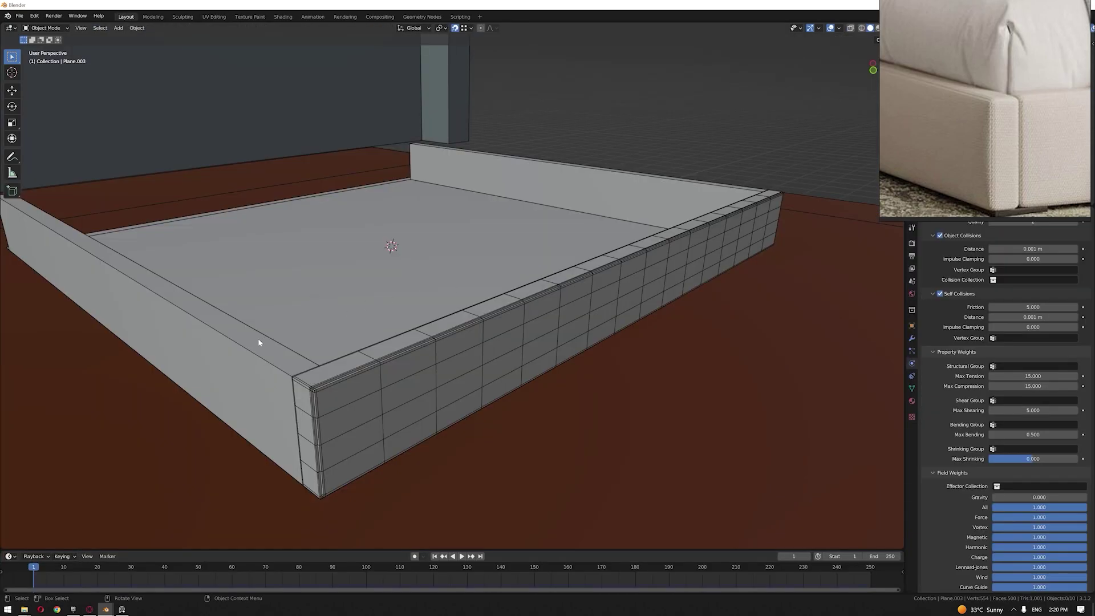
pyautogui.moveTo(683, 261); pyautogui.dragTo(692, 260, button='middle')
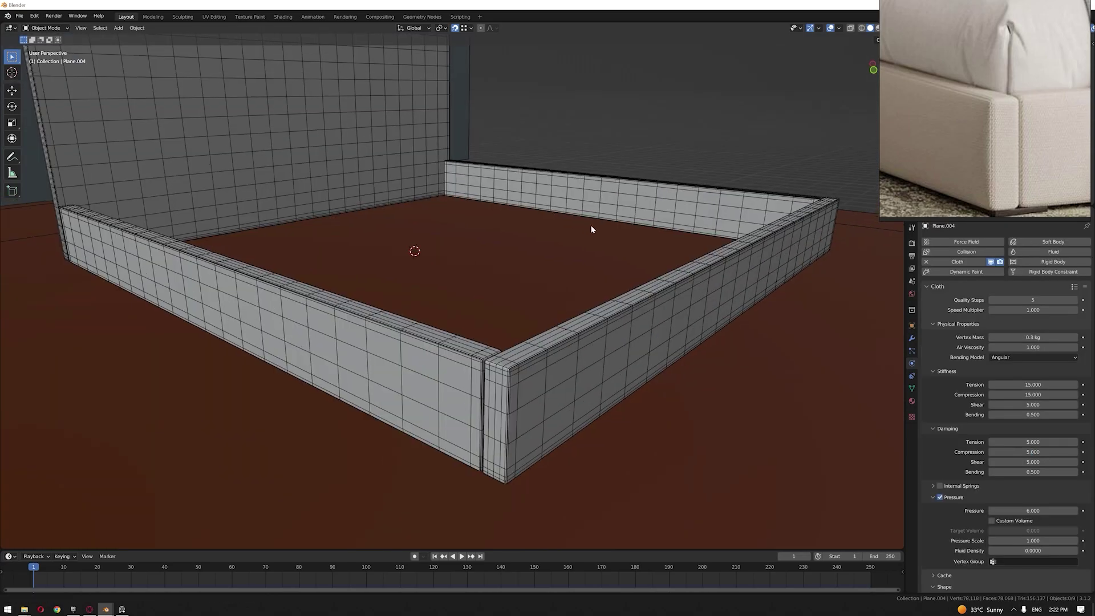
# Step: Run the cloth simulation on the bed boards up to frame 8
pyautogui.moveTo(591, 229); pyautogui.dragTo(624, 213, button='middle')
pyautogui.press('space')
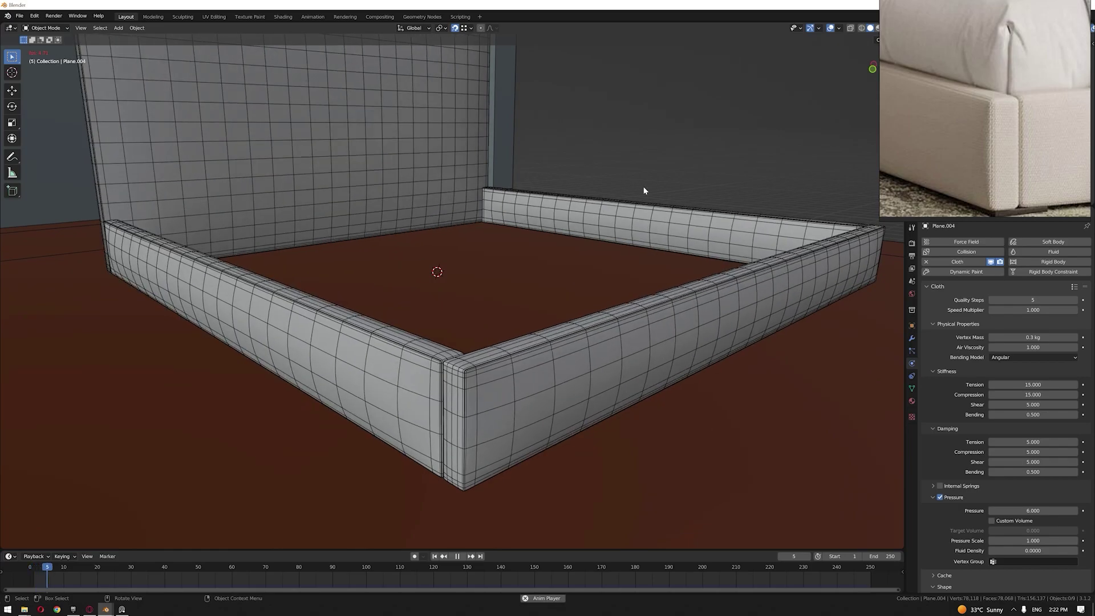
pyautogui.moveTo(651, 220); pyautogui.dragTo(670, 214, button='middle')
pyautogui.click(502, 319)
# Step: Compare the inflated boards and their corner with the upholstered bed base in the reference image
pyautogui.scroll(4, 502, 319)
pyautogui.moveTo(502, 317); pyautogui.dragTo(459, 311, button='middle')
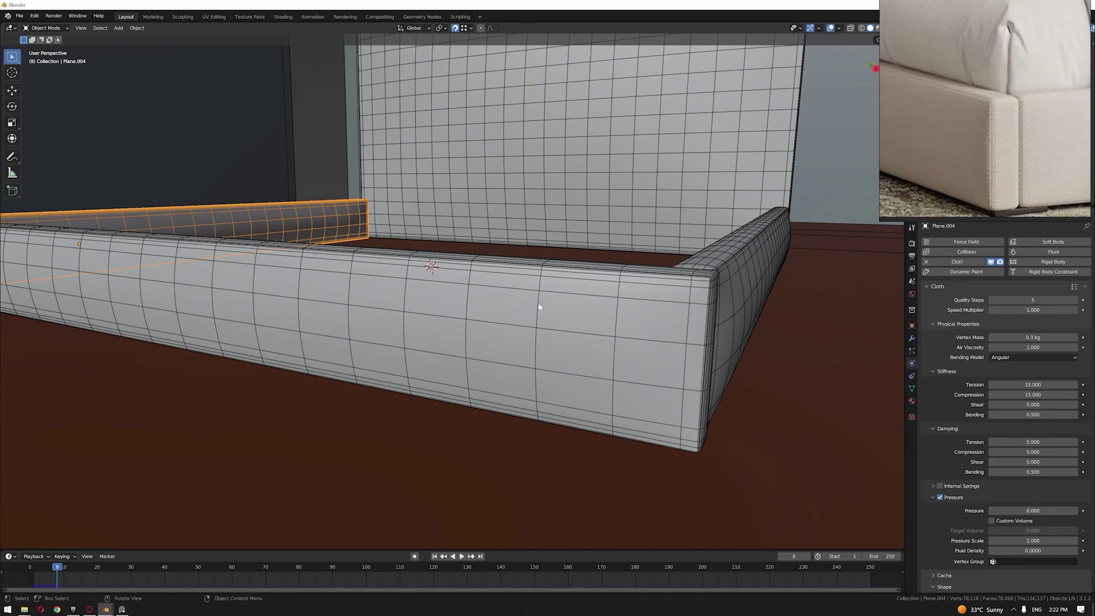
pyautogui.moveTo(813, 244); pyautogui.dragTo(788, 222, button='middle')
pyautogui.scroll(-4, 1061, 150)
pyautogui.moveTo(1053, 144); pyautogui.dragTo(1064, 129, button='middle')
pyautogui.scroll(2, 1033, 126)
pyautogui.scroll(-2, 992, 129)
pyautogui.scroll(4, 1043, 121)
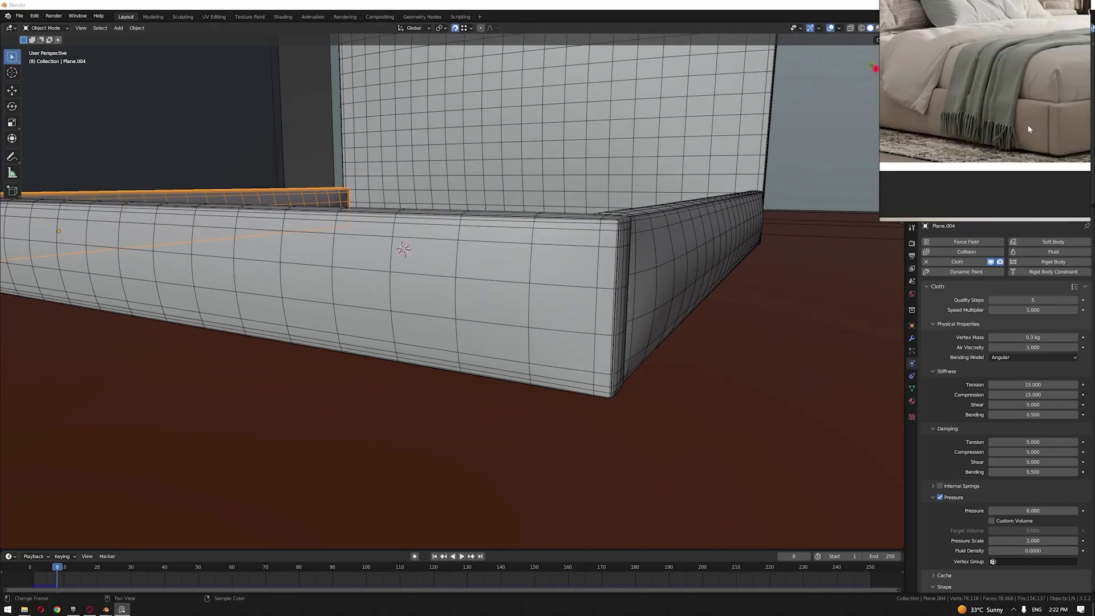
pyautogui.moveTo(1028, 125); pyautogui.dragTo(1033, 166, button='middle')
pyautogui.scroll(-4, 638, 244)
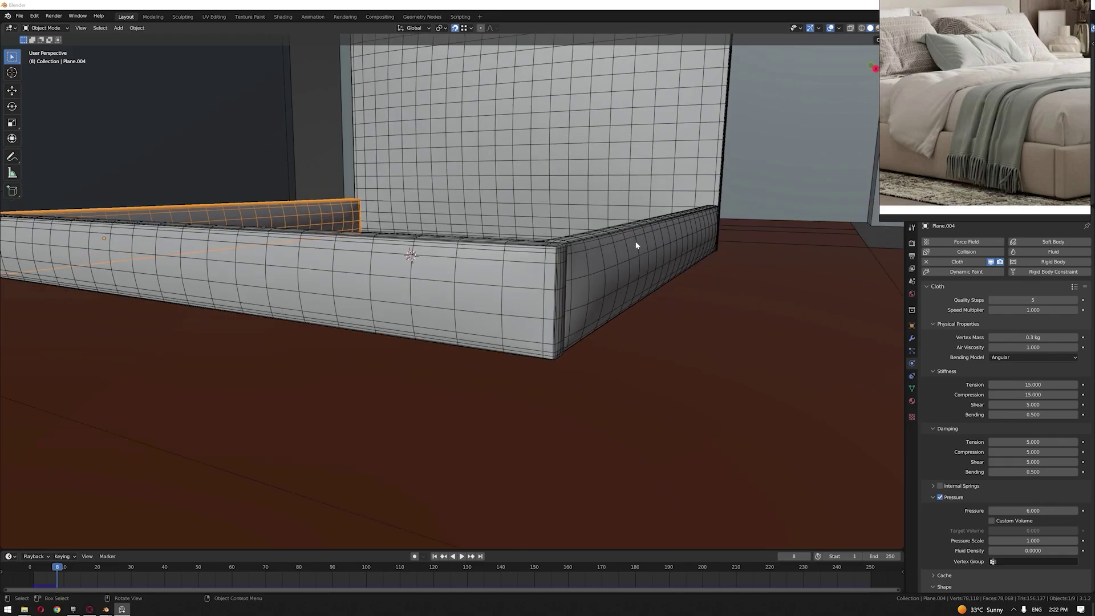
# Step: Examine the inflated bed boards from the front and the sides with nothing selected
pyautogui.click(218, 146)
pyautogui.scroll(4, 330, 295)
pyautogui.moveTo(330, 295); pyautogui.dragTo(416, 291, button='middle')
pyautogui.scroll(-4, 416, 291)
pyautogui.moveTo(503, 283); pyautogui.dragTo(606, 276, button='middle')
pyautogui.scroll(2, 611, 274)
pyautogui.scroll(-2, 613, 274)
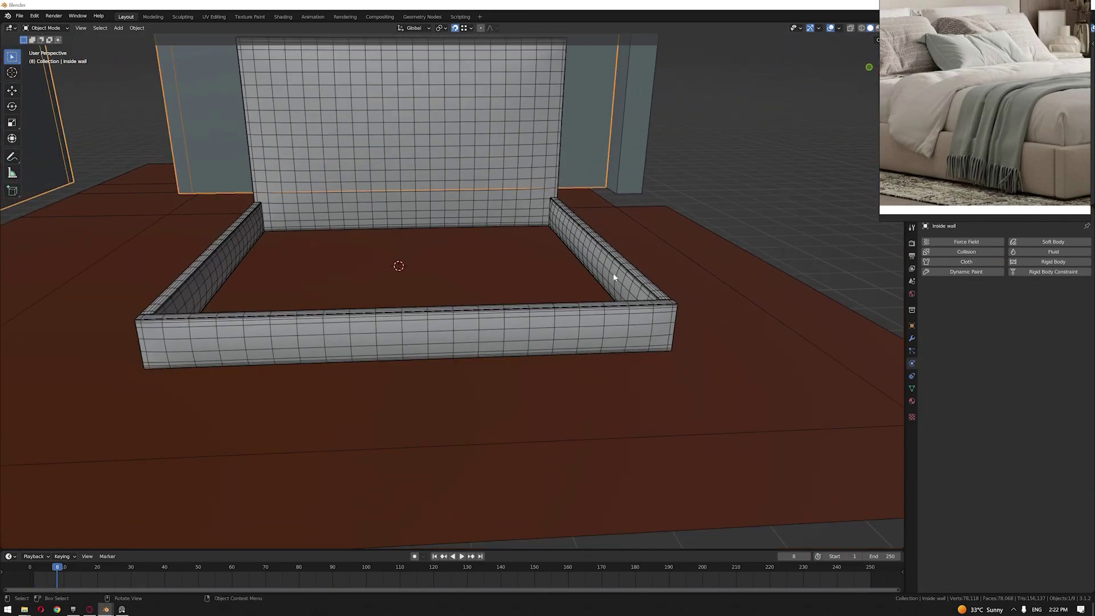
pyautogui.click(788, 158)
pyautogui.scroll(-2, 741, 194)
pyautogui.moveTo(739, 196); pyautogui.dragTo(764, 197, button='middle')
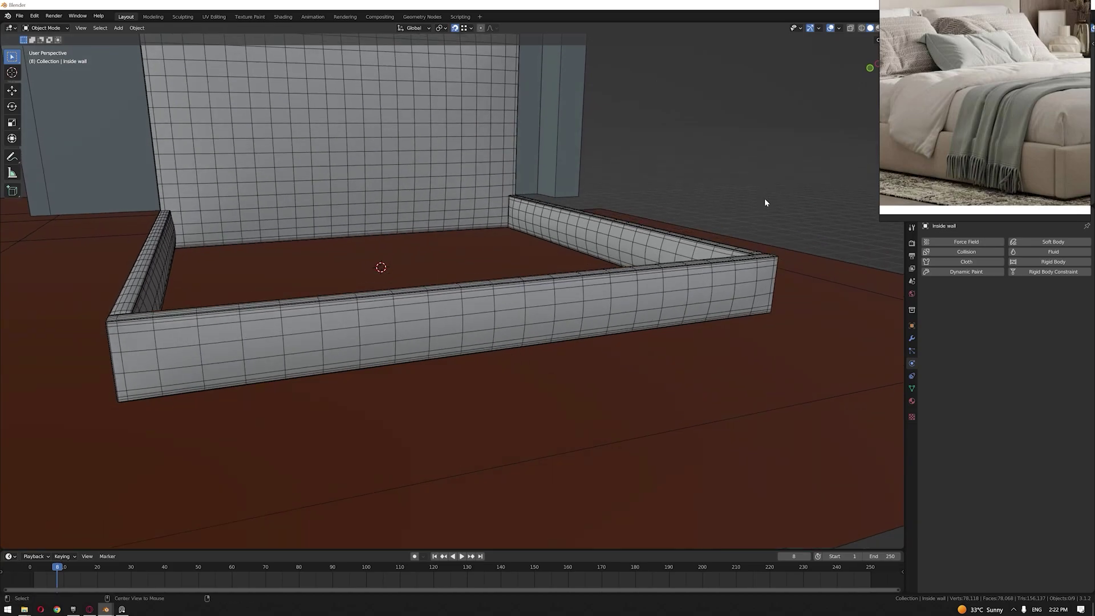
# Step: Unhide all hidden bed parts, deselect everything and return the timeline to frame 1
pyautogui.hotkey('alt', 'h')
pyautogui.click(665, 122)
pyautogui.scroll(3, 598, 237)
pyautogui.moveTo(599, 239); pyautogui.dragTo(645, 254, button='middle')
pyautogui.click(672, 268)
pyautogui.hotkey('shift', 'Left')
pyautogui.click(767, 171)
# Step: Turn off the viewport display of the mattress's Subdivision modifier
pyautogui.scroll(-4, 764, 177)
pyautogui.moveTo(595, 291); pyautogui.dragTo(546, 293, button='middle')
pyautogui.scroll(3, 546, 293)
pyautogui.scroll(4, 600, 343)
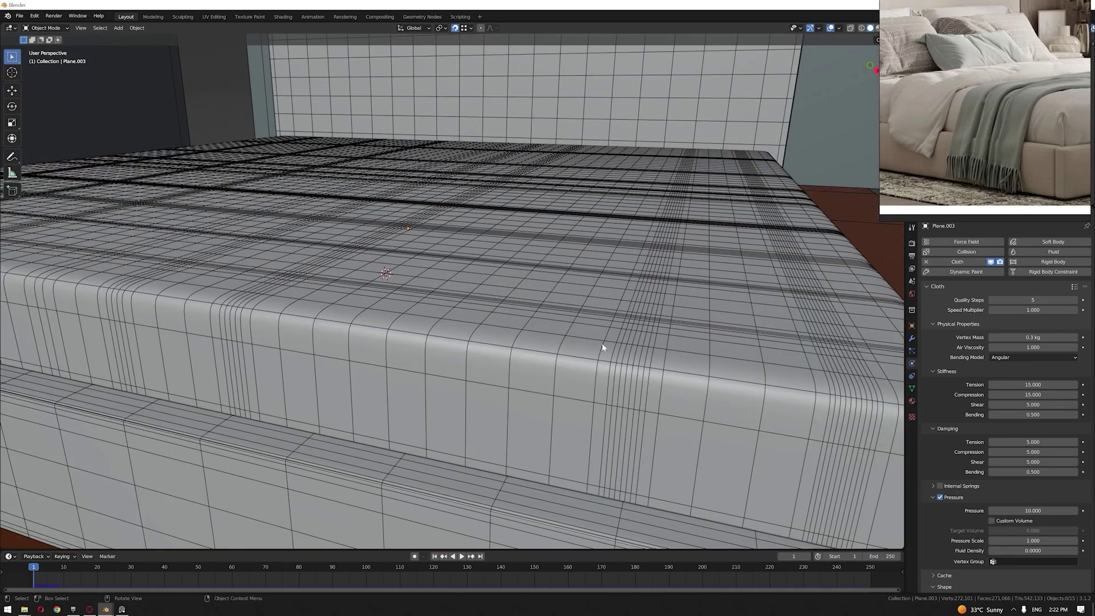
pyautogui.scroll(-2, 600, 343)
pyautogui.moveTo(590, 339); pyautogui.dragTo(657, 323, button='middle')
pyautogui.scroll(2, 658, 323)
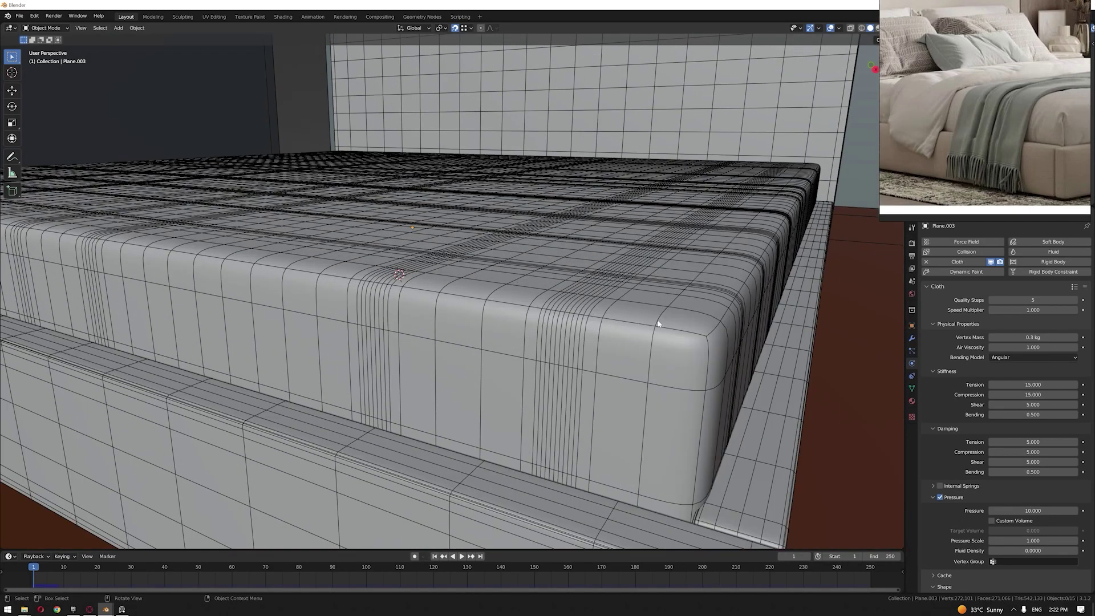
pyautogui.click(691, 323)
pyautogui.click(912, 338)
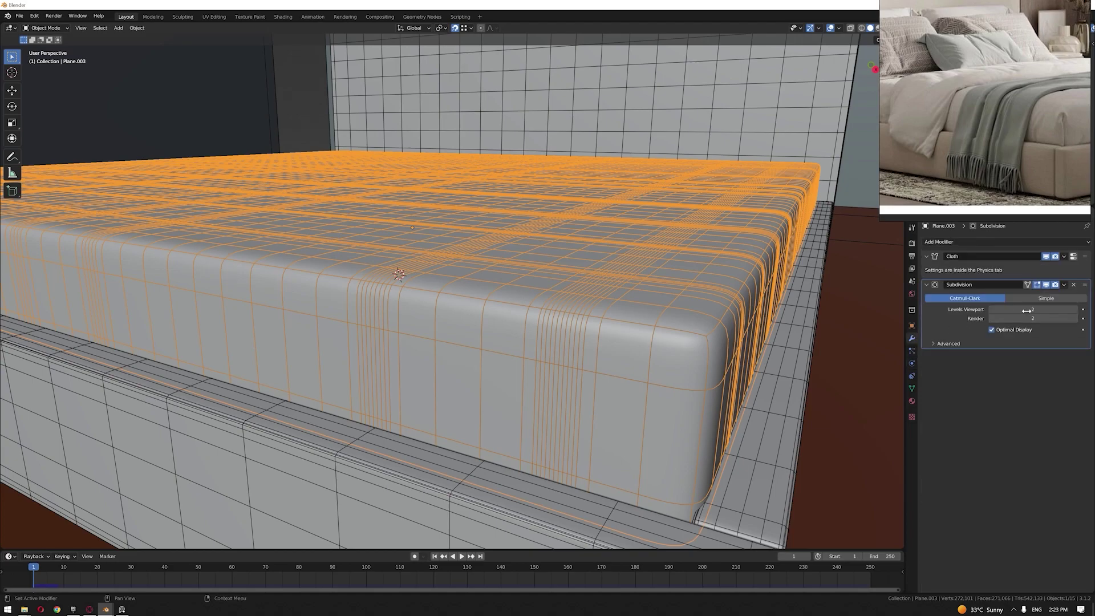
pyautogui.click(1045, 284)
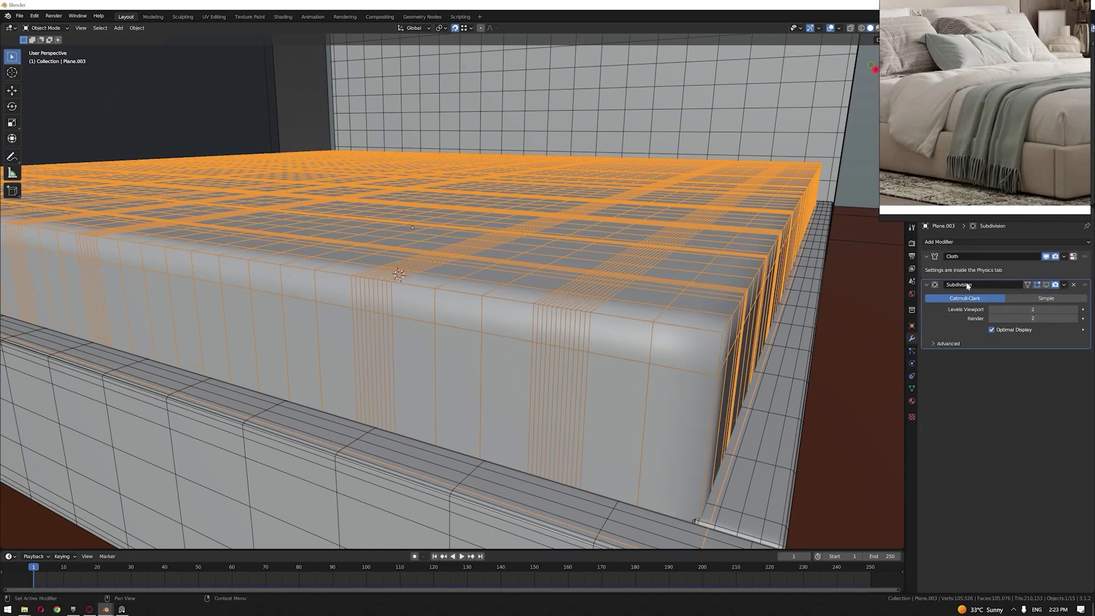
# Step: Examine the mattress's base mesh and edge loops around the front corner, with and without the selection highlight
pyautogui.hotkey('alt', 'a')
pyautogui.click(642, 278)
pyautogui.moveTo(642, 278); pyautogui.dragTo(343, 170, button='middle')
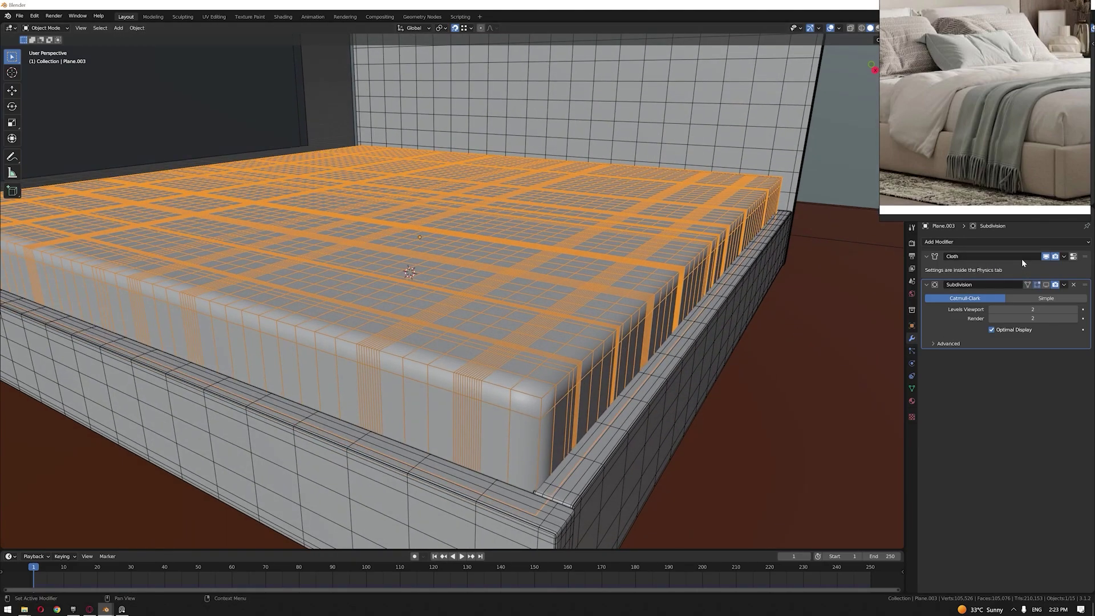
pyautogui.moveTo(630, 276); pyautogui.dragTo(290, 155, button='middle')
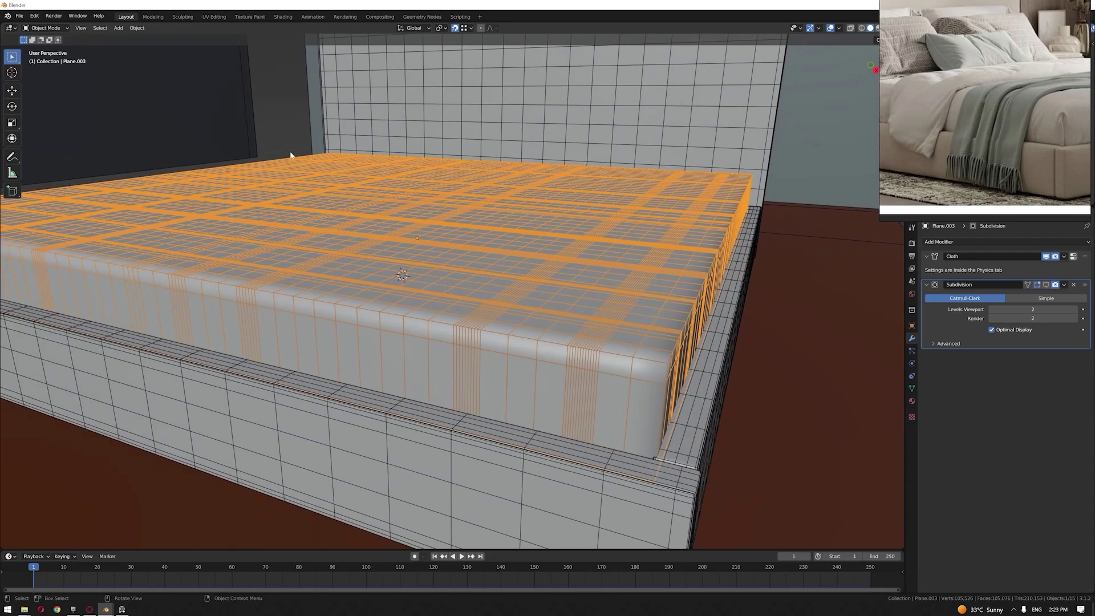
pyautogui.click(290, 155)
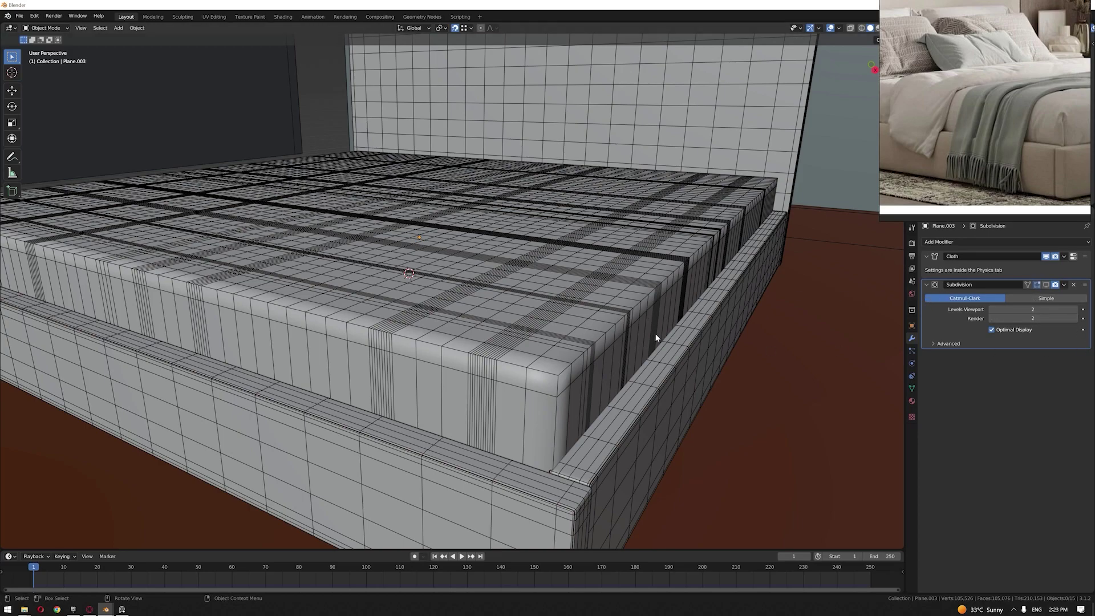
pyautogui.click(566, 355)
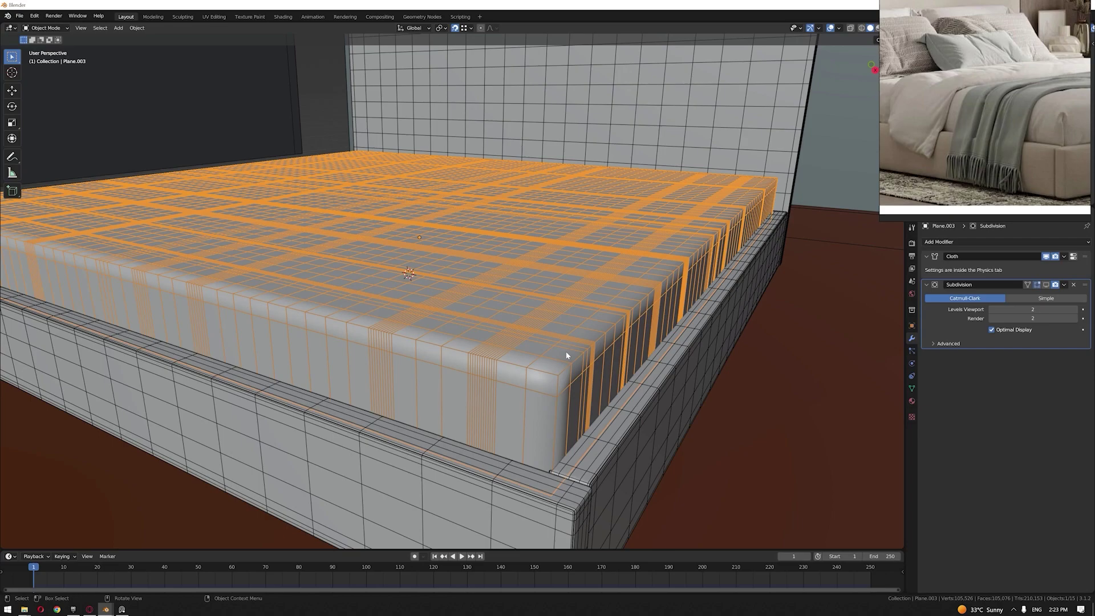
pyautogui.moveTo(566, 355); pyautogui.dragTo(572, 351, button='middle')
pyautogui.click(314, 145)
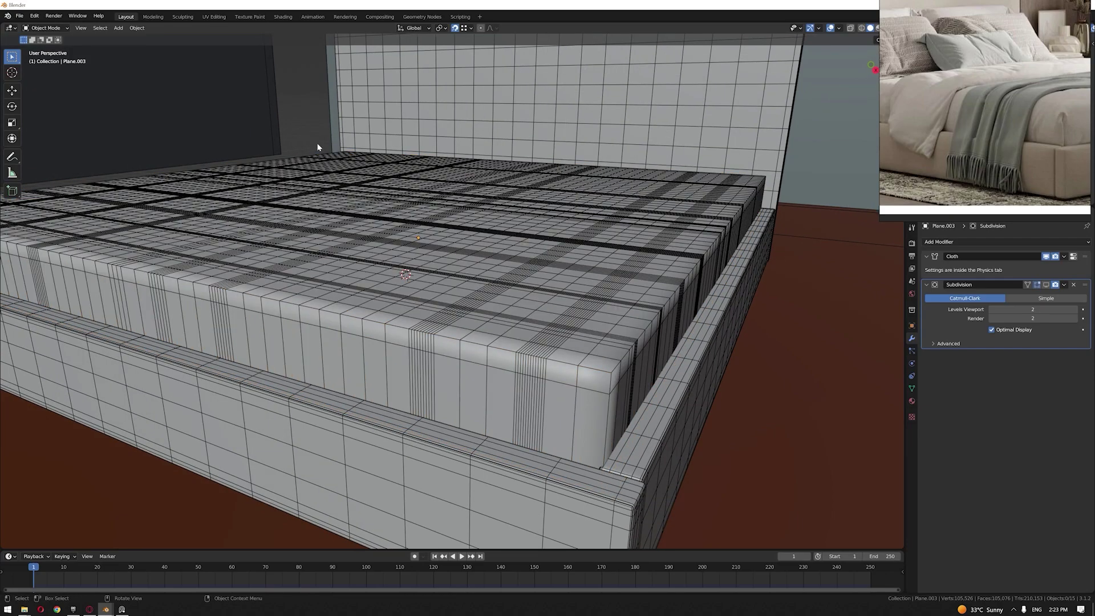
# Step: Examine the mattress's opposite front corner and the edge loops along its foot end
pyautogui.moveTo(398, 265); pyautogui.dragTo(512, 279, button='middle')
pyautogui.scroll(-3, 467, 279)
pyautogui.scroll(3, 453, 303)
pyautogui.moveTo(453, 304); pyautogui.dragTo(492, 281, button='middle')
pyautogui.scroll(2, 513, 282)
pyautogui.click(544, 285)
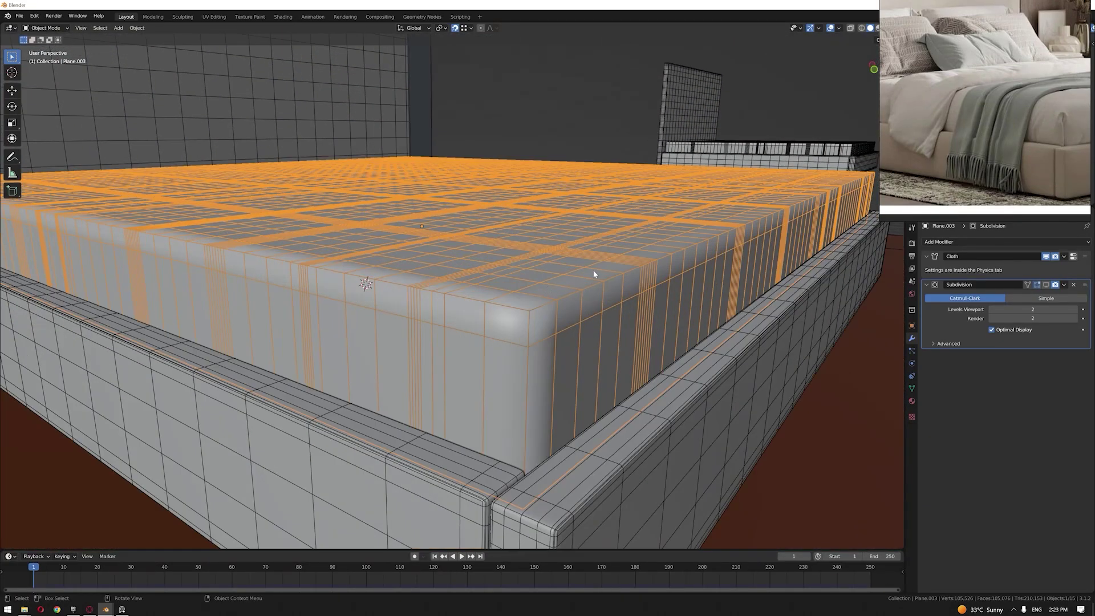
pyautogui.moveTo(593, 271); pyautogui.dragTo(585, 274, button='middle')
pyautogui.scroll(-4, 586, 276)
pyautogui.moveTo(532, 301); pyautogui.dragTo(550, 327, button='middle')
pyautogui.scroll(4, 450, 330)
pyautogui.click(802, 109)
pyautogui.scroll(2, 526, 332)
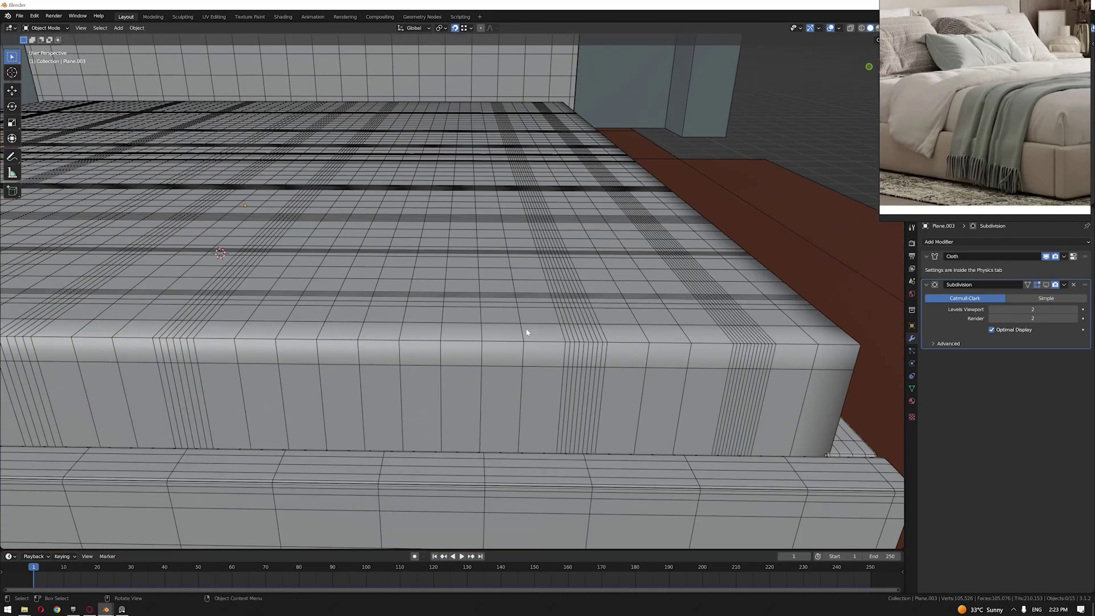
# Step: Select the mattress and show its cloth physics settings
pyautogui.click(575, 339)
pyautogui.click(911, 364)
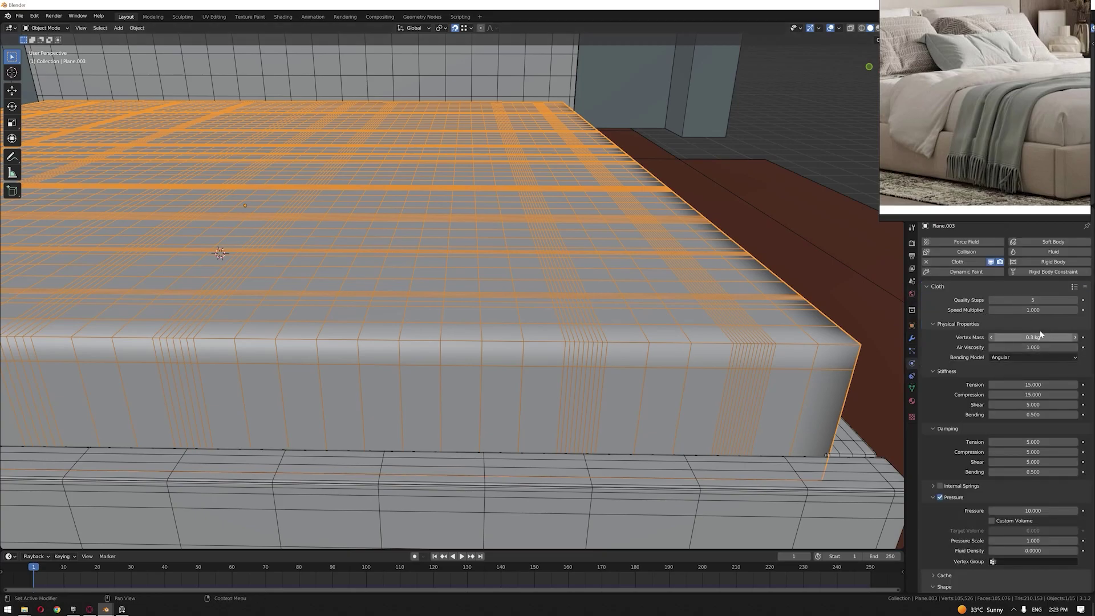
pyautogui.moveTo(748, 339); pyautogui.dragTo(759, 315, button='middle')
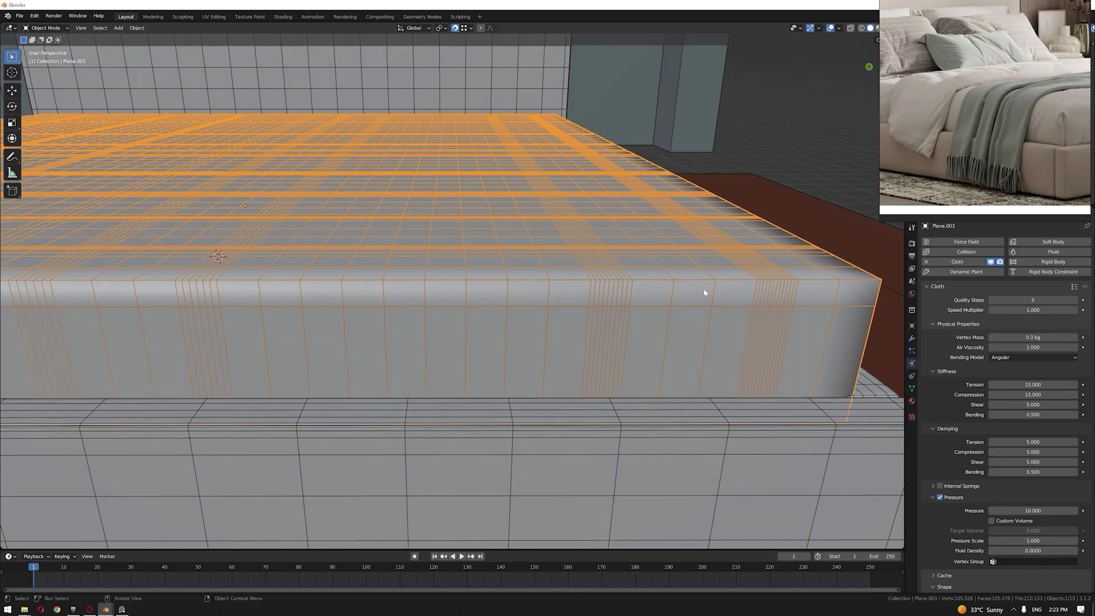
# Step: Enlarge the reference photo and examine the mattress's front corner and the folds along its foot end
pyautogui.scroll(-4, 935, 133)
pyautogui.scroll(3, 981, 135)
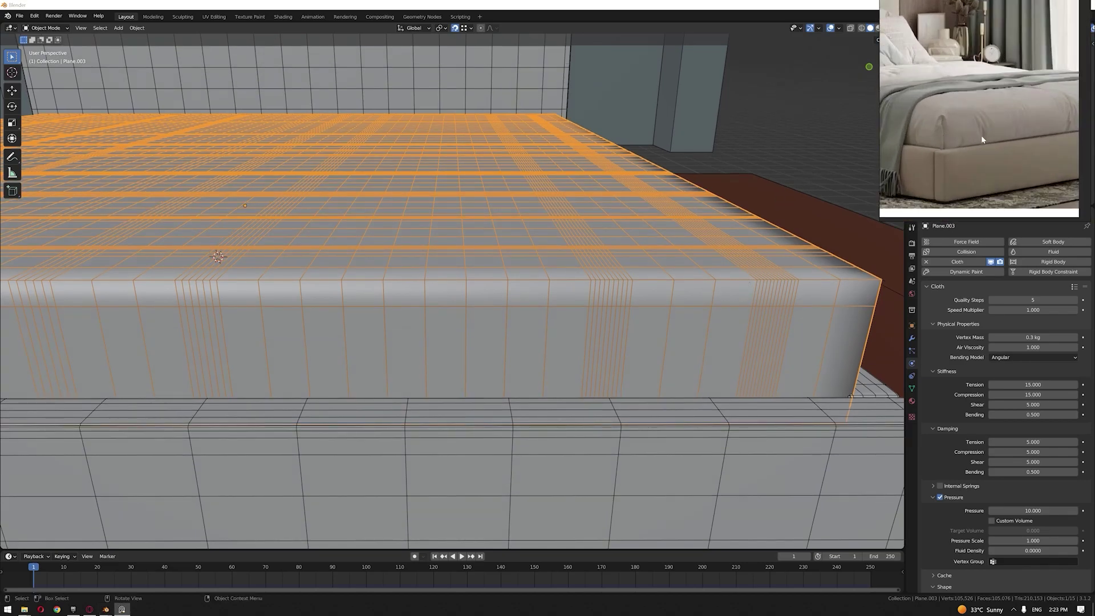
pyautogui.moveTo(880, 223); pyautogui.dragTo(696, 383)
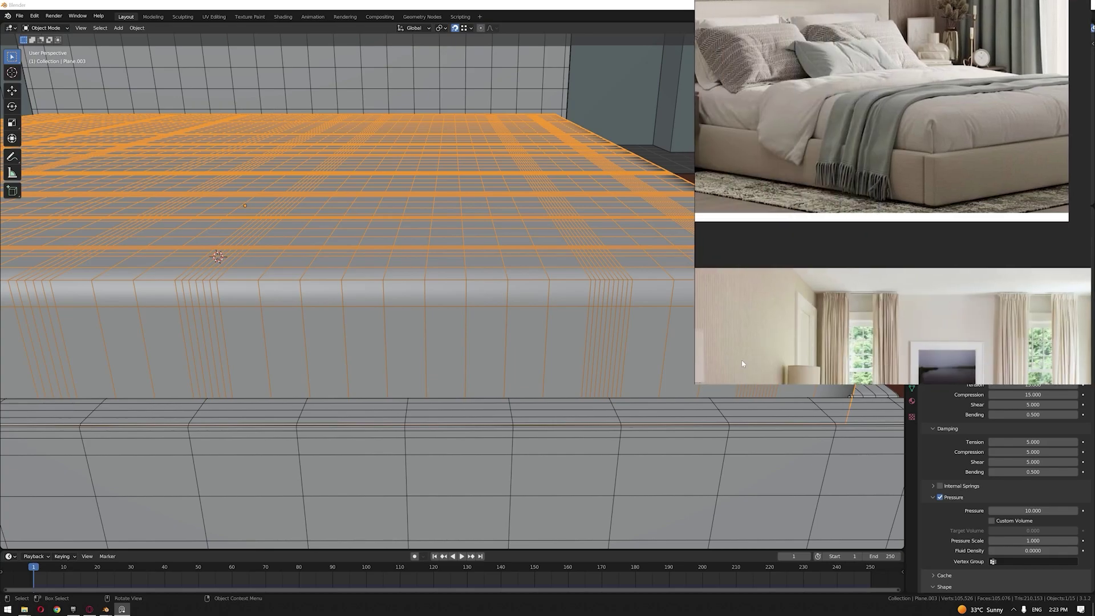
pyautogui.scroll(3, 874, 263)
pyautogui.scroll(3, 884, 239)
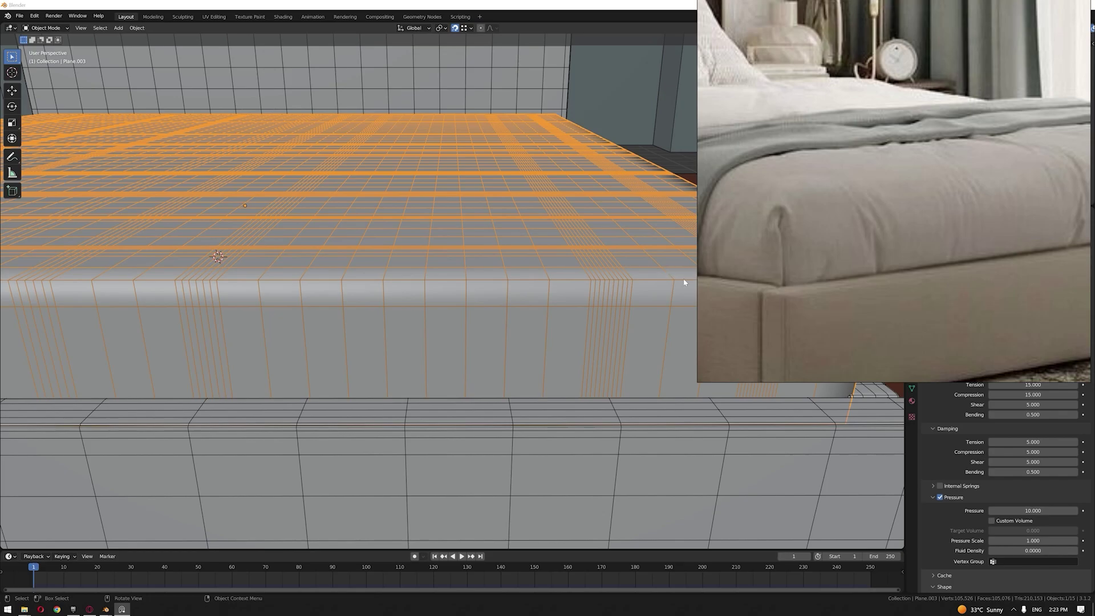
pyautogui.moveTo(699, 380); pyautogui.dragTo(890, 247)
pyautogui.click(801, 152)
# Step: Select the mattress and review the pin group and shrinking factor in its cloth shape settings
pyautogui.scroll(-3, 752, 225)
pyautogui.moveTo(445, 285); pyautogui.dragTo(467, 292, button='middle')
pyautogui.keyDown('shift'); pyautogui.moveTo(387, 319); pyautogui.dragTo(513, 288, button='middle'); pyautogui.keyUp('shift')
pyautogui.click(453, 288)
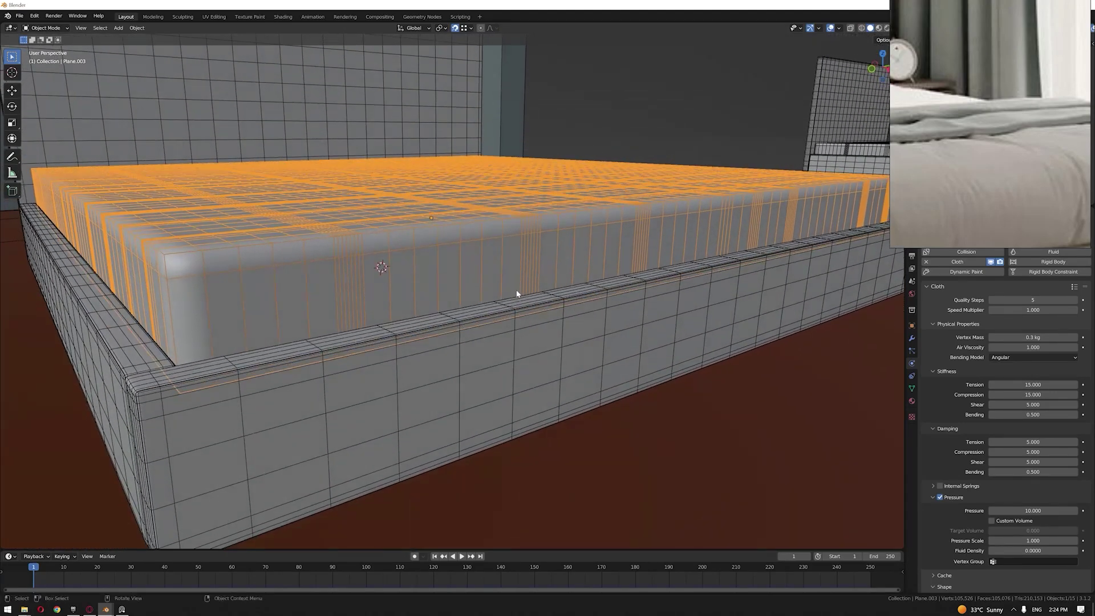
pyautogui.scroll(-2, 946, 519)
pyautogui.scroll(-5, 946, 518)
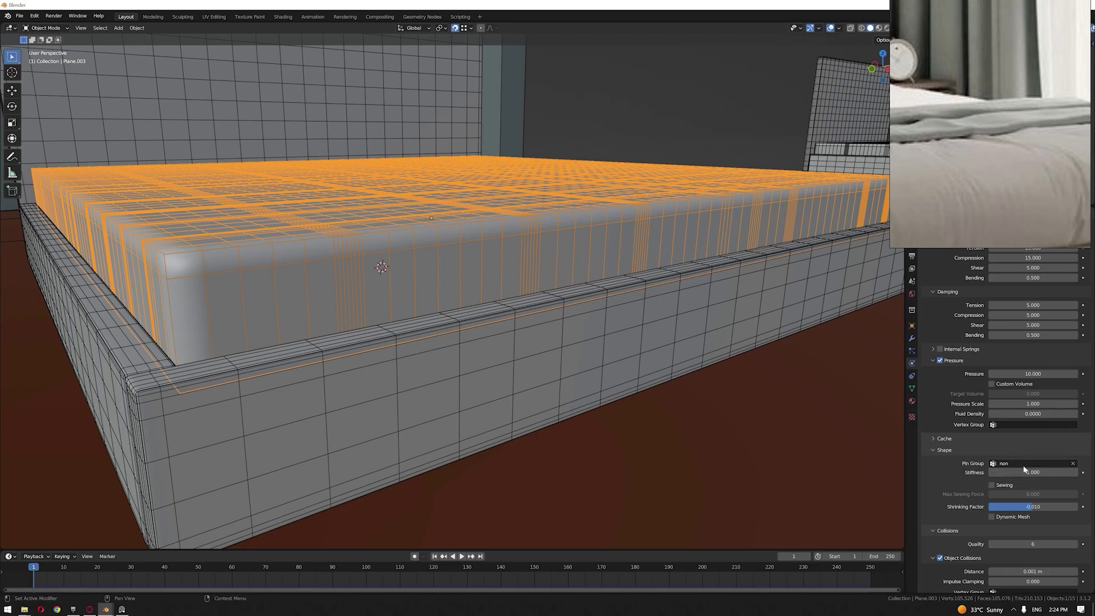
# Step: Select the mattress faces belonging to the vertex group "non" in Edit Mode and examine which area is pinned
pyautogui.moveTo(391, 312); pyautogui.dragTo(399, 308, button='middle')
pyautogui.press('Tab')
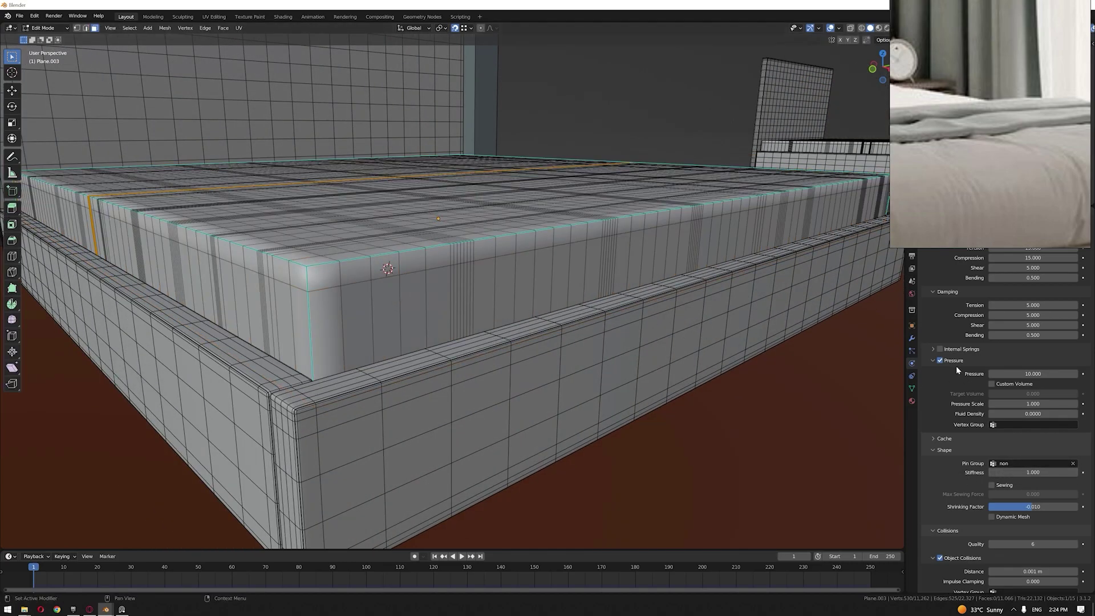
pyautogui.click(575, 91)
pyautogui.click(913, 388)
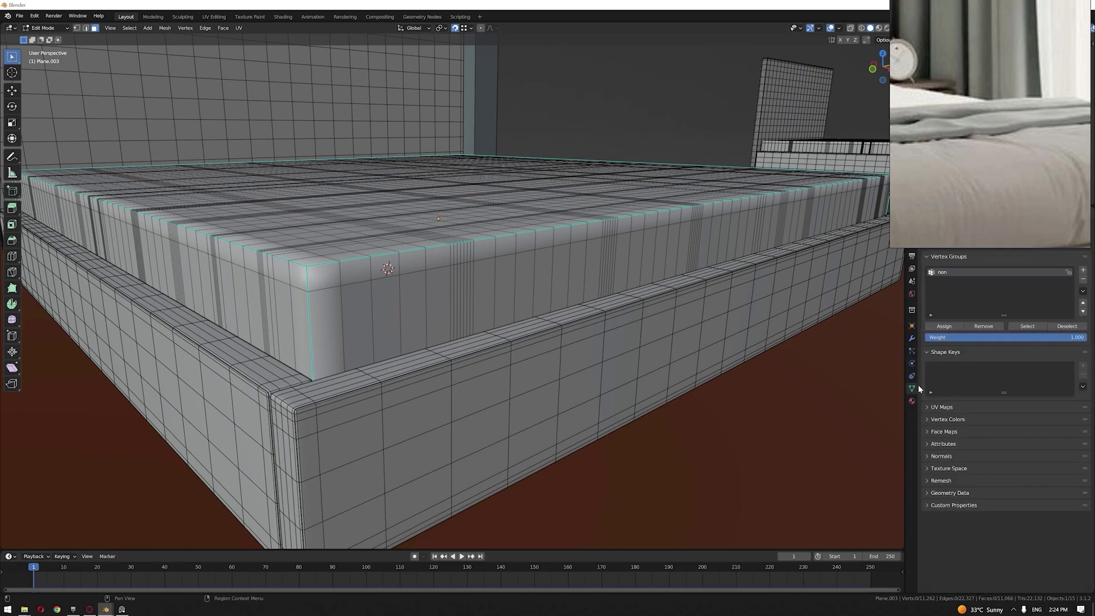
pyautogui.click(1035, 326)
pyautogui.moveTo(321, 261); pyautogui.dragTo(331, 298, button='middle')
pyautogui.scroll(-3, 817, 186)
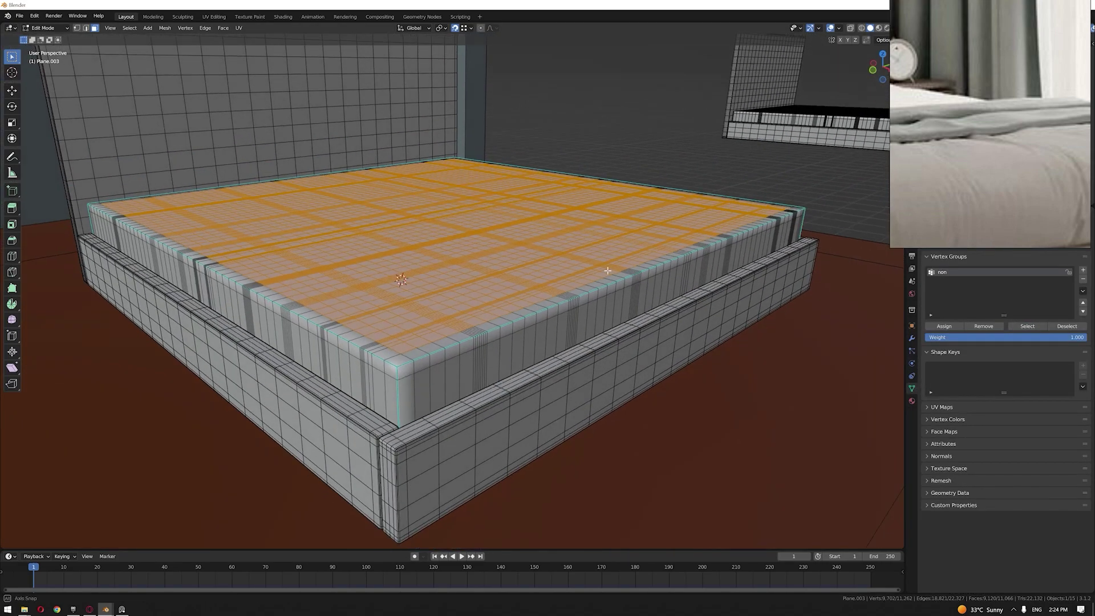
pyautogui.scroll(3, 516, 315)
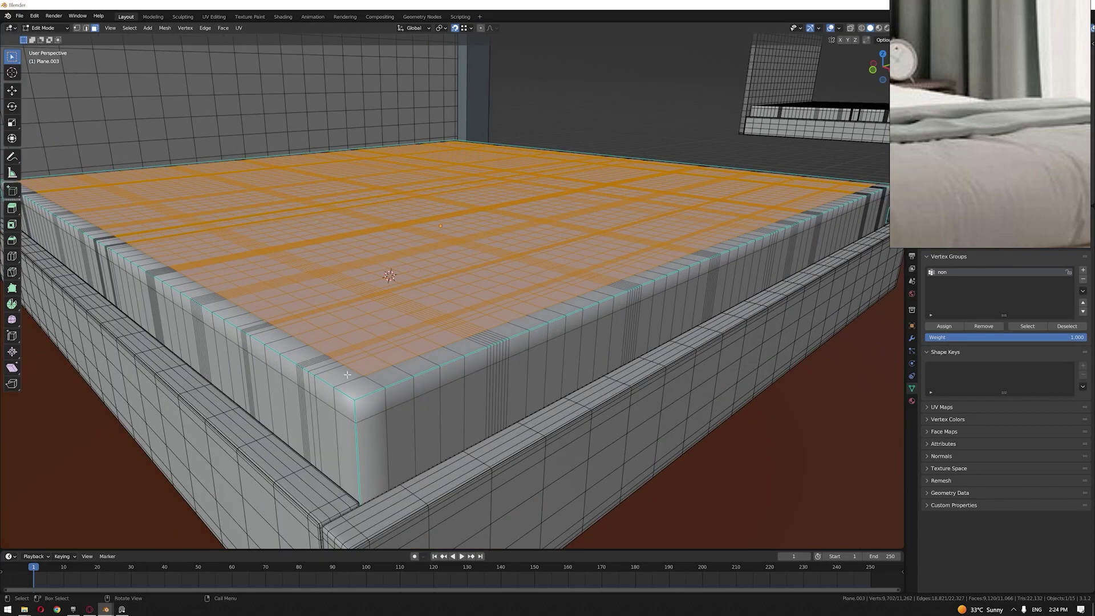
pyautogui.moveTo(462, 344); pyautogui.dragTo(624, 227, button='middle')
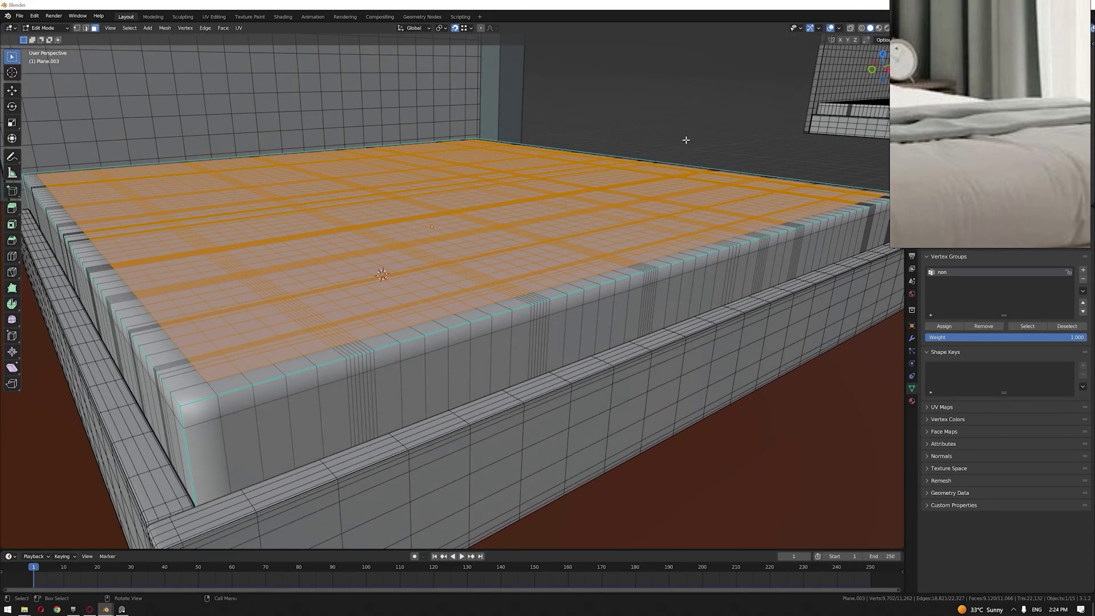
pyautogui.press('Tab')
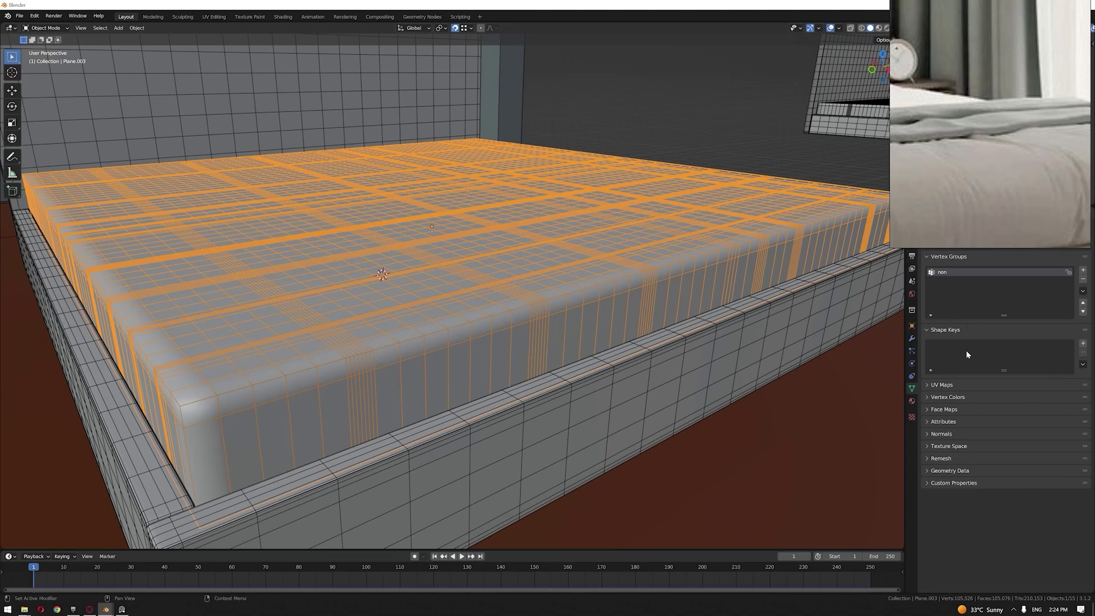
# Step: Set the mattress cloth's Shrinking Factor to 0 and play the simulation
pyautogui.click(911, 363)
pyautogui.scroll(-5, 1036, 456)
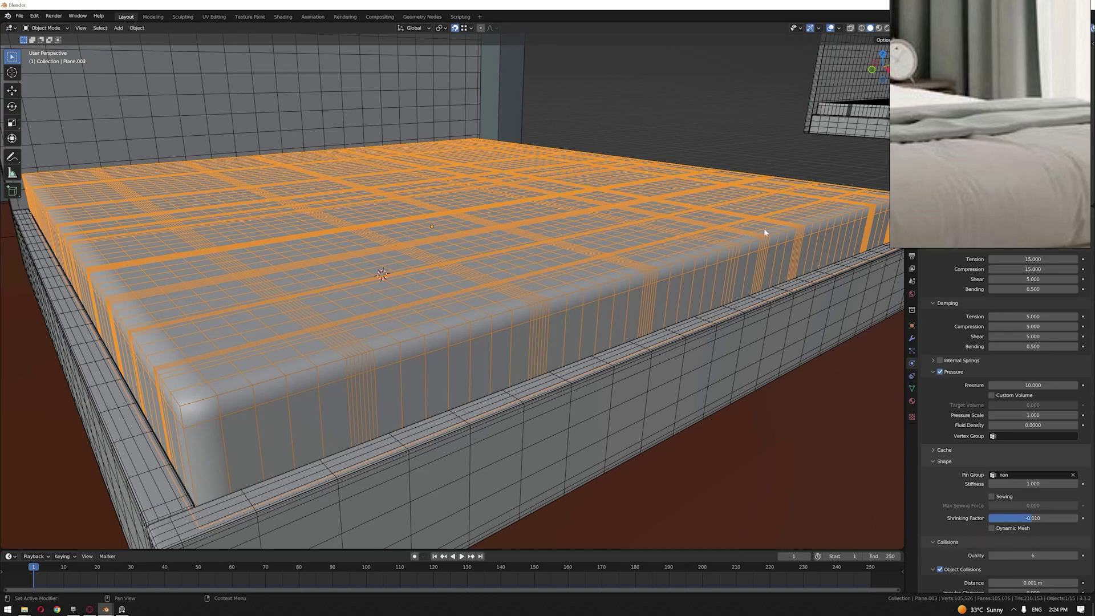
pyautogui.click(1043, 517)
pyautogui.write('0')
pyautogui.press('Return')
pyautogui.click(713, 123)
pyautogui.press('space')
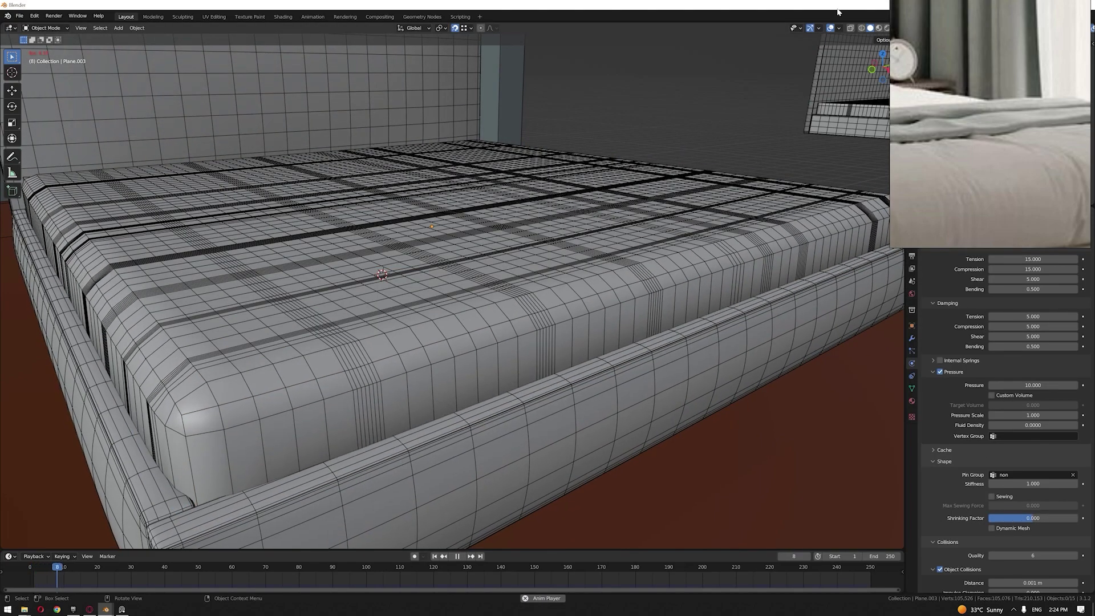
# Step: Turn off the wireframe overlay and stop the simulation to view the mattress's shaded surface
pyautogui.click(838, 28)
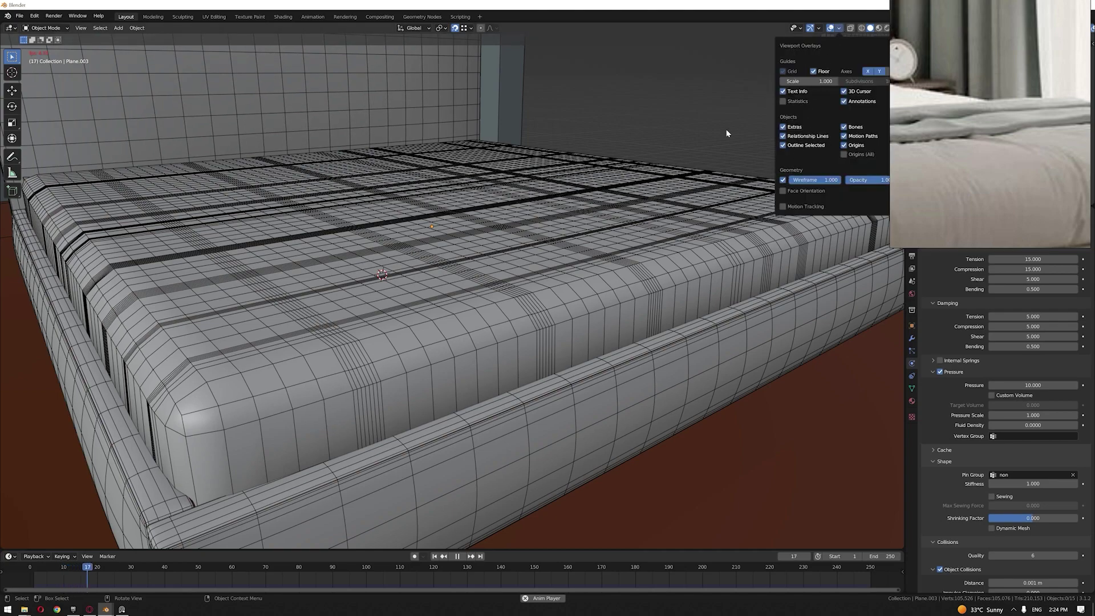
pyautogui.press('space')
pyautogui.moveTo(644, 155); pyautogui.dragTo(278, 235, button='middle')
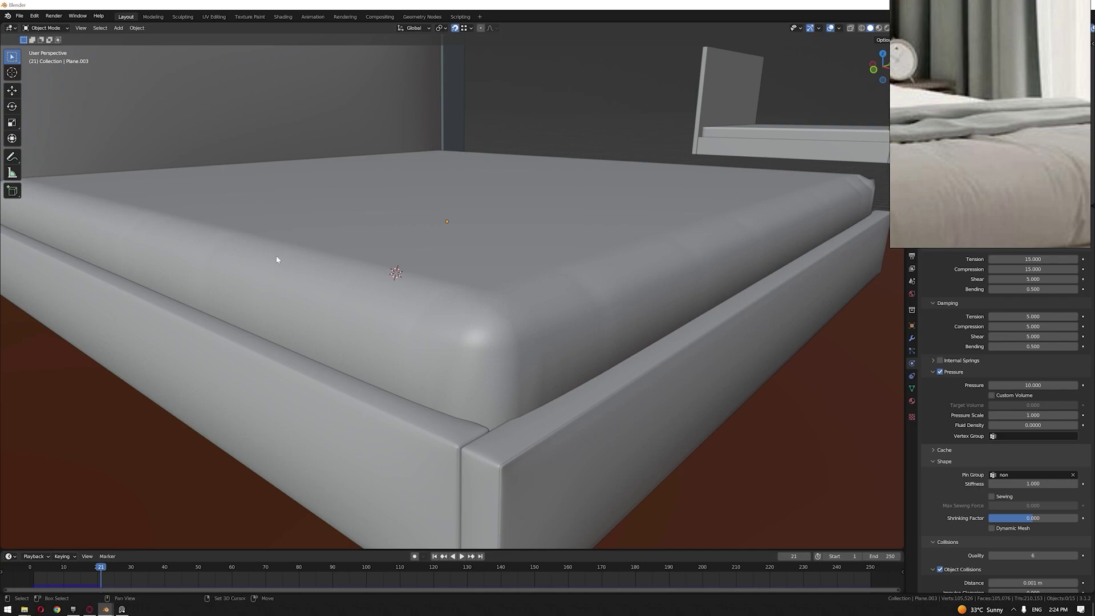
# Step: Return to the first frame and set the mattress cloth's Shrinking Factor to -0.01
pyautogui.hotkey('shift', 'Left')
pyautogui.click(356, 248)
pyautogui.moveTo(392, 248); pyautogui.dragTo(532, 251, button='middle')
pyautogui.click(1055, 518)
pyautogui.write('-0.01')
pyautogui.press('Return')
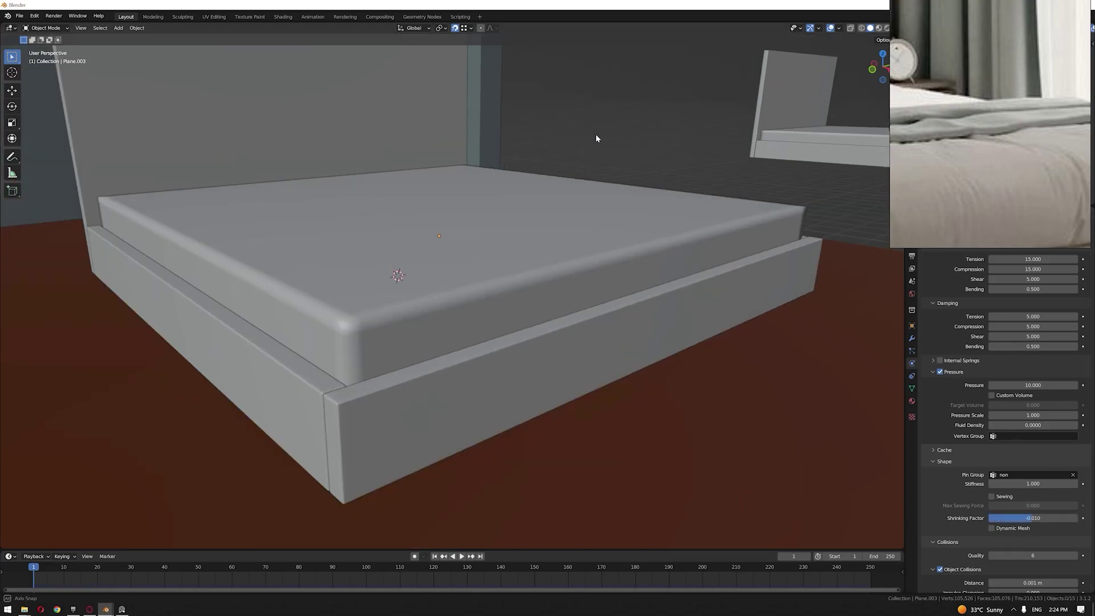
# Step: Run the mattress's cloth simulation and stop it at frame 16
pyautogui.moveTo(595, 135); pyautogui.dragTo(590, 136, button='middle')
pyautogui.press('space')
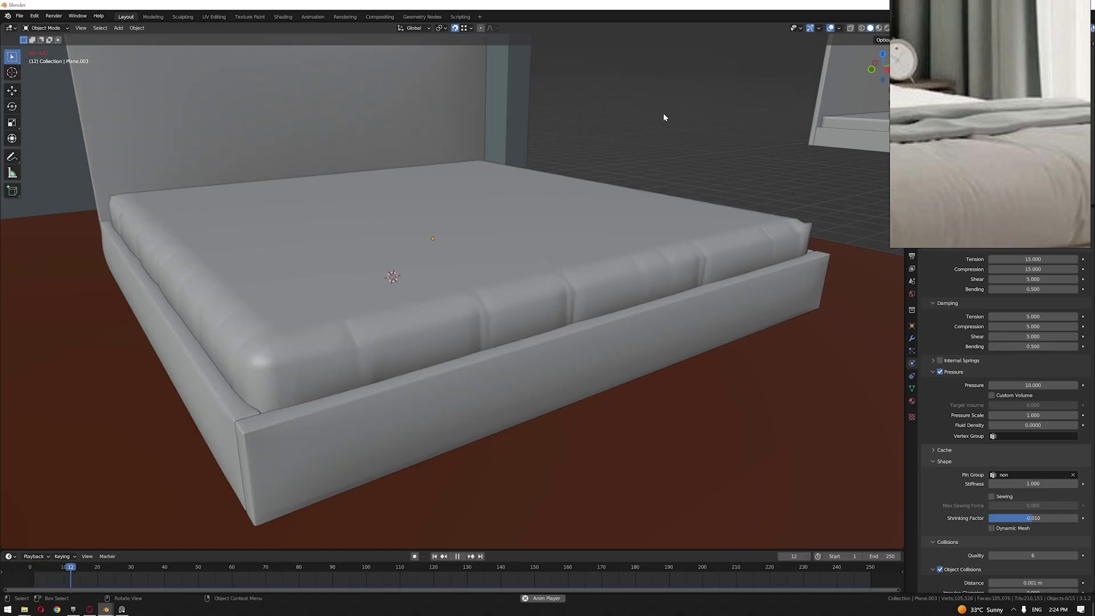
pyautogui.press('space')
# Step: Turn the viewport display of the mattress's Subdivision modifier back on
pyautogui.scroll(2, 600, 245)
pyautogui.click(515, 333)
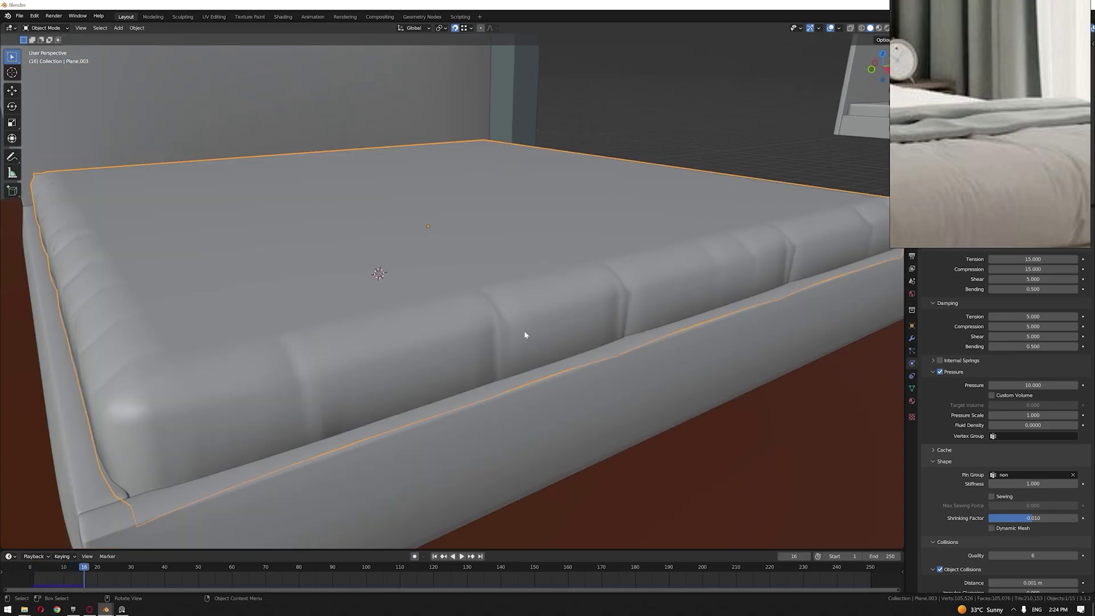
pyautogui.click(911, 338)
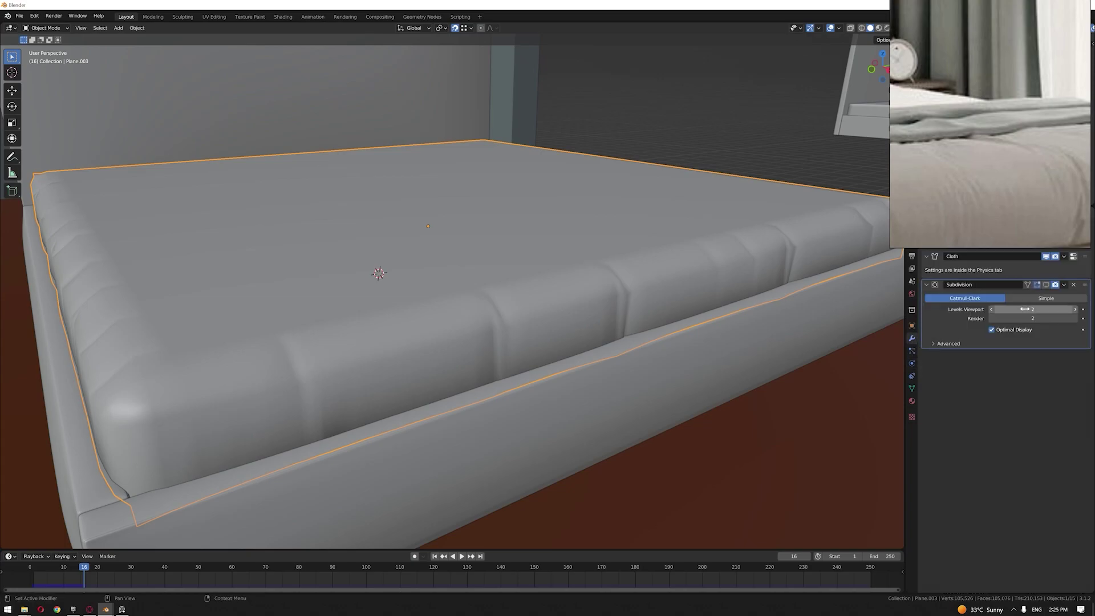
pyautogui.click(1046, 285)
pyautogui.click(706, 127)
# Step: Examine the smoothed mattress and the whole bed from several angles and compare them with the reference photo
pyautogui.scroll(-3, 706, 129)
pyautogui.moveTo(698, 142); pyautogui.dragTo(512, 204, button='middle')
pyautogui.scroll(2, 512, 204)
pyautogui.keyDown('shift'); pyautogui.moveTo(434, 251); pyautogui.dragTo(585, 298, button='middle'); pyautogui.keyUp('shift')
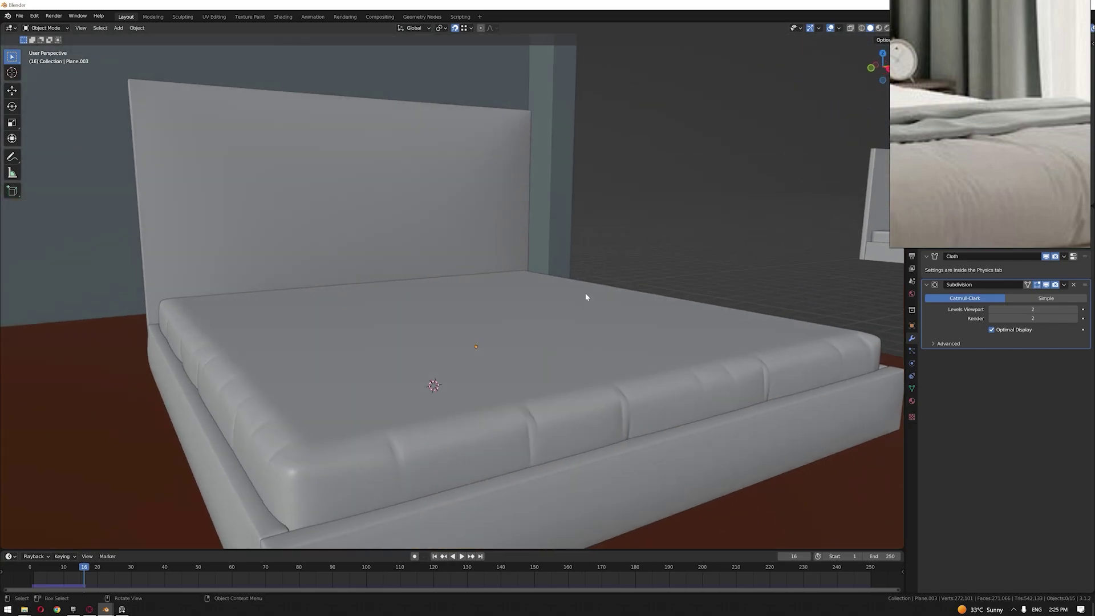
pyautogui.scroll(-3, 1018, 144)
pyautogui.moveTo(645, 273); pyautogui.dragTo(575, 300, button='middle')
pyautogui.scroll(-4, 568, 317)
pyautogui.scroll(2, 565, 325)
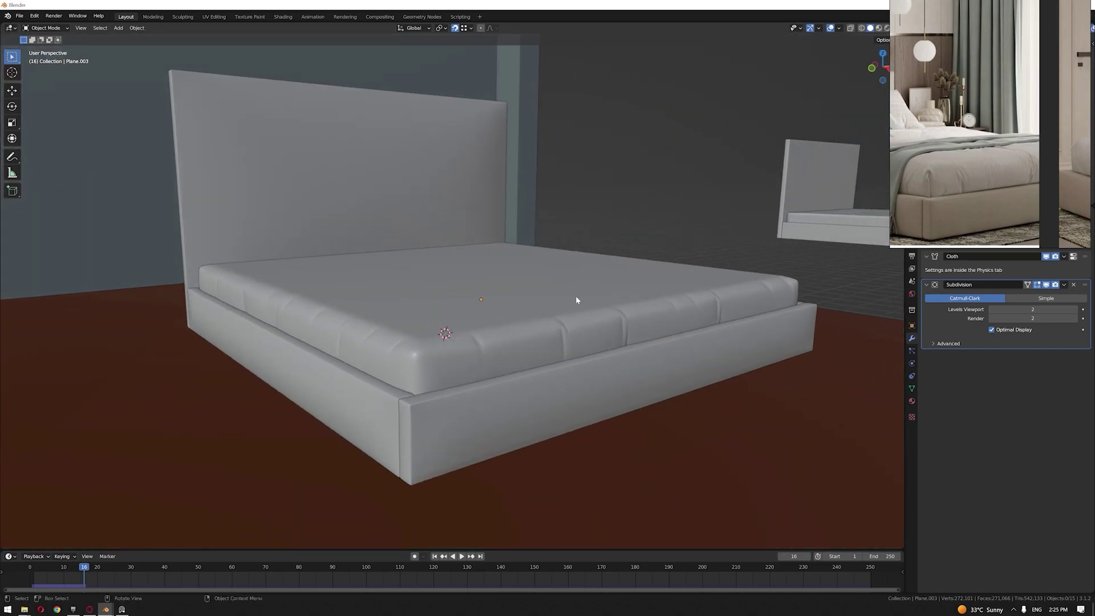
pyautogui.scroll(-2, 972, 167)
pyautogui.moveTo(973, 166); pyautogui.dragTo(1061, 150, button='middle')
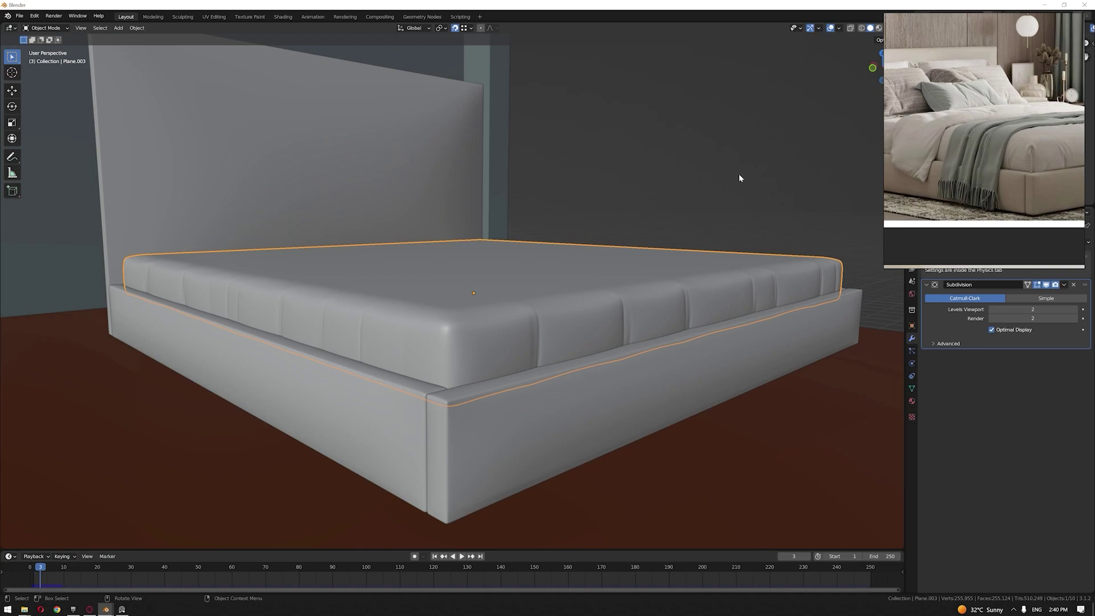
# Step: Try to apply the mattress's Subdivision modifier ahead of its Cloth modifier
pyautogui.click(667, 234)
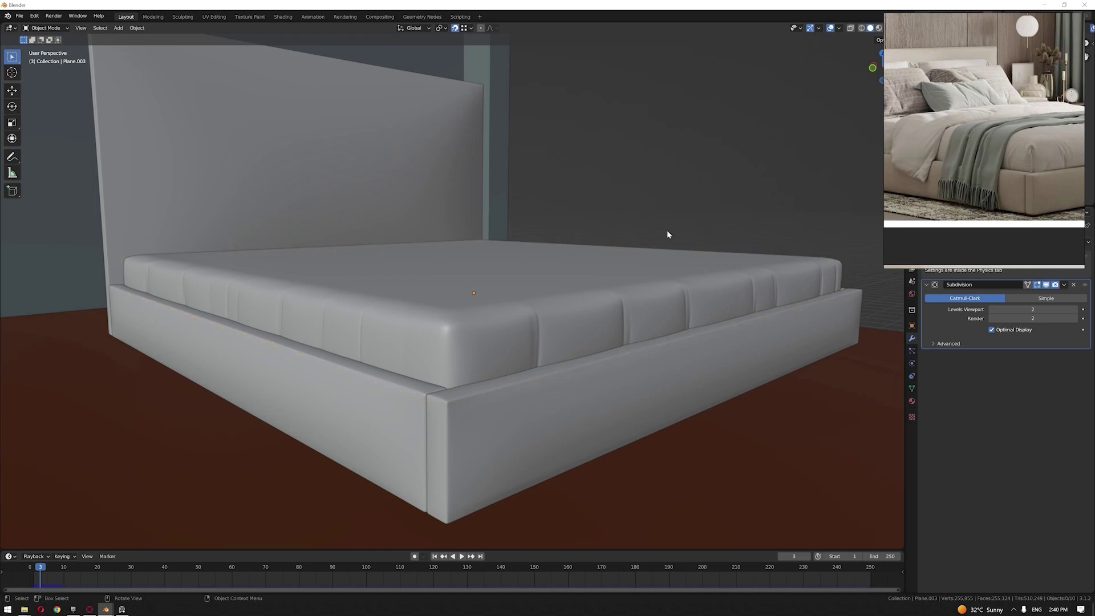
pyautogui.click(608, 304)
pyautogui.moveTo(913, 217); pyautogui.dragTo(788, 188, button='right')
pyautogui.click(616, 183)
pyautogui.click(625, 337)
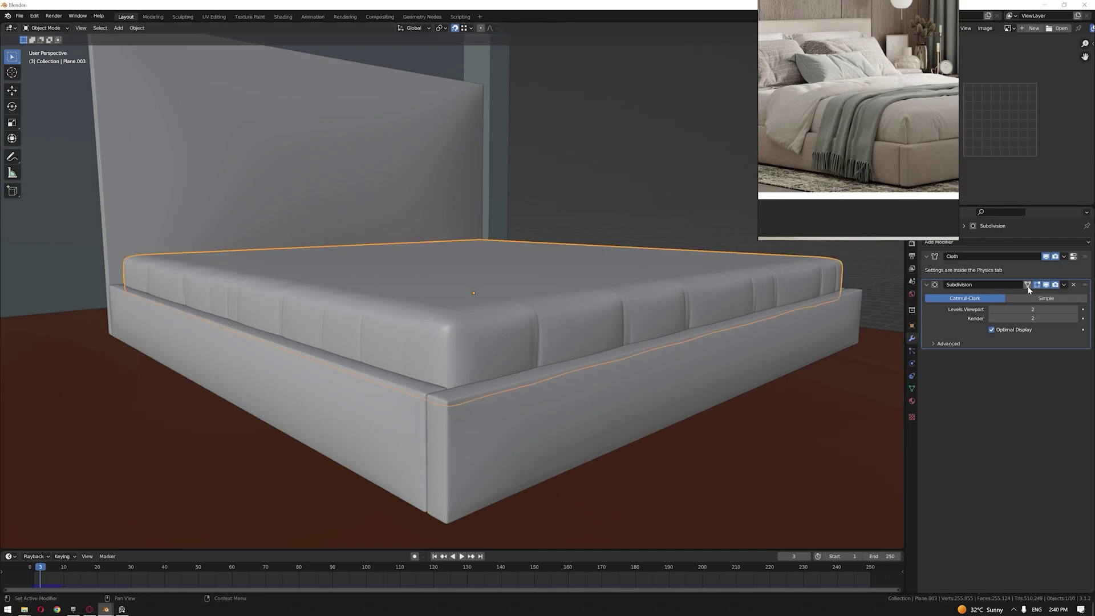
pyautogui.hotkey('ctrl', 'a')
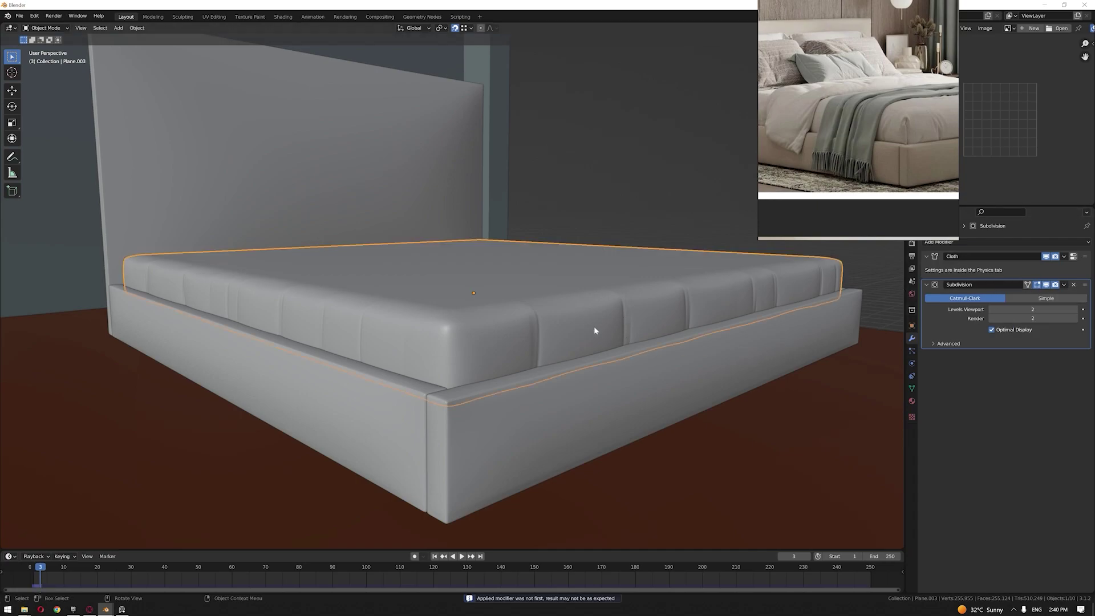
pyautogui.click(660, 199)
pyautogui.click(639, 323)
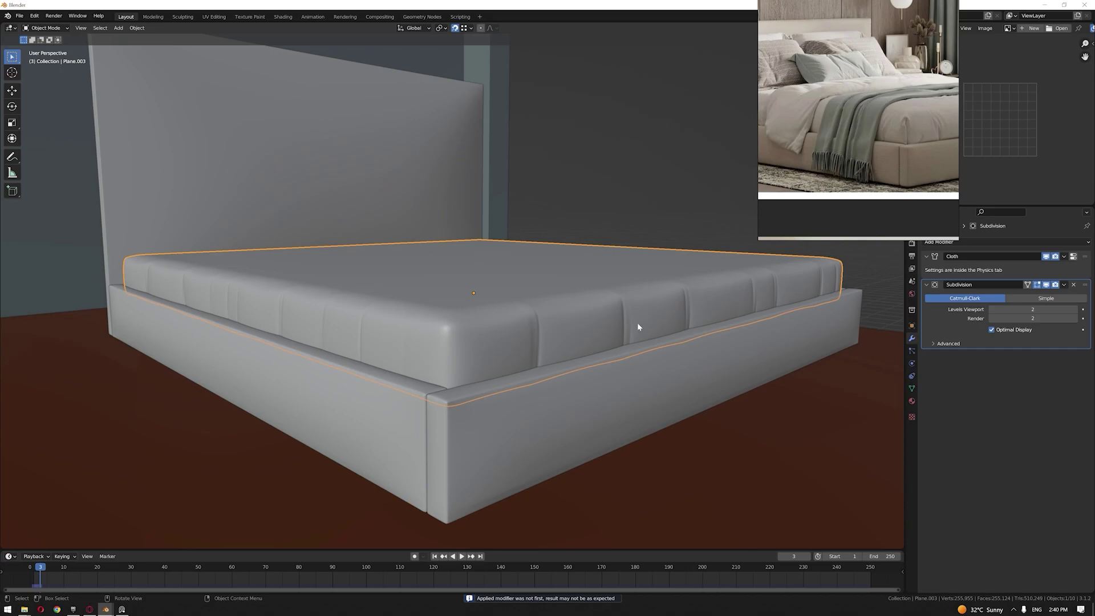
# Step: Apply the mattress's Cloth modifier, followed by its Subdivision modifier
pyautogui.click(1061, 259)
pyautogui.click(1058, 267)
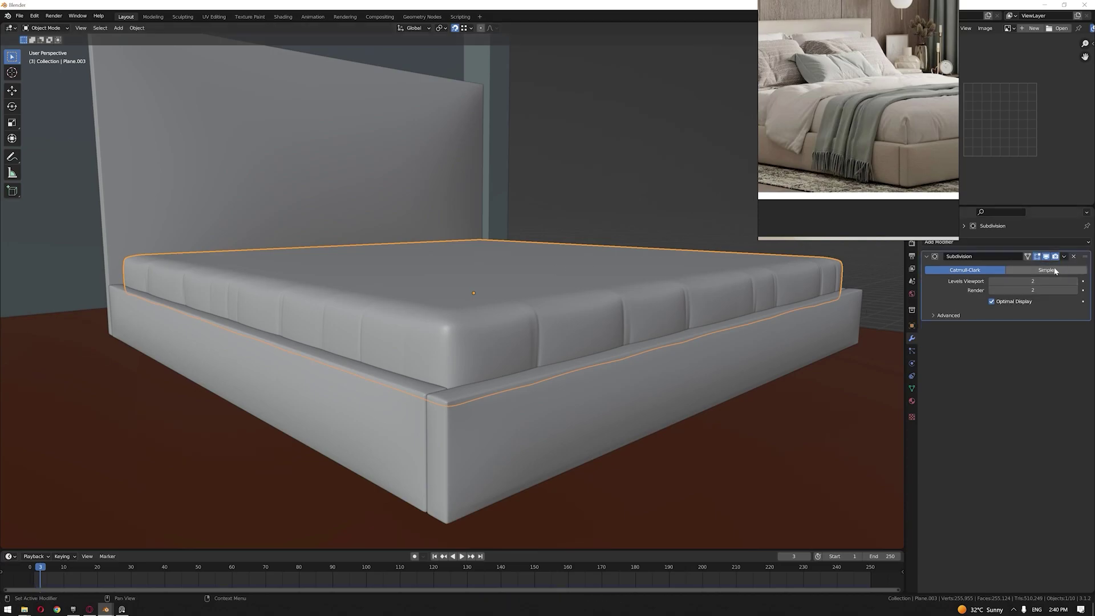
pyautogui.click(1064, 259)
pyautogui.click(1049, 266)
# Step: Apply the remaining modifiers, including Subdivision, on the other parts of the bed
pyautogui.click(694, 384)
pyautogui.click(1064, 256)
pyautogui.click(1049, 267)
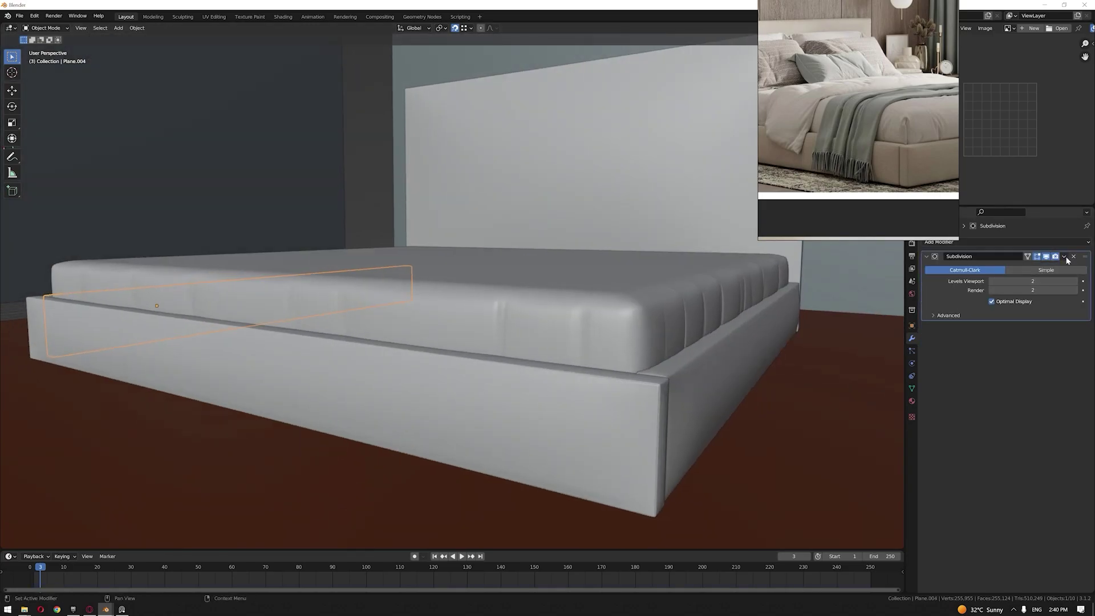
pyautogui.click(1063, 257)
pyautogui.click(1054, 266)
pyautogui.hotkey('ctrl', 'z')
pyautogui.click(1063, 257)
pyautogui.click(1056, 266)
pyautogui.click(1064, 258)
pyautogui.click(1063, 257)
pyautogui.click(1023, 266)
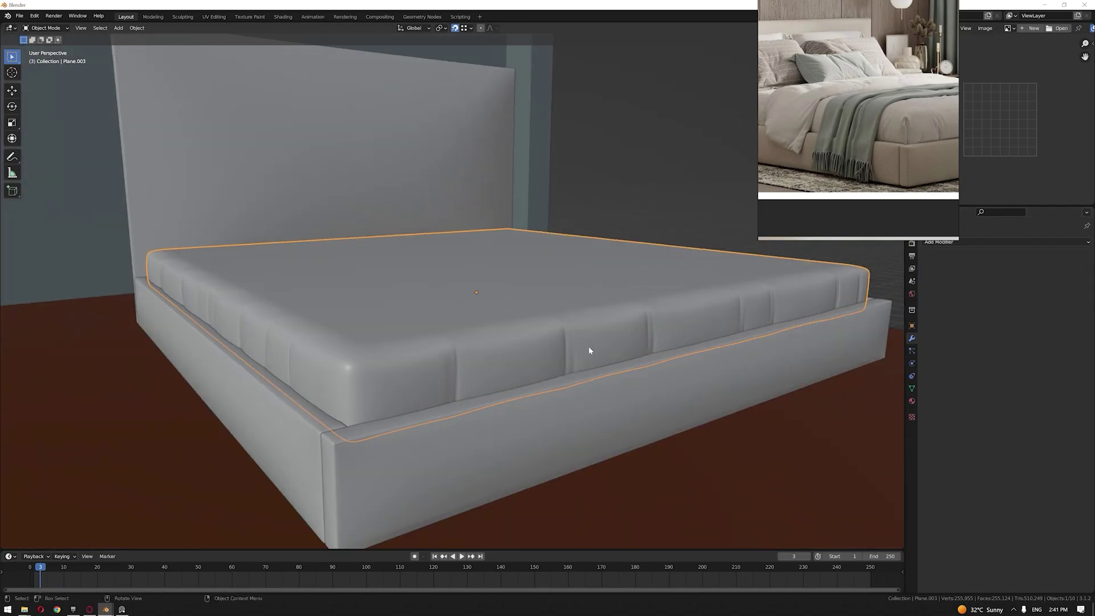
# Step: Examine the bed with its applied modifiers and compare it with the bedding in the reference photo
pyautogui.click(589, 347)
pyautogui.moveTo(589, 347); pyautogui.dragTo(614, 317, button='middle')
pyautogui.click(615, 198)
pyautogui.moveTo(696, 195); pyautogui.dragTo(684, 222, button='middle')
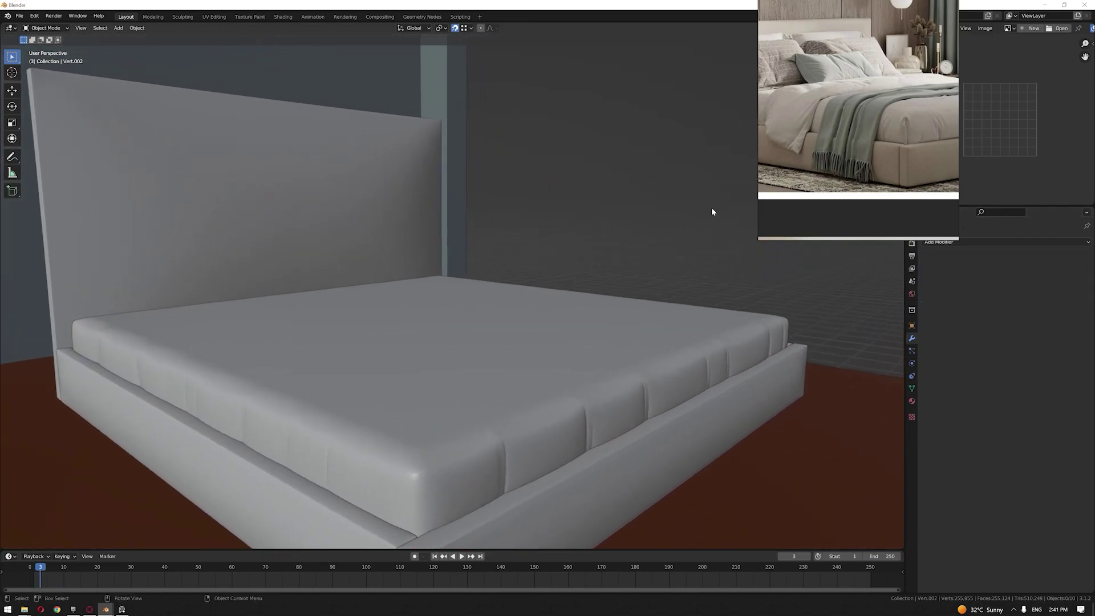
pyautogui.moveTo(854, 113); pyautogui.dragTo(857, 134, button='middle')
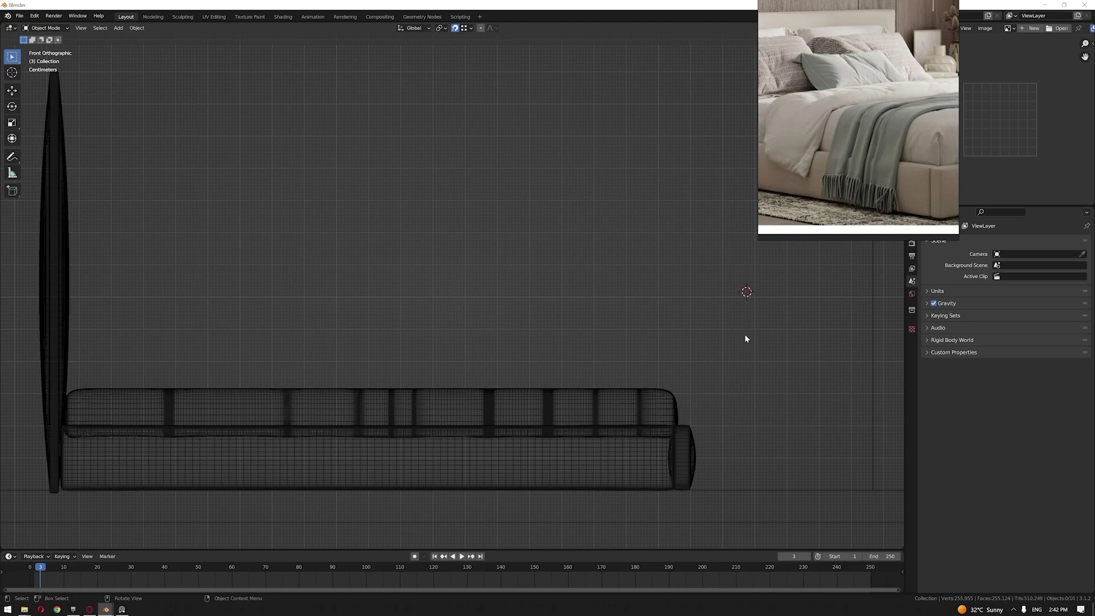
# Step: Add a single vertex above the foot of the bed and extrude it about 1.7 m along X toward the headboard
pyautogui.hotkey('shift', 'a')
pyautogui.moveTo(746, 338)
pyautogui.moveTo(835, 449)
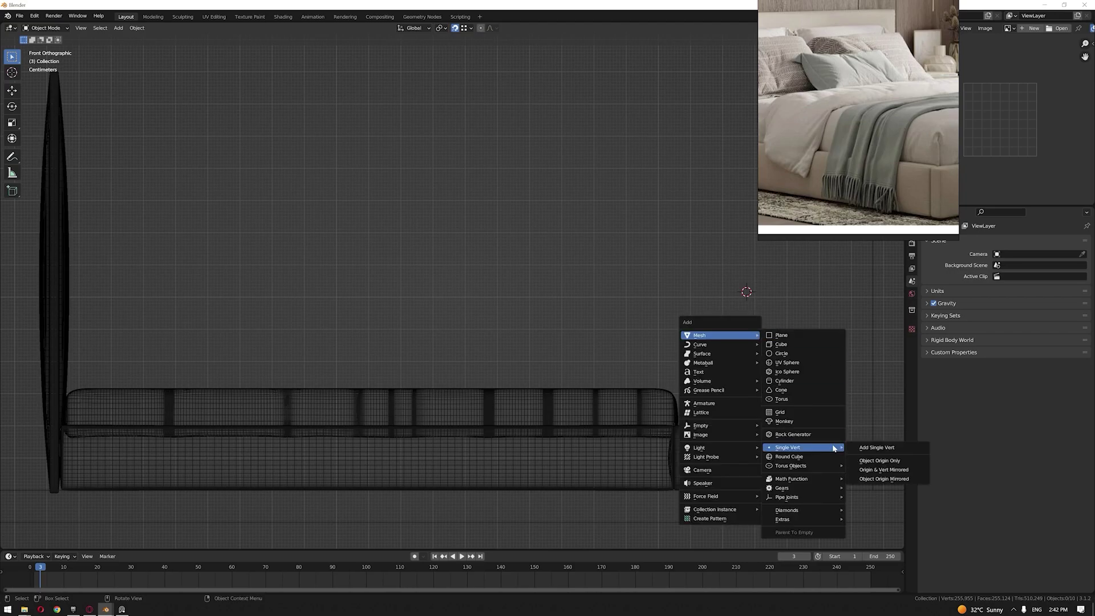
pyautogui.click(887, 448)
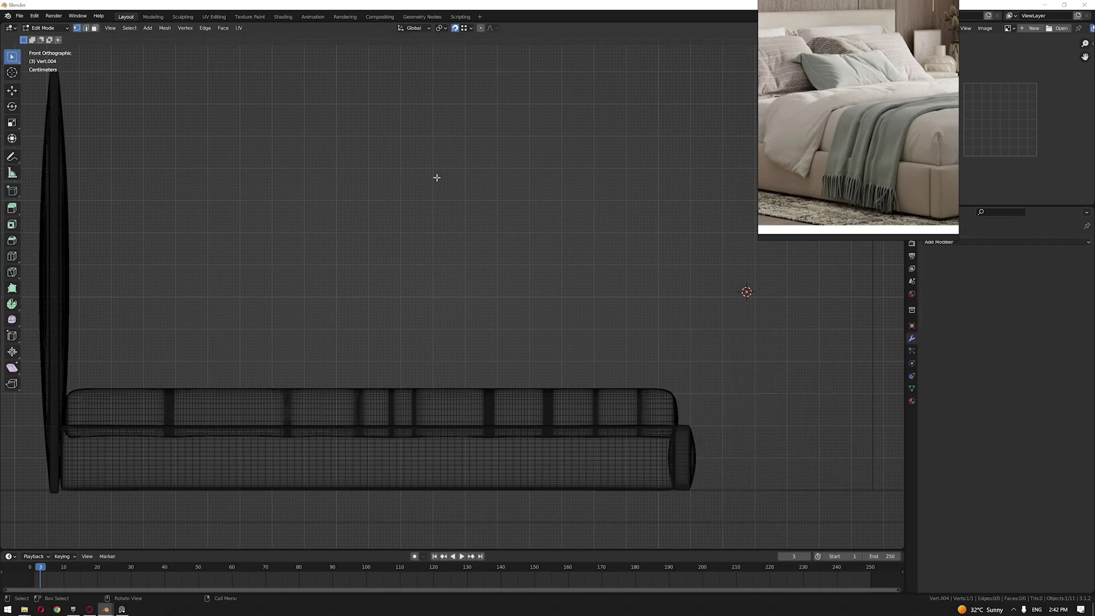
pyautogui.press('e')
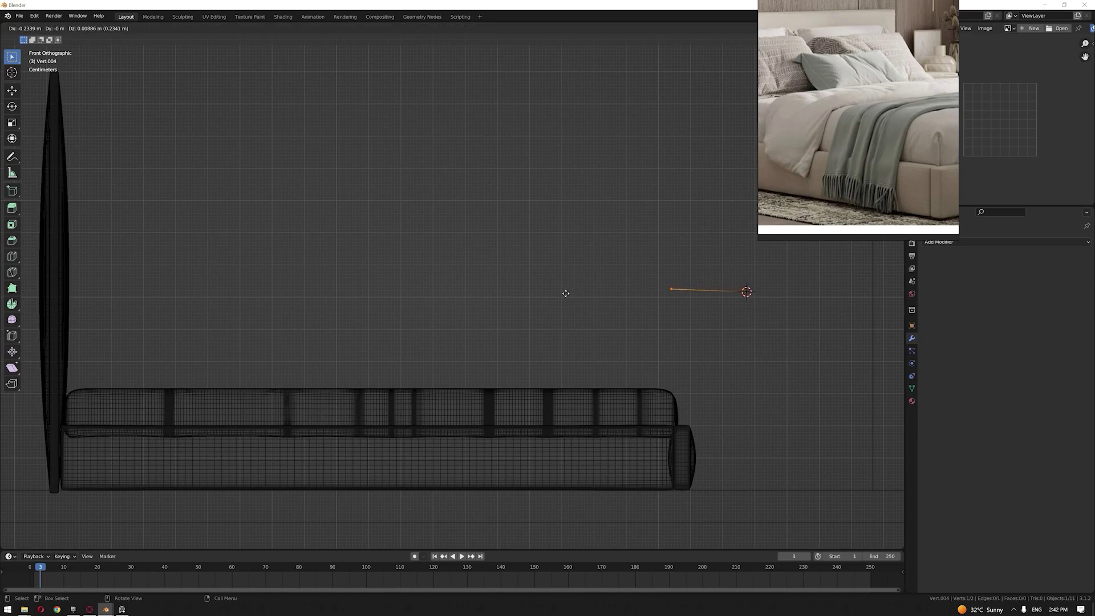
pyautogui.press('x')
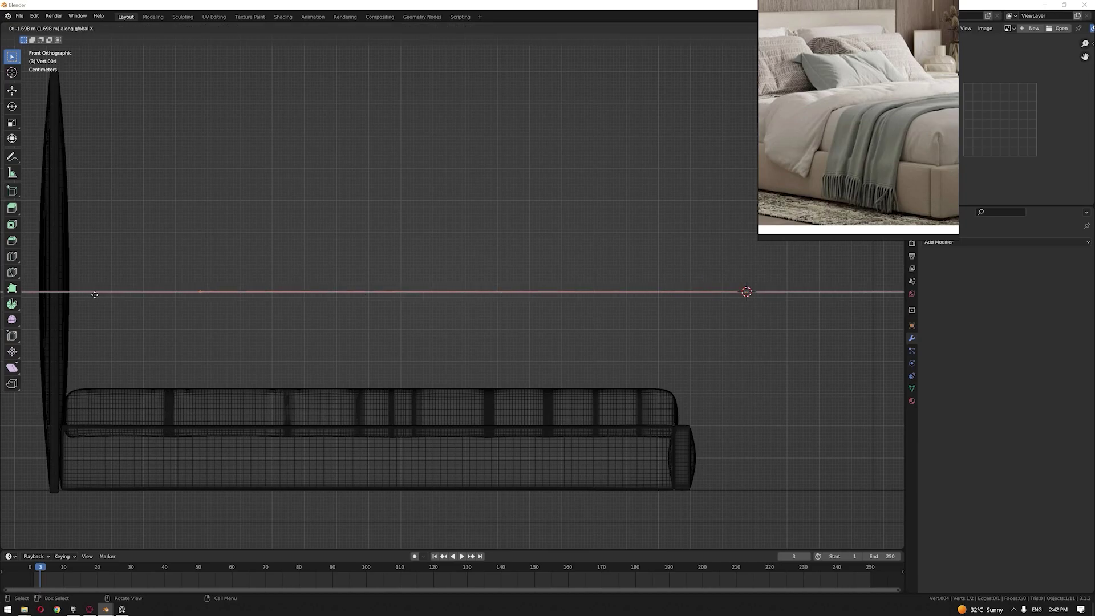
pyautogui.click(94, 295)
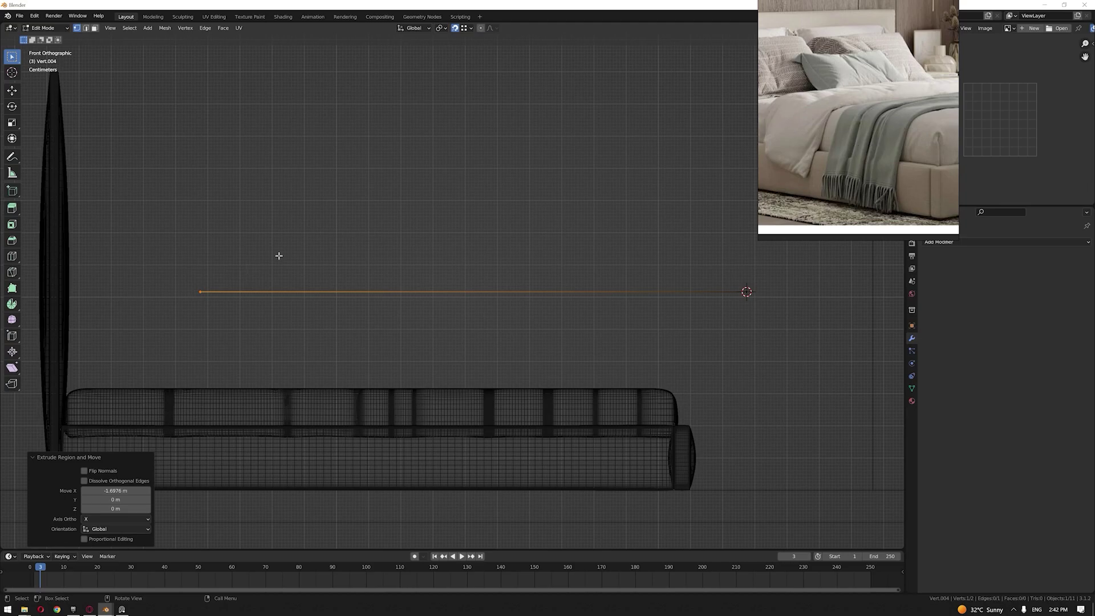
# Step: Extrude a short turn about 0.05 m upward at the profile's headboard end, then extrude it back toward the foot as a fold
pyautogui.press('e')
pyautogui.click(268, 228)
pyautogui.press('e')
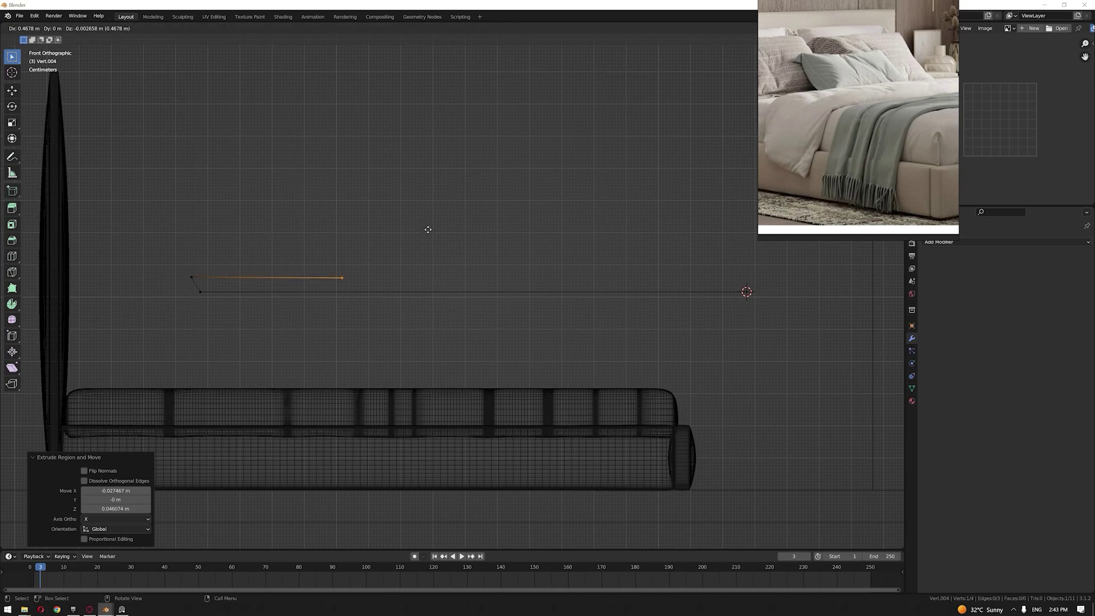
pyautogui.click(444, 228)
# Step: Move the whole duvet profile along Y to just beyond the near side of the bed
pyautogui.moveTo(537, 208); pyautogui.dragTo(610, 288, button='middle')
pyautogui.press('g')
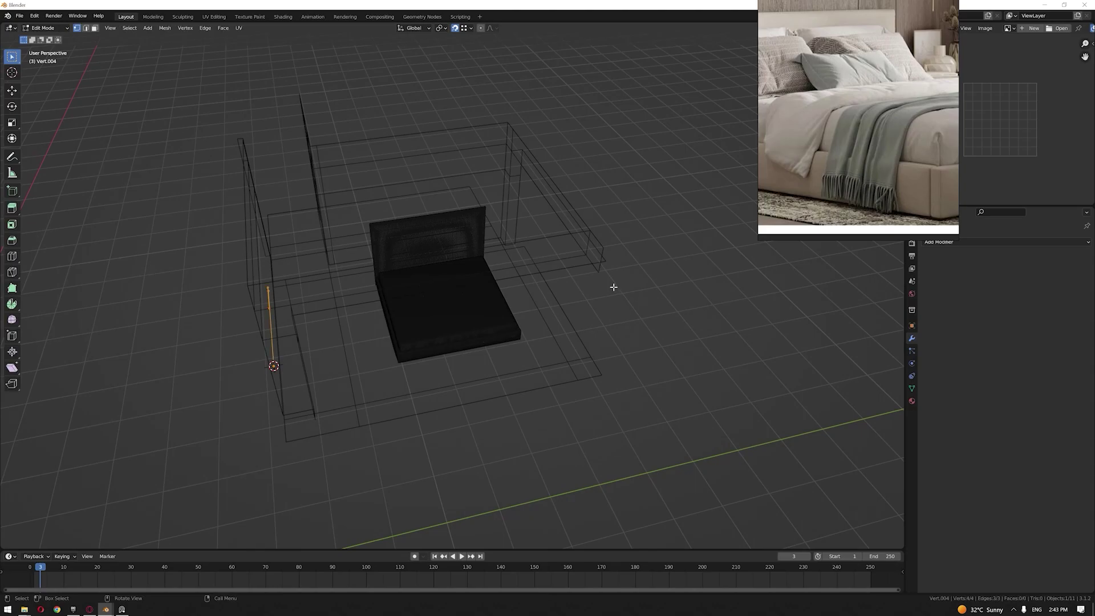
pyautogui.press('Escape')
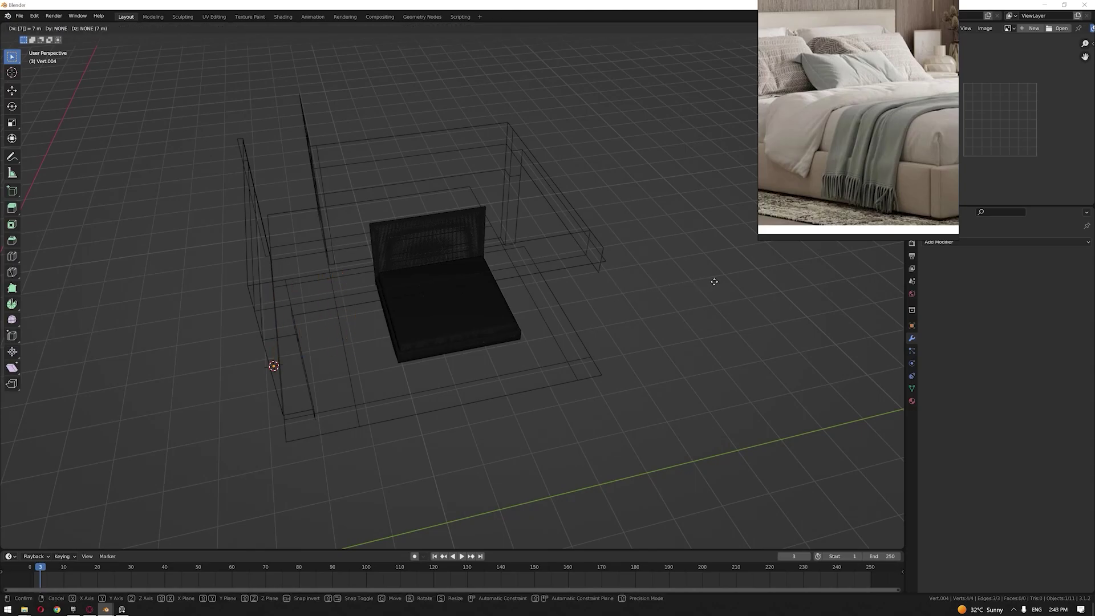
pyautogui.press('KP_7')
pyautogui.press('g')
pyautogui.press('y')
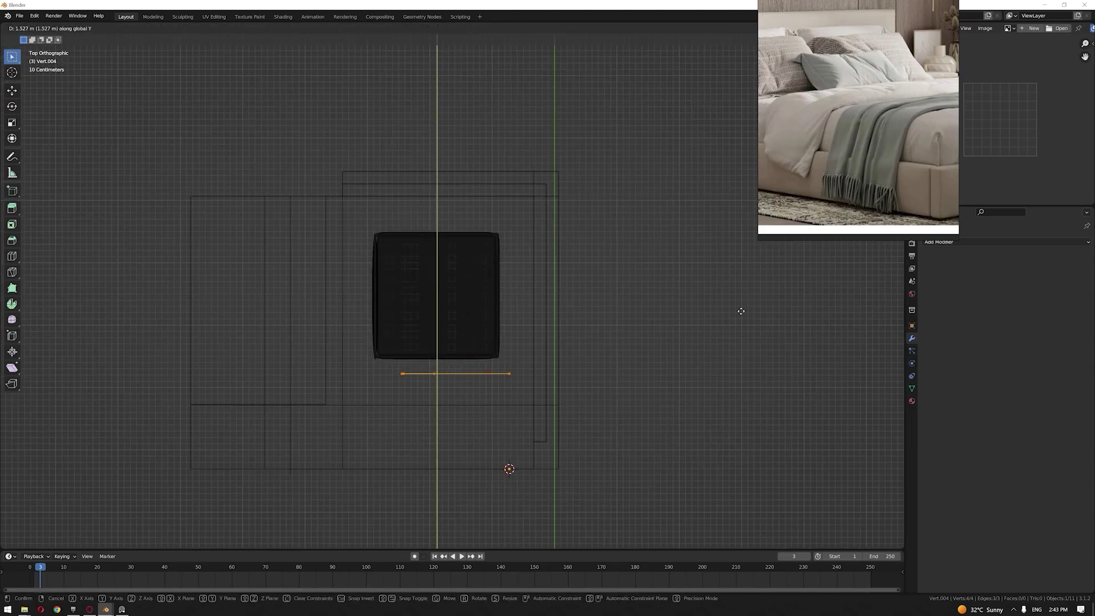
pyautogui.click(741, 310)
# Step: Extrude the duvet profile about 2.49 m along Y so it spans the bed's full width
pyautogui.scroll(2, 740, 325)
pyautogui.press('e')
pyautogui.press('y')
pyautogui.click(736, 126)
pyautogui.moveTo(735, 126); pyautogui.dragTo(607, 320, button='middle')
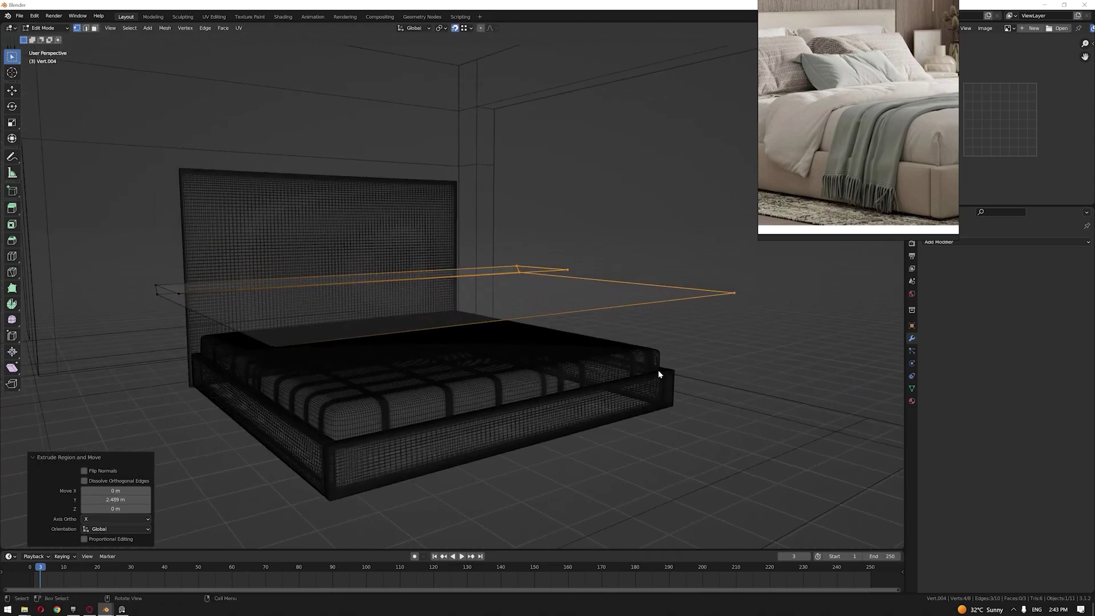
# Step: Switch off see-through display and divide the duvet's width with 12 evenly spaced loop cuts
pyautogui.hotkey('alt', 'z')
pyautogui.hotkey('ctrl', 'r')
pyautogui.scroll(10, 607, 319)
pyautogui.scroll(1, 607, 319)
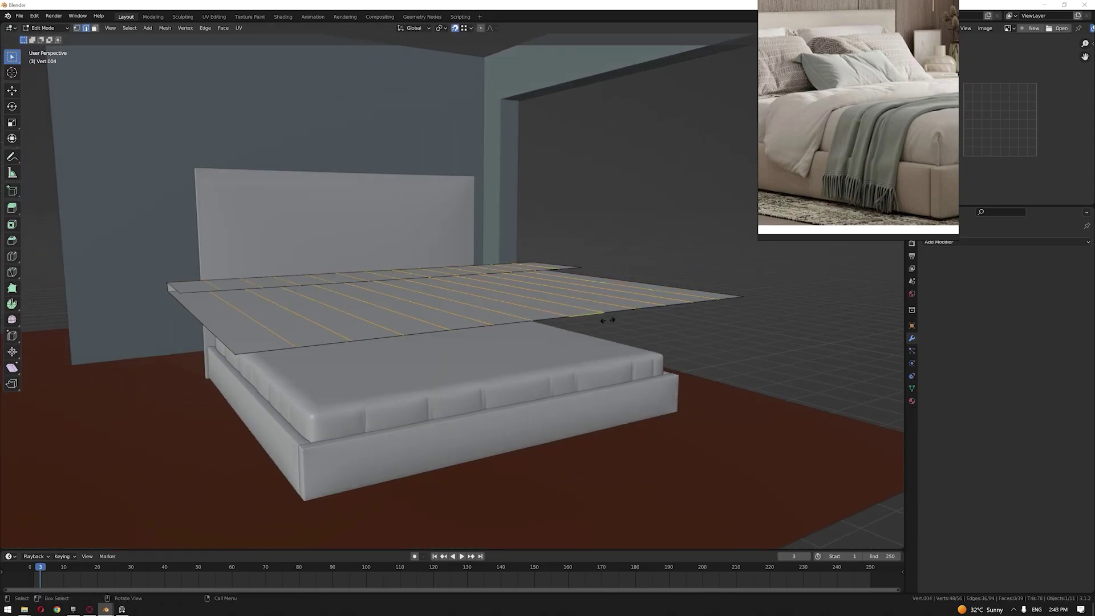
pyautogui.click(607, 320)
pyautogui.moveTo(607, 319); pyautogui.dragTo(636, 317, button='middle')
# Step: Add crosswise loop cuts to the duvet's main panel and its folded section to form an even grid
pyautogui.hotkey('ctrl', 'r')
pyautogui.scroll(7, 314, 357)
pyautogui.click(313, 357)
pyautogui.hotkey('ctrl', 'r')
pyautogui.moveTo(313, 356); pyautogui.dragTo(410, 364, button='middle')
pyautogui.scroll(2, 333, 371)
pyautogui.click(333, 371)
pyautogui.click(699, 262)
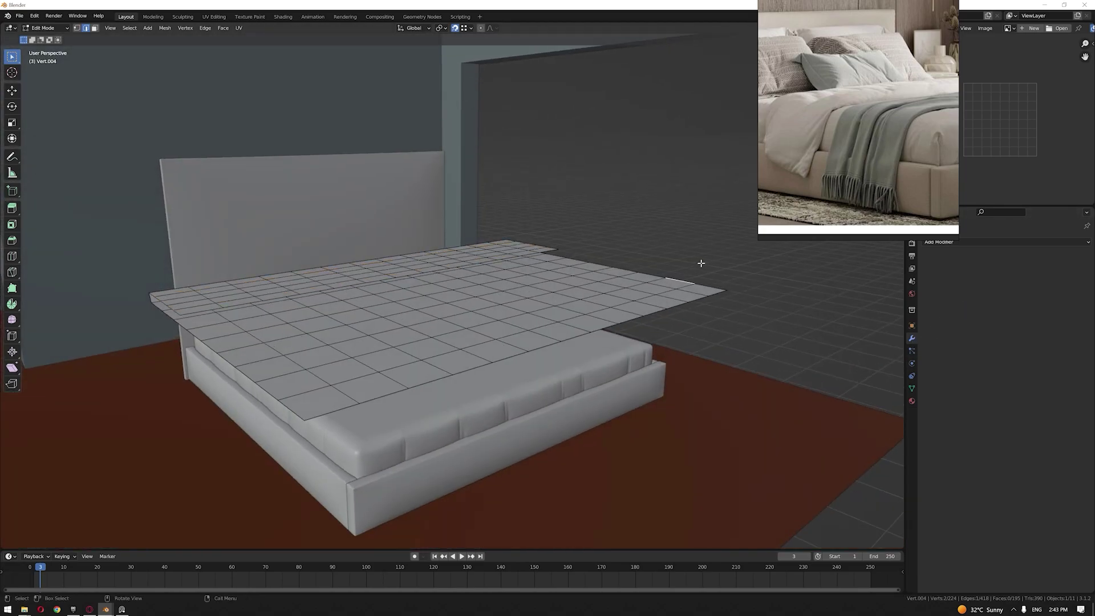
# Step: Add a Solidify modifier to the duvet with a thickness of 0.02 m
pyautogui.press('Tab')
pyautogui.click(991, 242)
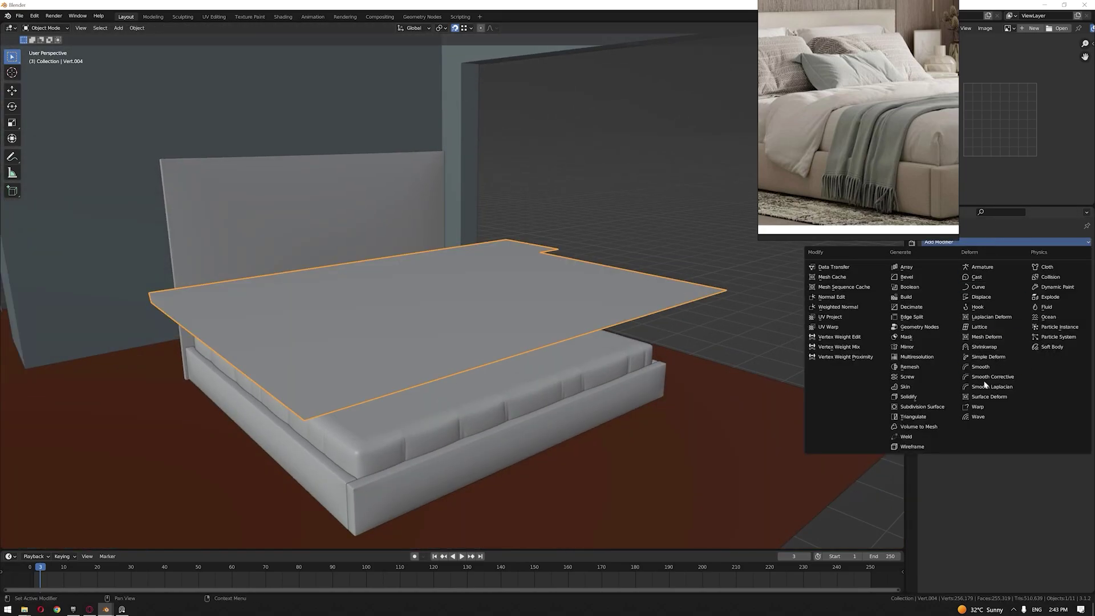
pyautogui.click(908, 396)
pyautogui.moveTo(647, 269); pyautogui.dragTo(546, 315, button='middle')
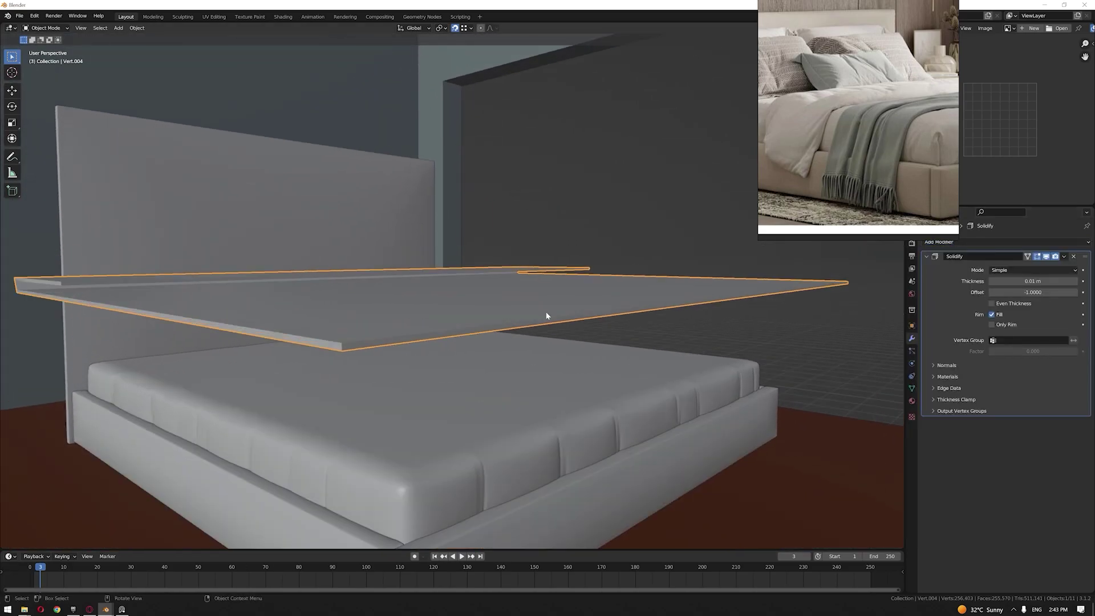
pyautogui.doubleClick(1032, 281)
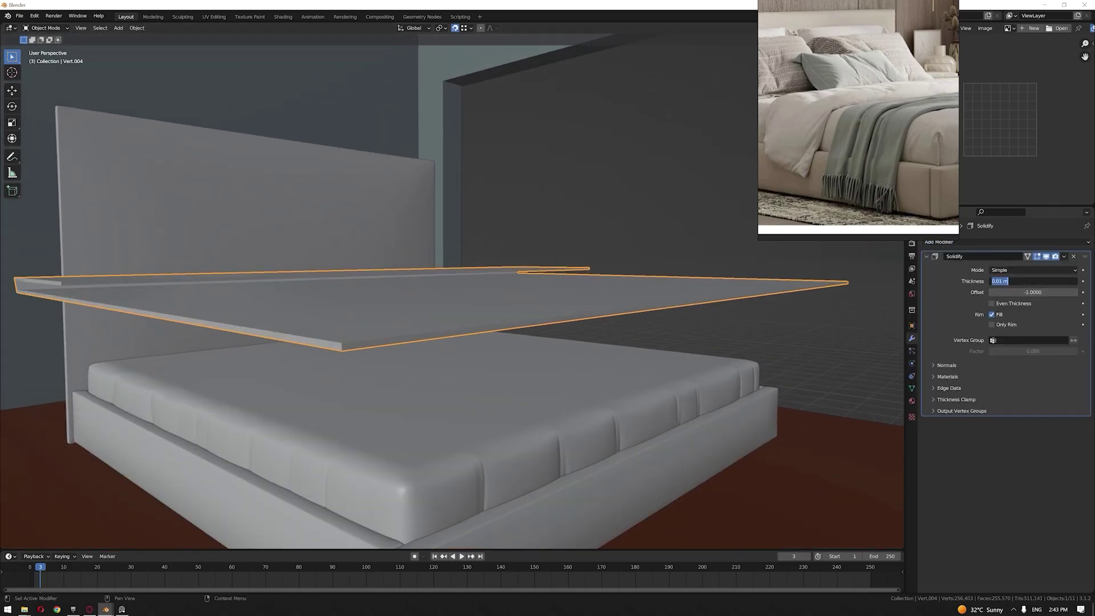
pyautogui.write('.02')
pyautogui.press('Return')
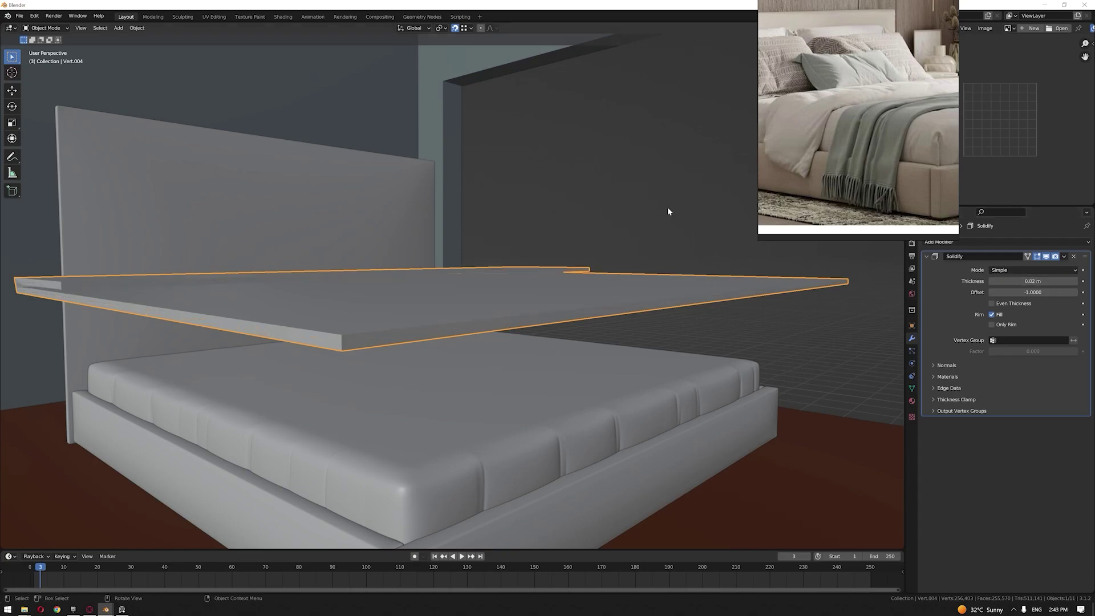
# Step: Enable Cloth physics on the duvet and return the timeline to frame 1
pyautogui.click(912, 364)
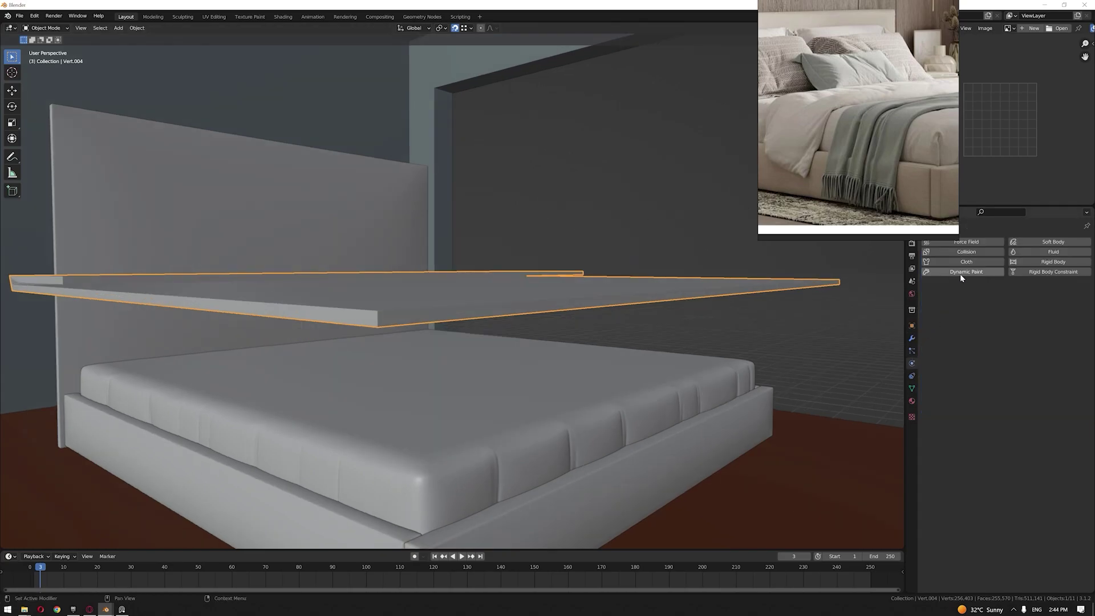
pyautogui.click(961, 261)
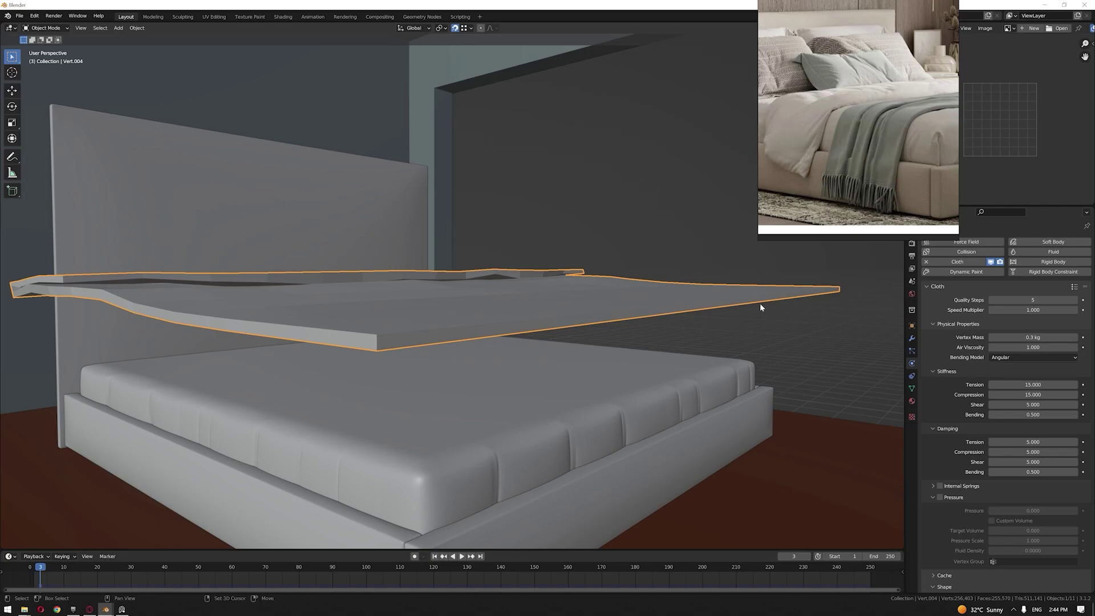
pyautogui.hotkey('shift', 'Left')
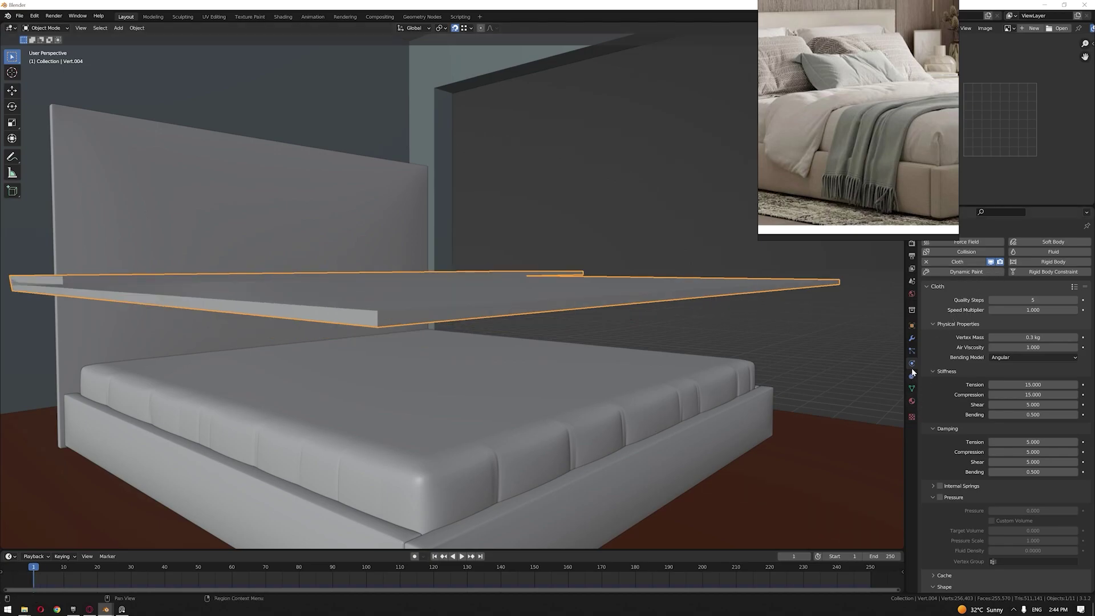
# Step: Add a Subdivision Surface modifier to the duvet and move Solidify to the end of the modifier stack
pyautogui.click(911, 339)
pyautogui.click(1018, 243)
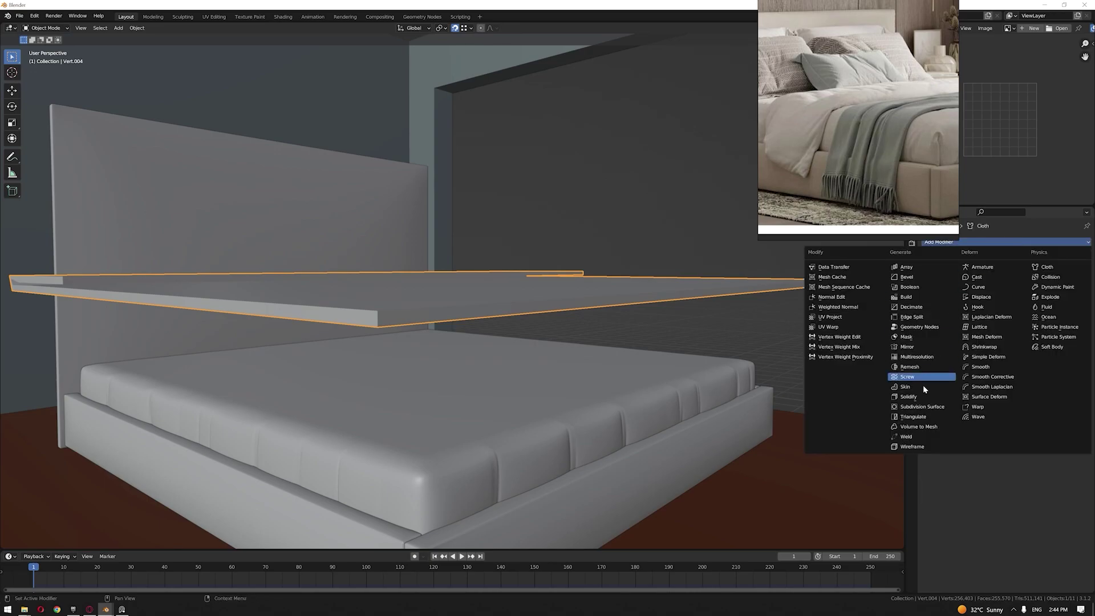
pyautogui.click(924, 407)
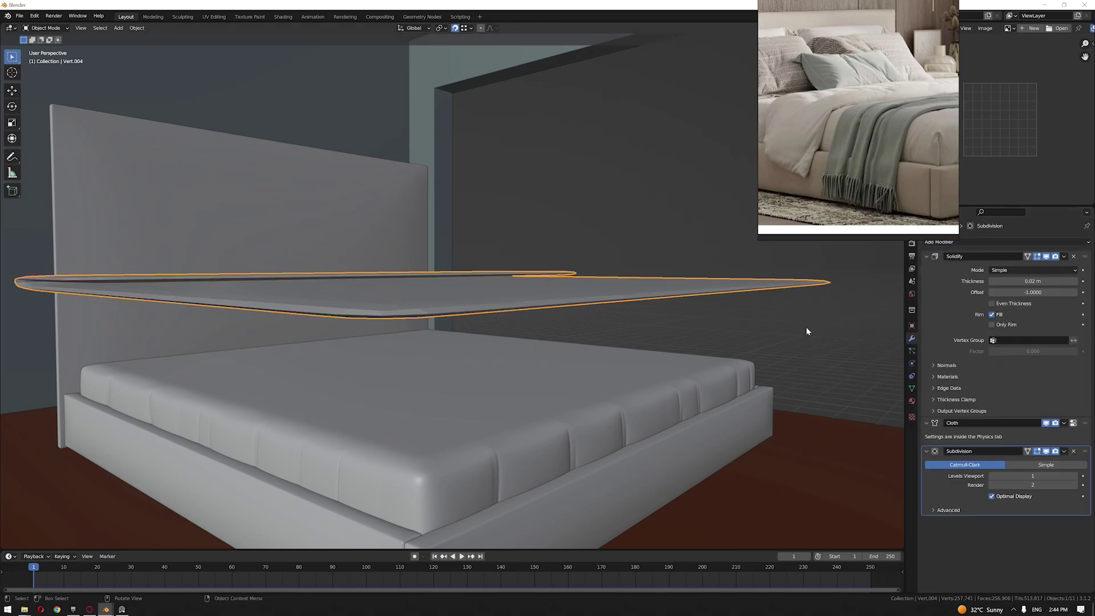
pyautogui.moveTo(1084, 257); pyautogui.dragTo(1083, 527)
# Step: Add a loop cut to the duvet mesh and slide it close to one side edge to sharpen its corners
pyautogui.moveTo(593, 230); pyautogui.dragTo(803, 417, button='middle')
pyautogui.scroll(3, 519, 336)
pyautogui.scroll(-3, 519, 336)
pyautogui.press('Tab')
pyautogui.hotkey('ctrl', 'r')
pyautogui.click(841, 426)
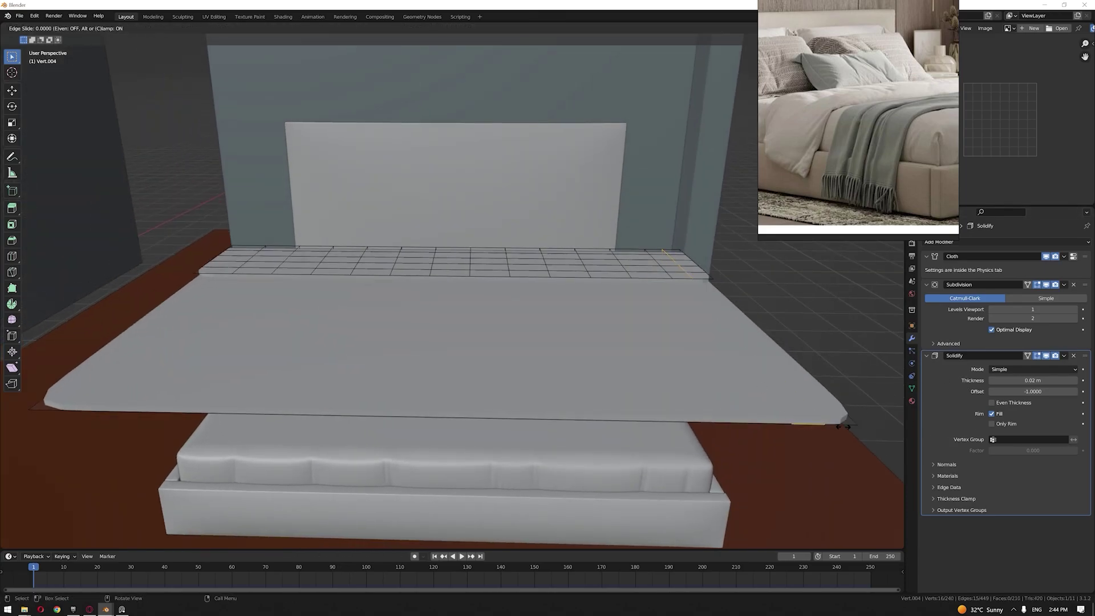
pyautogui.click(869, 455)
pyautogui.scroll(-3, 620, 350)
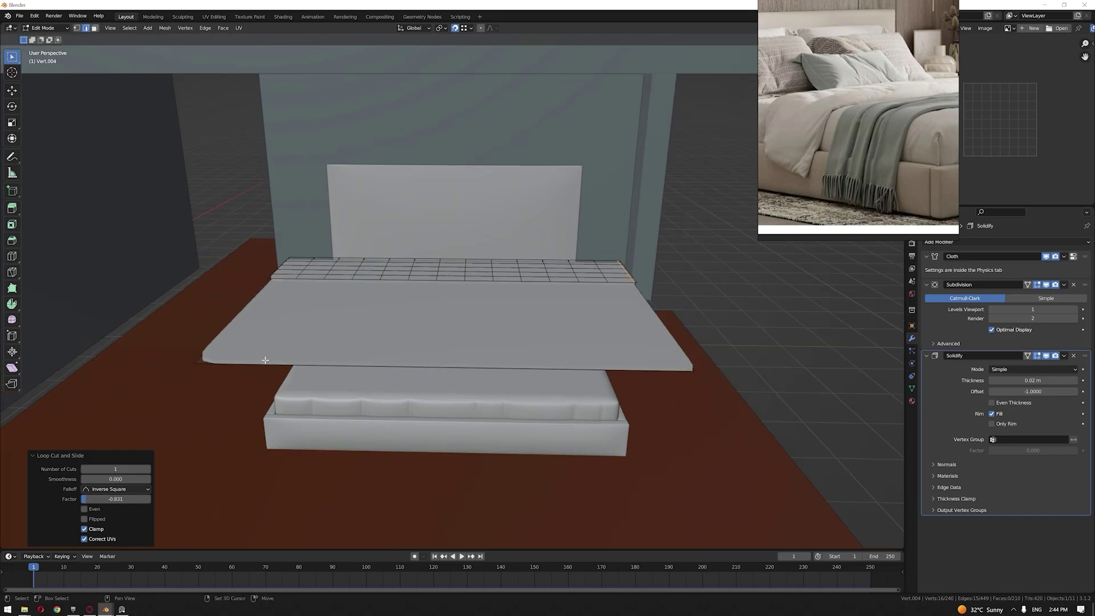
# Step: Add a matching loop cut close to the duvet's opposite side edge, leave mesh editing and deselect everything
pyautogui.scroll(3, 264, 359)
pyautogui.keyDown('shift'); pyautogui.moveTo(263, 359); pyautogui.dragTo(447, 354, button='middle'); pyautogui.keyUp('shift')
pyautogui.hotkey('ctrl', 'r')
pyautogui.click(475, 384)
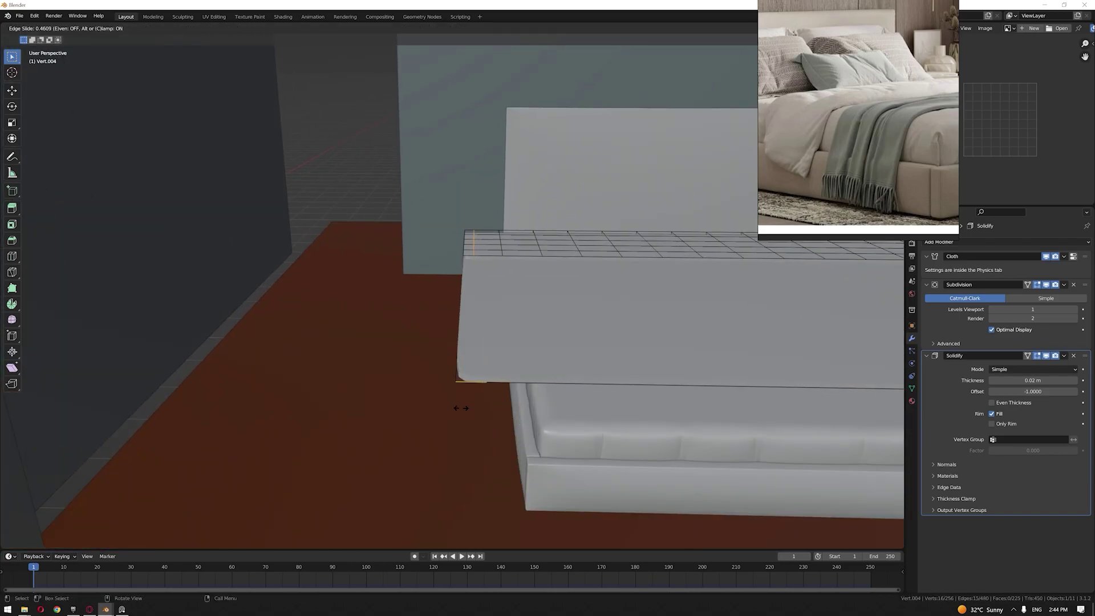
pyautogui.click(452, 406)
pyautogui.scroll(-3, 500, 329)
pyautogui.press('Tab')
pyautogui.moveTo(594, 315); pyautogui.dragTo(516, 347, button='middle')
pyautogui.hotkey('alt', 'a')
pyautogui.moveTo(579, 257); pyautogui.dragTo(637, 222, button='middle')
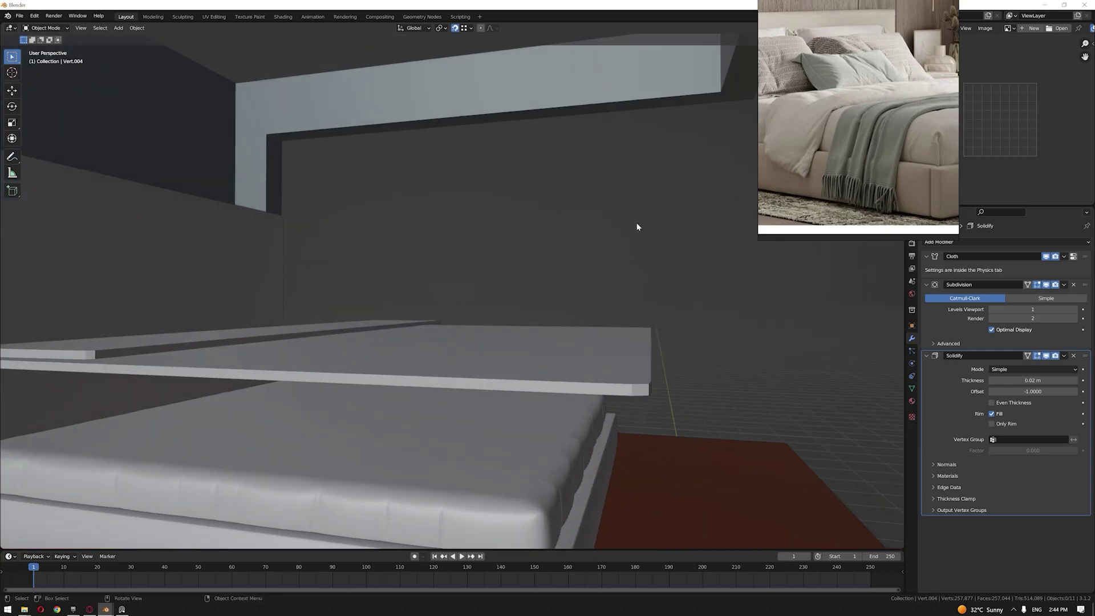
# Step: In front wireframe view, add a single vertex above the duvet and extrude it diagonally by about 0.14 m in X and -0.13 m in Z
pyautogui.press('KP_1')
pyautogui.press('z')
pyautogui.click(486, 222)
pyautogui.scroll(-2, 501, 220)
pyautogui.hotkey('shift', 'a')
pyautogui.moveTo(372, 239)
pyautogui.moveTo(434, 351)
pyautogui.click(516, 350)
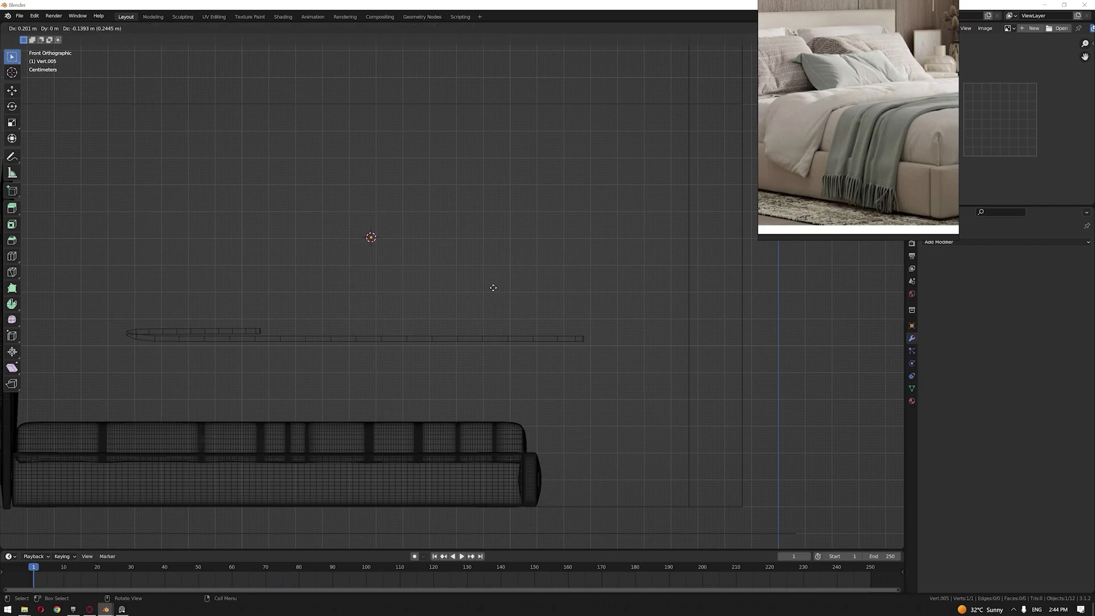
pyautogui.press('e')
pyautogui.click(528, 302)
# Step: Following the reference throw, extrude the profile back toward the headboard and slightly down, then about 0.48 m along X for its base
pyautogui.scroll(5, 893, 147)
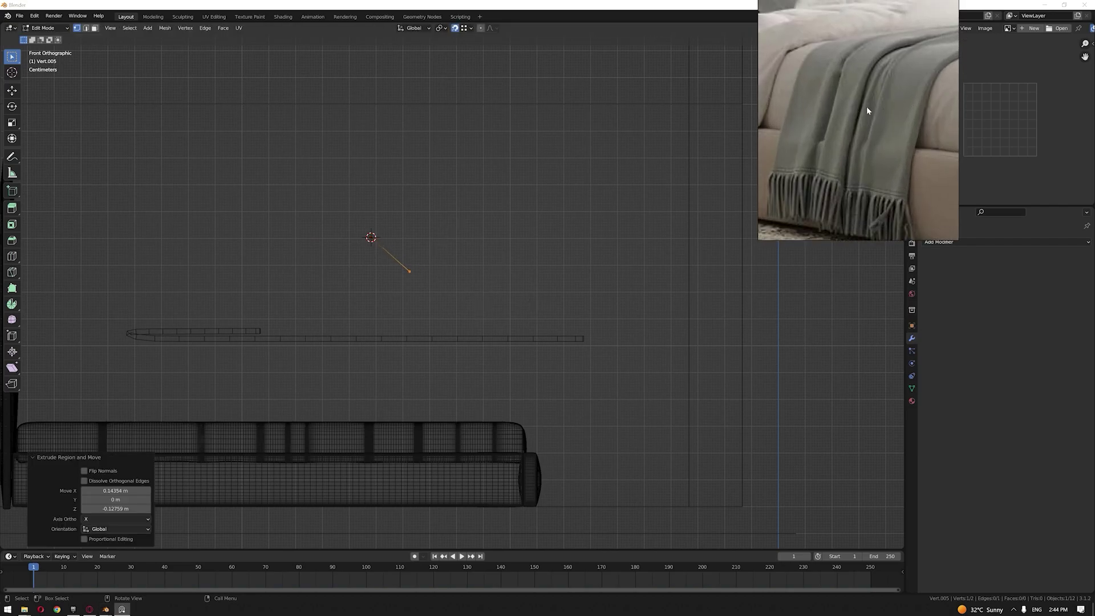
pyautogui.scroll(-3, 863, 117)
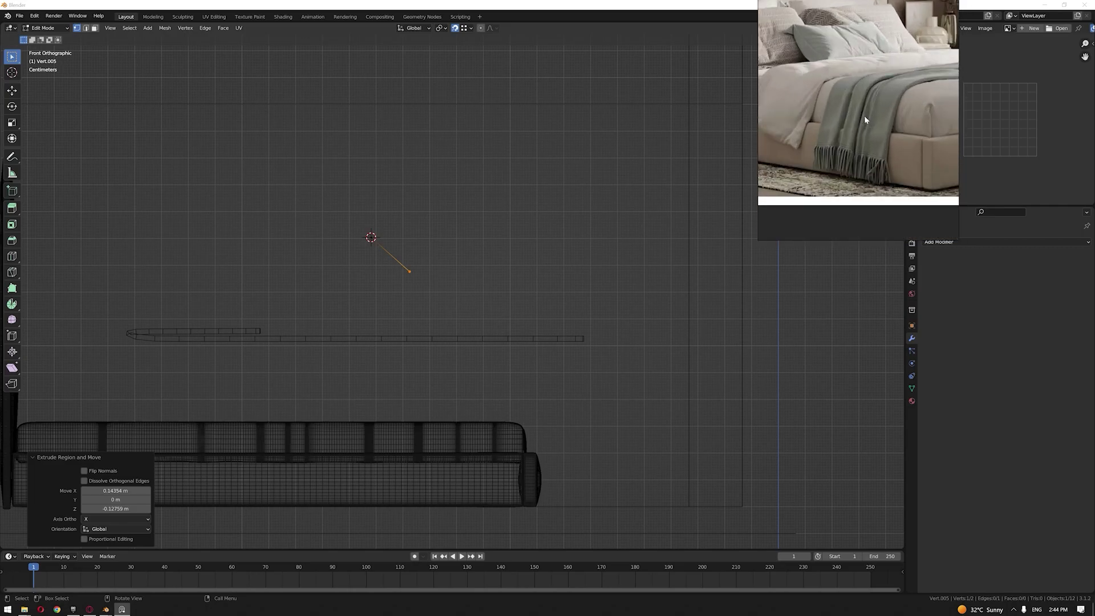
pyautogui.scroll(3, 391, 293)
pyautogui.scroll(-2, 379, 277)
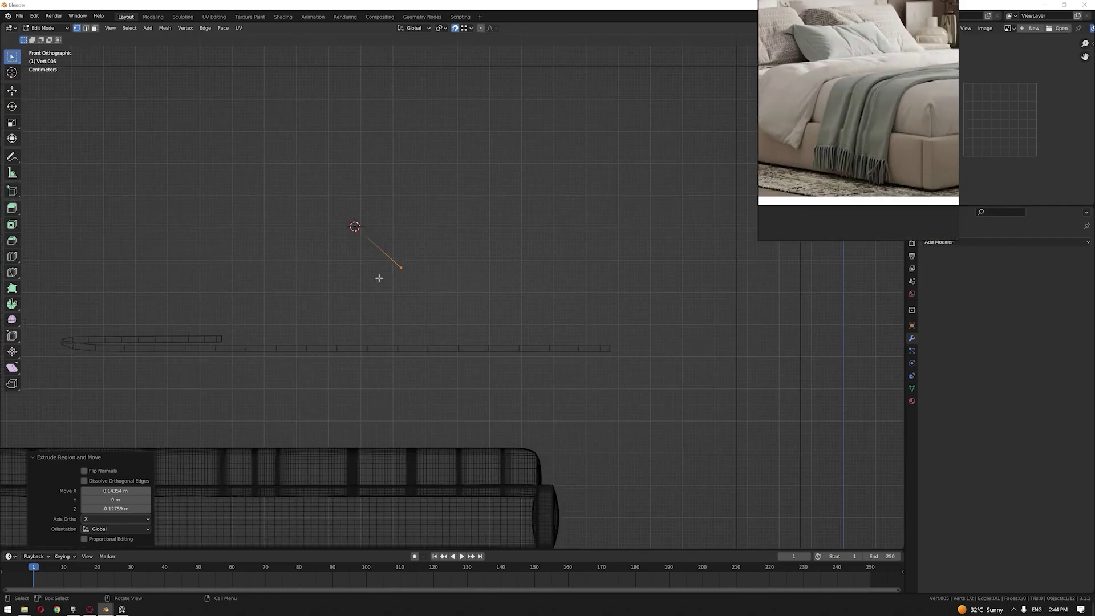
pyautogui.press('e')
pyautogui.click(313, 321)
pyautogui.press('e')
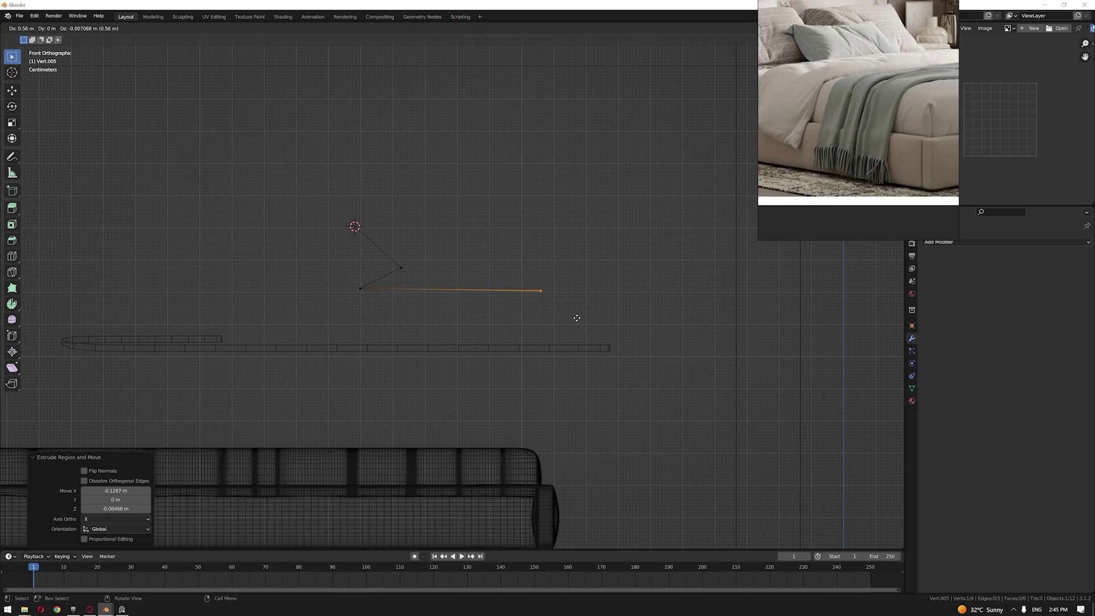
pyautogui.press('y')
pyautogui.press('x')
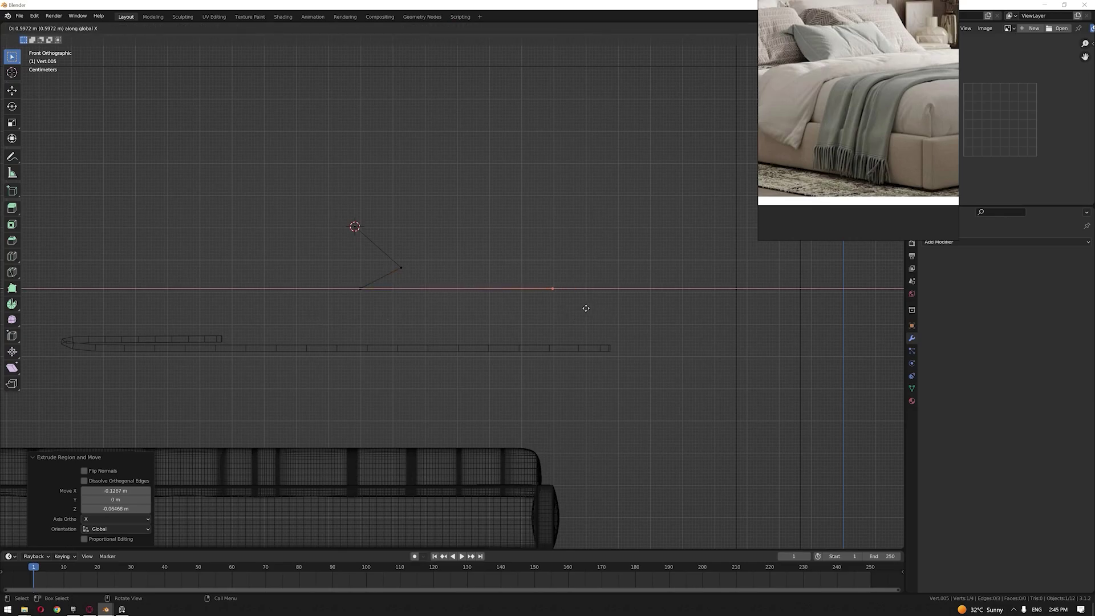
pyautogui.click(551, 311)
# Step: Extrude the opposite end of the throw profile inward and up, then diagonally outward to mirror the first side
pyautogui.press('e')
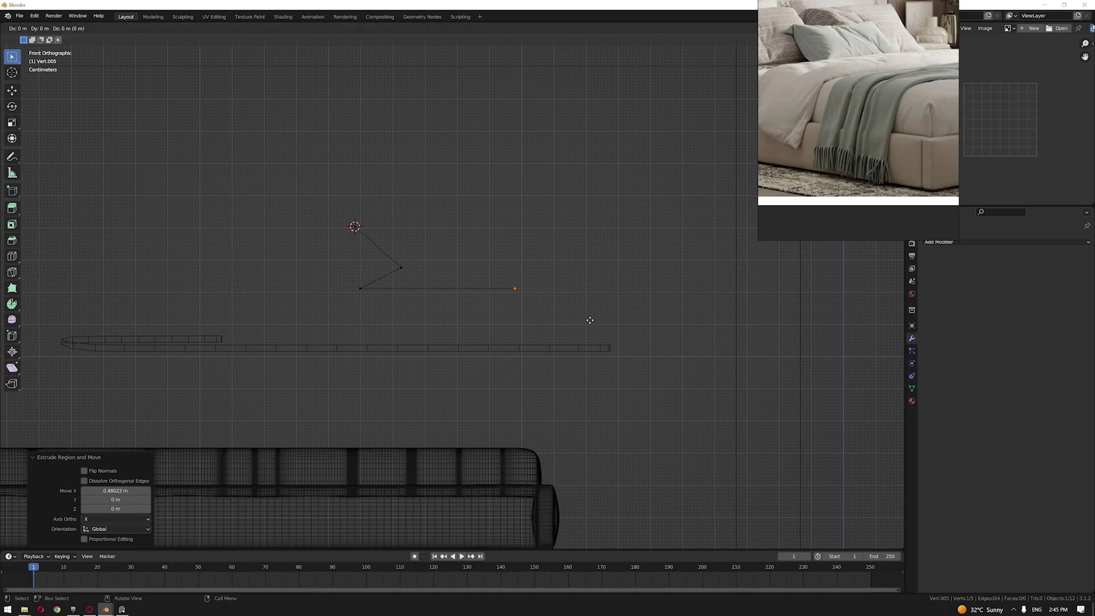
pyautogui.click(547, 299)
pyautogui.press('e')
pyautogui.click(605, 236)
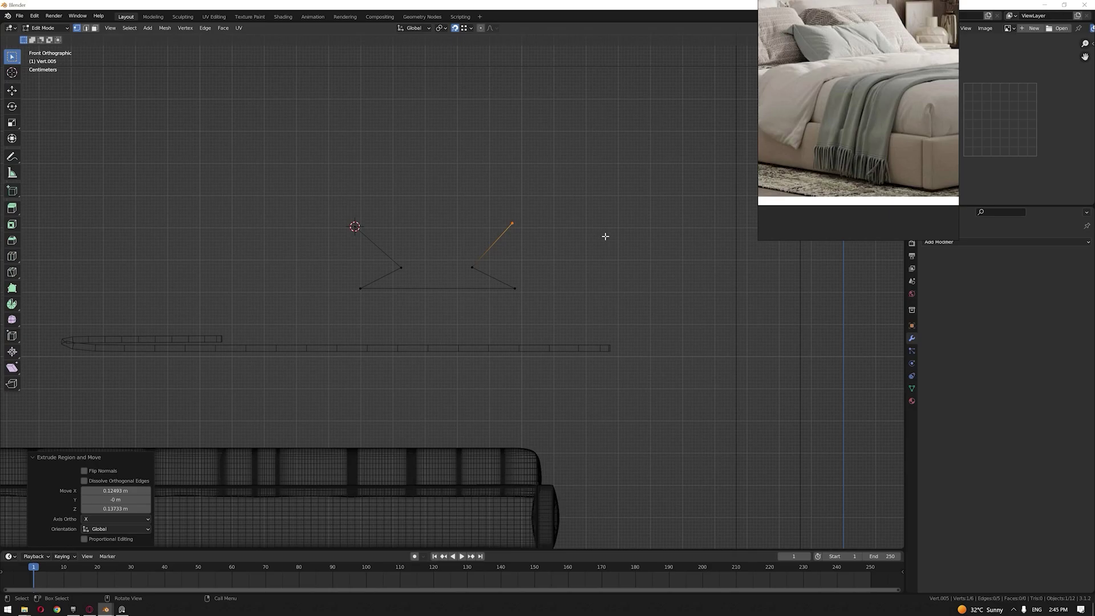
# Step: Move the throw profile along Y to just outside the duvet's near side edge
pyautogui.moveTo(546, 252); pyautogui.dragTo(473, 257, button='middle')
pyautogui.scroll(-8, 474, 257)
pyautogui.press('KP_7')
pyautogui.press('Tab')
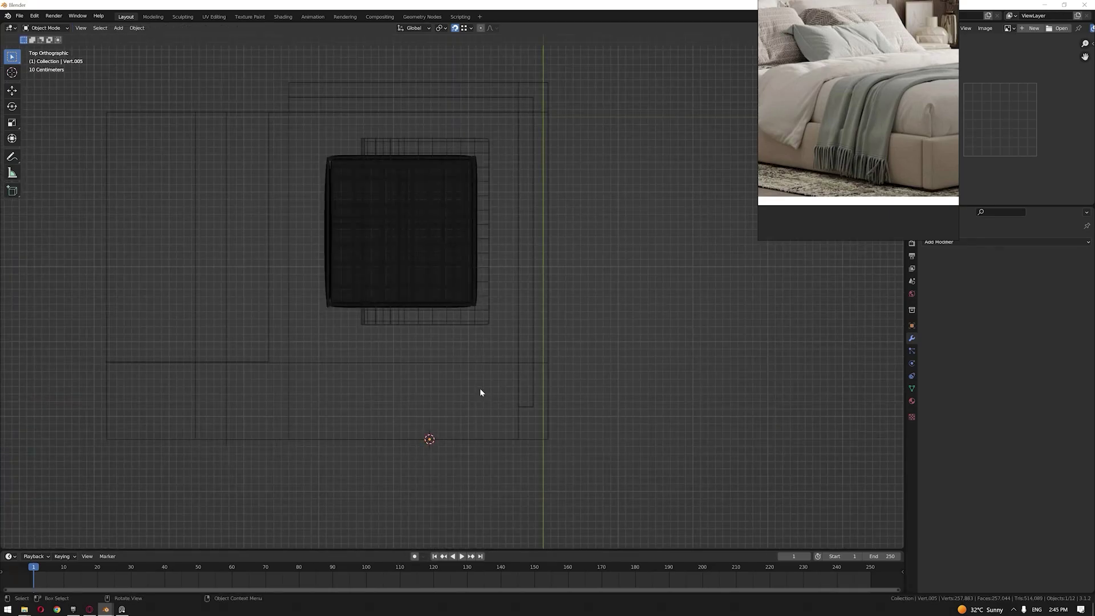
pyautogui.press('g')
pyautogui.press('y')
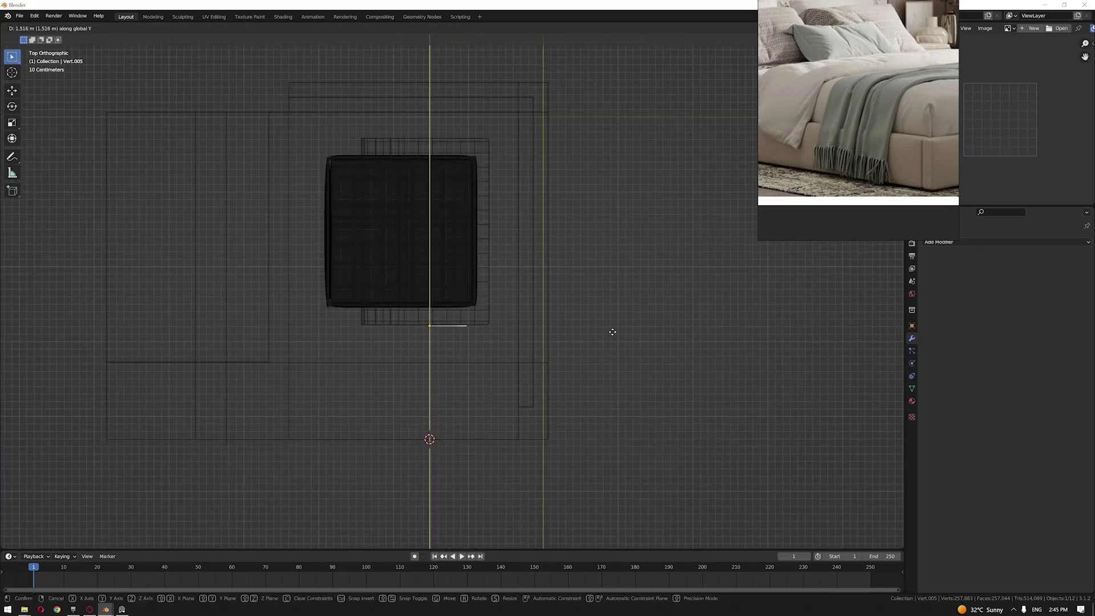
pyautogui.click(619, 348)
# Step: Extrude the throw profile about 2.94 m along Y across the duvet and switch the viewport to solid shading
pyautogui.press('Tab')
pyautogui.press('e')
pyautogui.press('y')
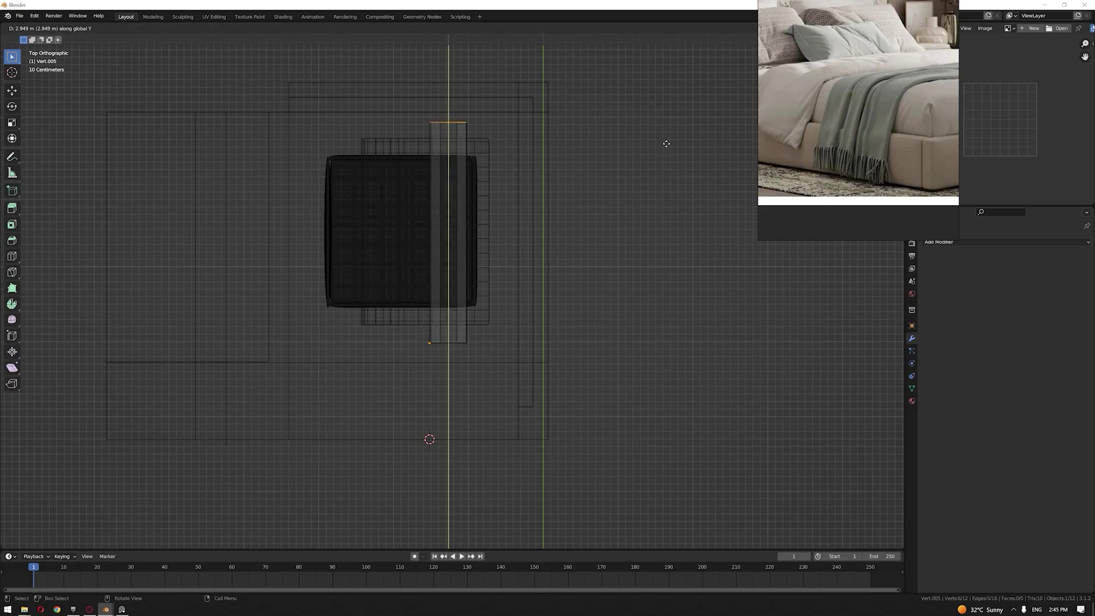
pyautogui.click(665, 148)
pyautogui.moveTo(665, 148); pyautogui.dragTo(451, 325, button='middle')
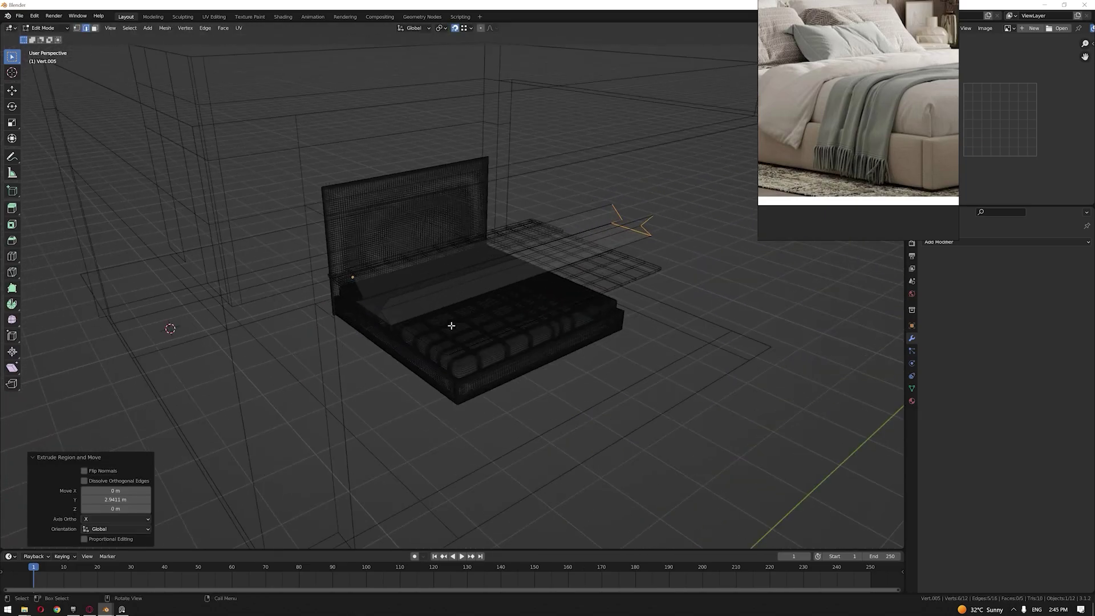
pyautogui.scroll(5, 451, 326)
pyautogui.press('z')
pyautogui.click(586, 334)
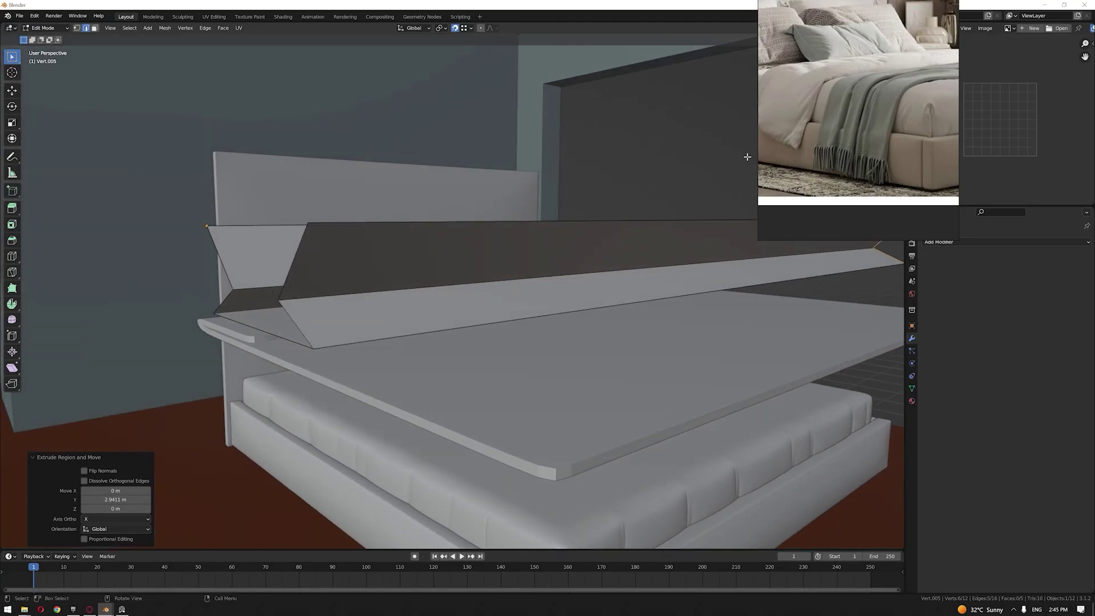
# Step: Divide the throw's upper slanted face lengthwise with 10 loop cuts
pyautogui.scroll(2, 225, 307)
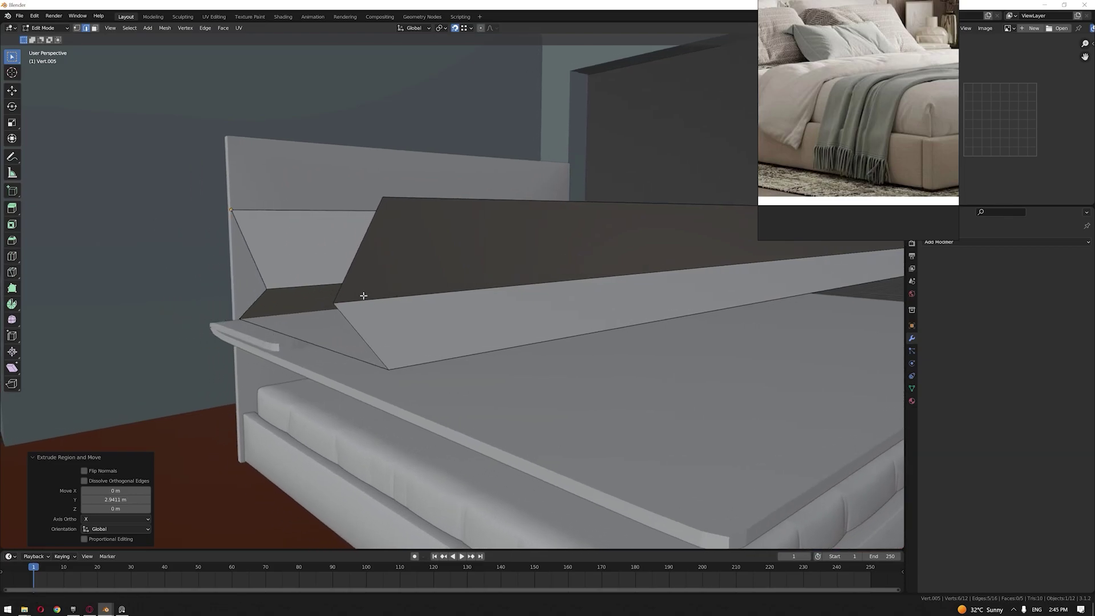
pyautogui.click(359, 253)
pyautogui.hotkey('ctrl', 'r')
pyautogui.scroll(9, 358, 256)
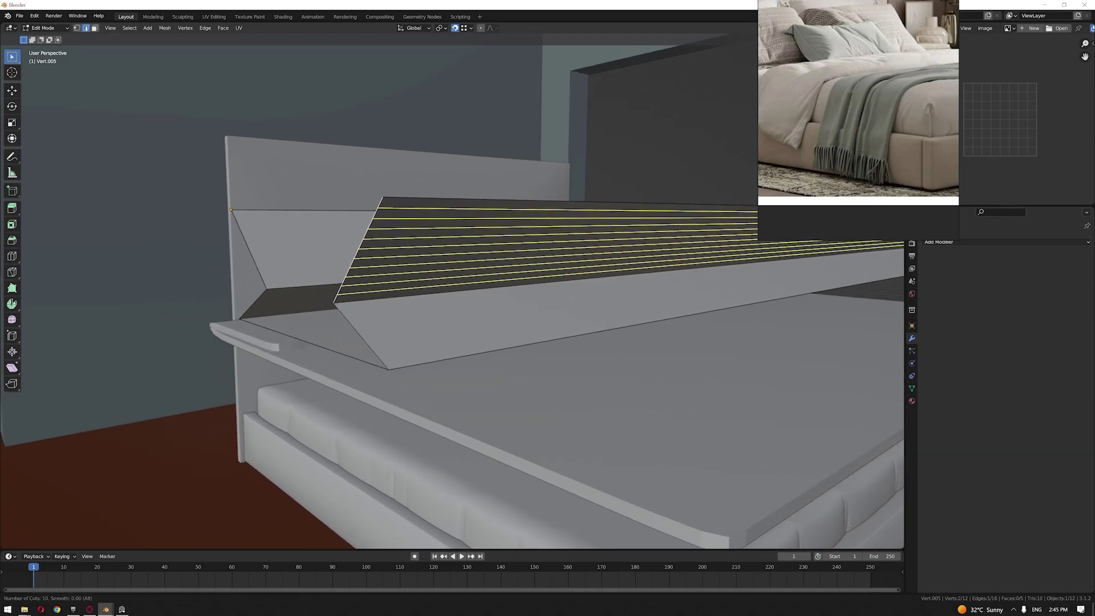
# Step: Add evenly spaced lengthwise loop cuts to the folded throw blanket's upper dark panel (10 cuts), front panel and bottom panel
pyautogui.click(358, 256)
pyautogui.hotkey('ctrl', 'r')
pyautogui.scroll(5, 353, 319)
pyautogui.click(351, 318)
pyautogui.rightClick(349, 318)
pyautogui.hotkey('ctrl', 'r')
pyautogui.scroll(10, 338, 344)
pyautogui.click(339, 346)
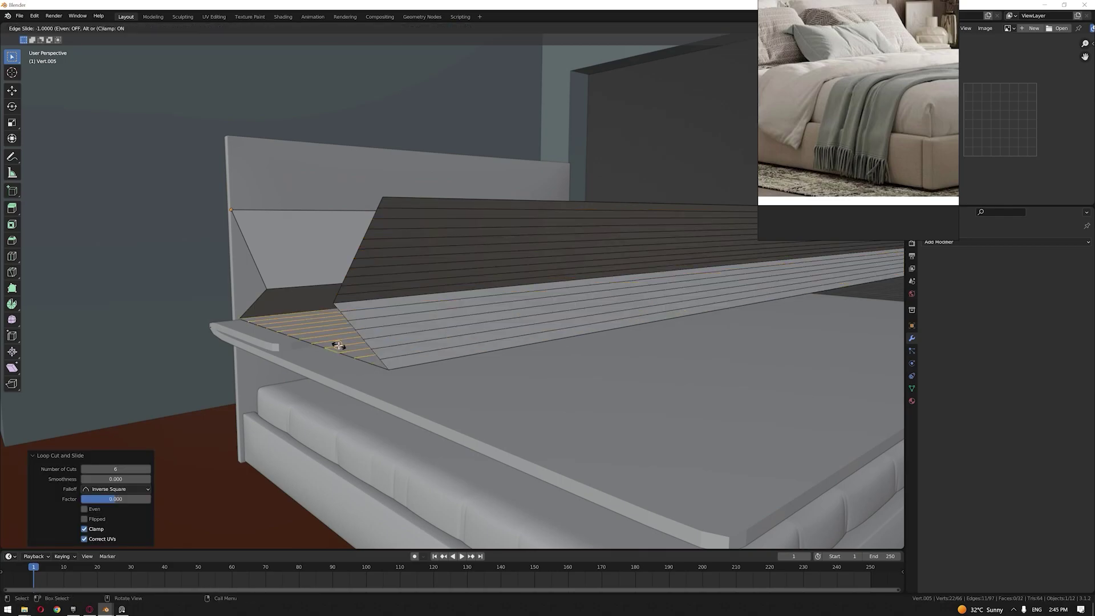
pyautogui.rightClick(339, 345)
# Step: Add evenly spaced lengthwise loop cuts to the blanket's two remaining rear panels near the headboard
pyautogui.hotkey('ctrl', 'r')
pyautogui.scroll(5, 257, 263)
pyautogui.click(256, 263)
pyautogui.rightClick(256, 264)
pyautogui.hotkey('ctrl', 'r')
pyautogui.scroll(4, 258, 301)
pyautogui.click(258, 301)
pyautogui.rightClick(258, 301)
# Step: Divide the whole blanket crosswise with many evenly spaced loop cuts to form a dense grid of roughly square faces
pyautogui.moveTo(590, 326); pyautogui.dragTo(581, 342, button='middle')
pyautogui.hotkey('ctrl', 'r')
pyautogui.scroll(20, 549, 368)
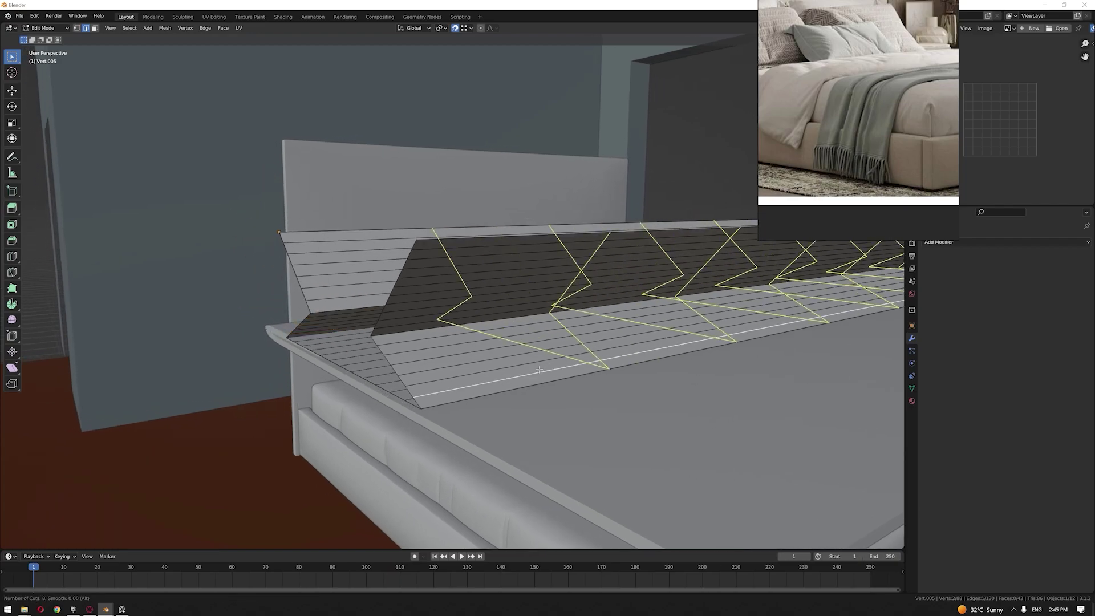
pyautogui.click(488, 410)
pyautogui.rightClick(488, 409)
# Step: Select the edge loop along the blanket's near end and keep every other edge with Checker Deselect, offset 0
pyautogui.moveTo(488, 410); pyautogui.dragTo(435, 227, button='middle')
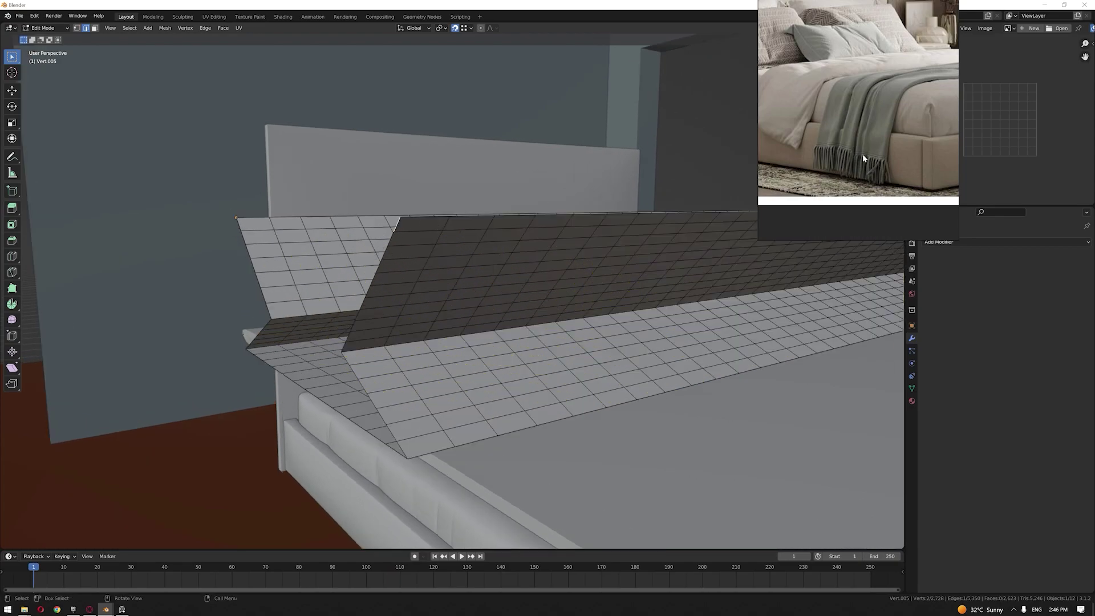
pyautogui.moveTo(406, 293); pyautogui.dragTo(462, 291, button='middle')
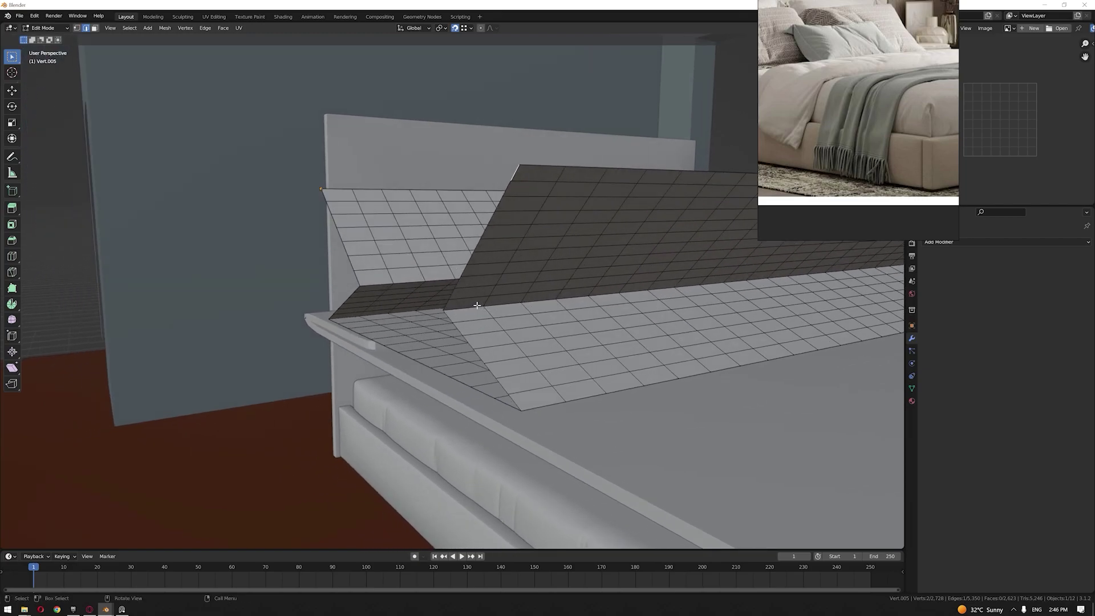
pyautogui.keyDown('alt'); pyautogui.click(507, 189); pyautogui.keyUp('alt')
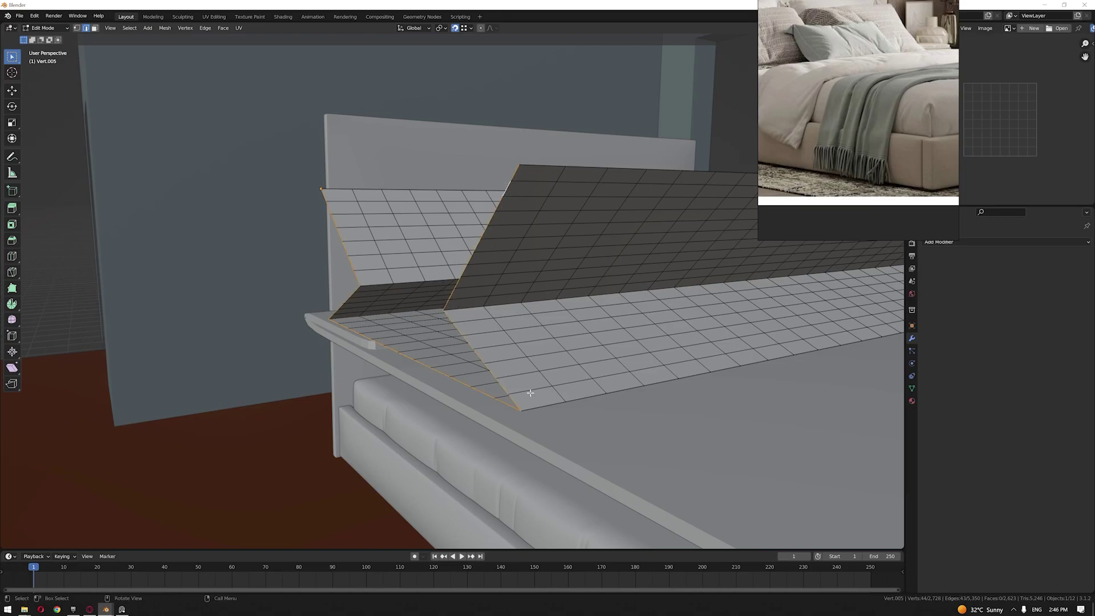
pyautogui.click(129, 27)
pyautogui.click(154, 110)
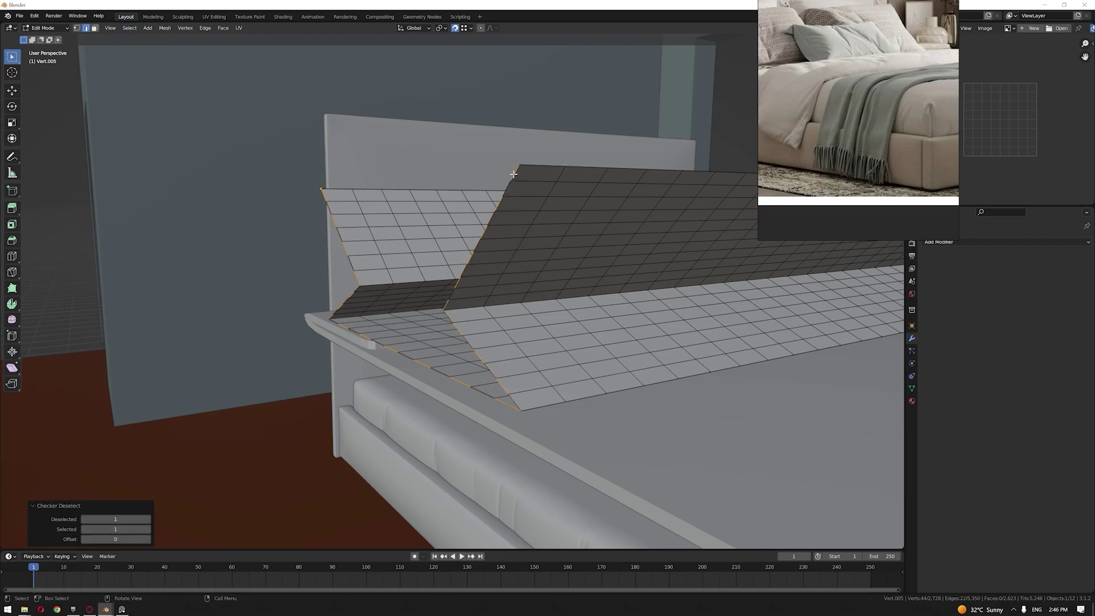
pyautogui.moveTo(91, 541); pyautogui.dragTo(105, 541)
pyautogui.click(83, 540)
# Step: Extrude the alternating end edges about 0.115 m outward along the negative global Y axis as fringe strips
pyautogui.press('e')
pyautogui.press('y')
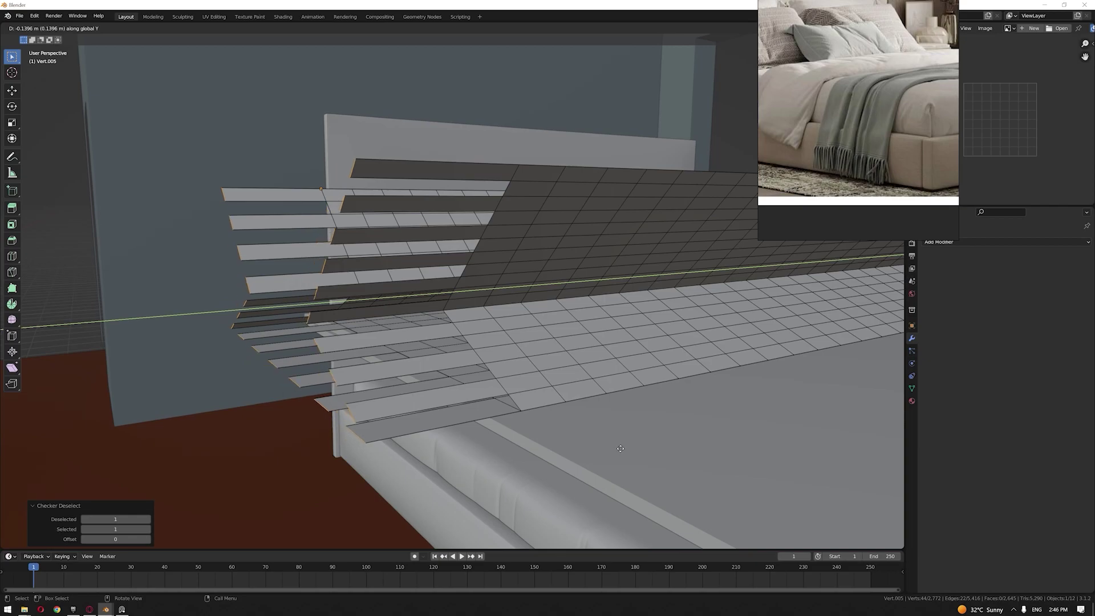
pyautogui.click(642, 448)
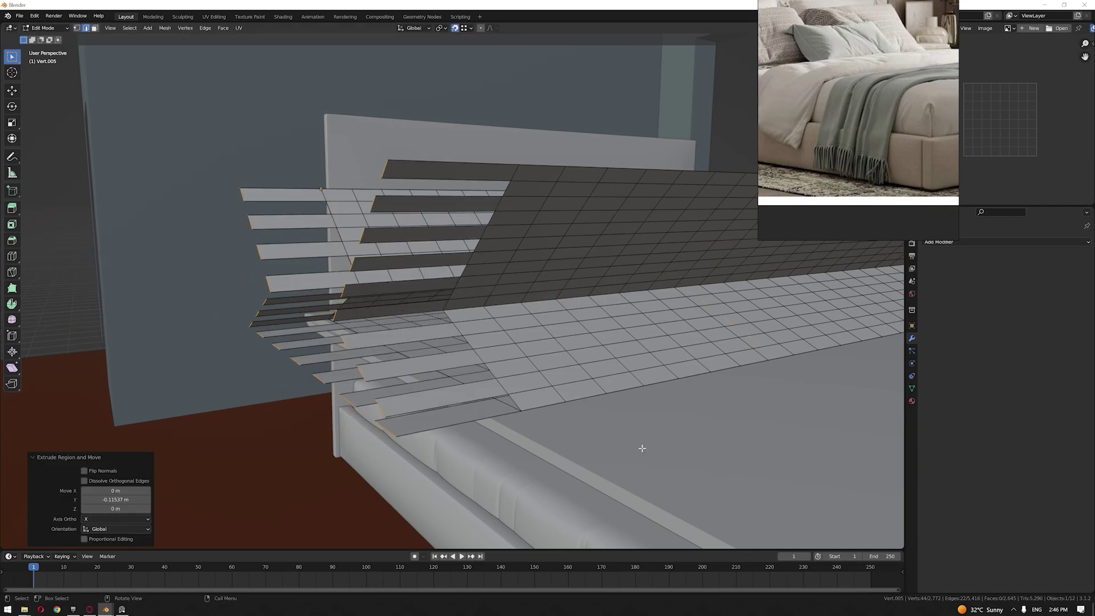
# Step: Select only the long side edges of all the fringe strips at the blanket's end, using wireframe shading to include hidden ones
pyautogui.click(446, 420)
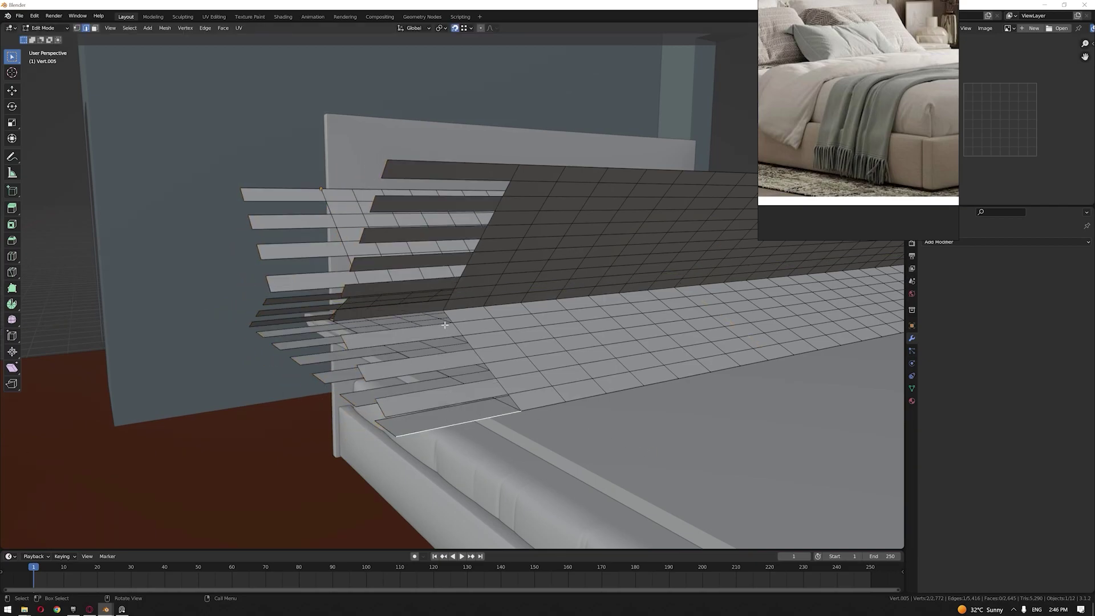
pyautogui.moveTo(389, 351); pyautogui.dragTo(476, 301, button='middle')
pyautogui.moveTo(410, 505); pyautogui.dragTo(384, 139)
pyautogui.moveTo(418, 139)
pyautogui.mouseDown(button='middle')
pyautogui.moveTo(441, 139)
pyautogui.moveTo(472, 231)
pyautogui.moveTo(447, 246)
pyautogui.mouseUp(button='middle')
pyautogui.press('z')
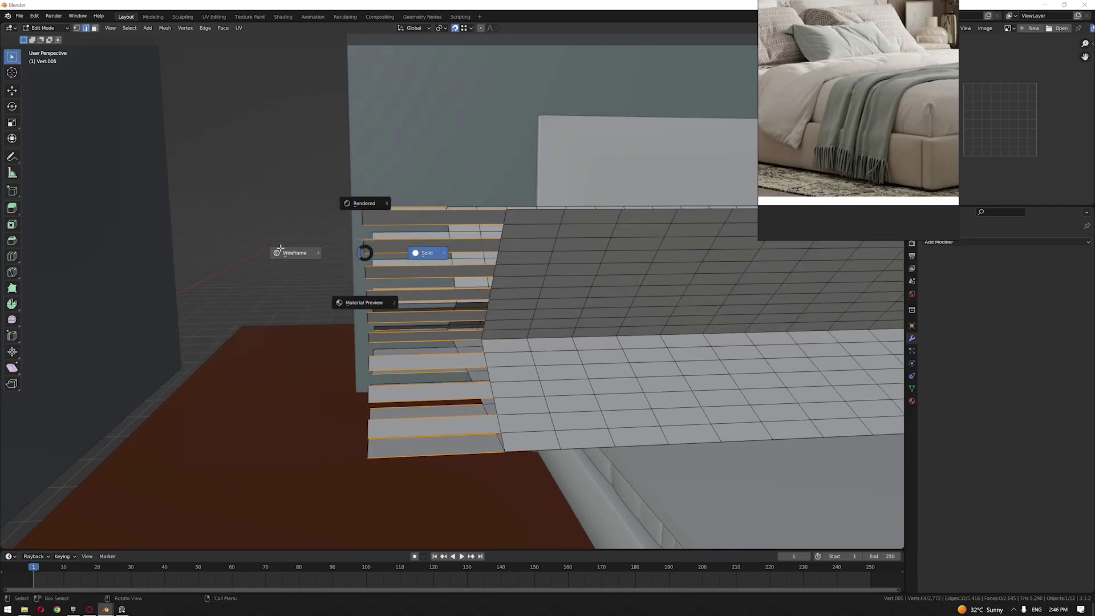
pyautogui.click(290, 254)
pyautogui.keyDown('shift'); pyautogui.moveTo(416, 159); pyautogui.dragTo(402, 491); pyautogui.keyUp('shift')
pyautogui.moveTo(445, 367); pyautogui.dragTo(485, 360, button='middle')
pyautogui.press('z')
pyautogui.click(622, 359)
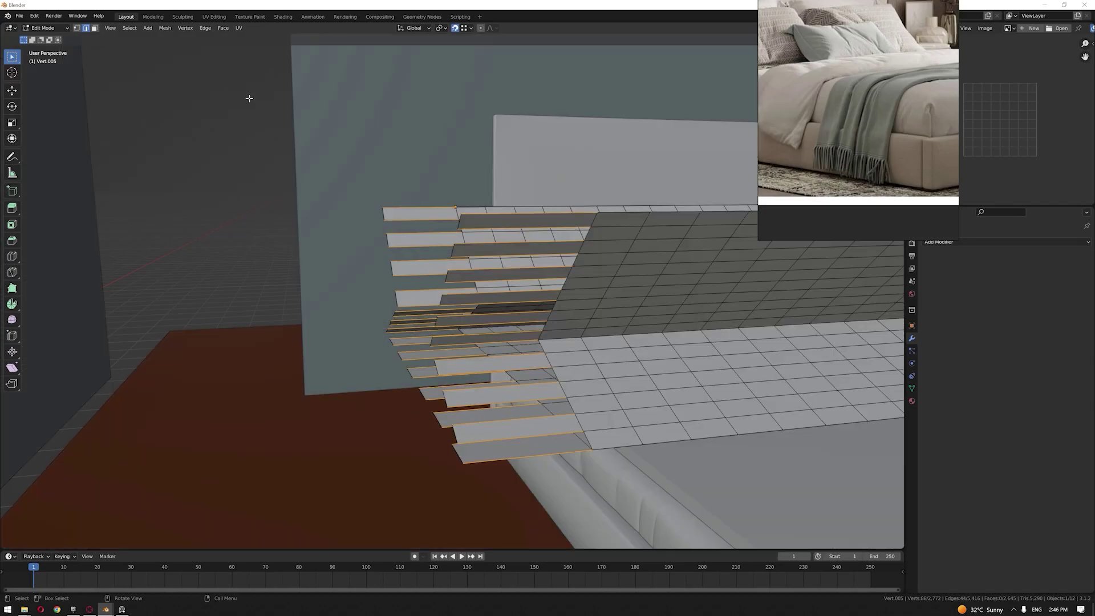
# Step: Subdivide the fringe strips across their length with Subdivide Edge-Ring using 3 cuts, and return to Object Mode
pyautogui.click(207, 29)
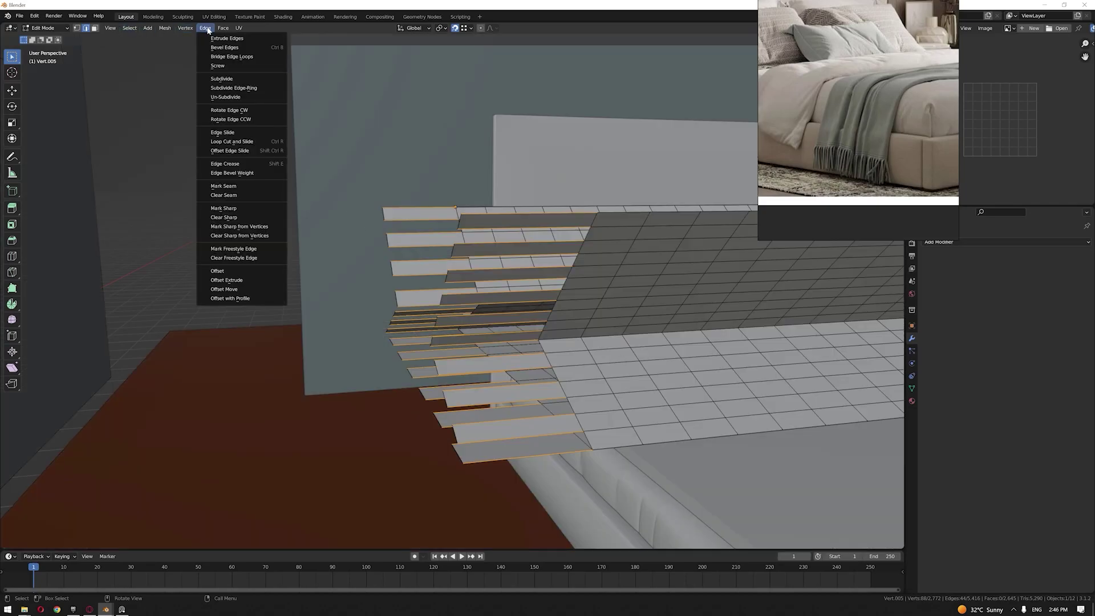
pyautogui.click(245, 88)
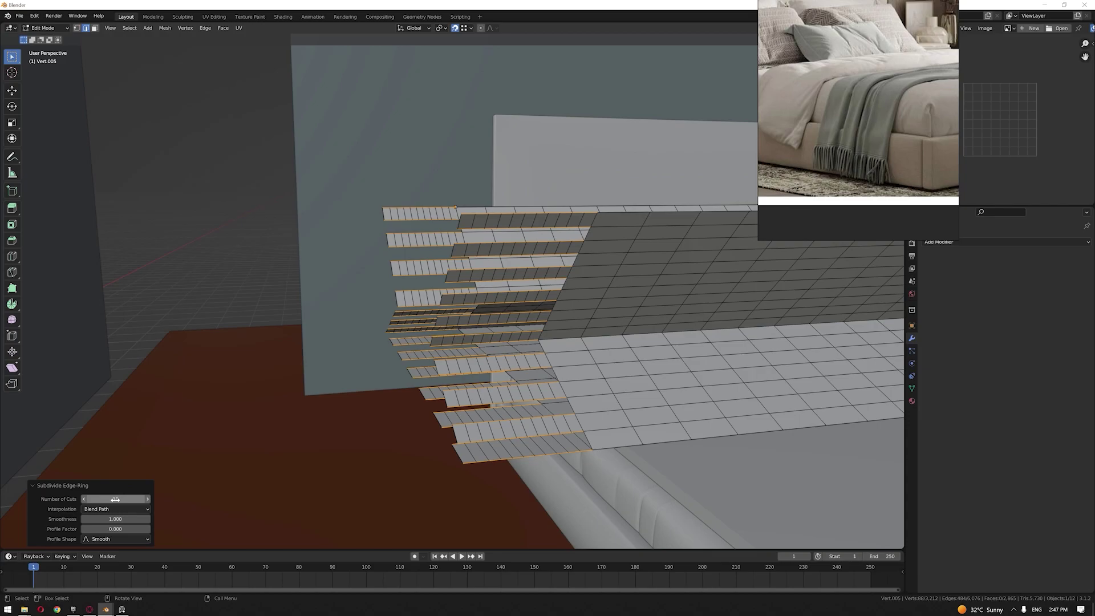
pyautogui.click(84, 500)
pyautogui.click(84, 501)
pyautogui.click(84, 501)
pyautogui.click(83, 501)
pyautogui.click(84, 500)
pyautogui.click(83, 500)
pyautogui.click(84, 501)
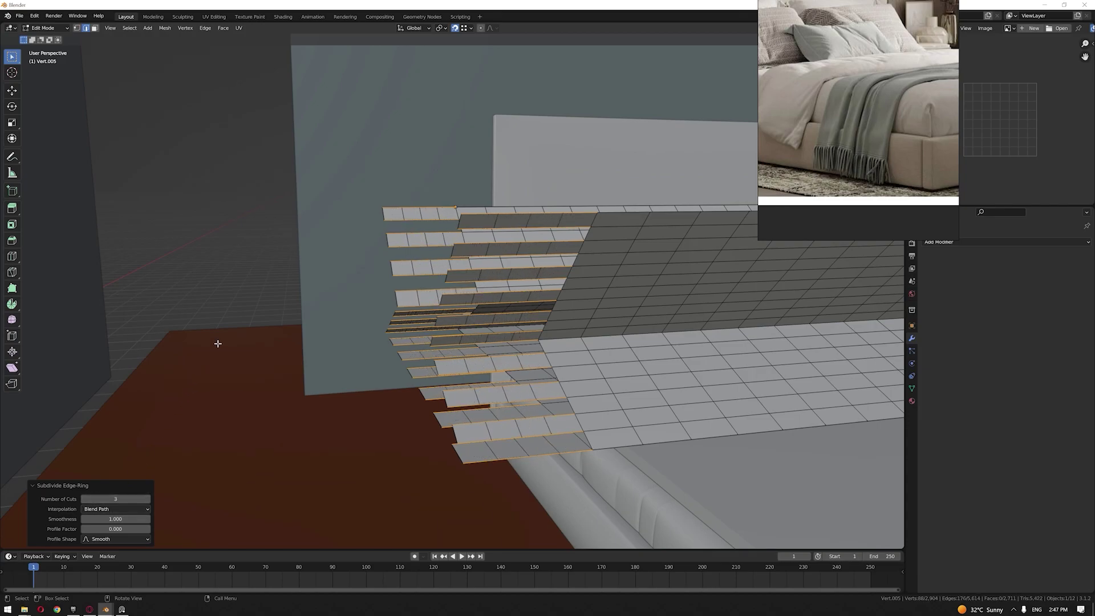
pyautogui.moveTo(362, 262); pyautogui.dragTo(692, 299, button='middle')
pyautogui.press('Tab')
# Step: Check the duvet's modifiers for reference and add a Solidify modifier to the fringed throw blanket
pyautogui.moveTo(728, 330); pyautogui.dragTo(599, 254, button='middle')
pyautogui.click(630, 346)
pyautogui.click(599, 255)
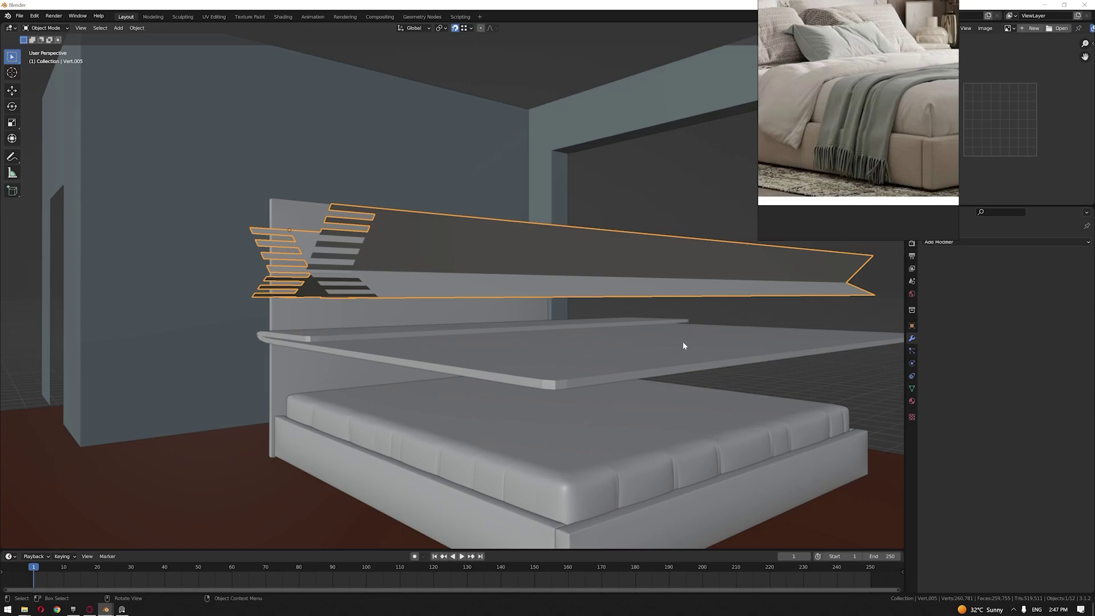
pyautogui.moveTo(629, 354); pyautogui.dragTo(707, 316, button='middle')
pyautogui.click(651, 299)
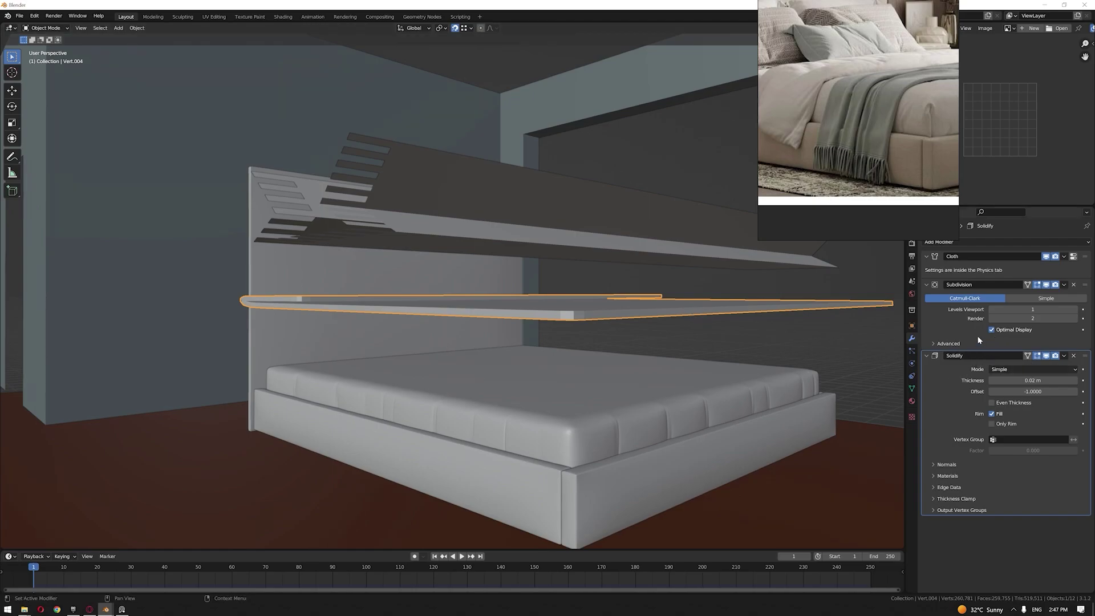
pyautogui.moveTo(652, 350); pyautogui.dragTo(633, 349, button='middle')
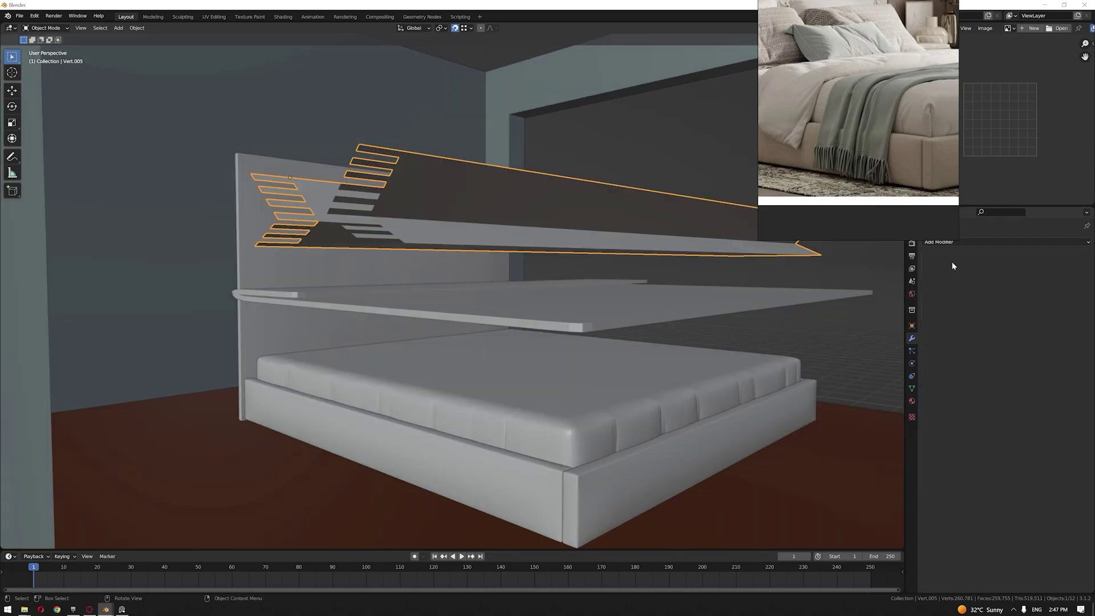
pyautogui.click(992, 241)
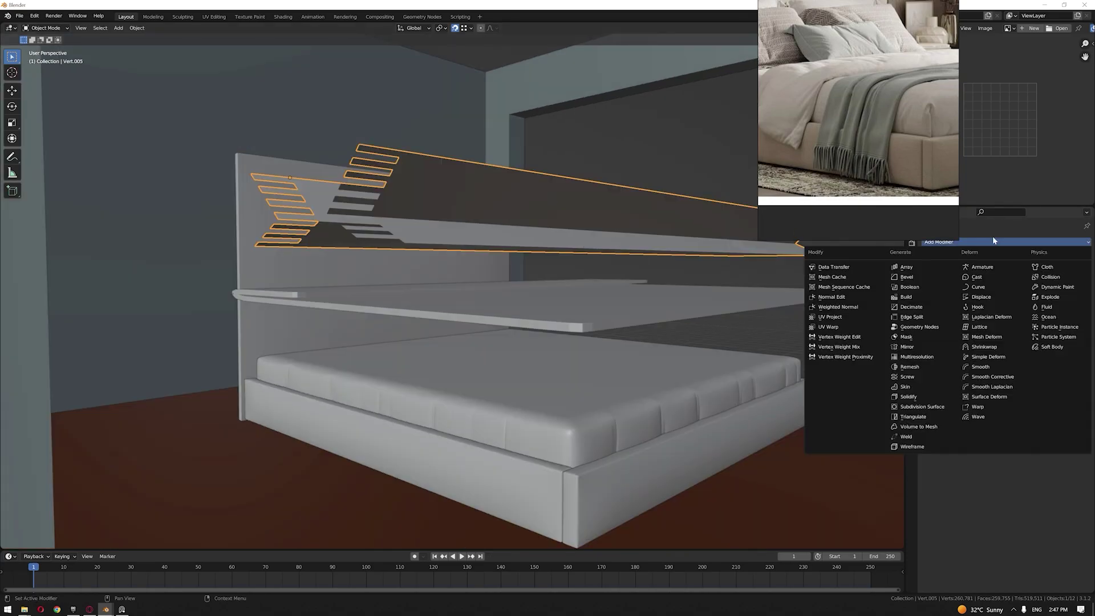
pyautogui.click(907, 397)
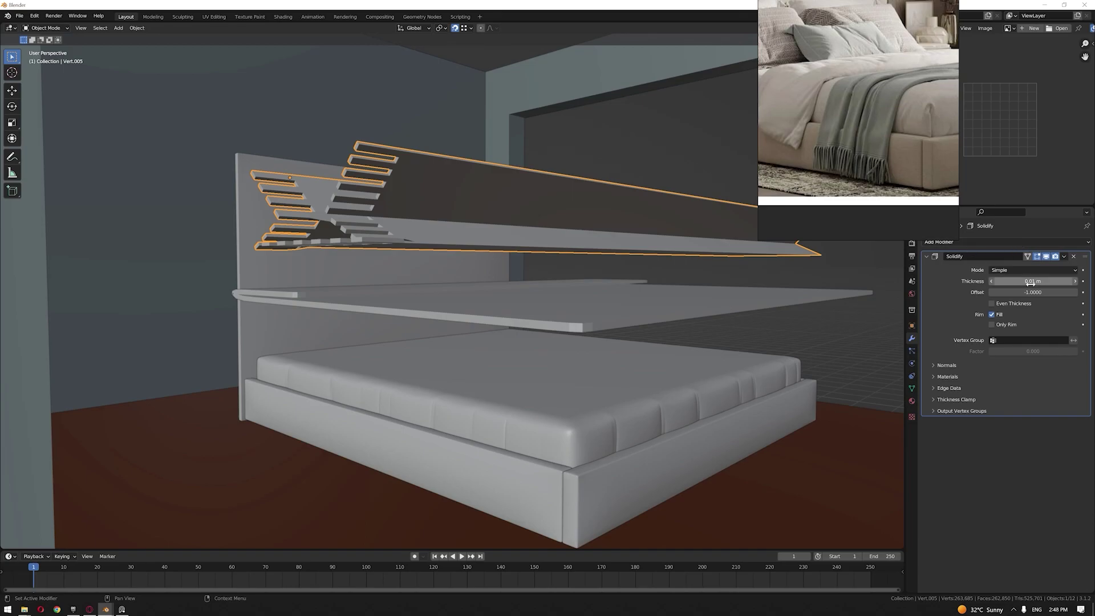
# Step: Enable Cloth physics on the throw blanket and add a Subdivision Surface modifier to it
pyautogui.click(1018, 242)
pyautogui.click(912, 363)
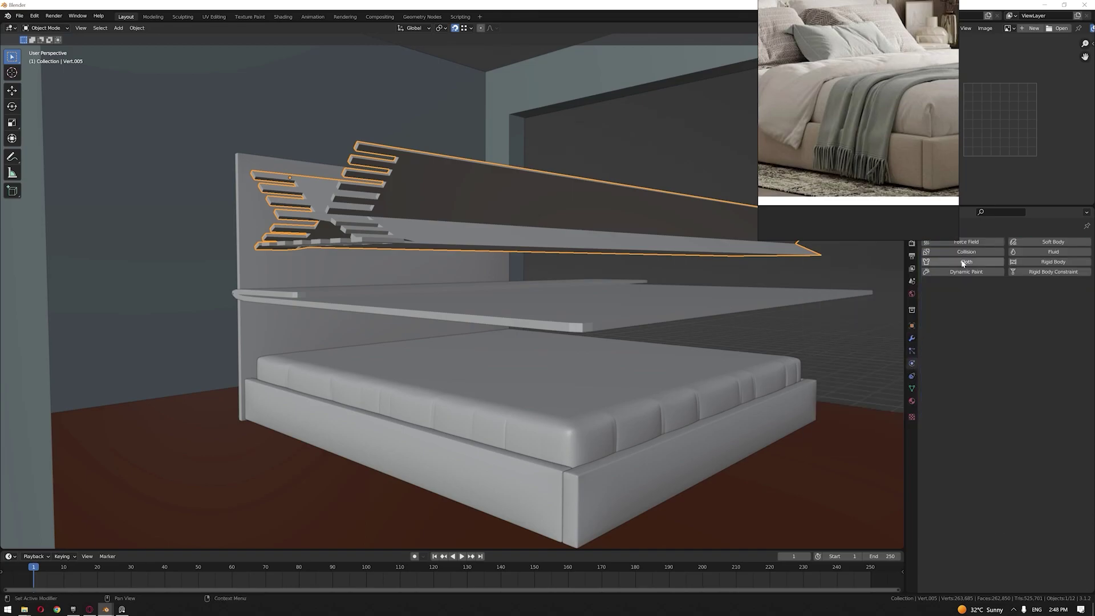
pyautogui.click(965, 261)
pyautogui.click(911, 338)
pyautogui.click(1018, 243)
pyautogui.click(912, 408)
# Step: Enable Collision physics on the flat duvet sheet between the throw blanket and the mattress
pyautogui.click(625, 269)
pyautogui.scroll(-1, 625, 273)
pyautogui.moveTo(634, 297); pyautogui.dragTo(659, 263, button='middle')
pyautogui.click(665, 307)
pyautogui.click(674, 276)
pyautogui.scroll(1, 656, 279)
pyautogui.click(651, 289)
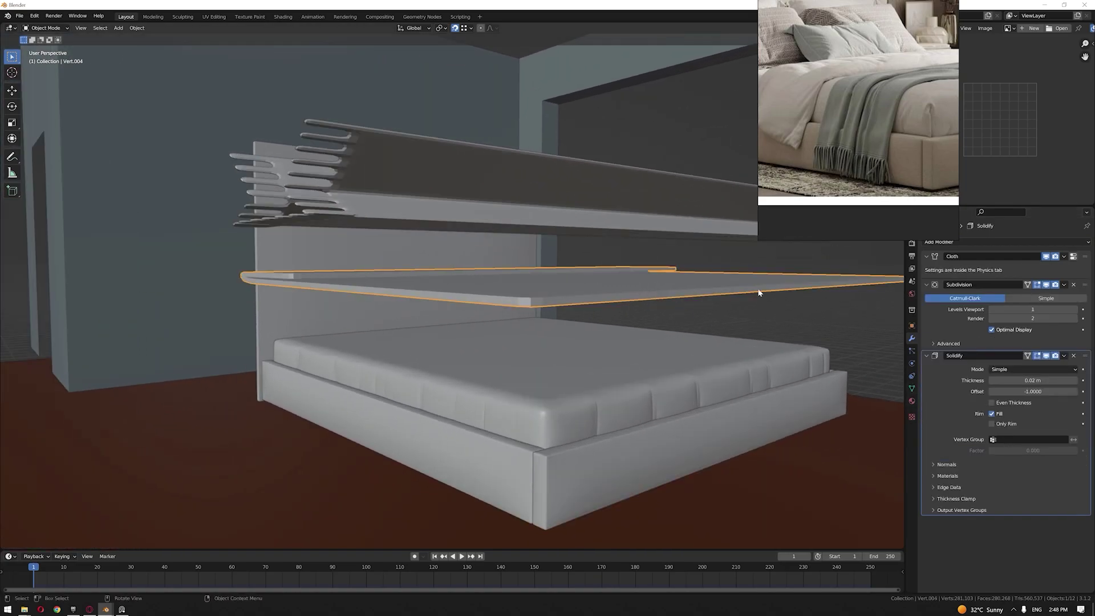
pyautogui.click(912, 363)
pyautogui.click(962, 252)
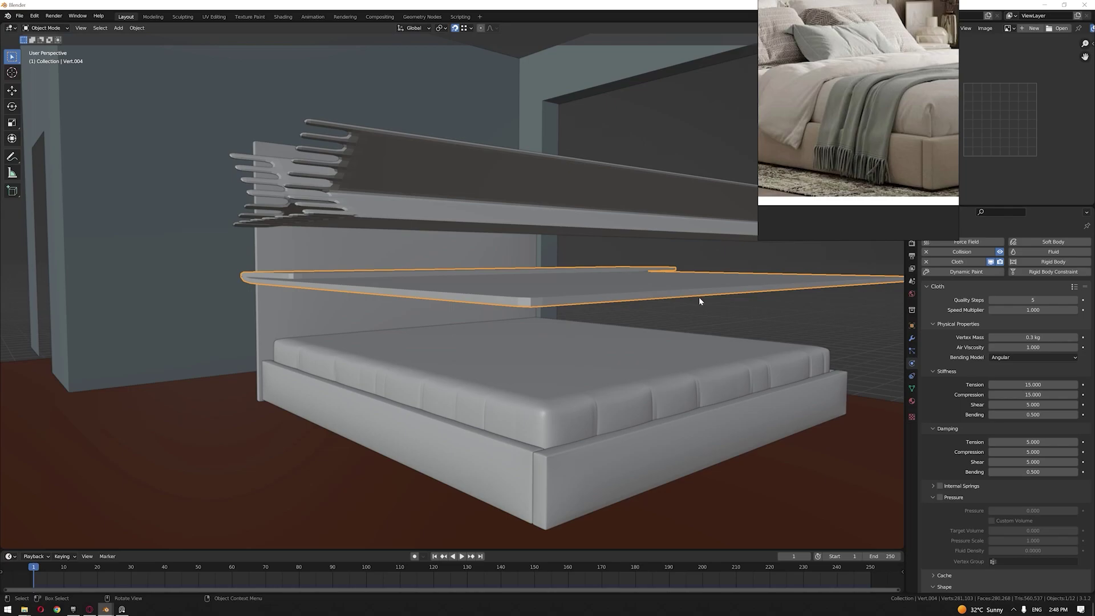
# Step: Set the duvet's outer collision thickness for soft bodies and cloth to 0.001
pyautogui.click(929, 286)
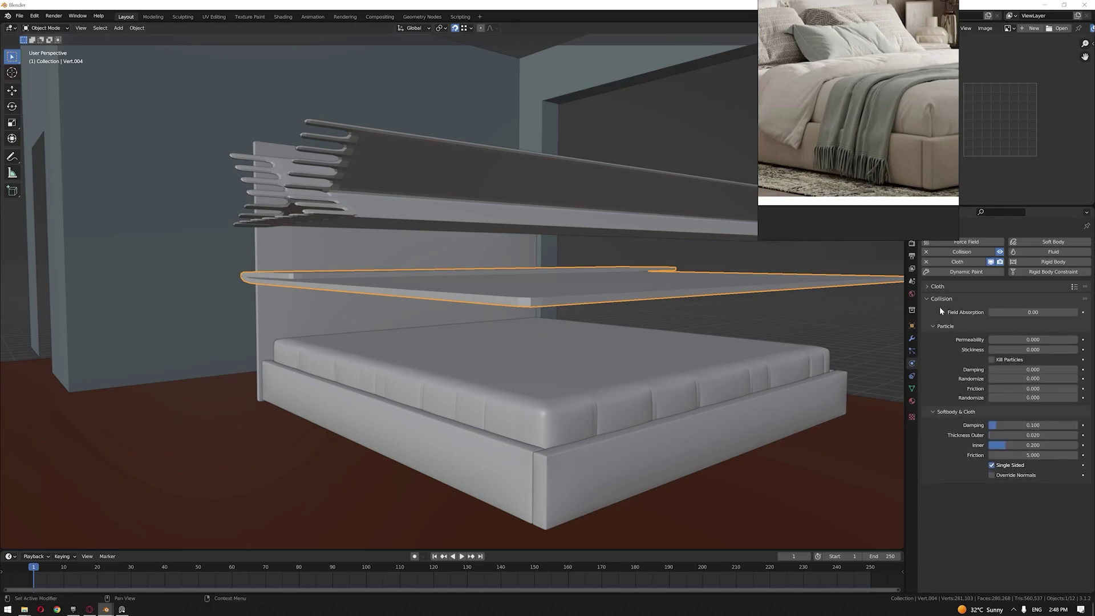
pyautogui.doubleClick(1047, 443)
pyautogui.doubleClick(1046, 436)
pyautogui.write('0')
pyautogui.press('Return')
# Step: Enable Collision physics on the throw blanket with an outer thickness of 0.001
pyautogui.click(706, 221)
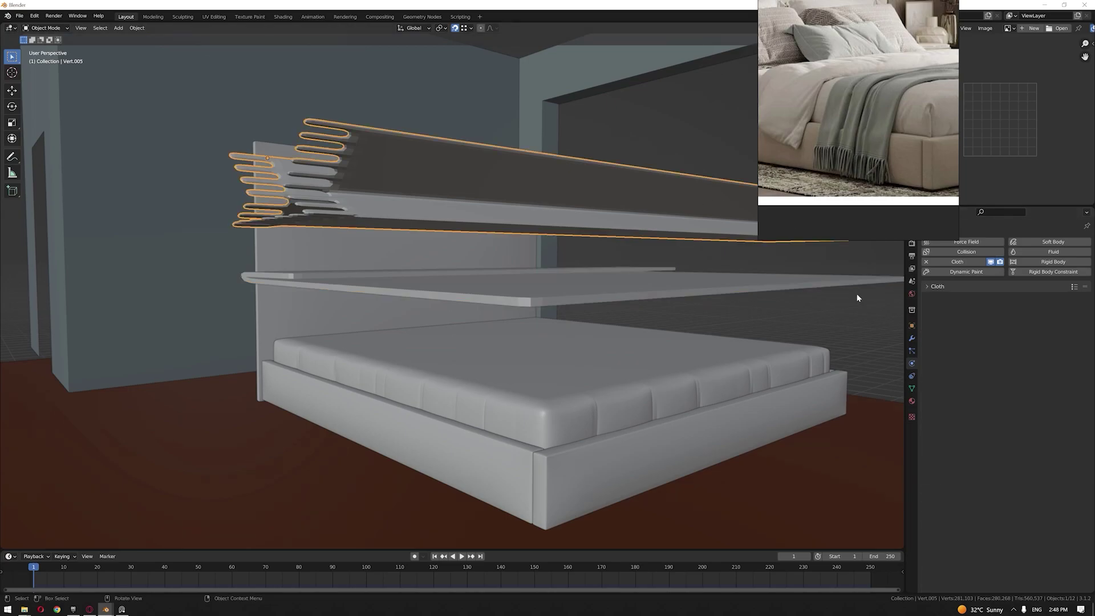
pyautogui.click(965, 252)
pyautogui.doubleClick(1044, 436)
pyautogui.write('0.001')
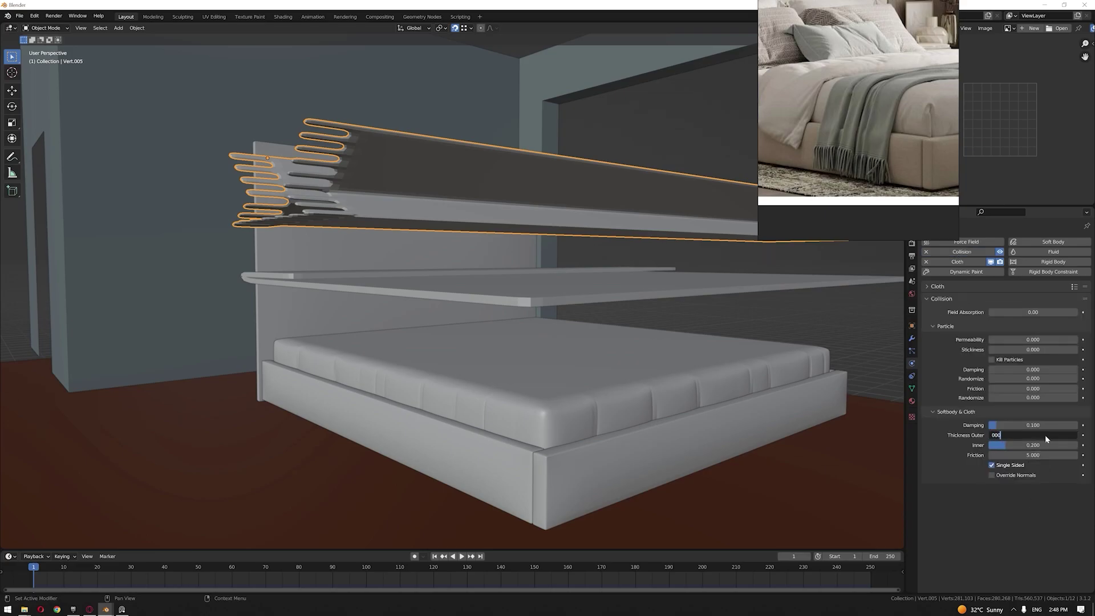
pyautogui.press('Return')
# Step: Enable Collision physics on the mattress with an outer thickness of 0.001
pyautogui.click(758, 402)
pyautogui.click(754, 379)
pyautogui.click(958, 254)
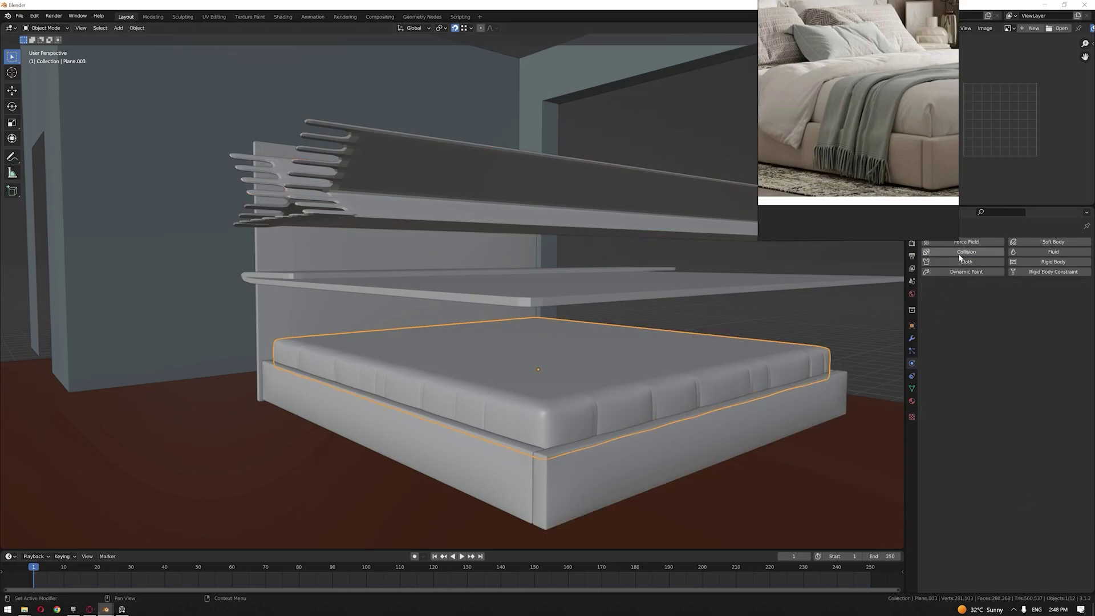
pyautogui.doubleClick(1038, 423)
pyautogui.write('0.001')
pyautogui.press('Return')
# Step: Enable Collision physics on the bed frame's footboard and both side rails, each with an outer thickness of 0.001
pyautogui.click(712, 459)
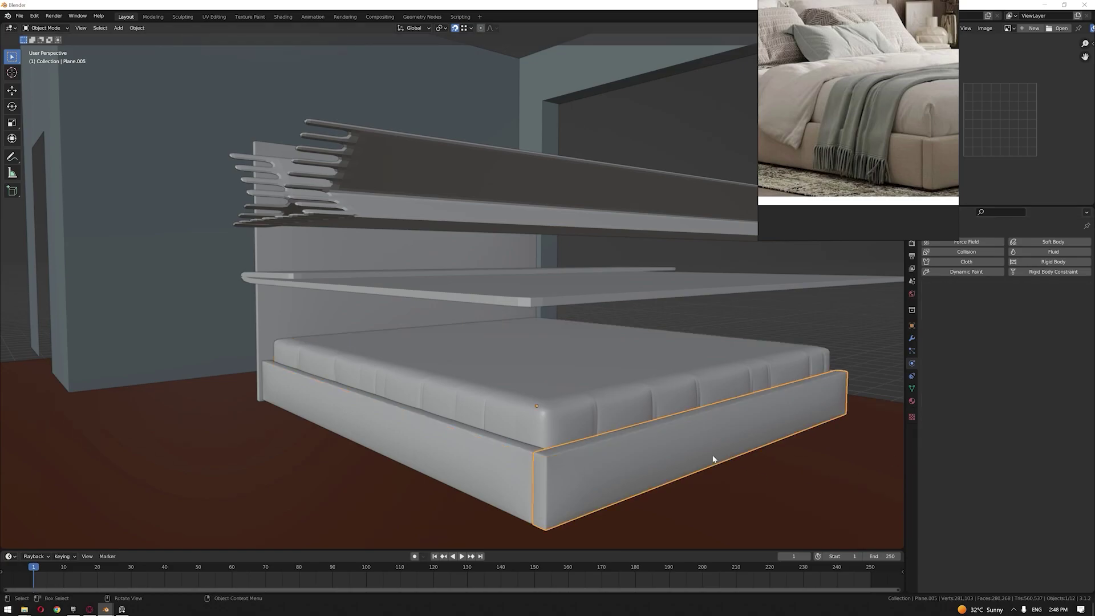
pyautogui.click(965, 251)
pyautogui.doubleClick(1032, 422)
pyautogui.write('00')
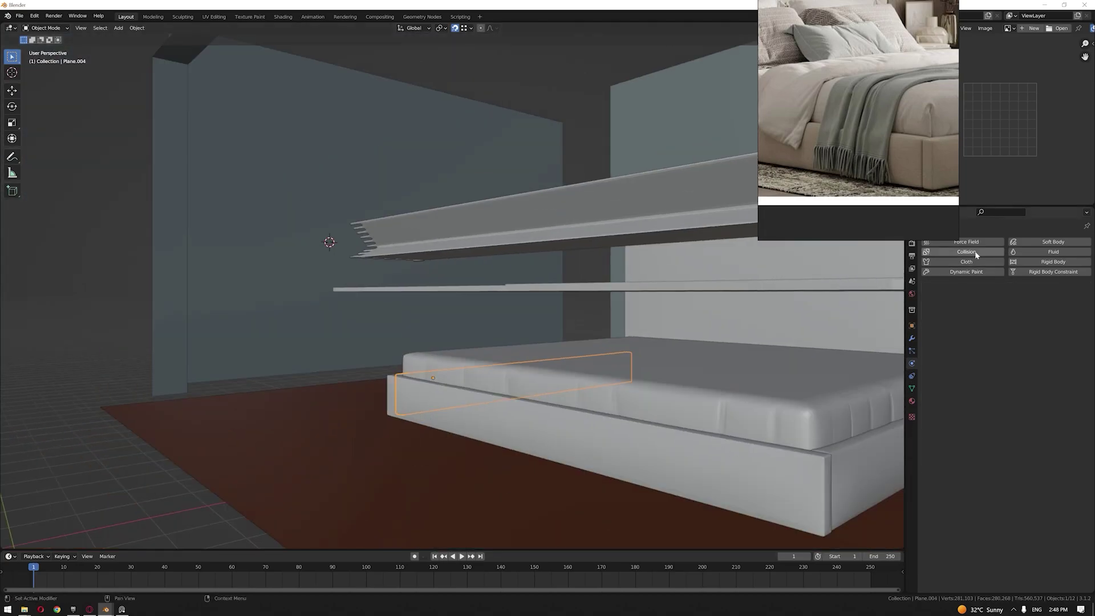
pyautogui.click(965, 251)
pyautogui.doubleClick(1042, 423)
pyautogui.write('00')
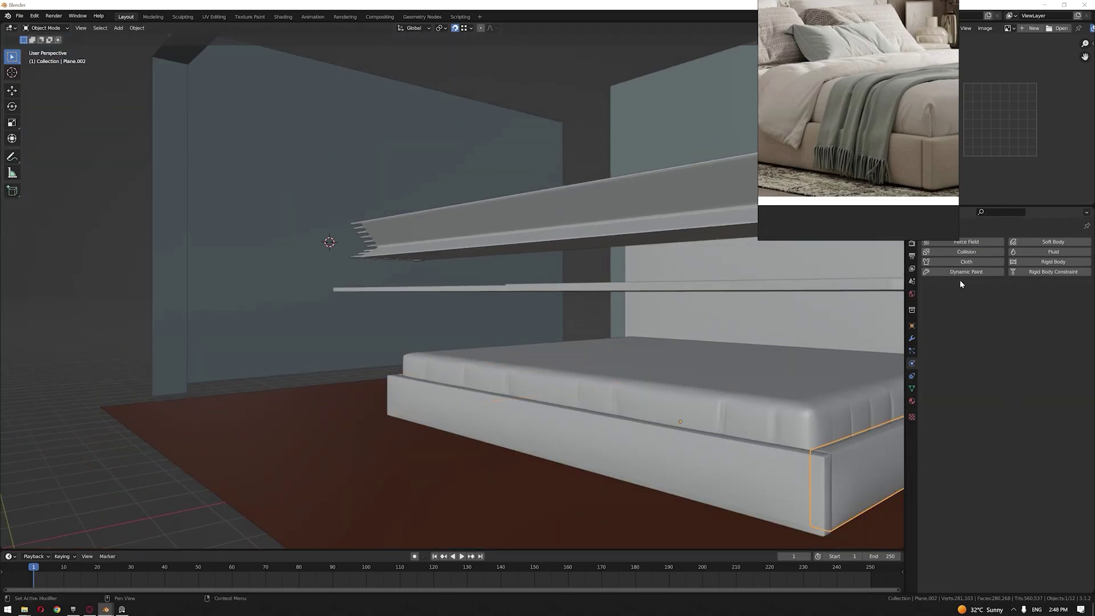
pyautogui.click(965, 251)
pyautogui.doubleClick(1051, 422)
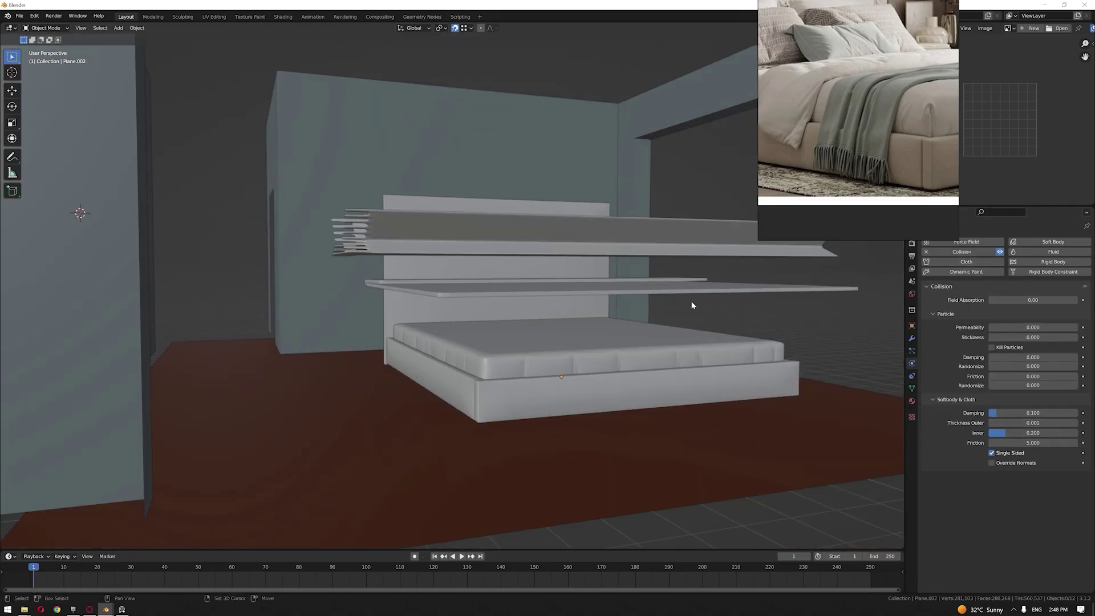
# Step: Play the cloth simulation to frame 10 and examine how the duvet and throw blanket fall over the bed
pyautogui.keyDown('shift'); pyautogui.moveTo(691, 305); pyautogui.dragTo(613, 314, button='middle'); pyautogui.keyUp('shift')
pyautogui.moveTo(613, 314); pyautogui.dragTo(654, 318, button='middle')
pyautogui.scroll(2, 653, 318)
pyautogui.press('space')
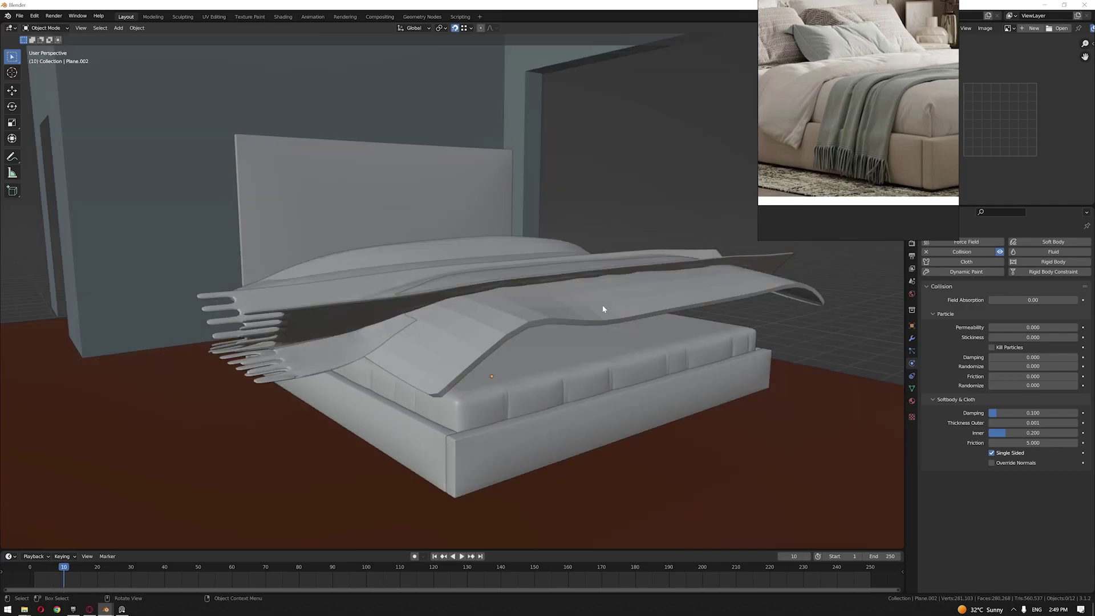
pyautogui.moveTo(603, 306); pyautogui.dragTo(623, 306, button='middle')
pyautogui.moveTo(468, 348); pyautogui.dragTo(547, 335, button='middle')
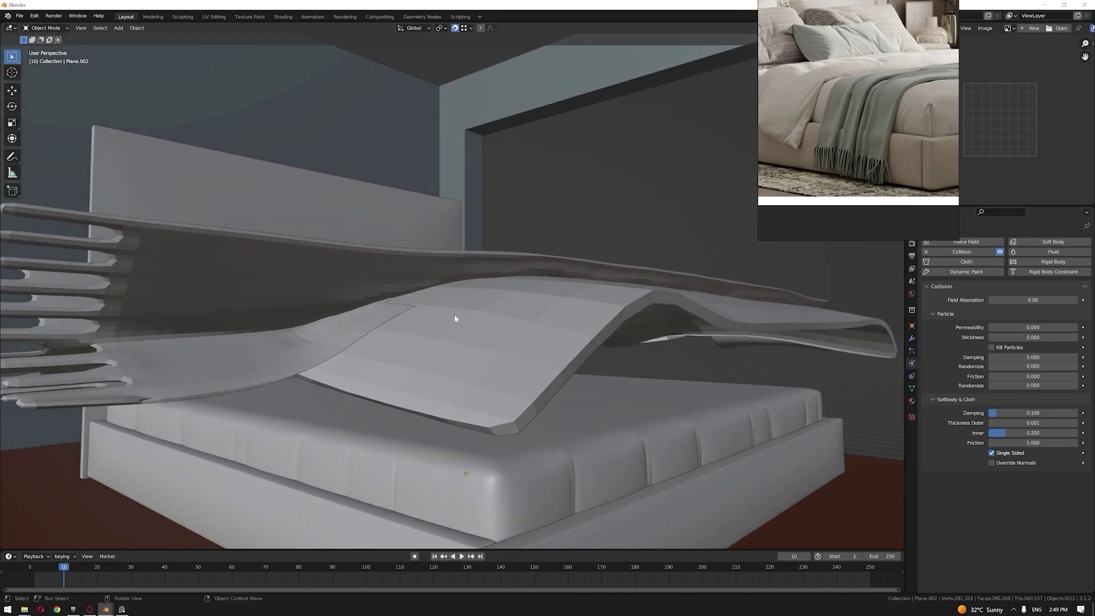
pyautogui.scroll(3, 454, 318)
pyautogui.moveTo(454, 318); pyautogui.dragTo(508, 311, button='middle')
pyautogui.scroll(-3, 492, 310)
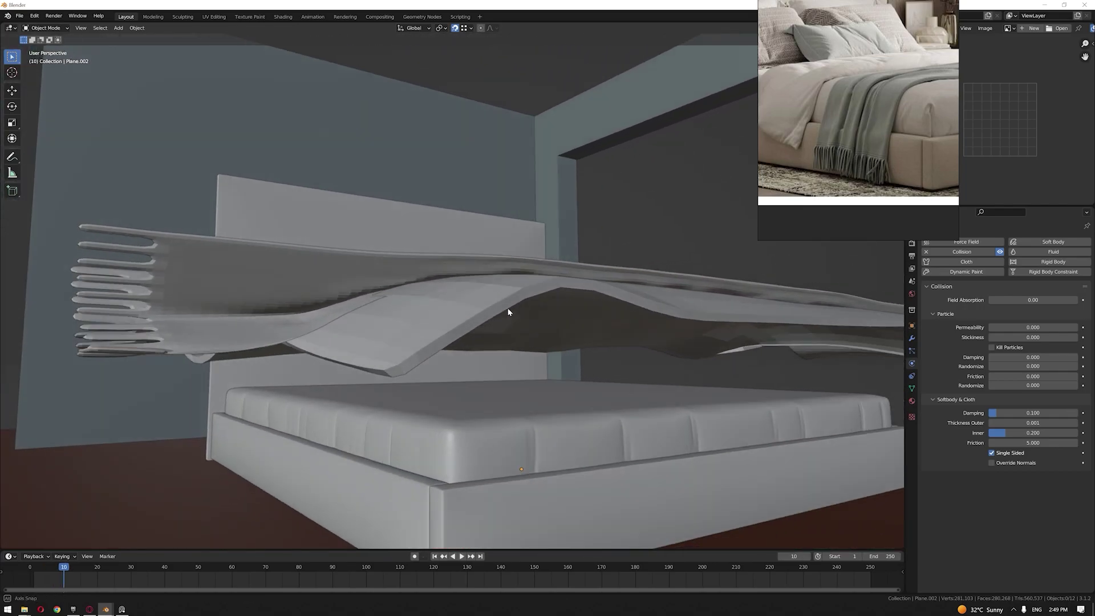
# Step: Examine the modifier stacks of the duvet and the throw blanket, including their order of Cloth, Subdivision and Solidify
pyautogui.click(725, 307)
pyautogui.moveTo(672, 306); pyautogui.dragTo(666, 306, button='middle')
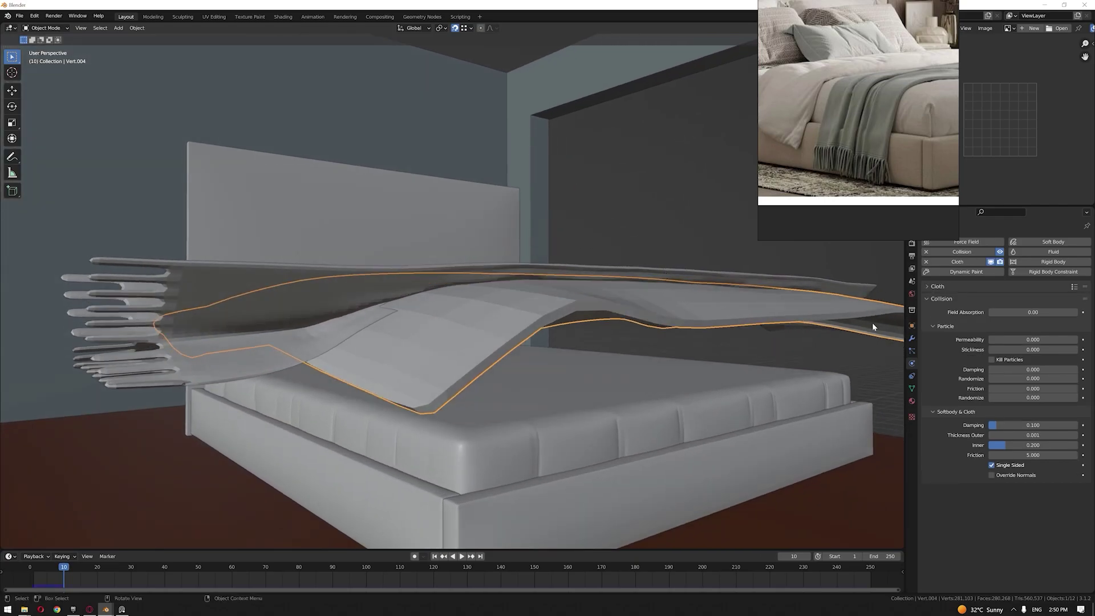
pyautogui.click(910, 339)
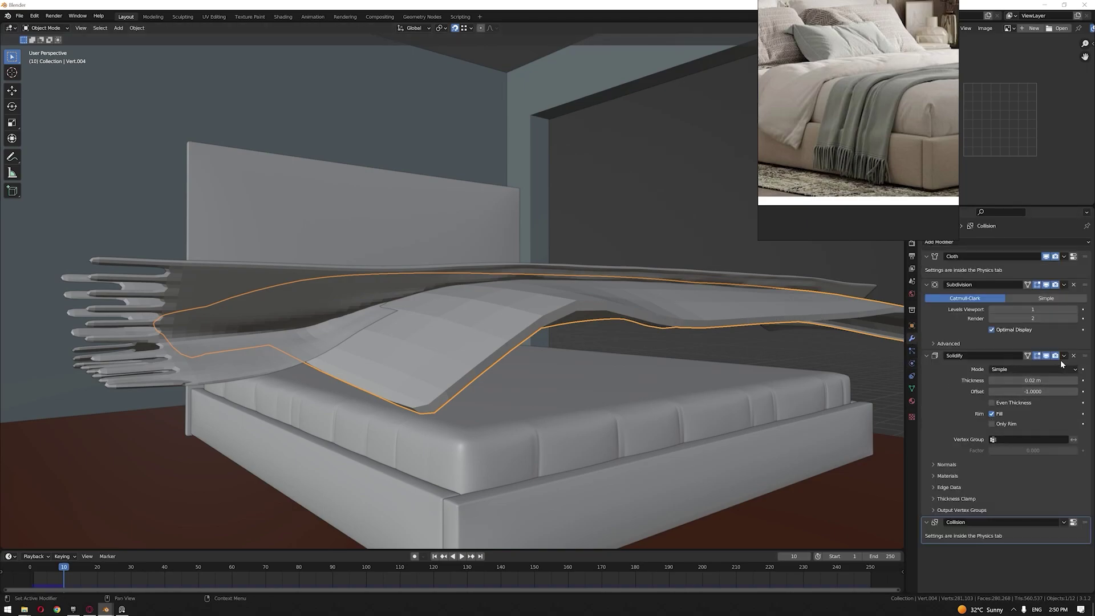
pyautogui.hotkey('alt', 'a')
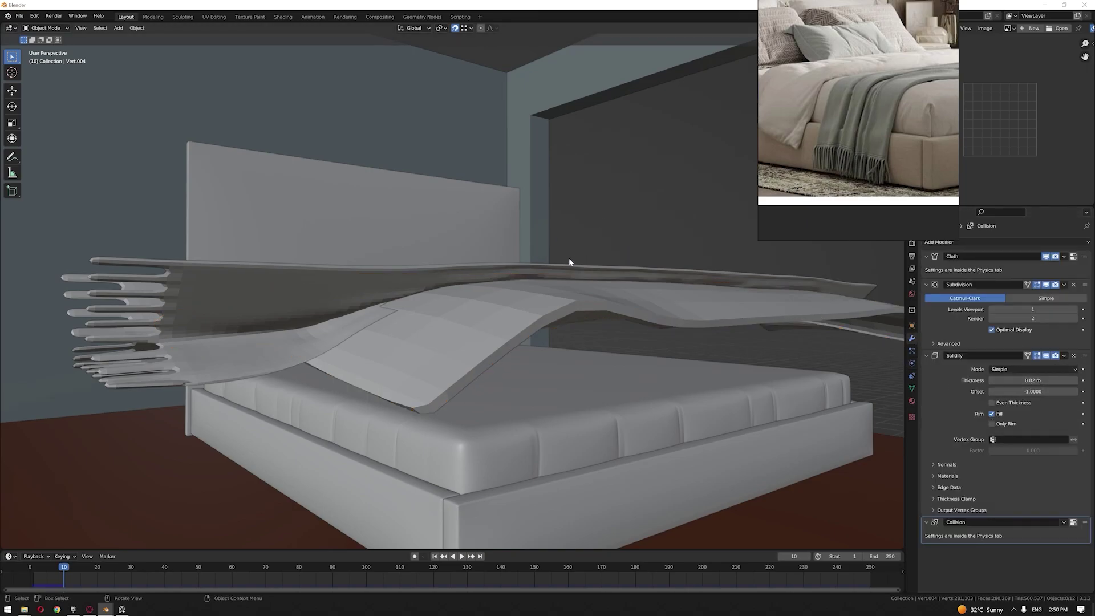
pyautogui.click(562, 274)
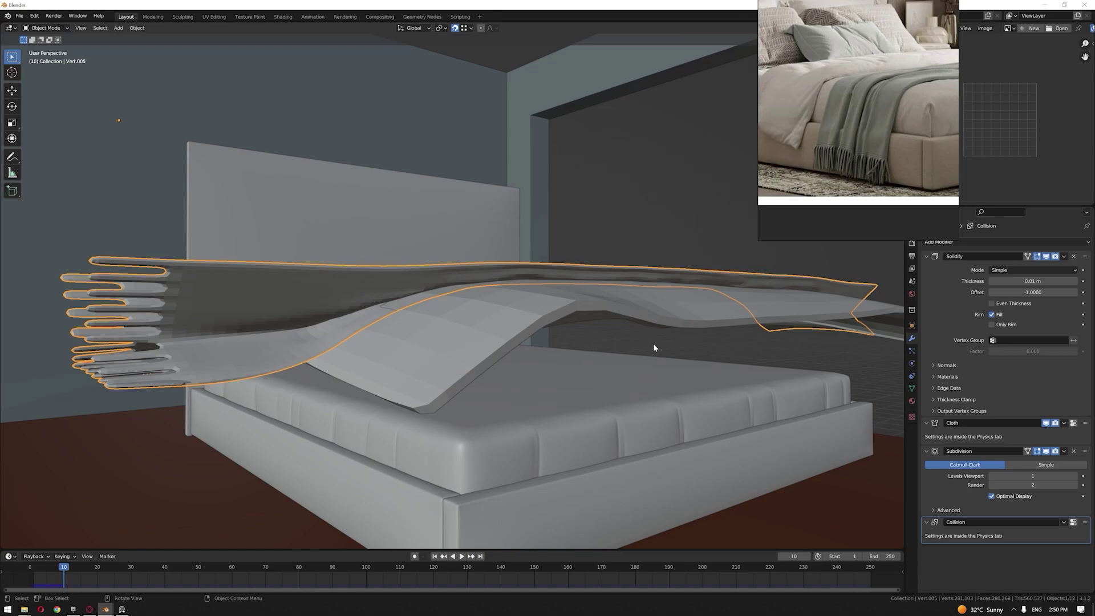
pyautogui.moveTo(654, 343); pyautogui.dragTo(685, 333, button='middle')
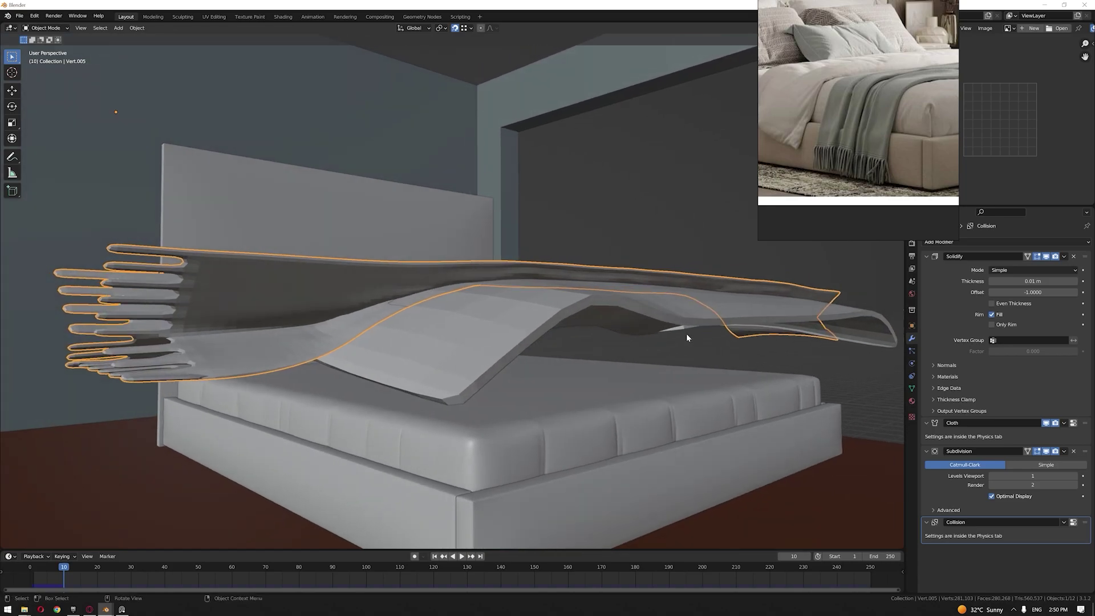
pyautogui.click(622, 219)
pyautogui.moveTo(624, 227); pyautogui.dragTo(638, 268, button='middle')
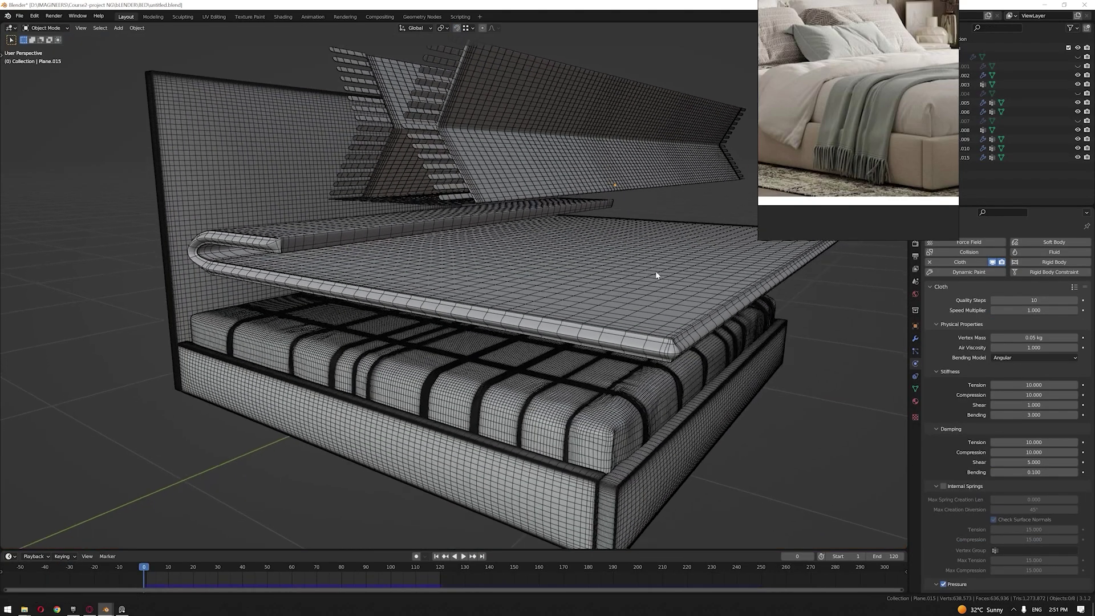
# Step: Turn off the wireframe overlay in the viewport, moving the reference photo out of the way of the overlay options
pyautogui.moveTo(655, 271); pyautogui.dragTo(600, 335, button='middle')
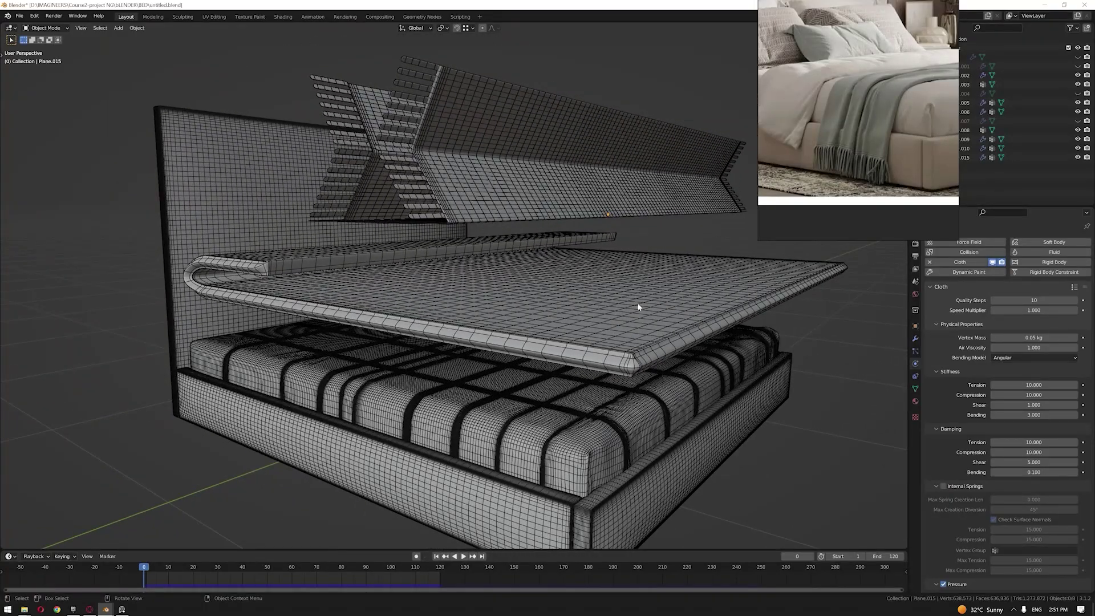
pyautogui.moveTo(870, 7); pyautogui.dragTo(897, 131, button='right')
pyautogui.click(842, 28)
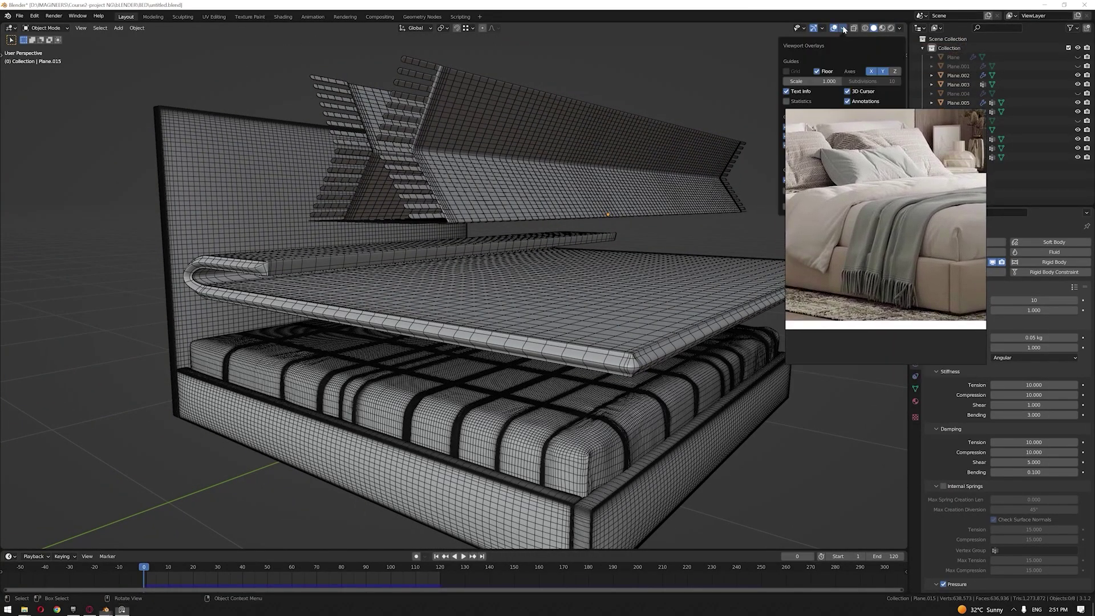
pyautogui.moveTo(857, 161); pyautogui.dragTo(945, 271, button='right')
pyautogui.click(841, 28)
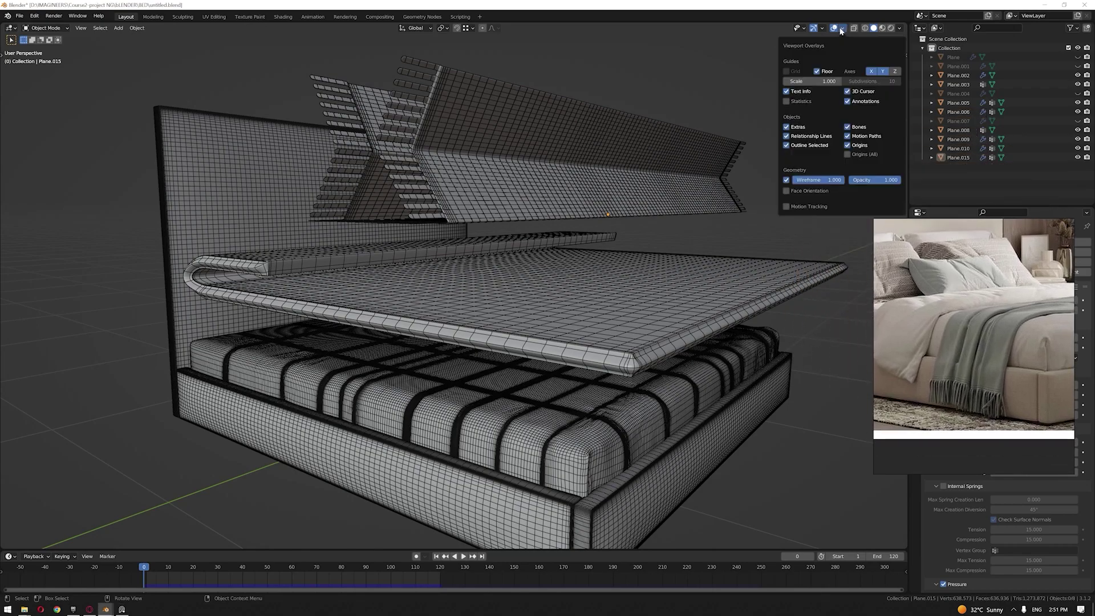
pyautogui.click(787, 180)
pyautogui.moveTo(951, 335); pyautogui.dragTo(857, 129, button='right')
# Step: Review the duvet's cloth settings, from physical properties, stiffness and damping through pressure to object and self collisions and field weights
pyautogui.click(600, 346)
pyautogui.moveTo(664, 337)
pyautogui.mouseDown(button='middle')
pyautogui.moveTo(665, 320)
pyautogui.moveTo(657, 329)
pyautogui.mouseUp(button='middle')
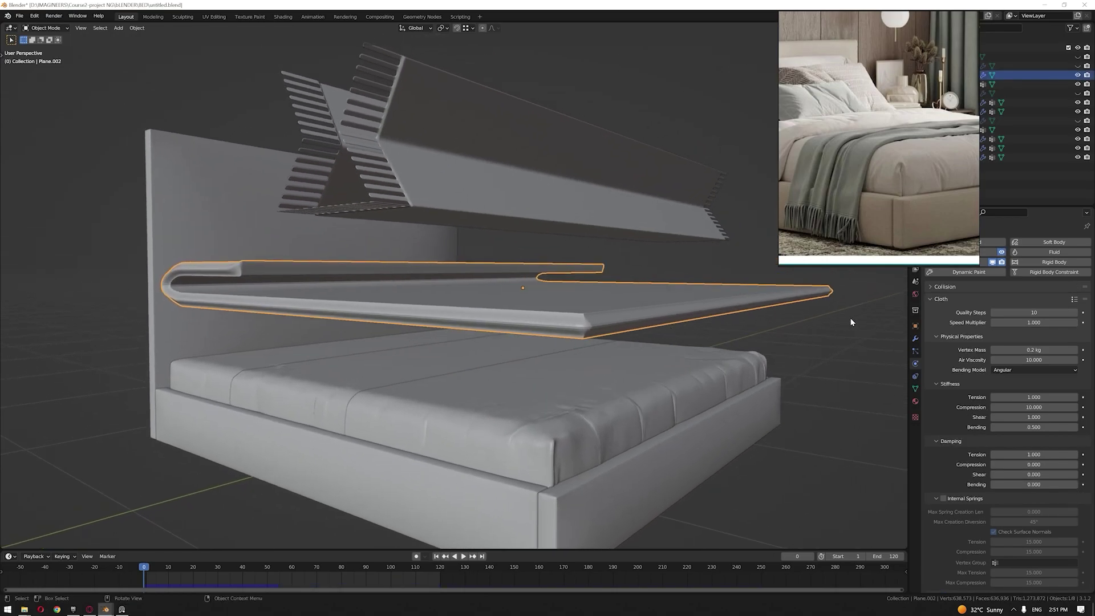
pyautogui.moveTo(592, 310); pyautogui.dragTo(596, 312, button='middle')
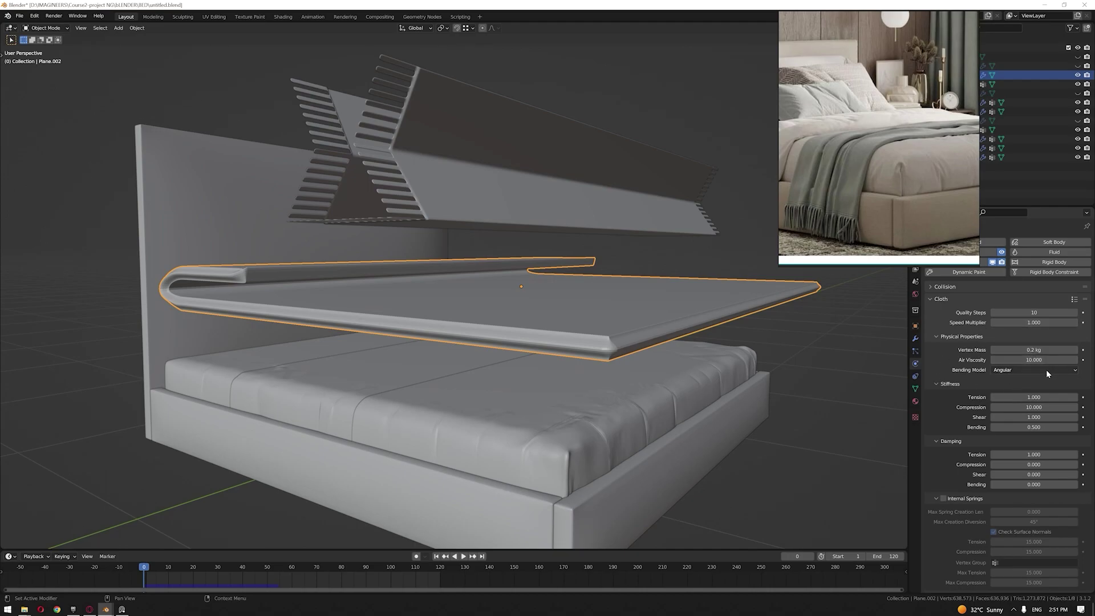
pyautogui.moveTo(636, 367); pyautogui.dragTo(649, 348, button='middle')
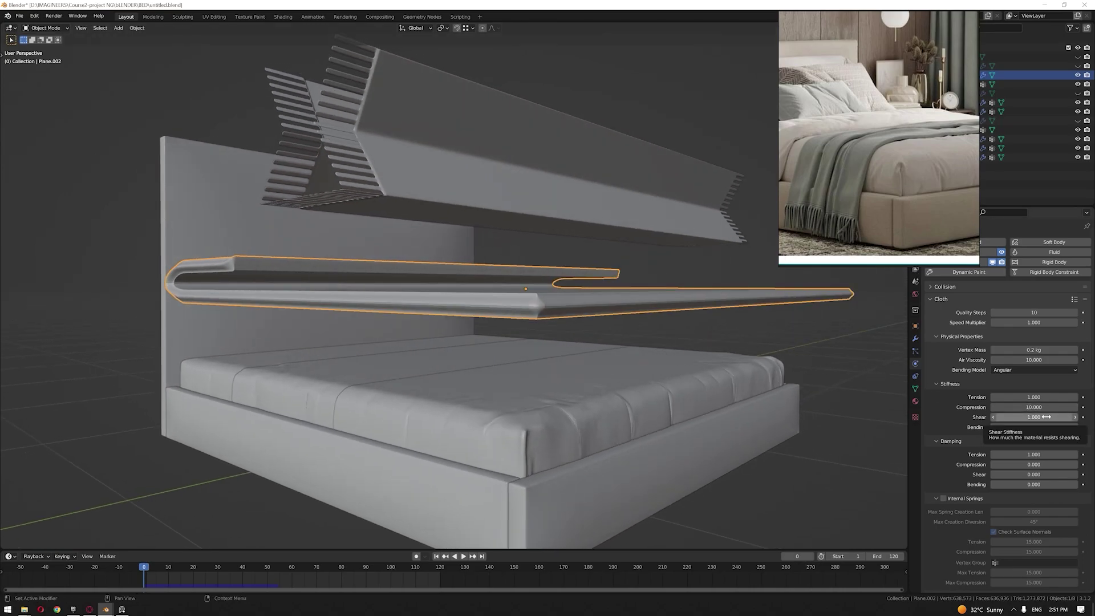
pyautogui.moveTo(565, 390); pyautogui.dragTo(459, 315, button='middle')
pyautogui.moveTo(431, 370); pyautogui.dragTo(550, 389, button='middle')
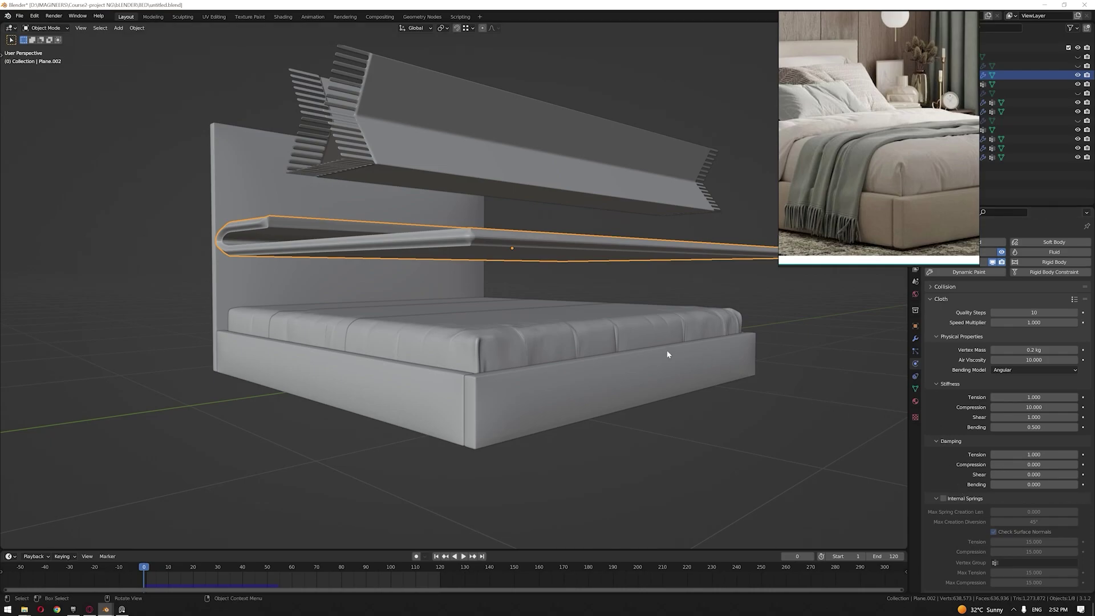
pyautogui.moveTo(603, 344); pyautogui.dragTo(606, 352, button='middle')
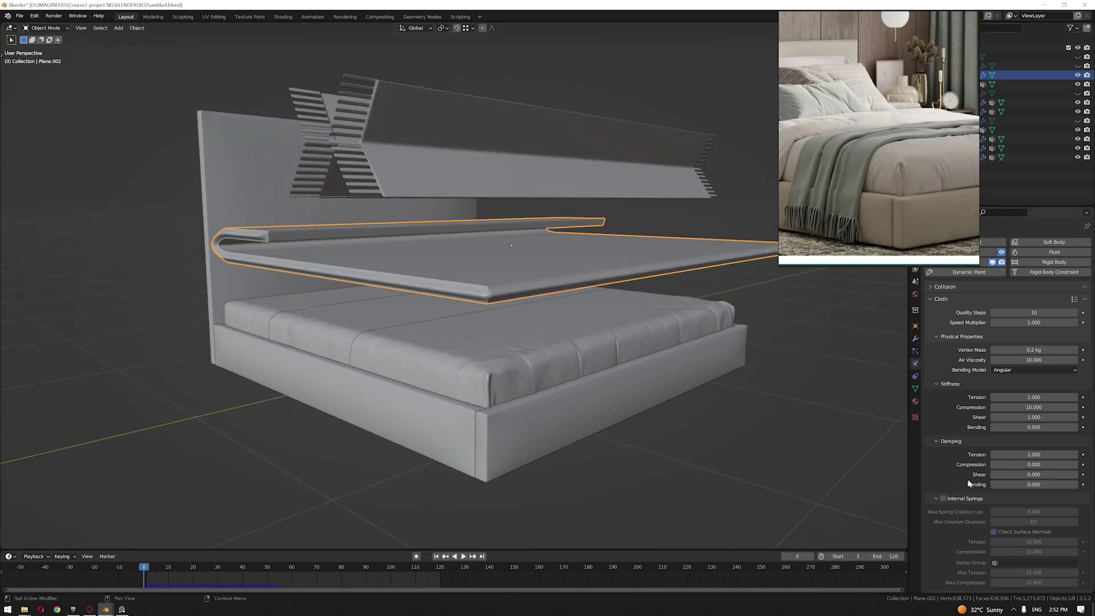
pyautogui.scroll(-2, 966, 491)
pyautogui.scroll(-5, 966, 492)
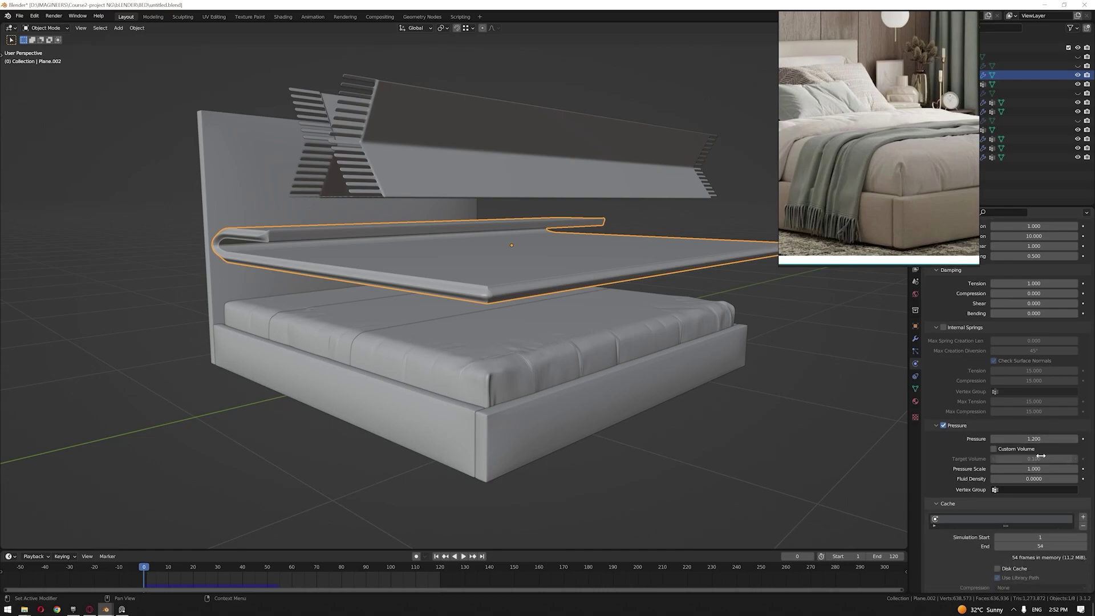
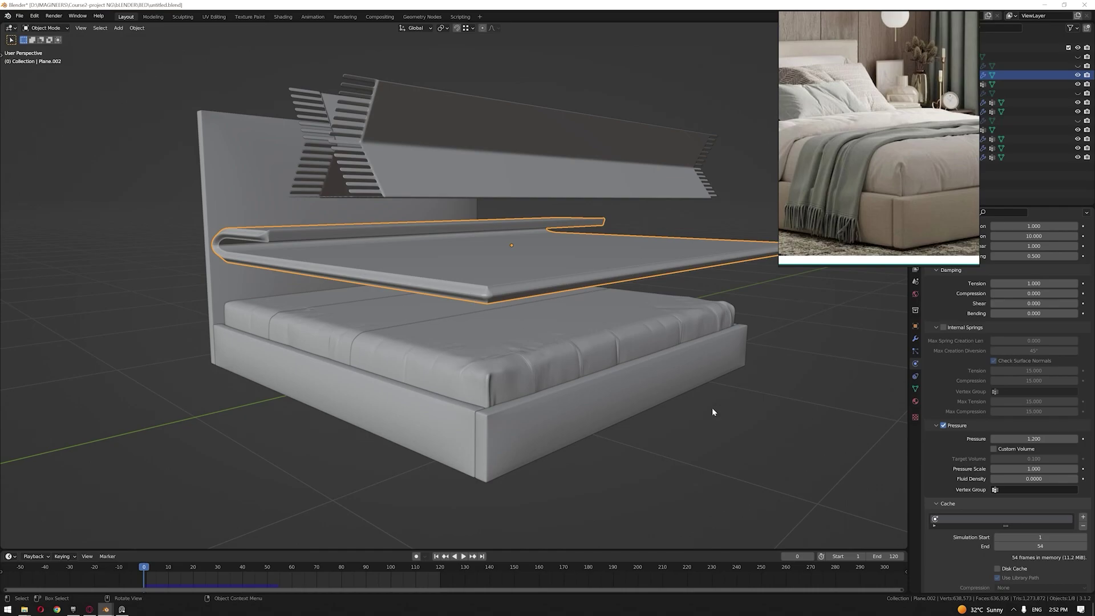
pyautogui.scroll(-10, 956, 509)
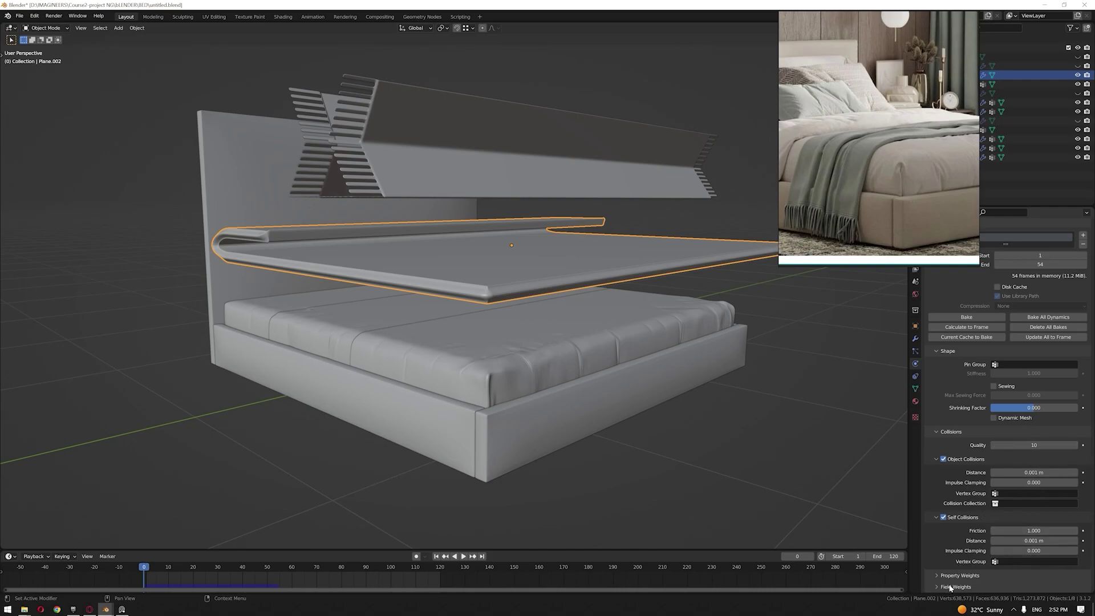
pyautogui.scroll(-6, 956, 504)
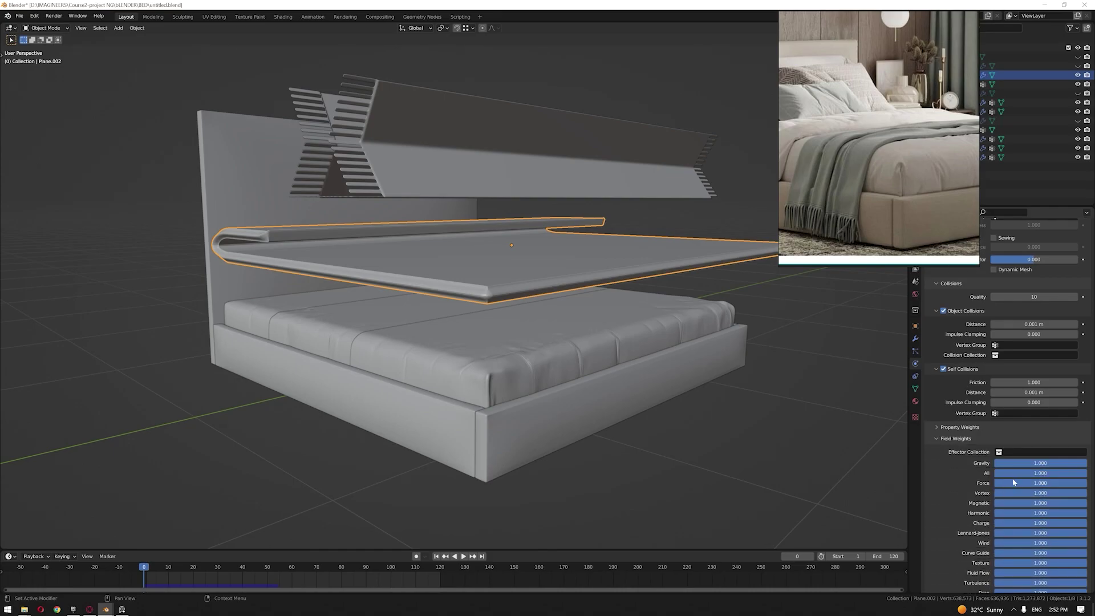
# Step: Review the throw blanket's cloth settings, including vertex mass, stiffness, damping and pressure
pyautogui.click(612, 170)
pyautogui.scroll(12, 956, 451)
pyautogui.scroll(8, 958, 453)
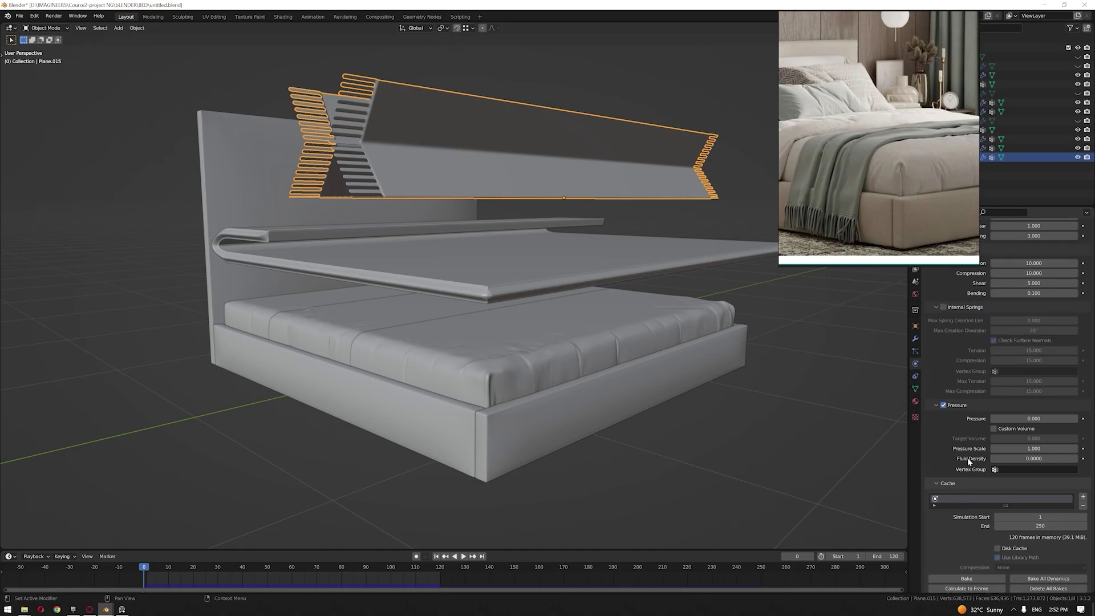
pyautogui.scroll(1, 973, 453)
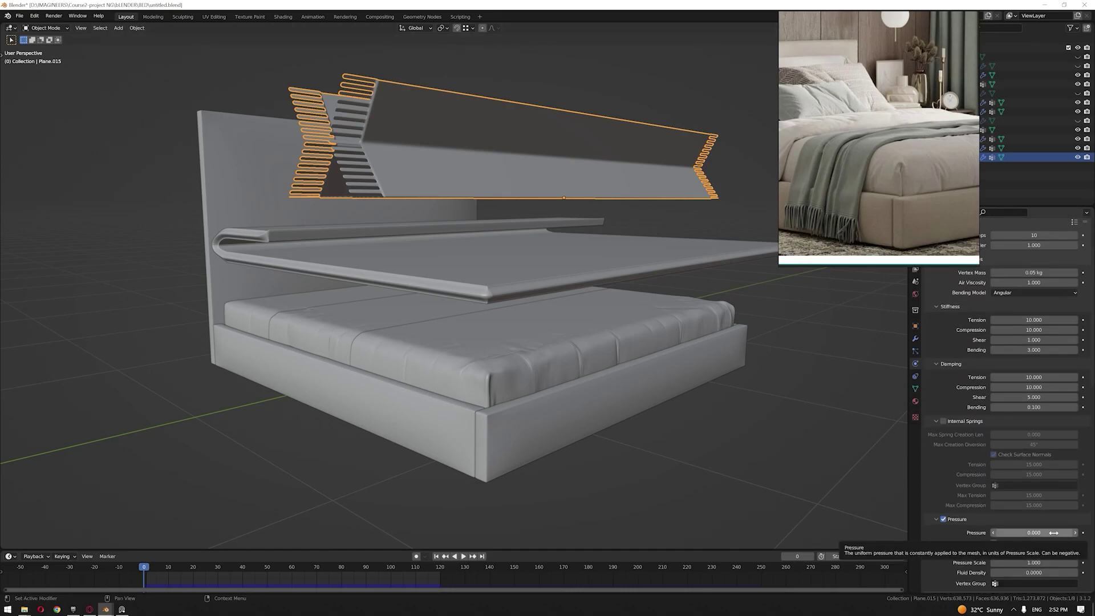
pyautogui.scroll(3, 1030, 473)
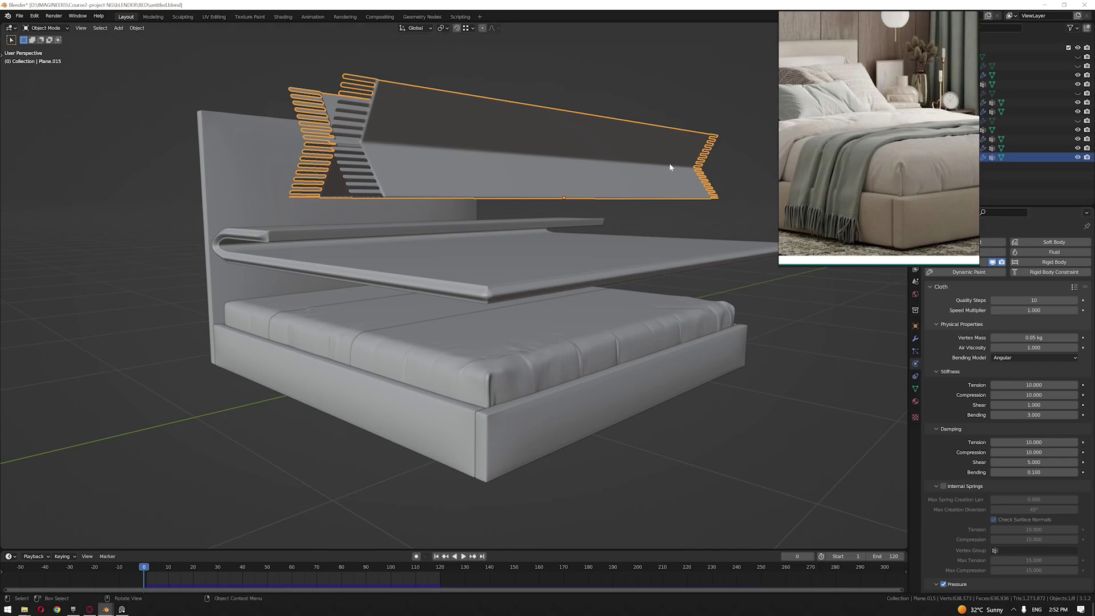
pyautogui.click(671, 83)
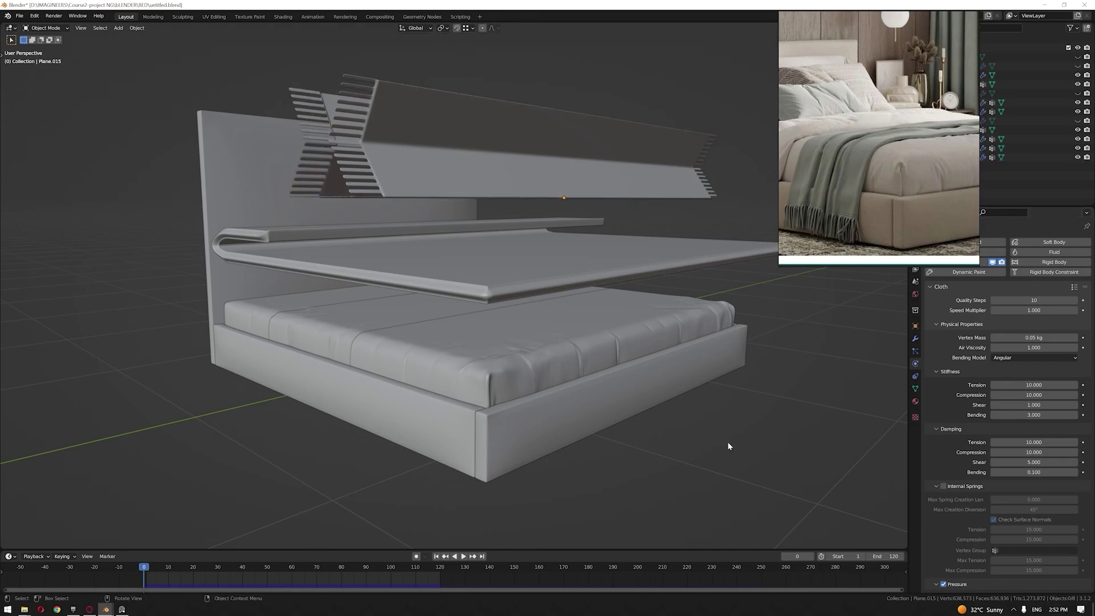
# Step: Play the cloth simulation and stop it at frame 52 with the duvet and throw draped over the bed
pyautogui.press('space')
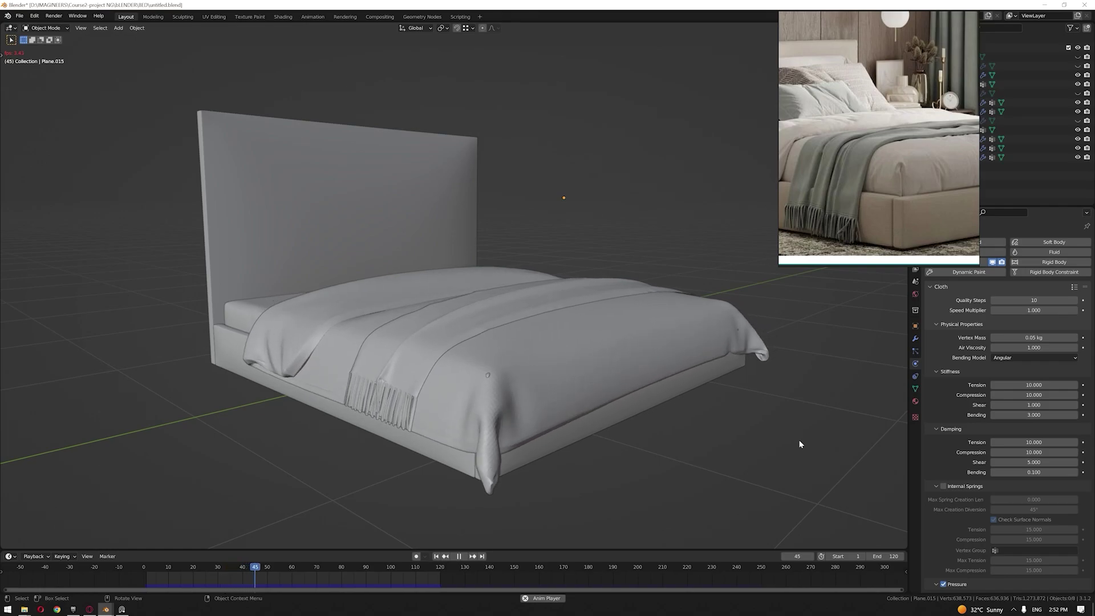
pyautogui.press('space')
pyautogui.moveTo(748, 353); pyautogui.dragTo(735, 360, button='middle')
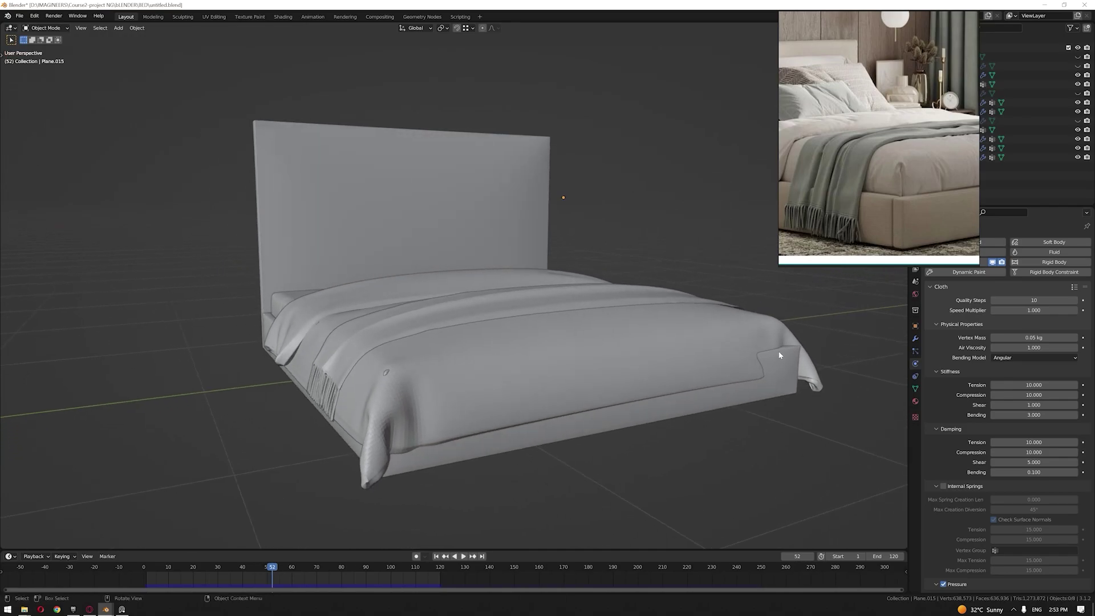
# Step: Enlarge the reference board and compare the bedding in its bedroom photos with the folds and fringes of the simulated duvet and throw
pyautogui.scroll(-5, 855, 163)
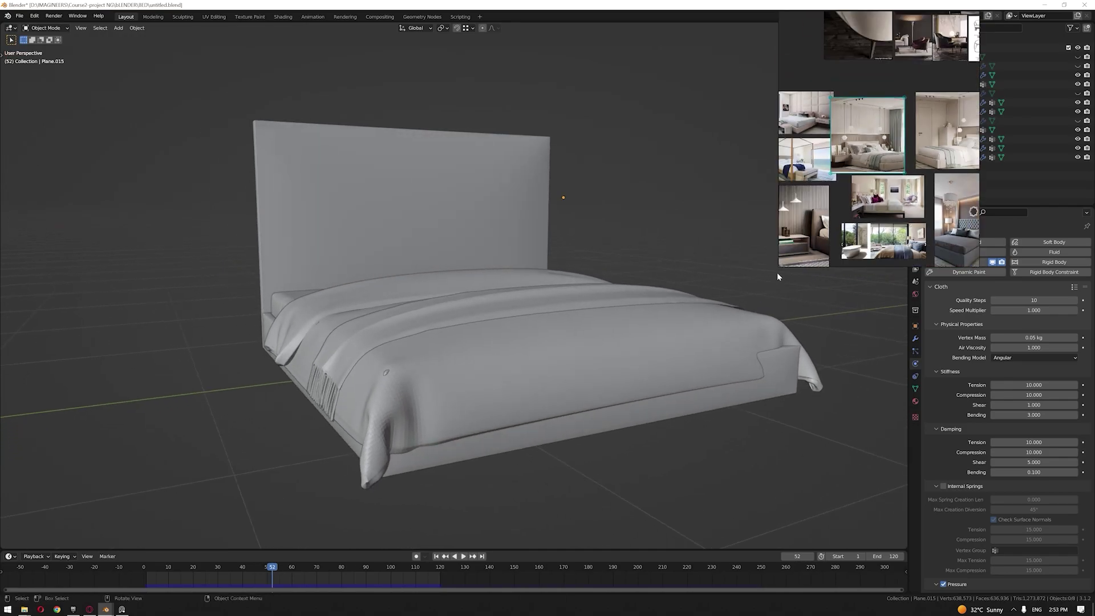
pyautogui.moveTo(778, 267); pyautogui.dragTo(481, 457)
pyautogui.moveTo(732, 256); pyautogui.dragTo(648, 318, button='right')
pyautogui.moveTo(623, 267); pyautogui.dragTo(420, 289, button='middle')
pyautogui.scroll(6, 553, 237)
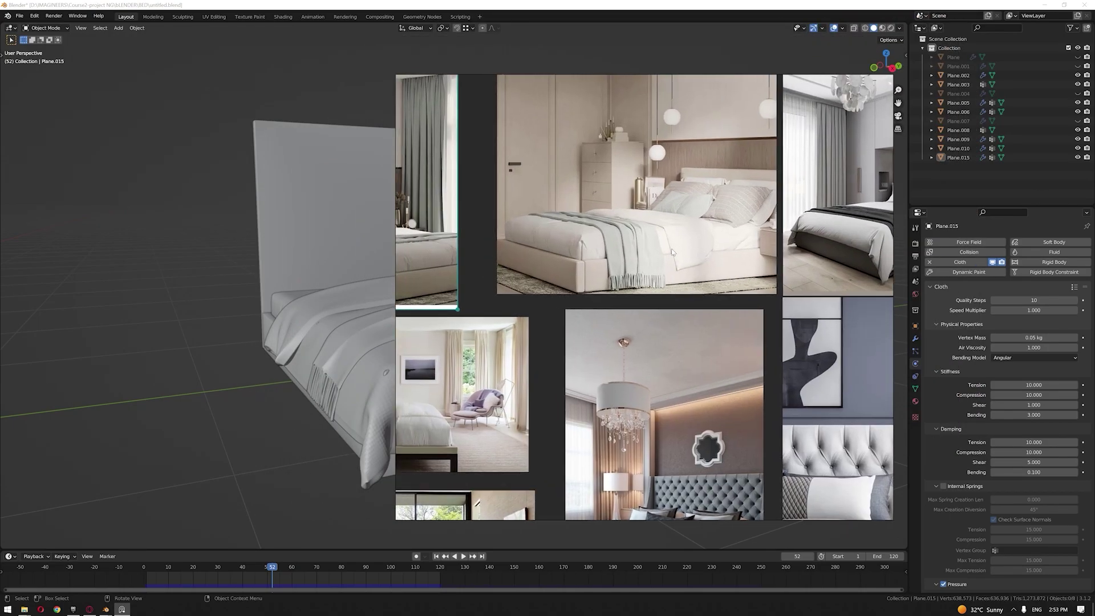
pyautogui.moveTo(687, 259); pyautogui.dragTo(519, 274, button='middle')
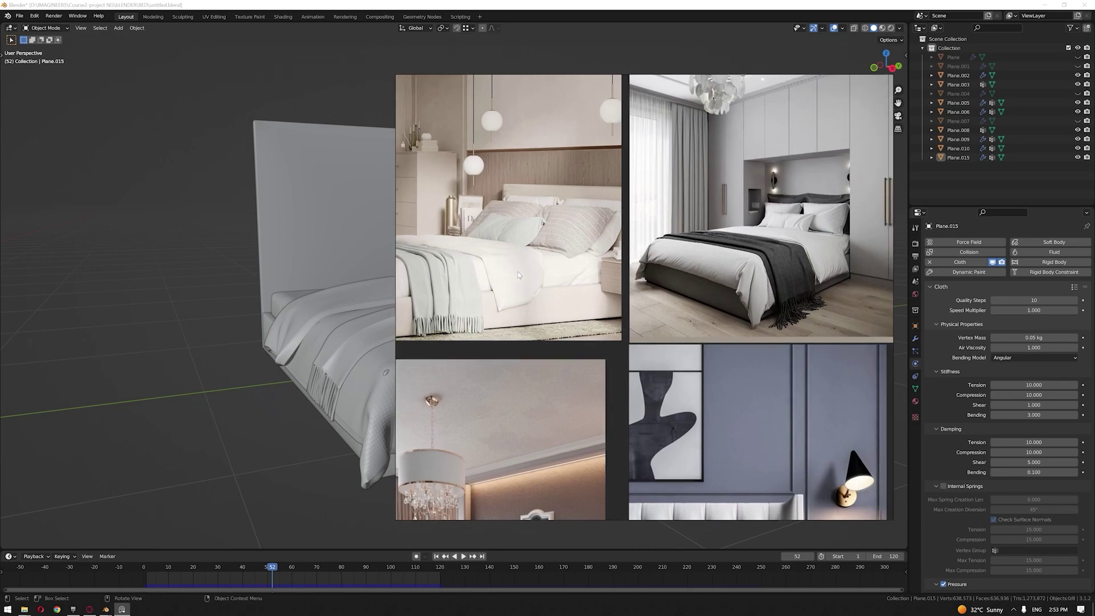
pyautogui.scroll(2, 757, 288)
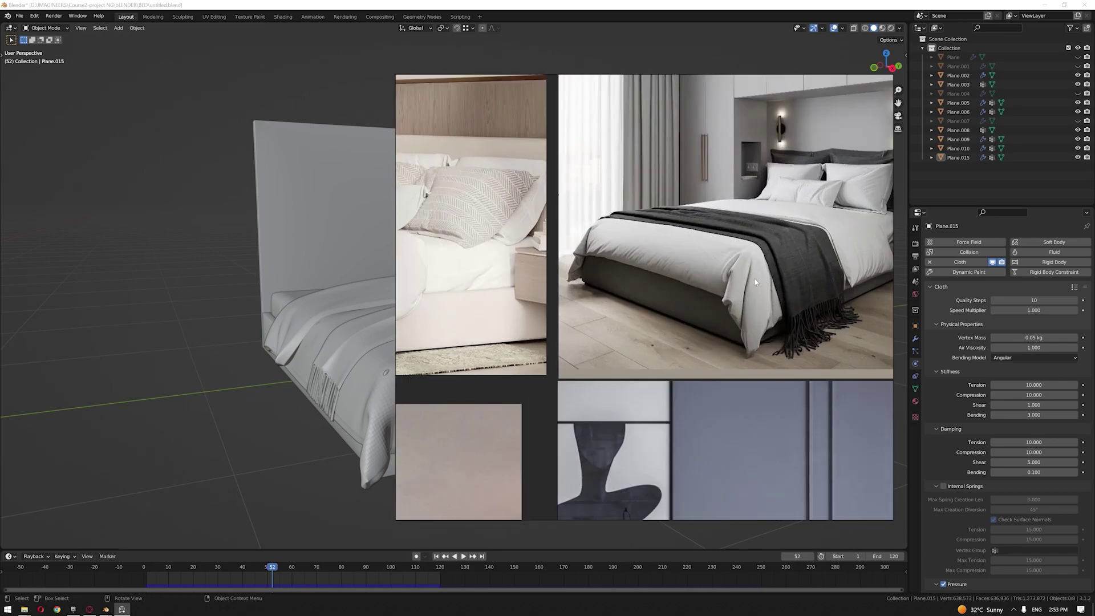
pyautogui.scroll(-5, 801, 261)
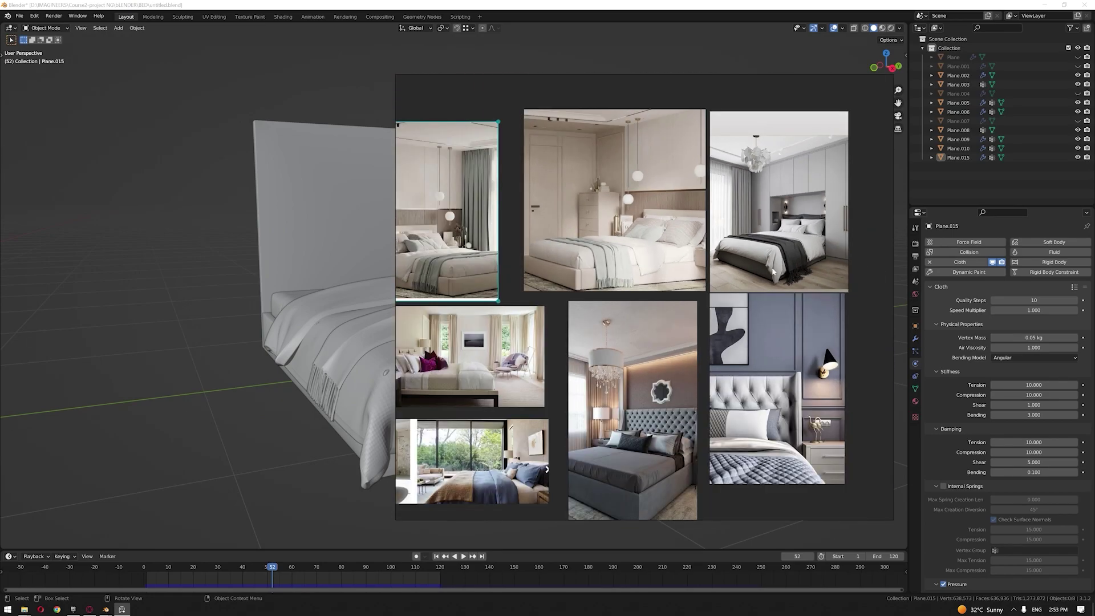
pyautogui.moveTo(609, 278); pyautogui.dragTo(856, 157, button='right')
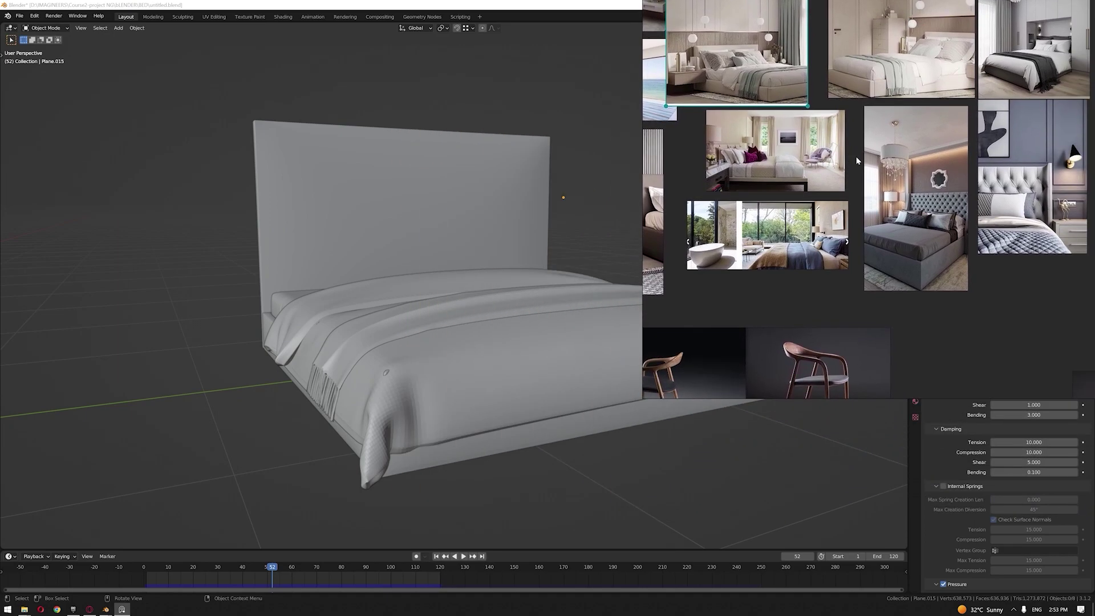
pyautogui.moveTo(610, 185); pyautogui.dragTo(494, 324, button='middle')
pyautogui.click(524, 340)
pyautogui.scroll(5, 488, 330)
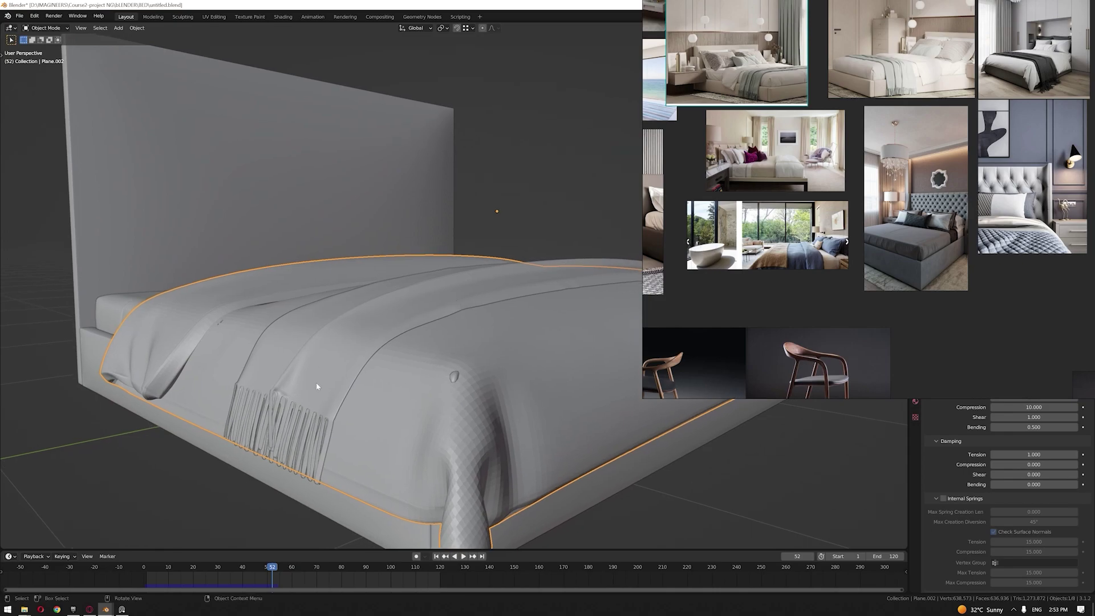
pyautogui.hotkey('alt', 'a')
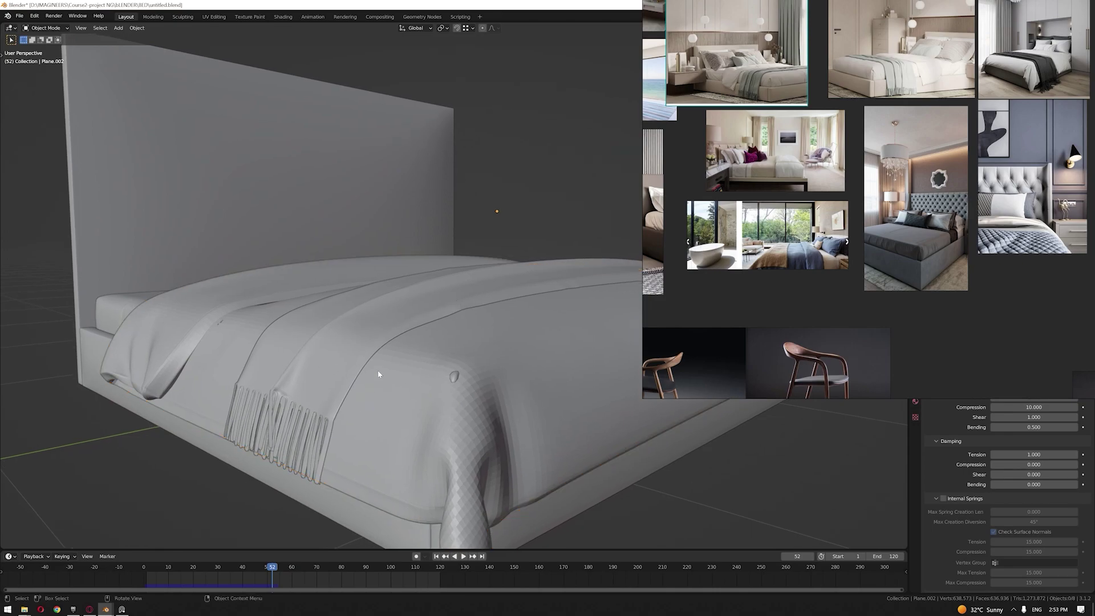
pyautogui.scroll(-5, 378, 370)
# Step: Hide the reference board and apply the Cloth modifiers of the duvet and throw blanket at frame 52
pyautogui.click(533, 354)
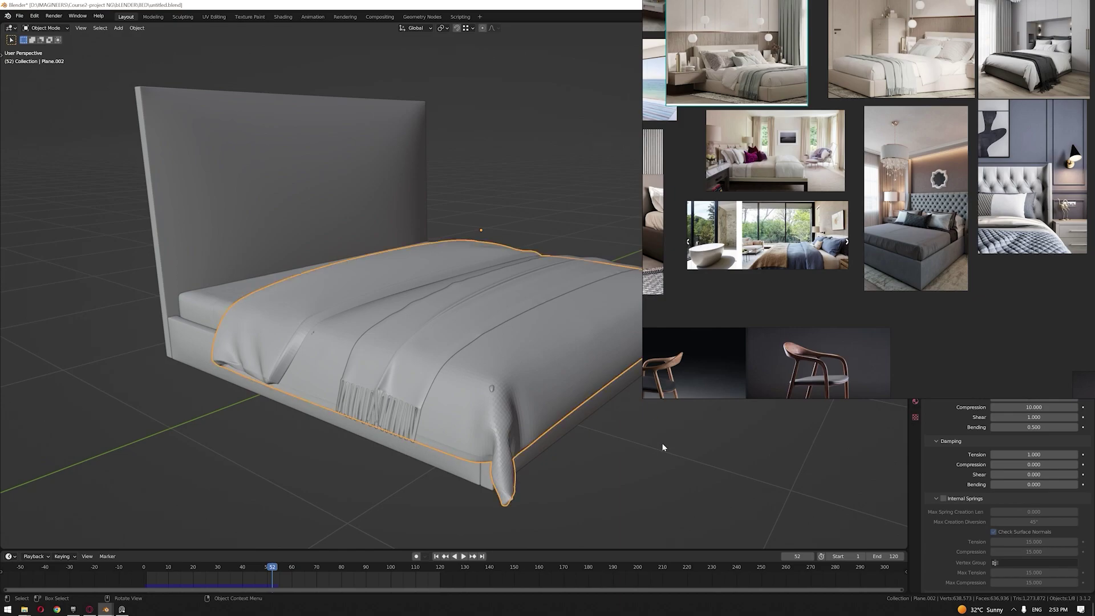
pyautogui.moveTo(941, 315); pyautogui.dragTo(698, 410, button='right')
pyautogui.click(121, 609)
pyautogui.click(915, 339)
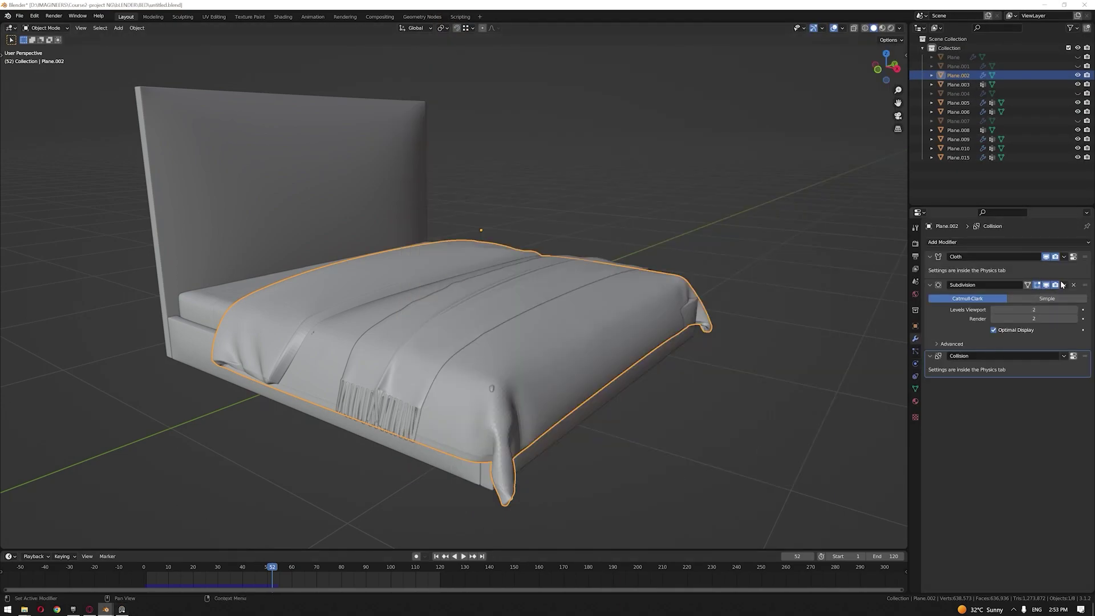
pyautogui.hotkey('ctrl', 'x')
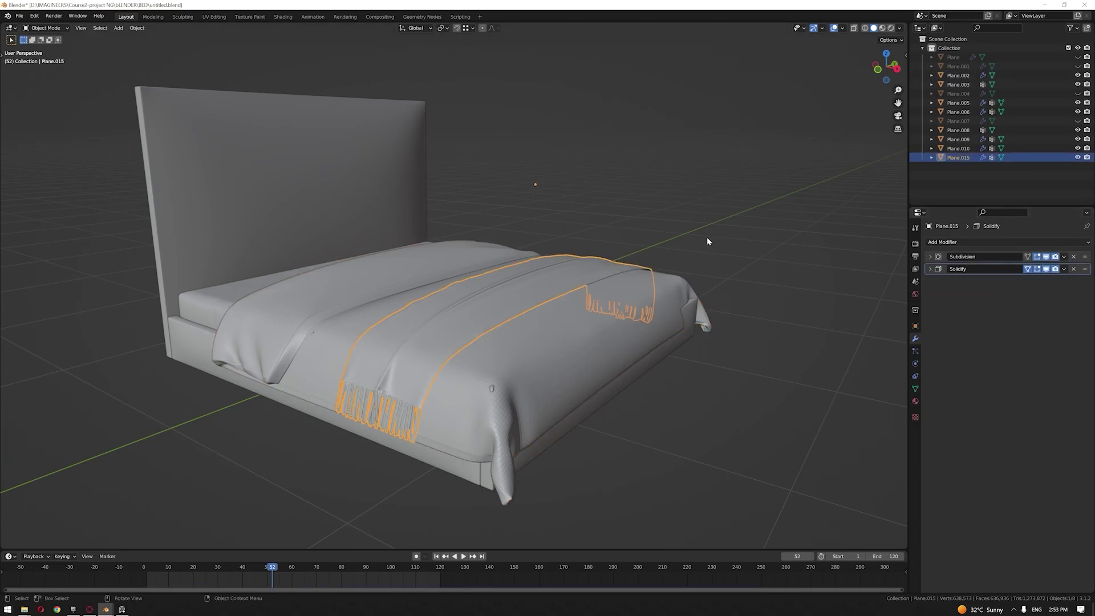
# Step: Apply the throw blanket's Subdivision and Solidify modifiers and clear the selection
pyautogui.click(1063, 256)
pyautogui.click(1023, 267)
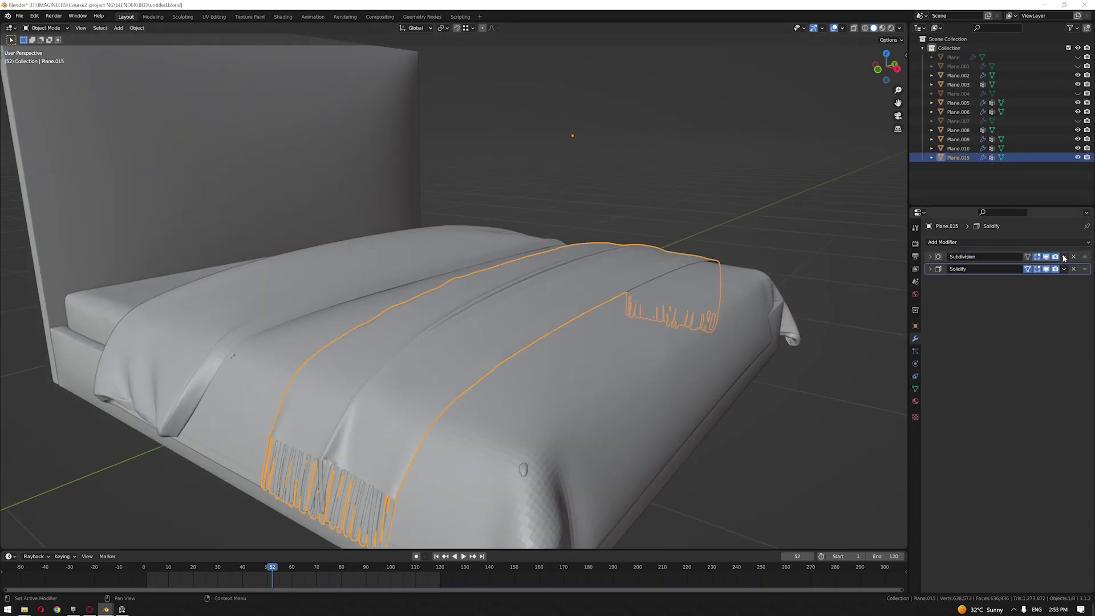
pyautogui.click(1063, 256)
pyautogui.click(1023, 266)
pyautogui.click(1063, 256)
pyautogui.click(1024, 267)
pyautogui.click(833, 308)
# Step: Review the draped bedding and plain headboard, and examine the tufted headboards on the reference board
pyautogui.click(604, 359)
pyautogui.moveTo(661, 382); pyautogui.dragTo(534, 347, button='middle')
pyautogui.rightClick(531, 340)
pyautogui.click(531, 340)
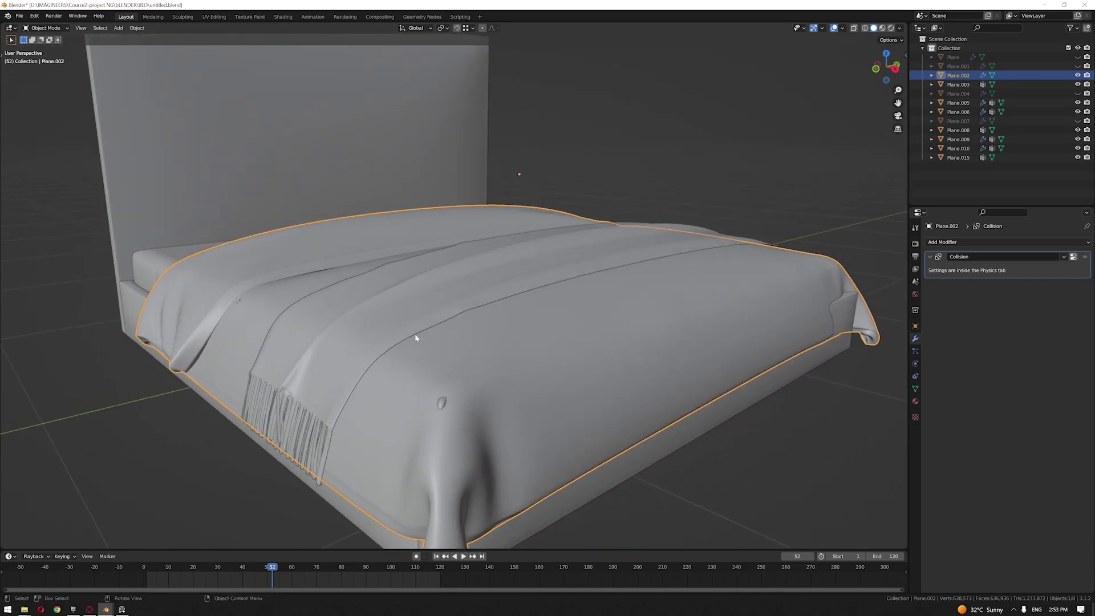
pyautogui.click(665, 184)
pyautogui.keyDown('shift'); pyautogui.moveTo(599, 197); pyautogui.dragTo(684, 270, button='middle'); pyautogui.keyUp('shift')
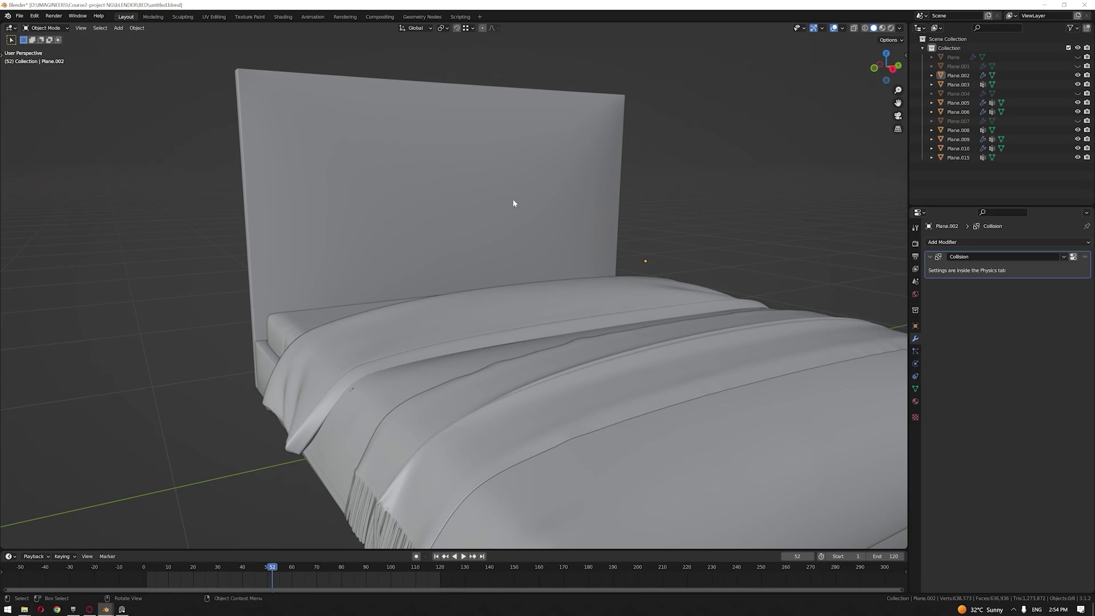
pyautogui.scroll(-2, 714, 220)
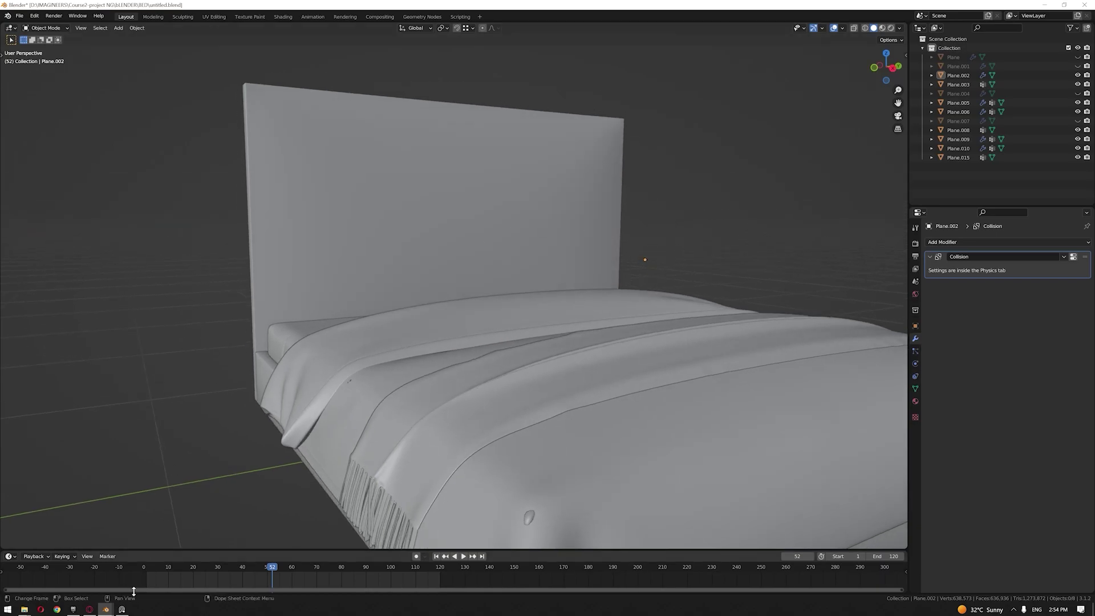
pyautogui.click(121, 609)
pyautogui.scroll(5, 817, 288)
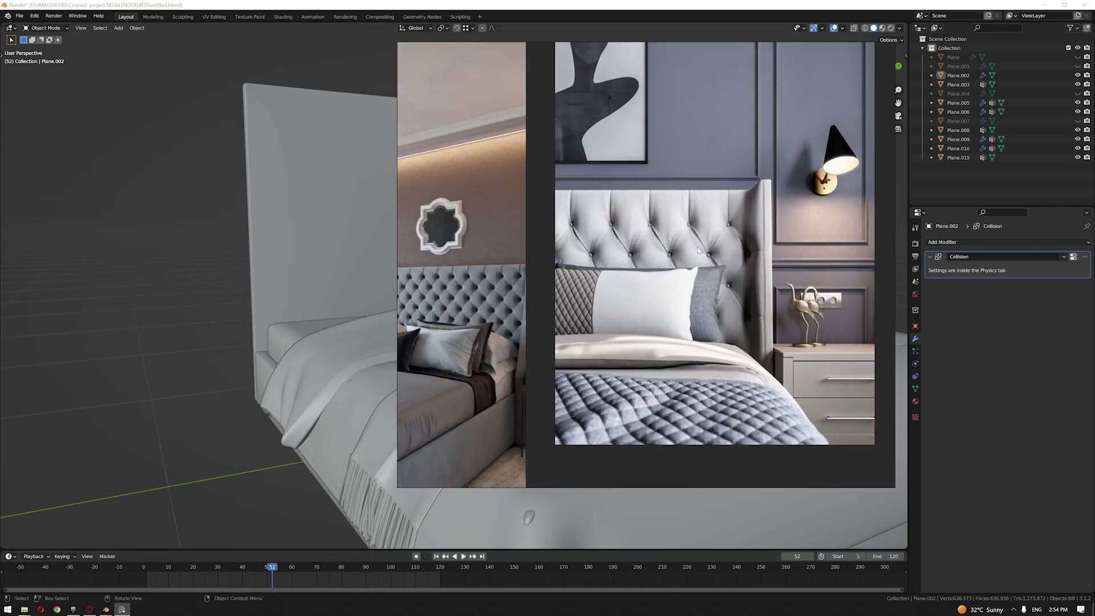
pyautogui.hotkey('alt', 'Tab')
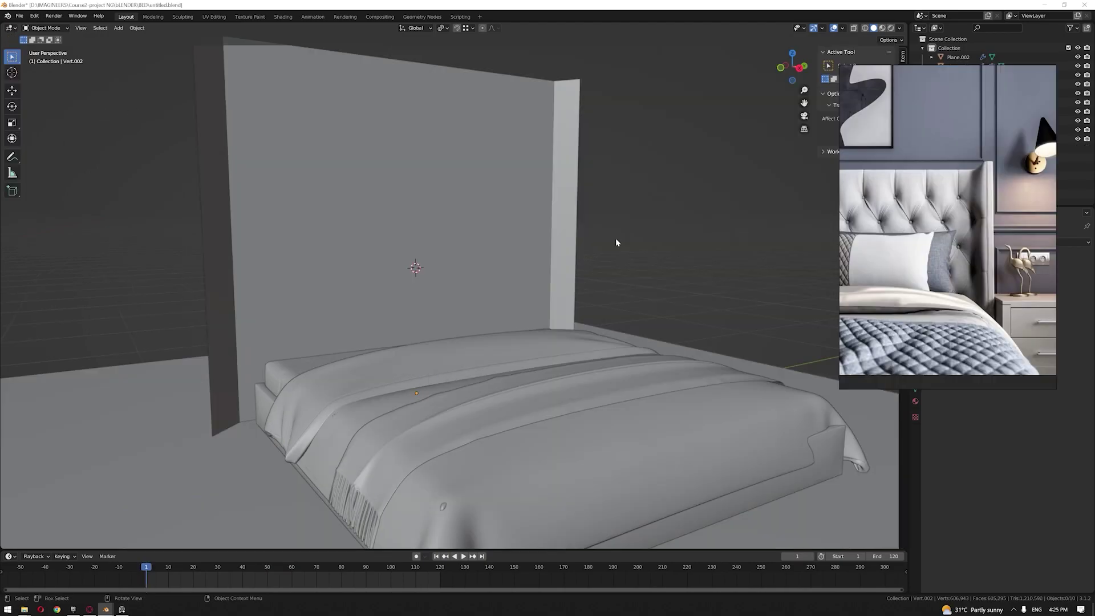
# Step: Select the thin headboard panel with angled side wings and inspect its shape around the bed against the tufted reference
pyautogui.scroll(3, 589, 247)
pyautogui.click(521, 264)
pyautogui.scroll(3, 956, 216)
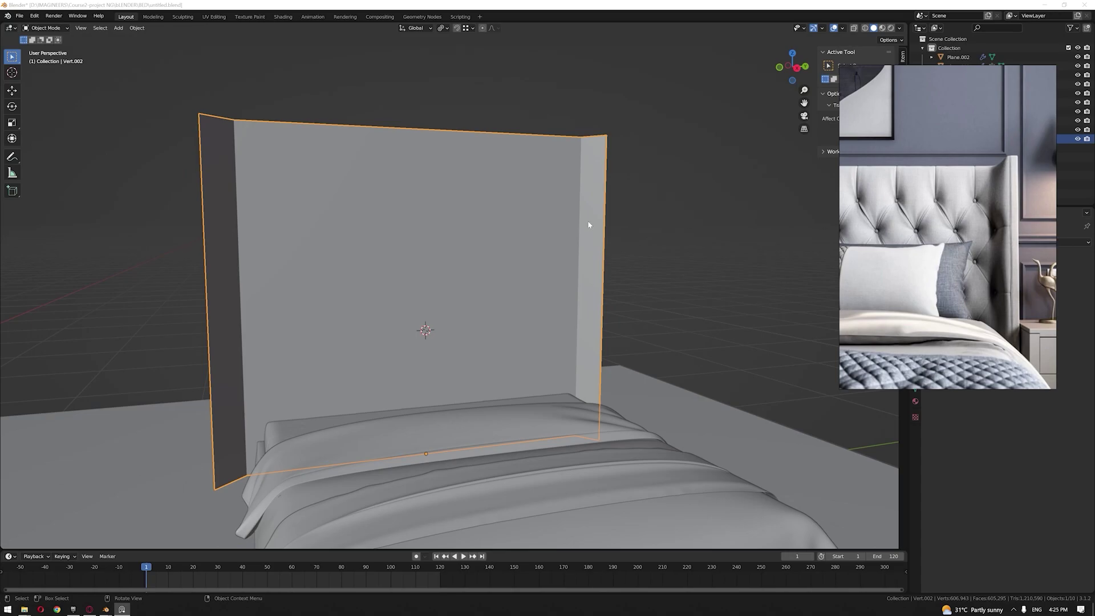
pyautogui.click(471, 257)
pyautogui.moveTo(471, 258); pyautogui.dragTo(482, 279, button='middle')
pyautogui.click(515, 236)
pyautogui.scroll(-2, 515, 236)
pyautogui.moveTo(515, 236); pyautogui.dragTo(472, 254, button='middle')
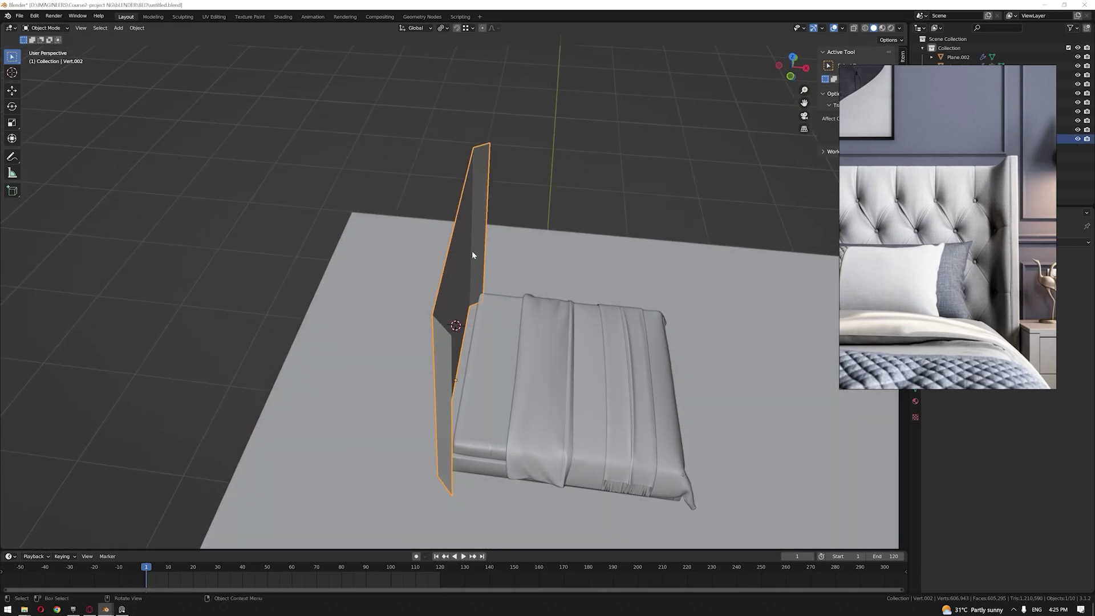
pyautogui.moveTo(617, 196); pyautogui.dragTo(520, 174, button='middle')
# Step: Isolate the headboard panel for mesh editing and divide its front face with 13 evenly spaced vertical edge loops
pyautogui.press('KP_Divide')
pyautogui.press('Tab')
pyautogui.click(510, 131)
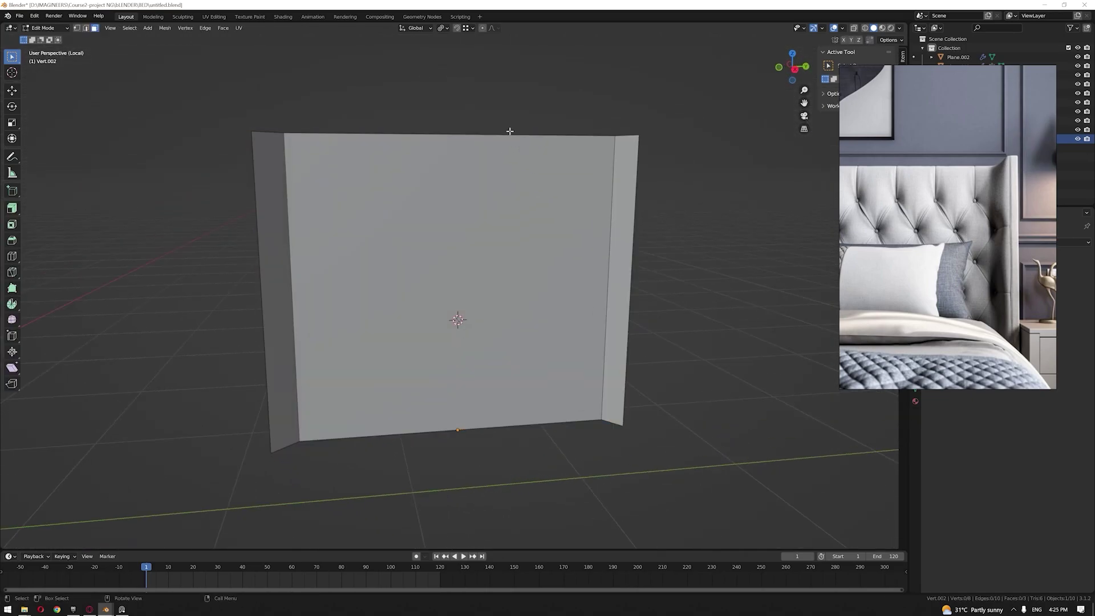
pyautogui.press('2')
pyautogui.click(513, 133)
pyautogui.hotkey('ctrl', 'r')
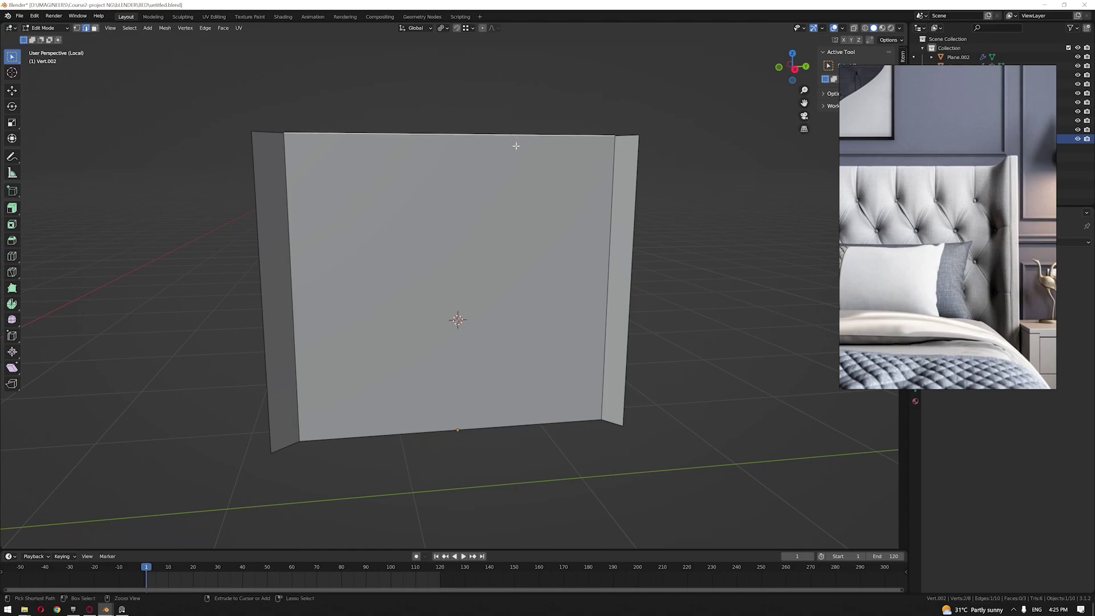
pyautogui.scroll(5, 516, 146)
pyautogui.scroll(2, 516, 146)
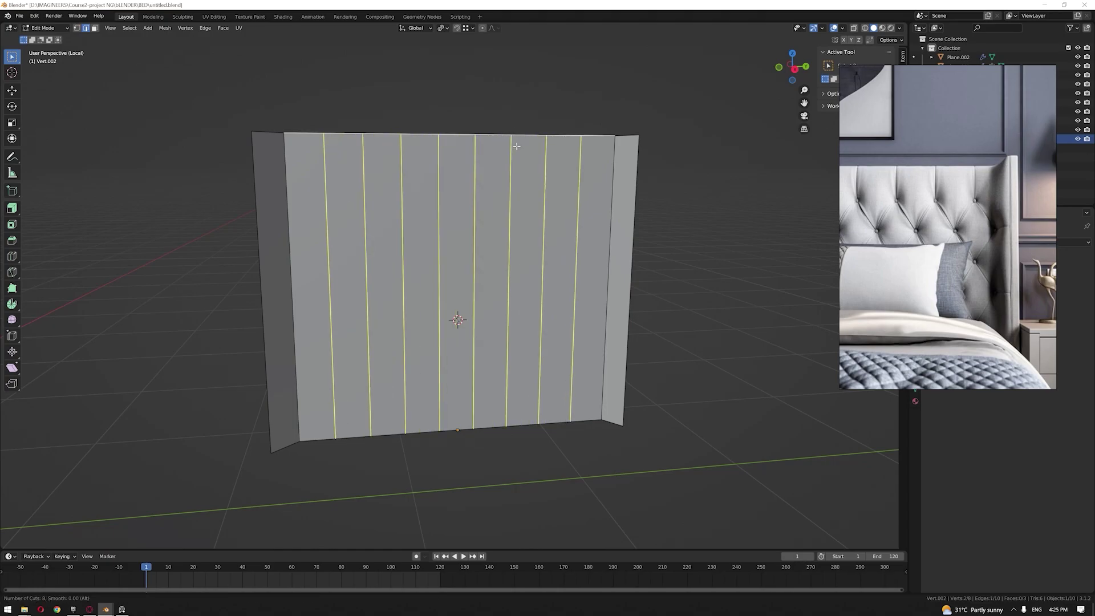
pyautogui.scroll(5, 516, 147)
pyautogui.click(516, 146)
pyautogui.rightClick(516, 146)
# Step: Divide the headboard panel and its side wings with 8 evenly spaced horizontal edge loops
pyautogui.click(586, 188)
pyautogui.hotkey('ctrl', 'r')
pyautogui.scroll(3, 587, 188)
pyautogui.scroll(4, 588, 187)
pyautogui.click(588, 187)
pyautogui.rightClick(588, 187)
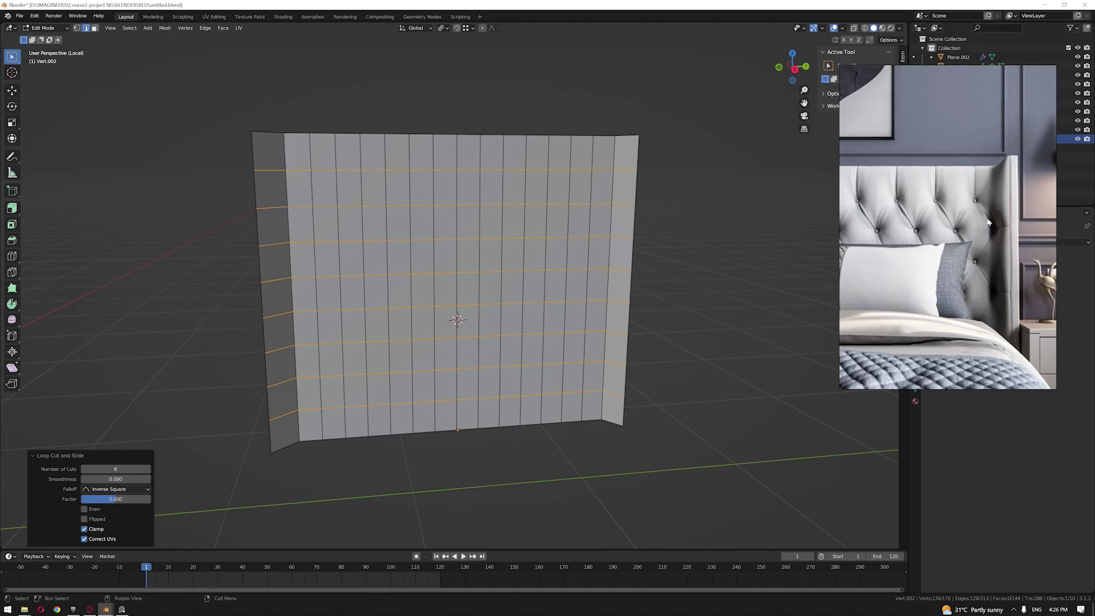
# Step: Add single edge loops hugging the headboard's top edge and the right wing's outer edge
pyautogui.scroll(4, 678, 207)
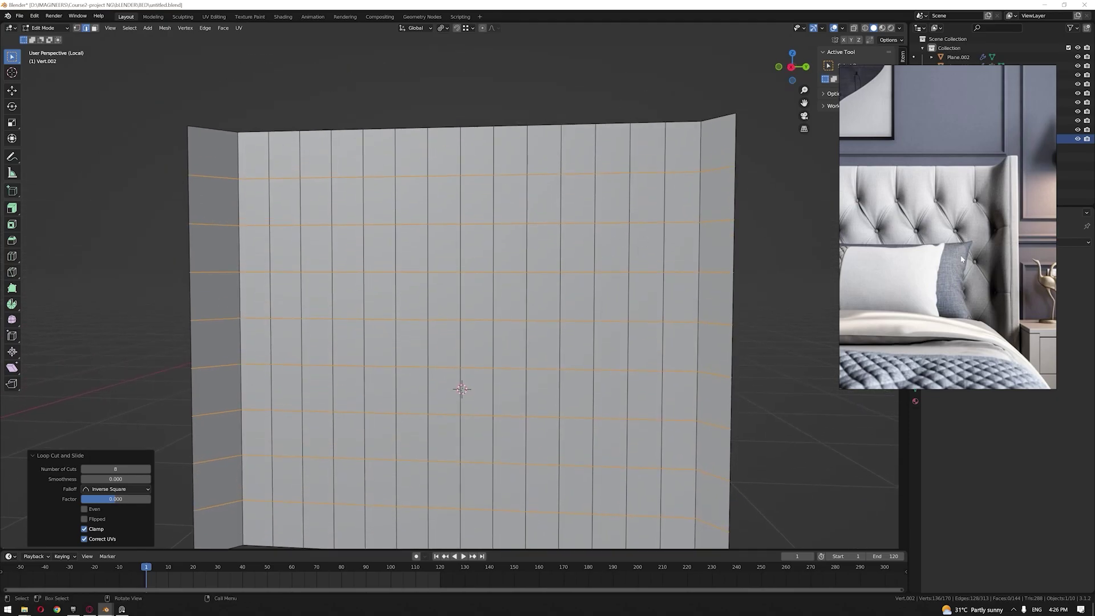
pyautogui.moveTo(609, 233); pyautogui.dragTo(605, 272, button='middle')
pyautogui.scroll(-1, 613, 225)
pyautogui.scroll(1, 605, 272)
pyautogui.click(645, 242)
pyautogui.hotkey('ctrl', 'r')
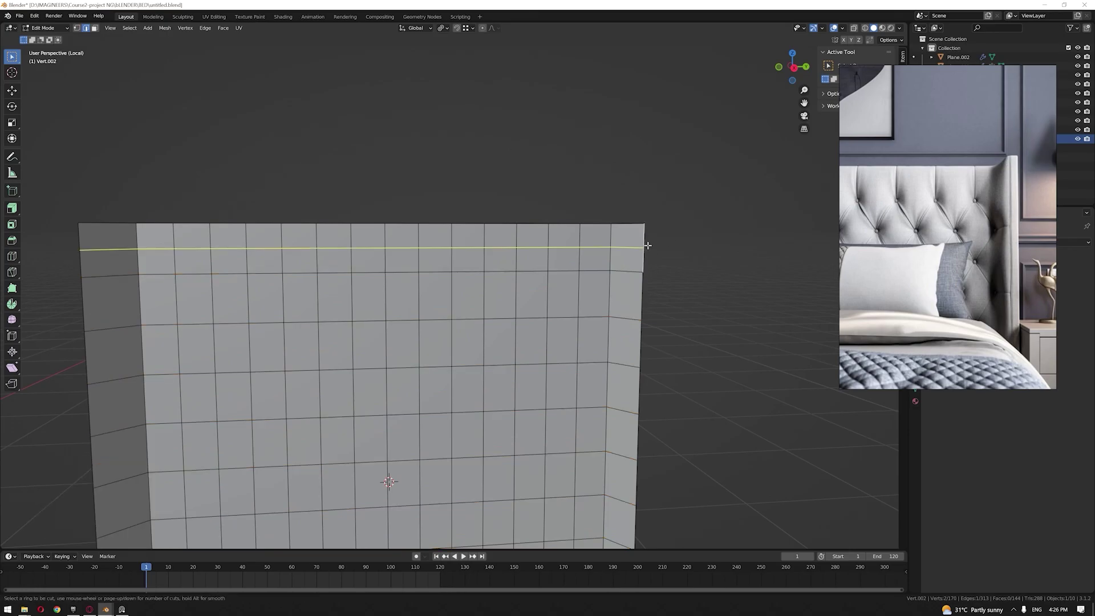
pyautogui.click(666, 233)
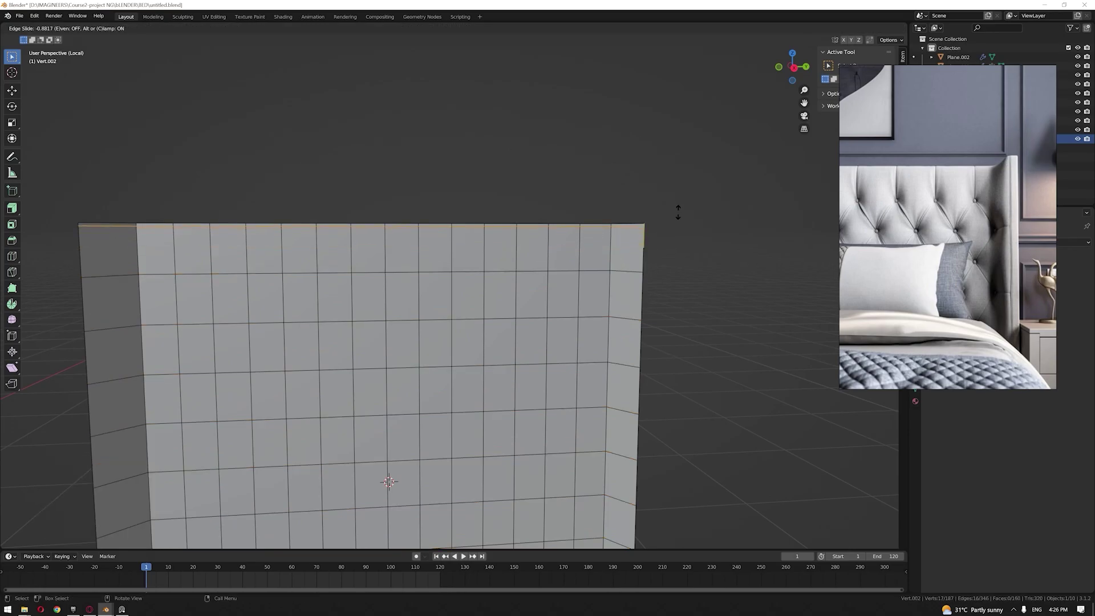
pyautogui.click(678, 213)
pyautogui.hotkey('ctrl', 'r')
pyautogui.click(634, 220)
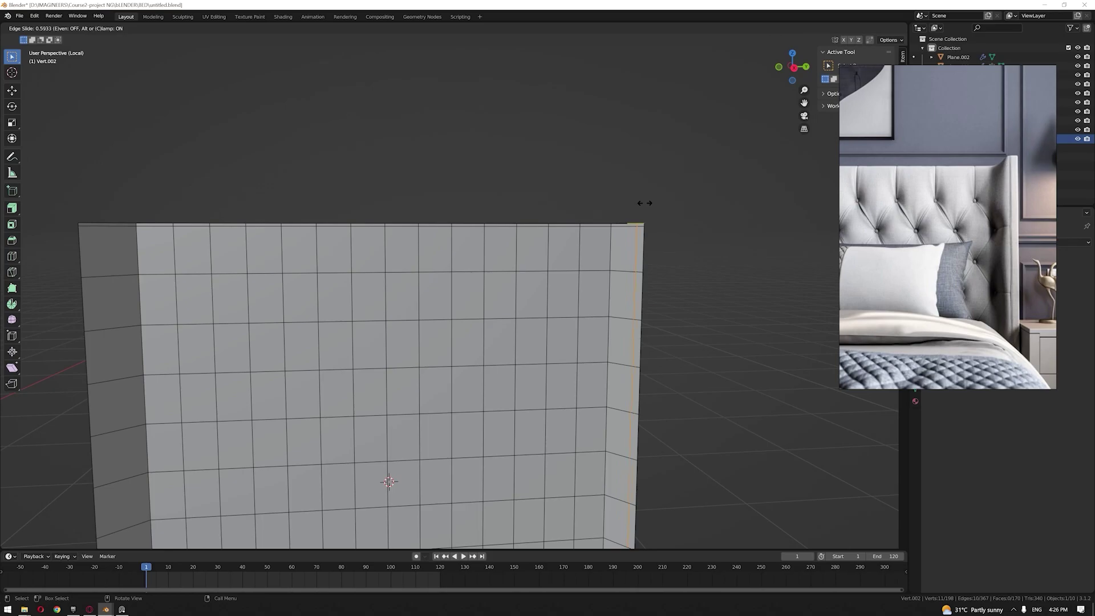
pyautogui.click(647, 203)
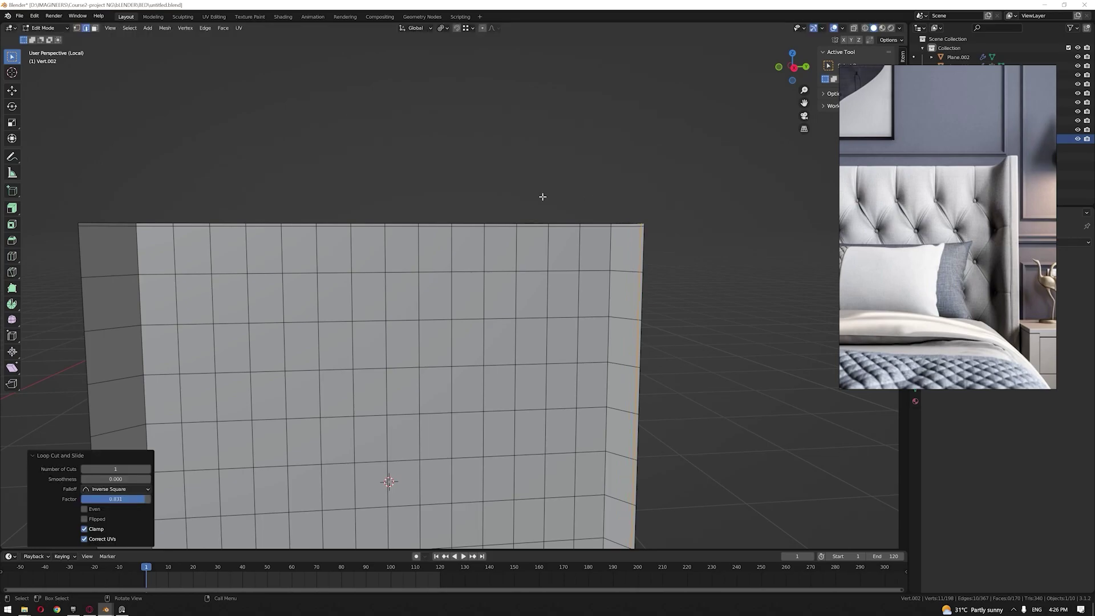
# Step: Add single edge loops hugging the left wing's outer edge and the headboard's bottom edge
pyautogui.hotkey('ctrl', 'r')
pyautogui.click(90, 228)
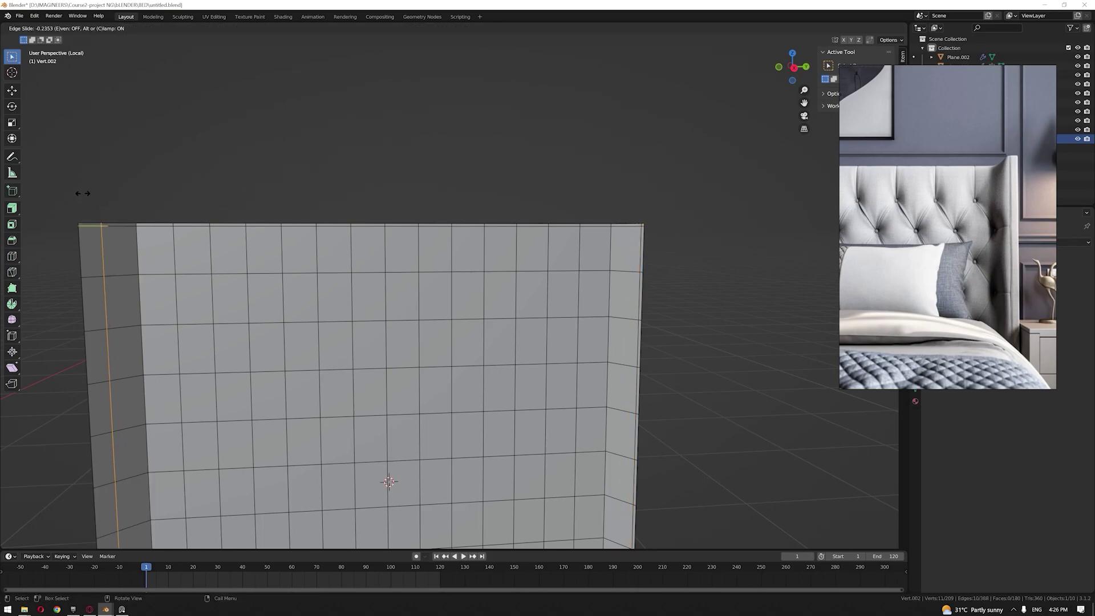
pyautogui.click(63, 185)
pyautogui.scroll(-3, 563, 379)
pyautogui.scroll(4, 536, 332)
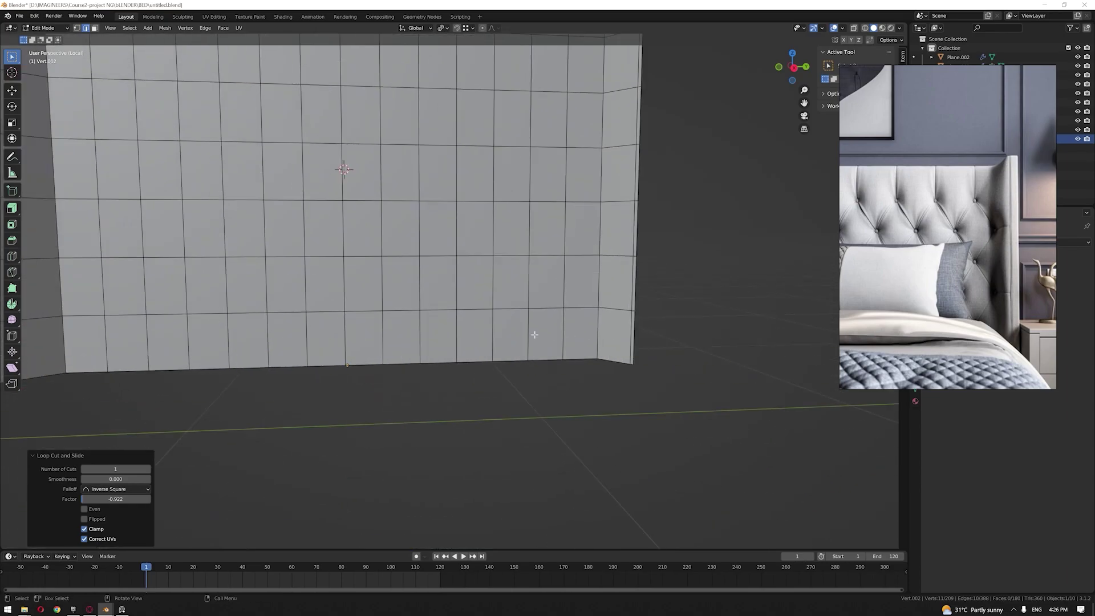
pyautogui.hotkey('ctrl', 'r')
pyautogui.click(656, 360)
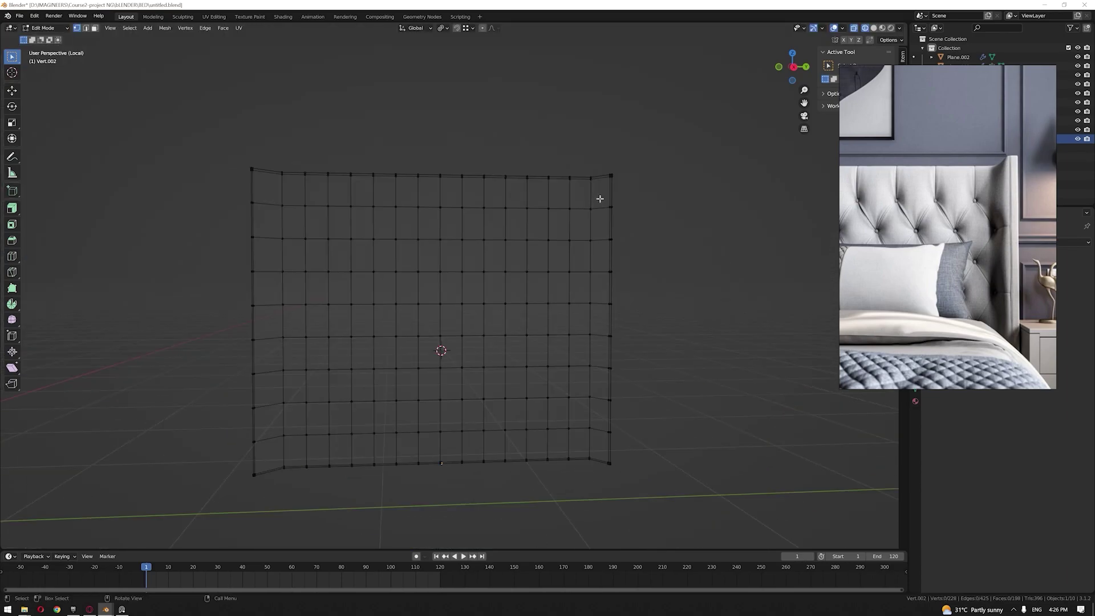
# Step: Checker-deselect the panel's inner grid vertices with 1 deselected and 1 selected, and connect the remaining vertex pairs into a diamond pattern
pyautogui.moveTo(606, 196); pyautogui.dragTo(267, 442)
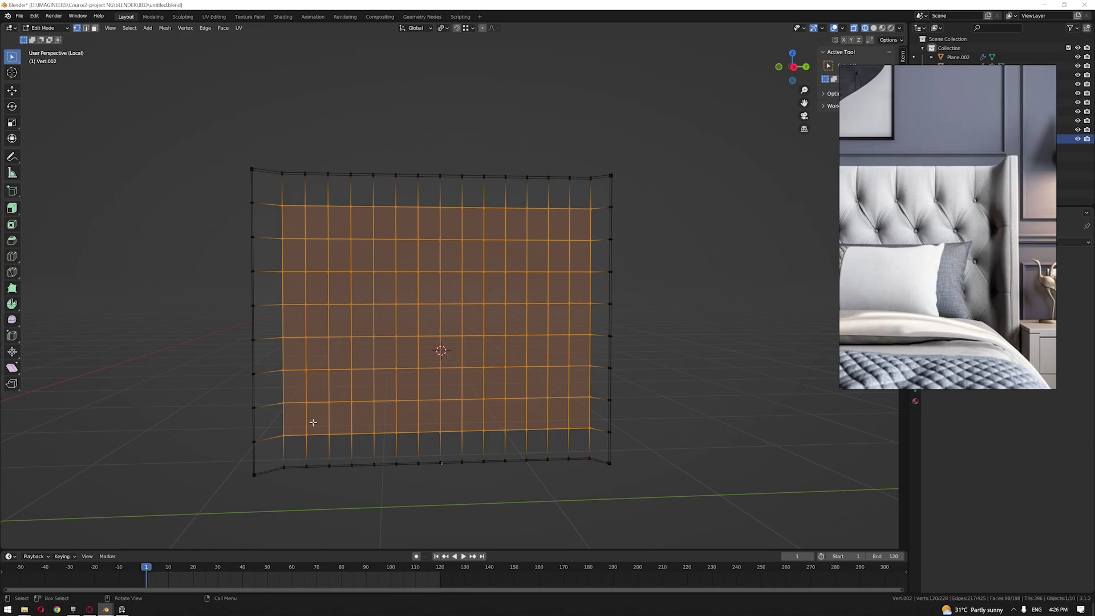
pyautogui.click(129, 27)
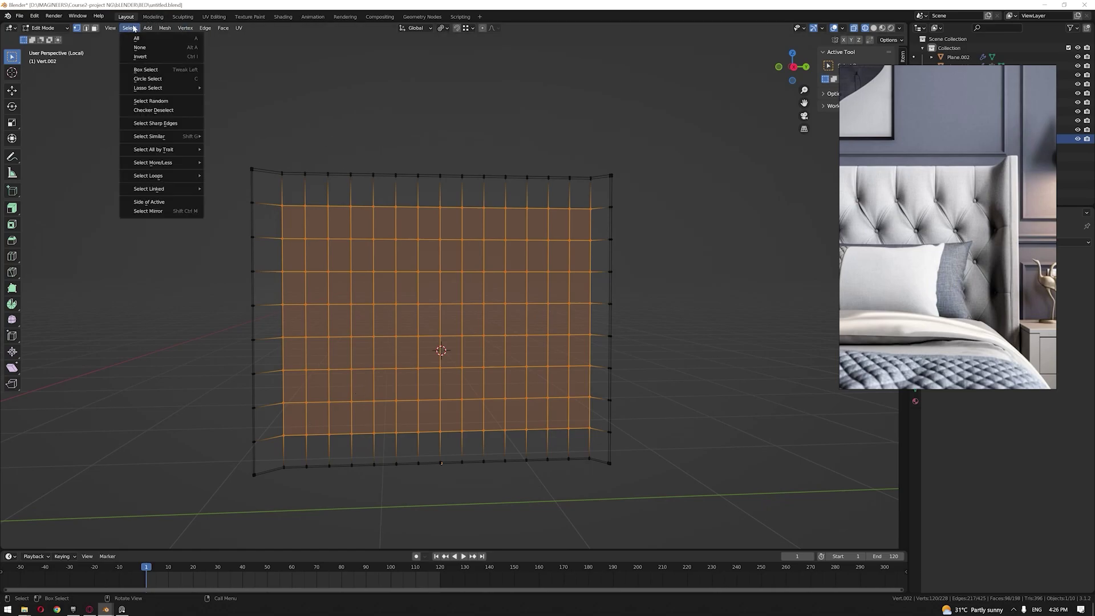
pyautogui.click(149, 110)
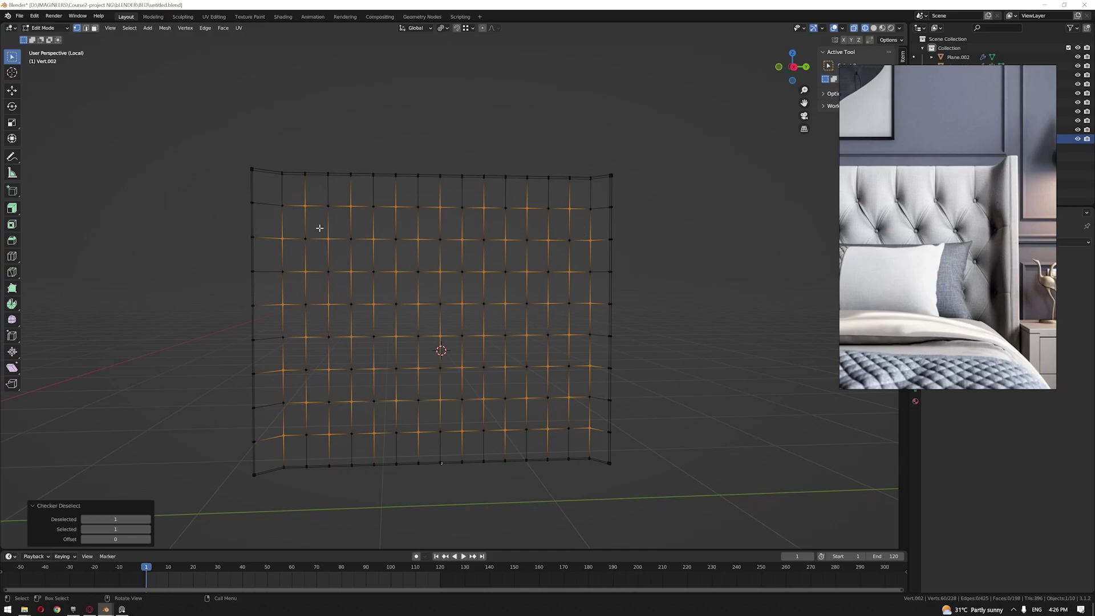
pyautogui.click(185, 28)
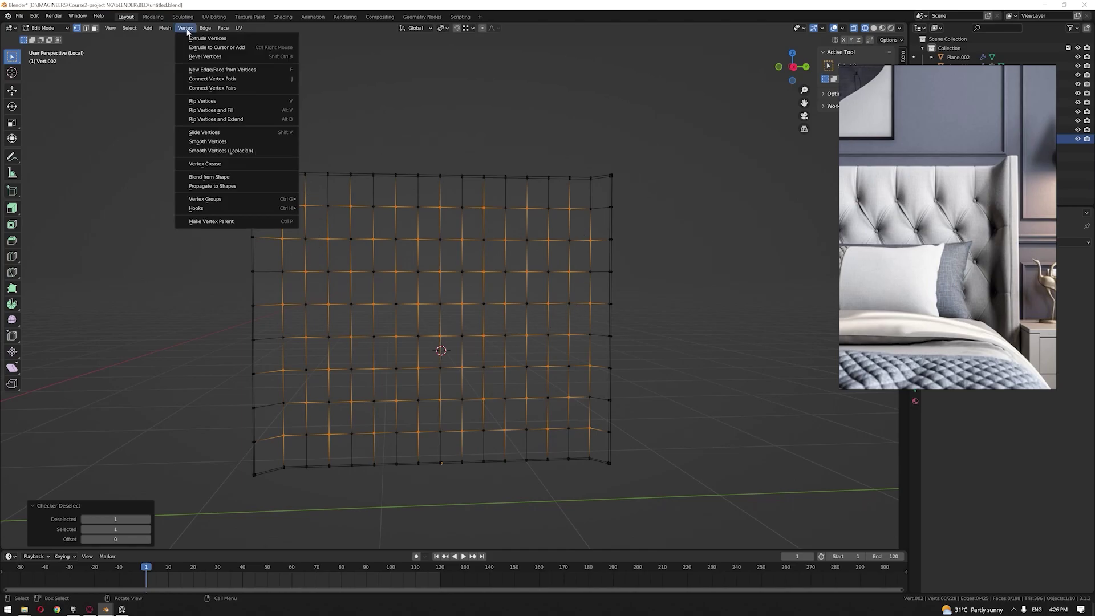
pyautogui.click(223, 88)
pyautogui.moveTo(489, 129); pyautogui.dragTo(439, 151, button='middle')
pyautogui.press('2')
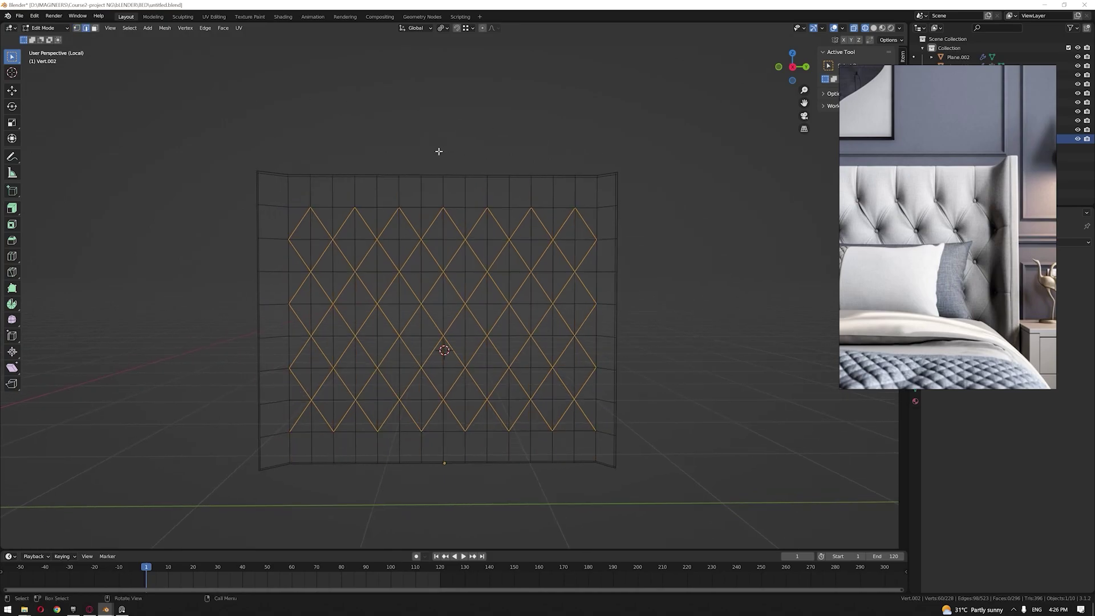
# Step: Extend the diamond edge selection with the border edges that run from the outer diamond corners to the left wing and the bottom
pyautogui.scroll(5, 342, 146)
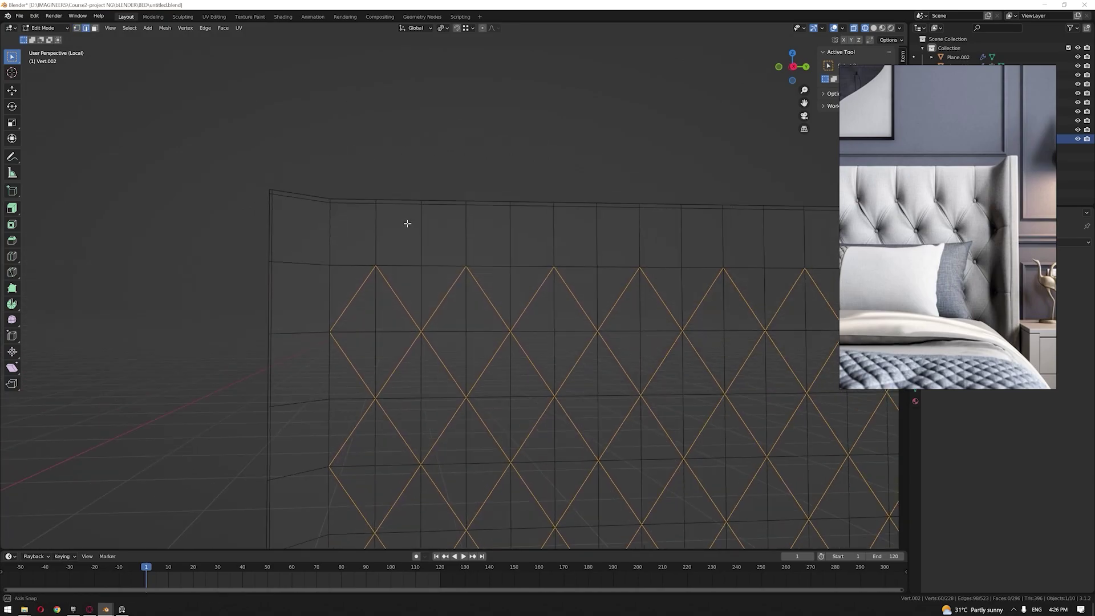
pyautogui.scroll(2, 446, 252)
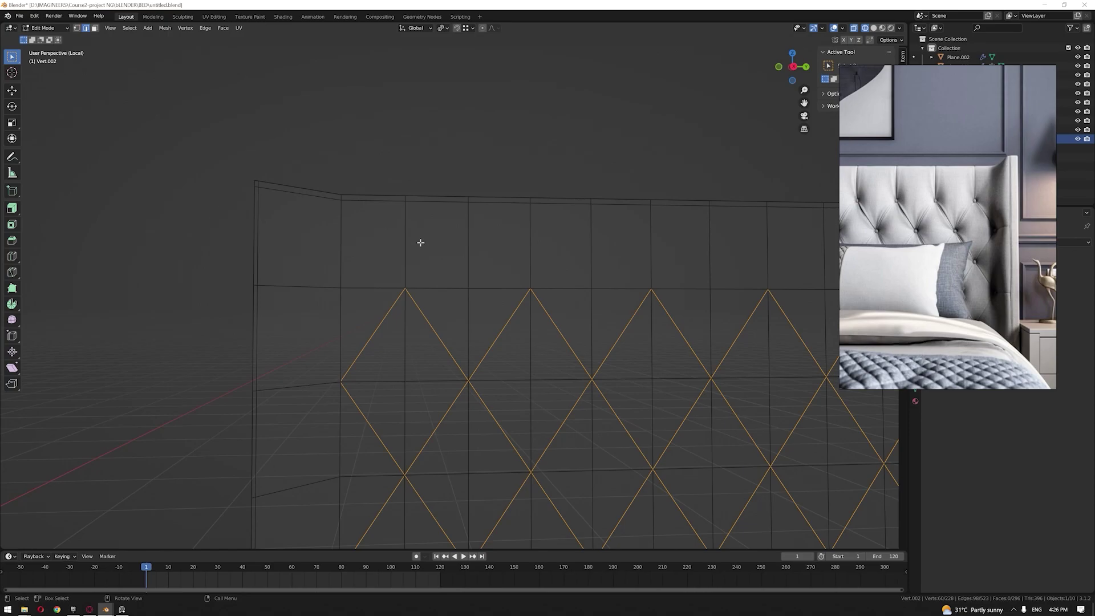
pyautogui.scroll(-1, 415, 237)
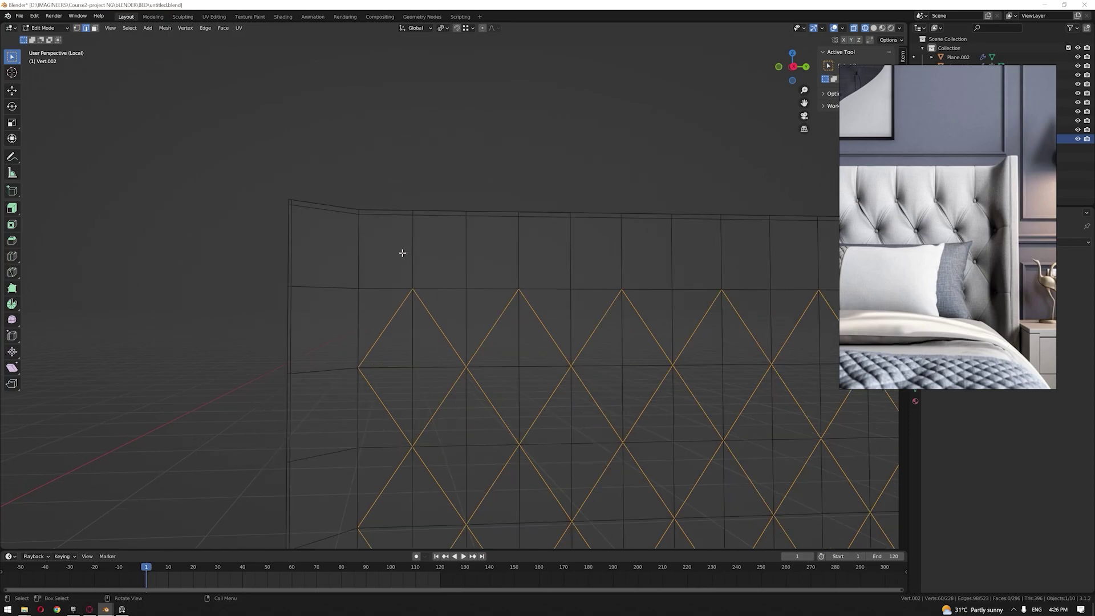
pyautogui.keyDown('shift'); pyautogui.moveTo(422, 190); pyautogui.dragTo(397, 296); pyautogui.keyUp('shift')
pyautogui.keyDown('shift'); pyautogui.moveTo(280, 359); pyautogui.dragTo(371, 394); pyautogui.keyUp('shift')
pyautogui.keyDown('shift'); pyautogui.moveTo(389, 409); pyautogui.dragTo(370, 74, button='middle'); pyautogui.keyUp('shift')
pyautogui.keyDown('shift'); pyautogui.moveTo(365, 149); pyautogui.dragTo(270, 187); pyautogui.keyUp('shift')
pyautogui.keyDown('shift'); pyautogui.moveTo(218, 319); pyautogui.dragTo(197, 182, button='middle'); pyautogui.keyUp('shift')
pyautogui.keyDown('shift'); pyautogui.moveTo(212, 162); pyautogui.dragTo(341, 216); pyautogui.keyUp('shift')
pyautogui.keyDown('shift'); pyautogui.moveTo(215, 305); pyautogui.dragTo(341, 374); pyautogui.keyUp('shift')
pyautogui.keyDown('shift'); pyautogui.moveTo(465, 334); pyautogui.dragTo(415, 447); pyautogui.keyUp('shift')
pyautogui.keyDown('shift'); pyautogui.moveTo(481, 361); pyautogui.dragTo(269, 312, button='middle'); pyautogui.keyUp('shift')
pyautogui.keyDown('shift'); pyautogui.moveTo(359, 280); pyautogui.dragTo(287, 418); pyautogui.keyUp('shift')
pyautogui.keyDown('shift'); pyautogui.moveTo(398, 418); pyautogui.dragTo(466, 283); pyautogui.keyUp('shift')
pyautogui.keyDown('shift'); pyautogui.moveTo(504, 436); pyautogui.dragTo(391, 435, button='middle'); pyautogui.keyUp('shift')
pyautogui.keyDown('shift'); pyautogui.moveTo(398, 419); pyautogui.dragTo(456, 282); pyautogui.keyUp('shift')
pyautogui.keyDown('shift'); pyautogui.moveTo(507, 415); pyautogui.dragTo(562, 280); pyautogui.keyUp('shift')
pyautogui.keyDown('shift'); pyautogui.moveTo(608, 413); pyautogui.dragTo(660, 279); pyautogui.keyUp('shift')
# Step: Add the border edges running from the outer diamond corners to the right wing and the top to the selection
pyautogui.keyDown('shift'); pyautogui.moveTo(806, 288); pyautogui.dragTo(641, 395, button='middle'); pyautogui.keyUp('shift')
pyautogui.keyDown('shift'); pyautogui.moveTo(651, 375); pyautogui.dragTo(551, 423); pyautogui.keyUp('shift')
pyautogui.keyDown('shift'); pyautogui.moveTo(559, 520); pyautogui.dragTo(590, 378); pyautogui.keyUp('shift')
pyautogui.keyDown('shift'); pyautogui.moveTo(632, 245); pyautogui.dragTo(550, 276); pyautogui.keyUp('shift')
pyautogui.keyDown('shift'); pyautogui.moveTo(603, 163); pyautogui.dragTo(567, 379, button='middle'); pyautogui.keyUp('shift')
pyautogui.keyDown('shift'); pyautogui.moveTo(627, 280); pyautogui.dragTo(525, 336); pyautogui.keyUp('shift')
pyautogui.keyDown('shift'); pyautogui.moveTo(538, 118); pyautogui.dragTo(493, 245); pyautogui.keyUp('shift')
pyautogui.keyDown('shift'); pyautogui.moveTo(478, 188); pyautogui.dragTo(627, 230, button='middle'); pyautogui.keyUp('shift')
pyautogui.keyDown('shift'); pyautogui.moveTo(578, 166); pyautogui.dragTo(541, 283); pyautogui.keyUp('shift')
pyautogui.keyDown('shift'); pyautogui.moveTo(478, 174); pyautogui.dragTo(436, 287); pyautogui.keyUp('shift')
pyautogui.keyDown('shift'); pyautogui.moveTo(452, 297); pyautogui.dragTo(646, 298, button='middle'); pyautogui.keyUp('shift')
pyautogui.keyDown('shift'); pyautogui.moveTo(565, 176); pyautogui.dragTo(527, 292); pyautogui.keyUp('shift')
pyautogui.keyDown('shift'); pyautogui.moveTo(471, 176); pyautogui.dragTo(428, 298); pyautogui.keyUp('shift')
pyautogui.keyDown('shift'); pyautogui.moveTo(364, 170); pyautogui.dragTo(315, 297); pyautogui.keyUp('shift')
# Step: Bevel the selected diamond and border edges with 3 segments and a width of 0.0131 m
pyautogui.scroll(-4, 422, 365)
pyautogui.keyDown('shift'); pyautogui.moveTo(434, 388); pyautogui.dragTo(452, 278, button='middle'); pyautogui.keyUp('shift')
pyautogui.scroll(2, 456, 278)
pyautogui.moveTo(531, 313); pyautogui.dragTo(488, 251, button='middle')
pyautogui.scroll(2, 491, 258)
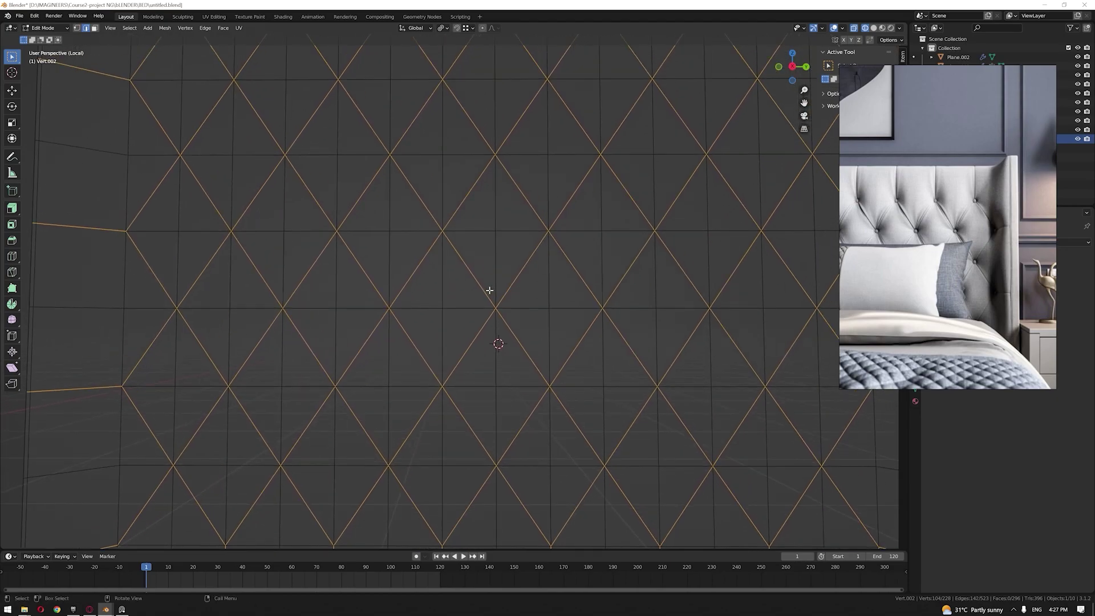
pyautogui.hotkey('ctrl', 'b')
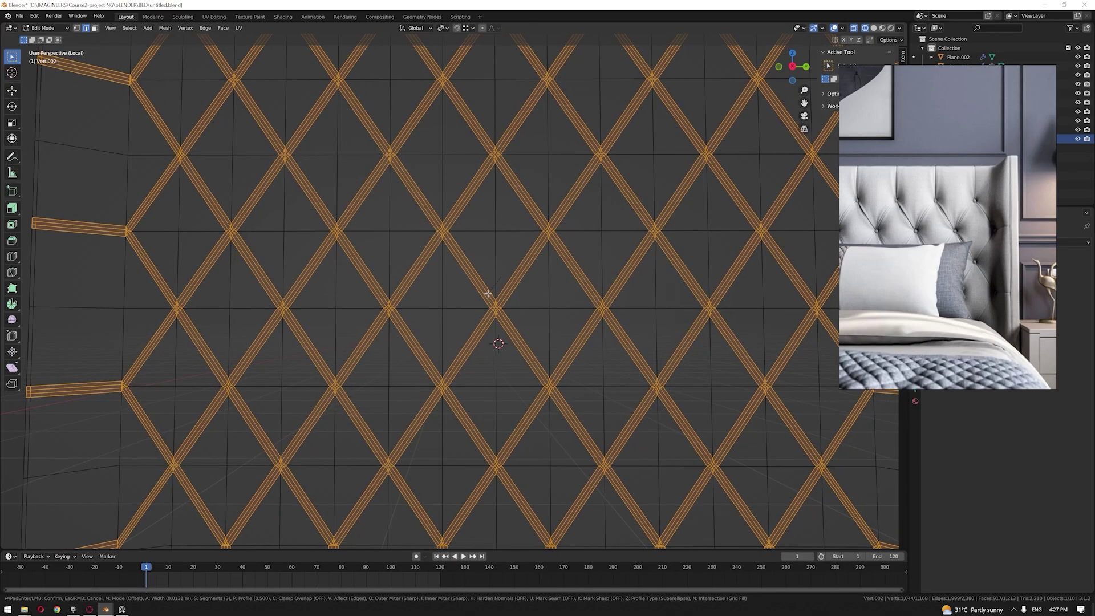
pyautogui.click(488, 293)
pyautogui.scroll(-4, 489, 293)
pyautogui.scroll(4, 489, 293)
pyautogui.scroll(-2, 496, 280)
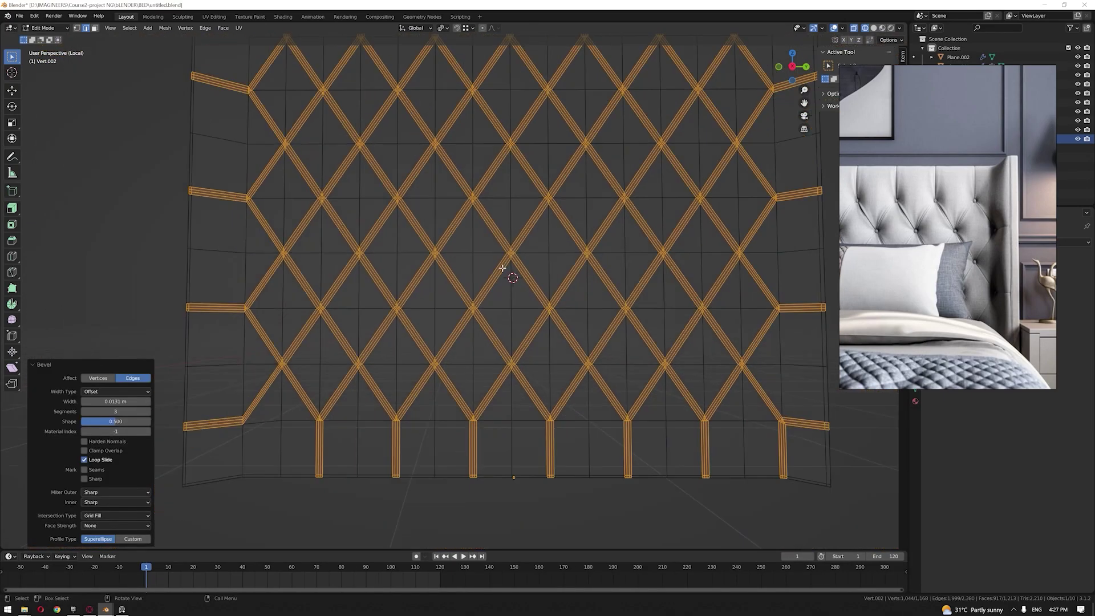
# Step: Select the small faces at one diamond junction and extend the selection to all faces of similar area
pyautogui.click(514, 312)
pyautogui.scroll(2, 512, 288)
pyautogui.moveTo(499, 213); pyautogui.dragTo(564, 257)
pyautogui.scroll(-2, 501, 244)
pyautogui.scroll(-2, 501, 243)
pyautogui.keyDown('shift'); pyautogui.moveTo(537, 207); pyautogui.dragTo(525, 260, button='middle'); pyautogui.keyUp('shift')
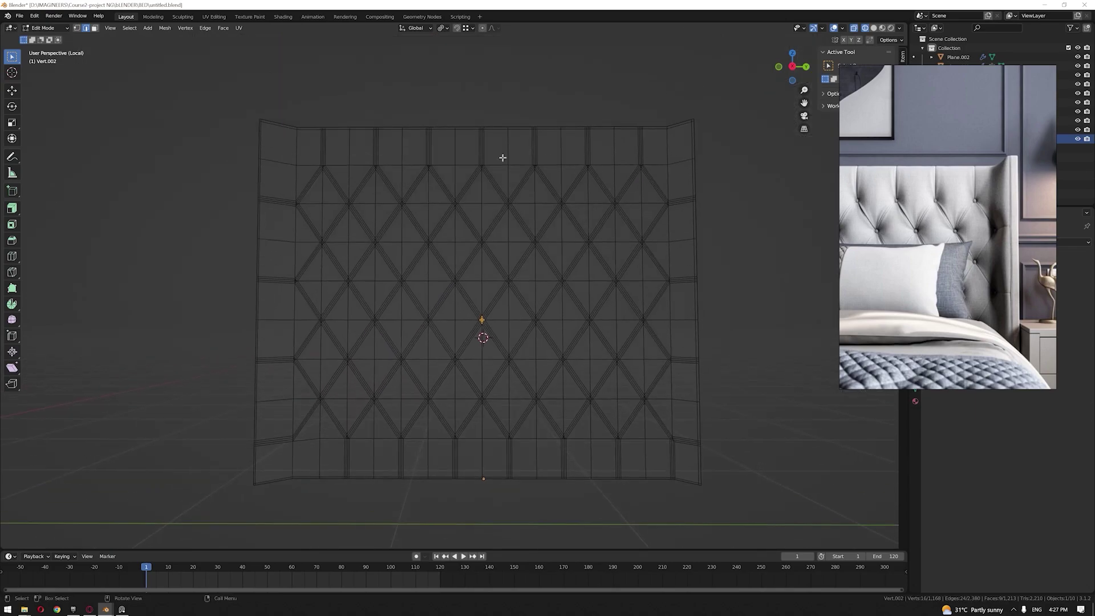
pyautogui.scroll(2, 494, 318)
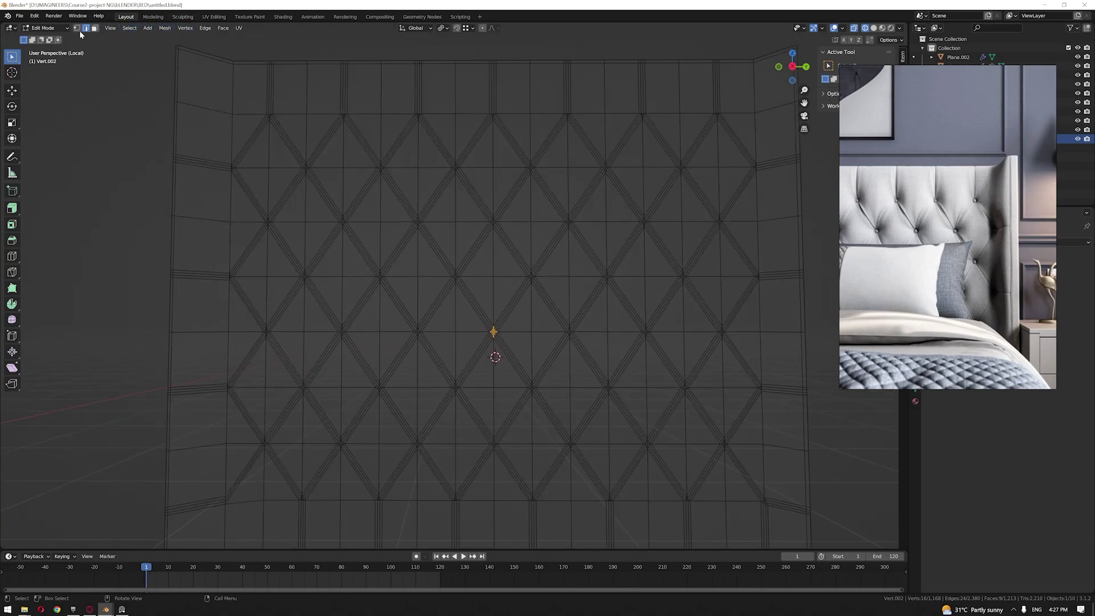
pyautogui.click(130, 28)
pyautogui.moveTo(174, 139)
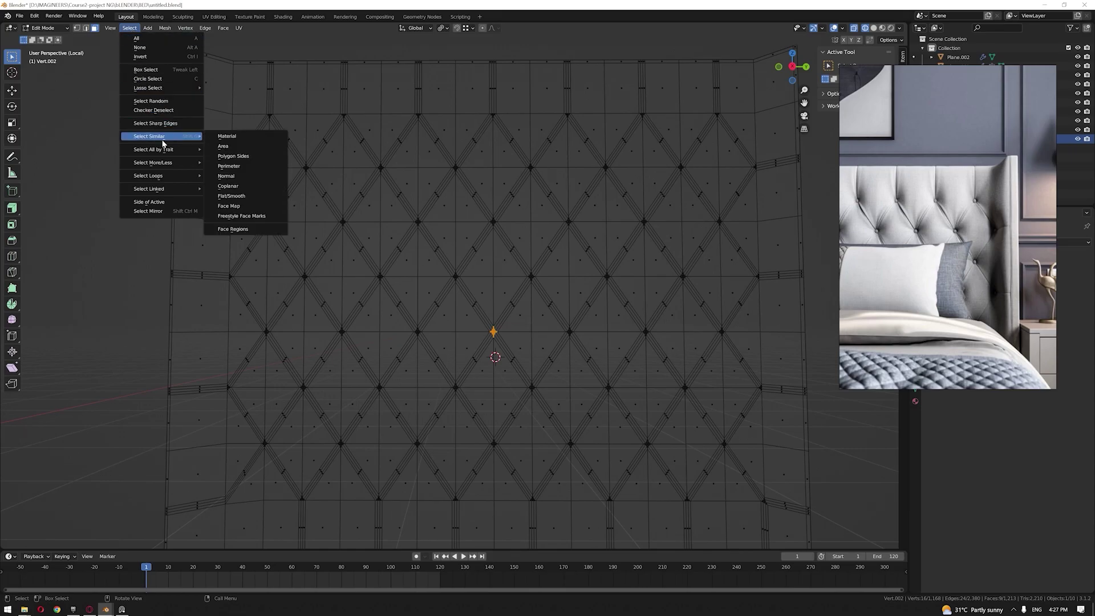
pyautogui.click(237, 149)
pyautogui.moveTo(542, 255); pyautogui.dragTo(581, 256, button='middle')
# Step: Deselect the extra faces along the side wings and top border, keeping the faces at the diamond junctions selected
pyautogui.moveTo(710, 106); pyautogui.dragTo(655, 511)
pyautogui.keyDown('ctrl'); pyautogui.moveTo(105, 106); pyautogui.dragTo(165, 514); pyautogui.keyUp('ctrl')
pyautogui.keyDown('shift'); pyautogui.moveTo(285, 205); pyautogui.dragTo(291, 317, button='middle'); pyautogui.keyUp('shift')
pyautogui.keyDown('ctrl'); pyautogui.moveTo(130, 106); pyautogui.dragTo(666, 177); pyautogui.keyUp('ctrl')
pyautogui.scroll(6, 542, 285)
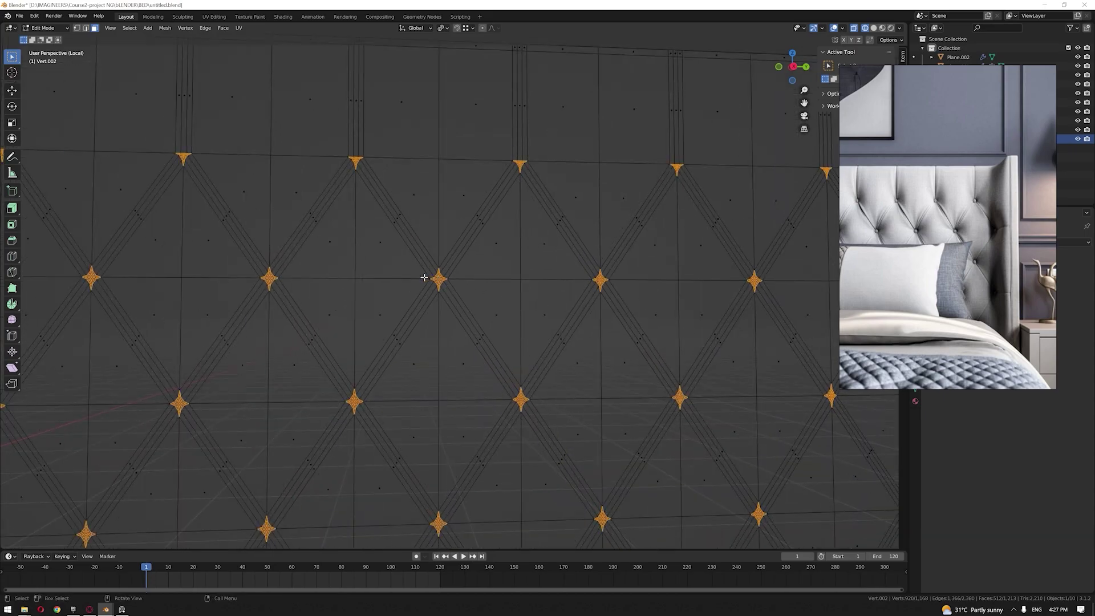
# Step: Check in the preferences that the LoopTools add-on is enabled
pyautogui.scroll(2, 436, 288)
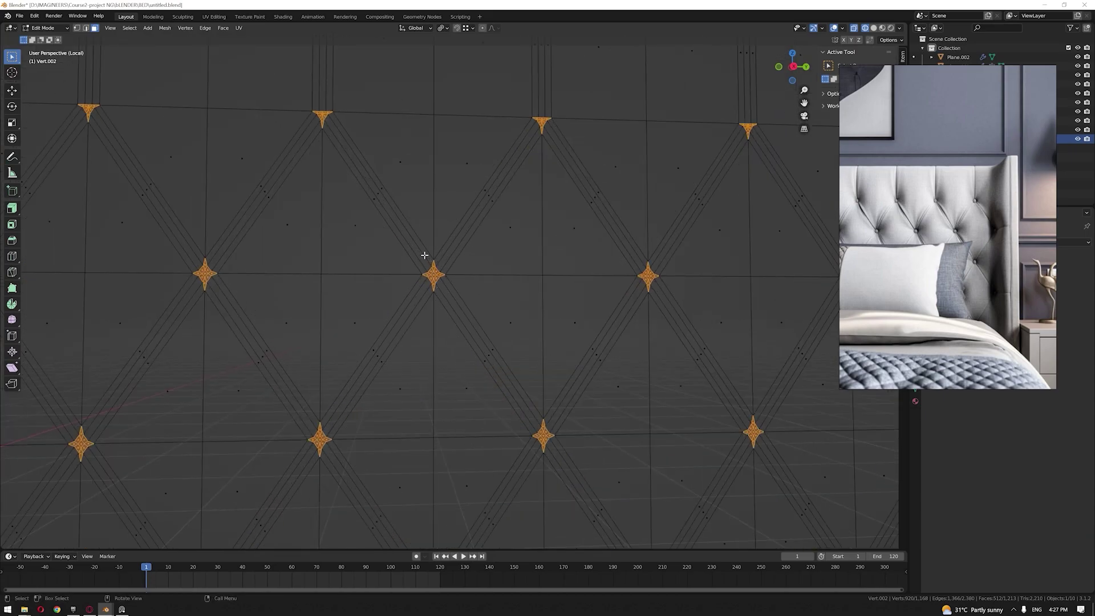
pyautogui.rightClick(412, 228)
pyautogui.moveTo(414, 231)
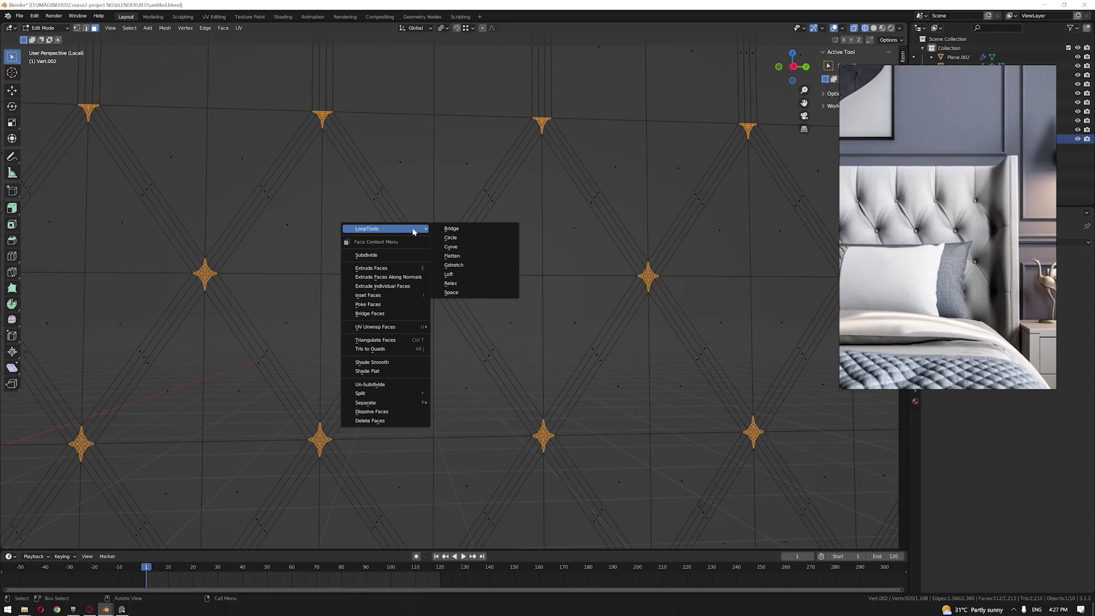
pyautogui.click(35, 15)
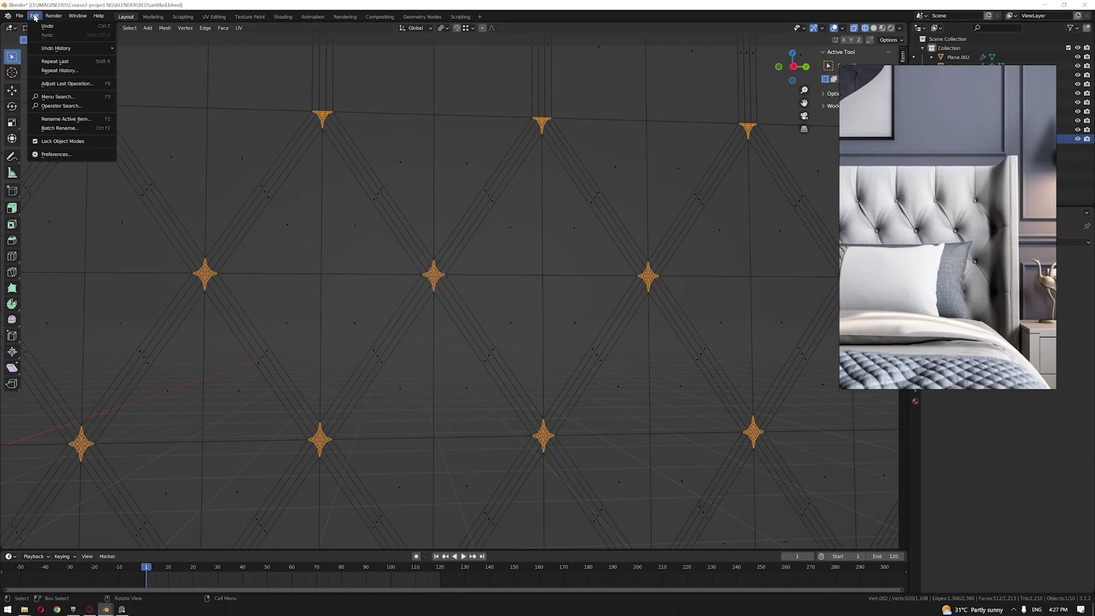
pyautogui.click(52, 155)
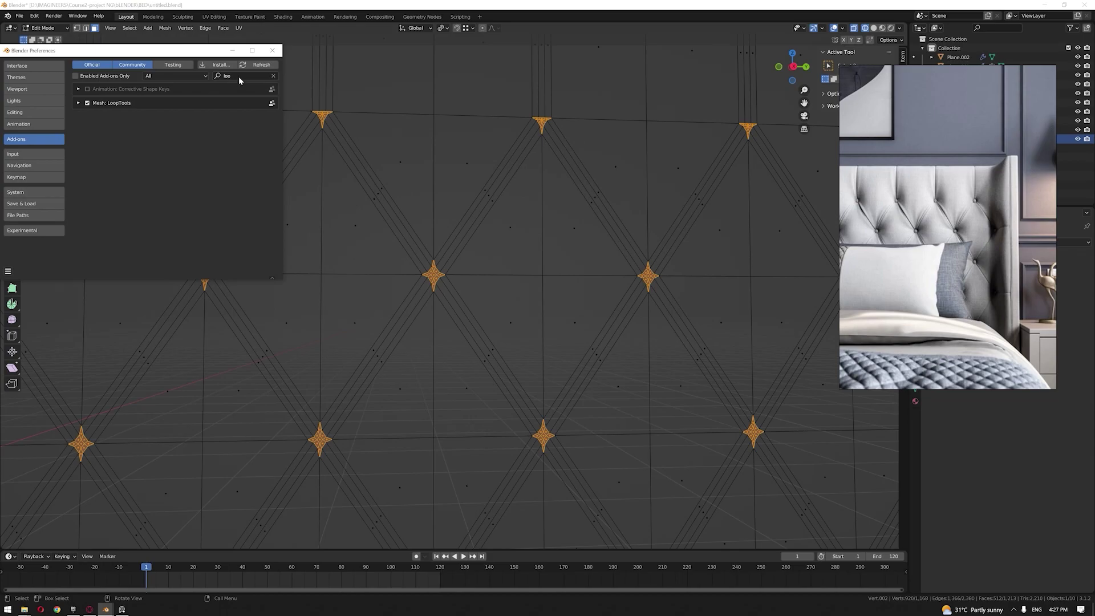
pyautogui.click(272, 50)
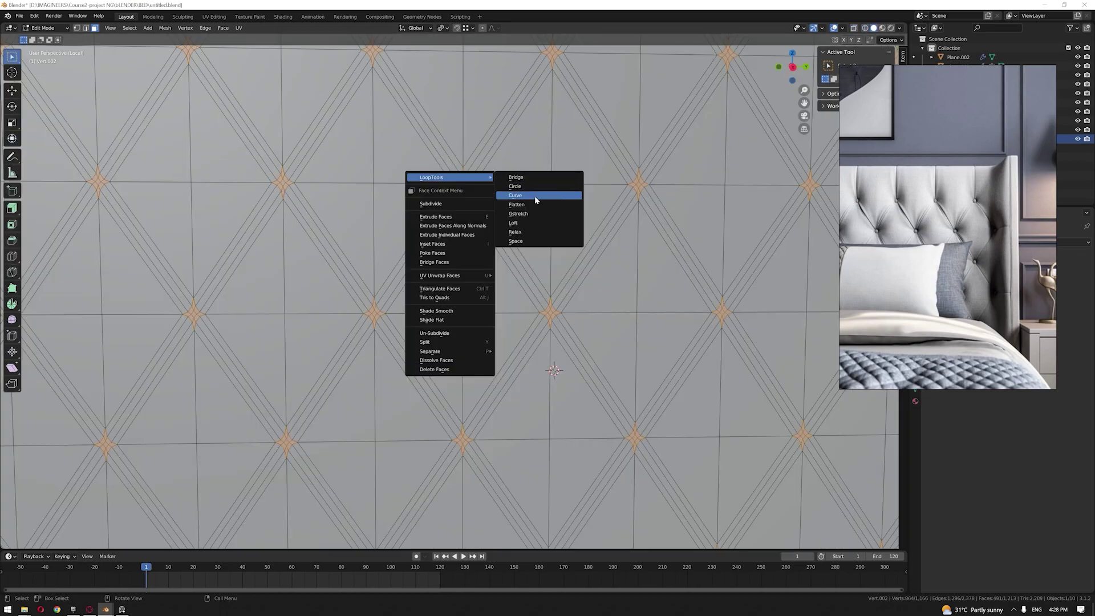
# Step: Round the selected faces at the diamond junctions into circles with LoopTools Circle
pyautogui.click(518, 187)
pyautogui.scroll(-8, 478, 261)
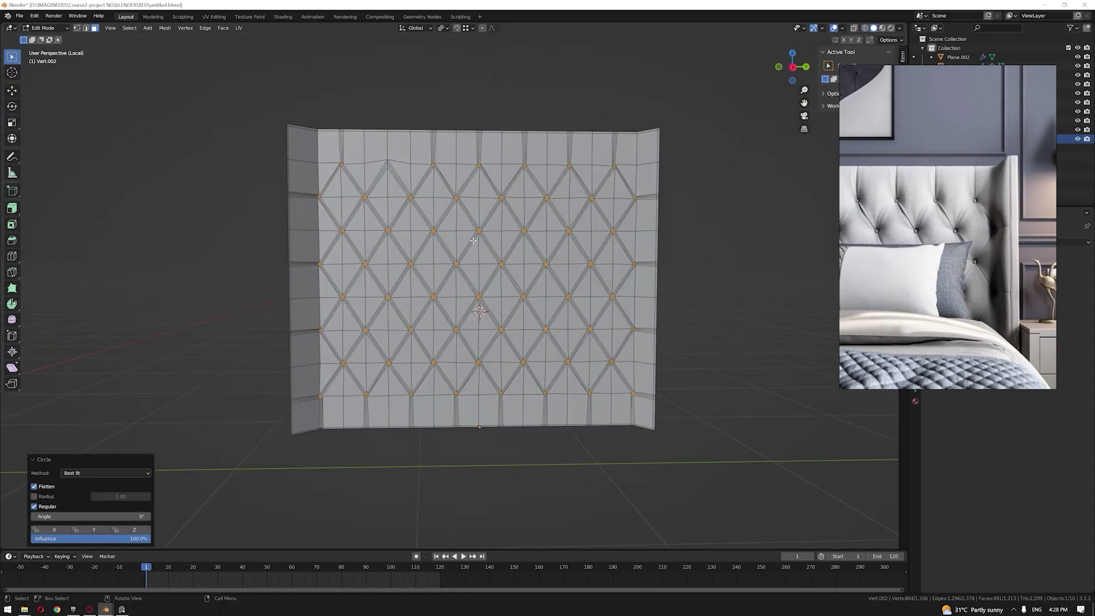
pyautogui.scroll(6, 478, 261)
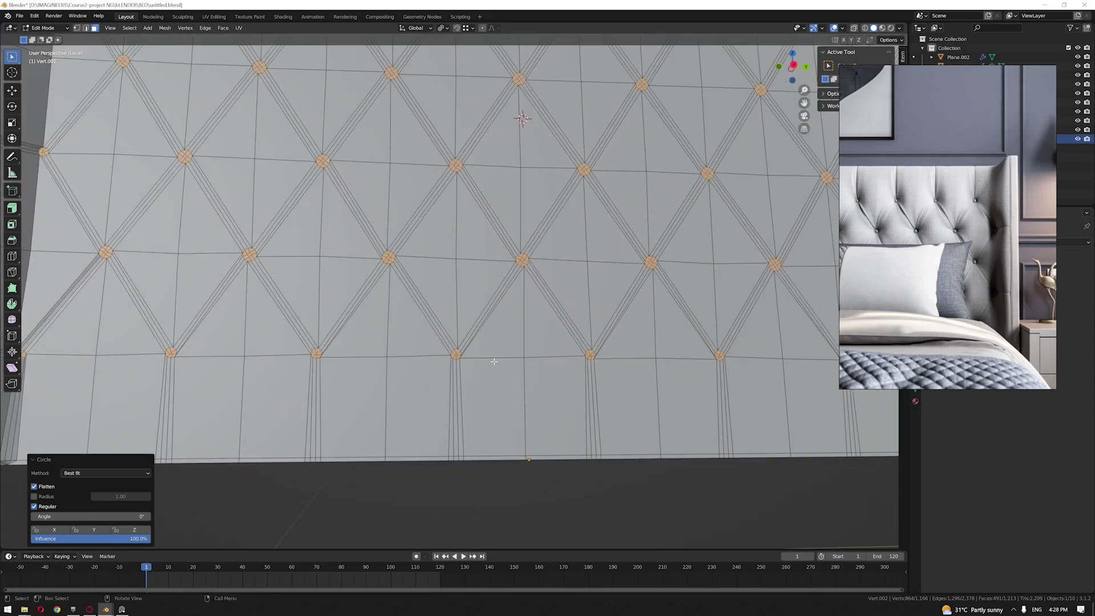
# Step: Scale the junction circles up by a factor of 1.376, each about its own centre
pyautogui.click(444, 29)
pyautogui.click(465, 58)
pyautogui.moveTo(380, 184); pyautogui.dragTo(394, 187, button='middle')
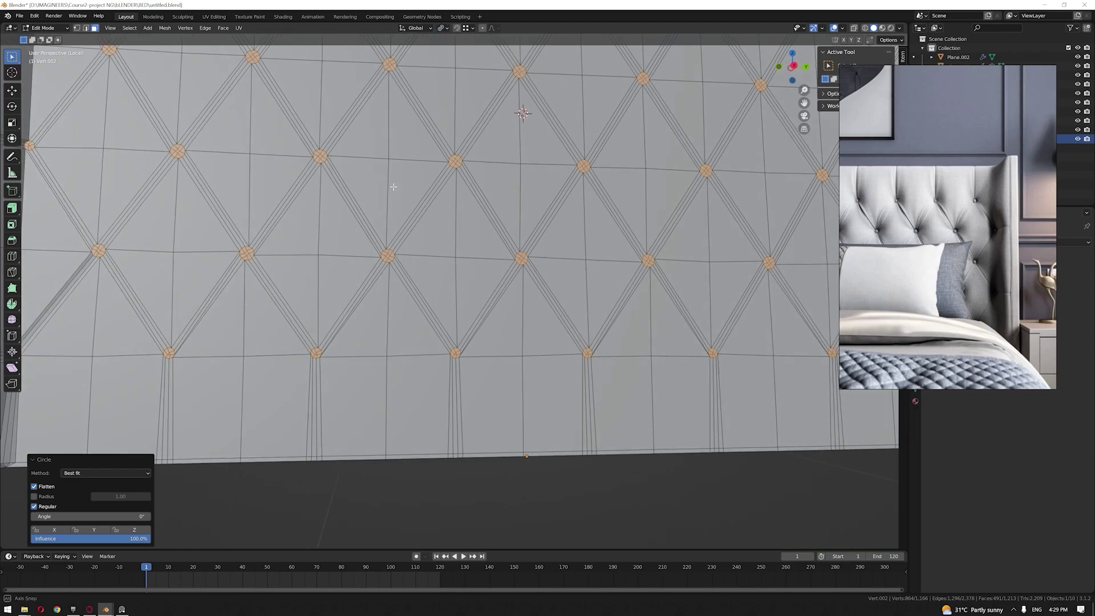
pyautogui.press('s')
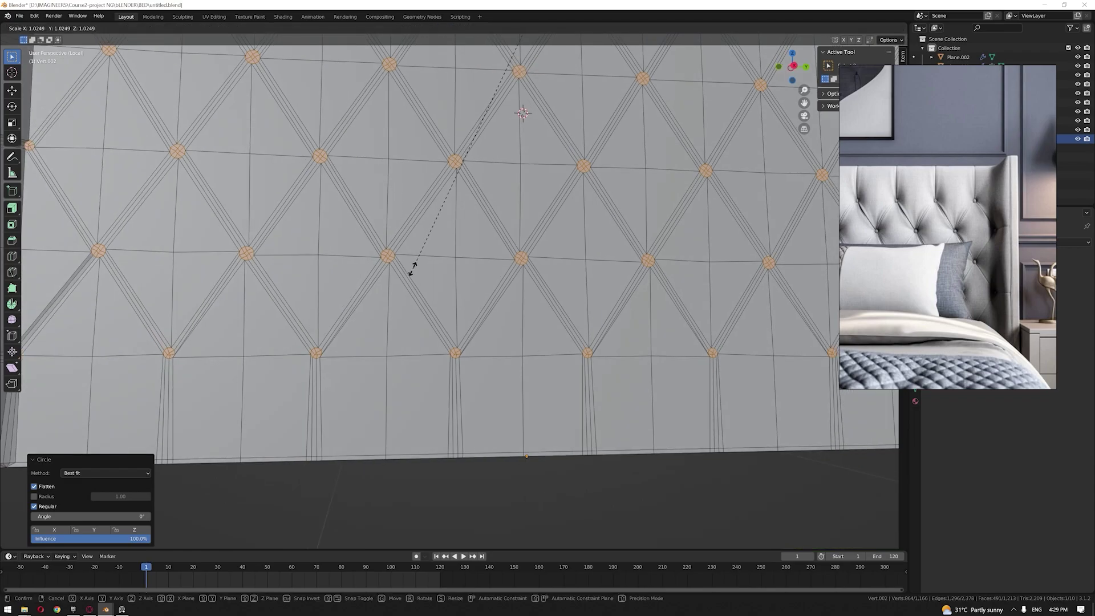
pyautogui.click(325, 310)
pyautogui.scroll(-3, 420, 209)
pyautogui.scroll(5, 439, 308)
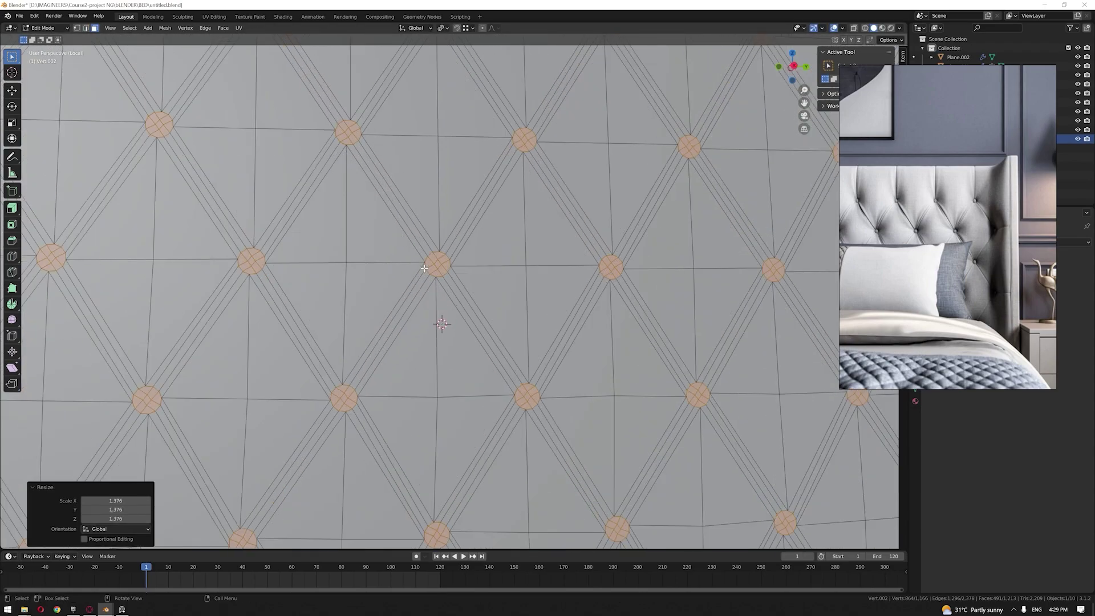
# Step: Inset the circular junction faces by about 0.0068 m
pyautogui.press('i')
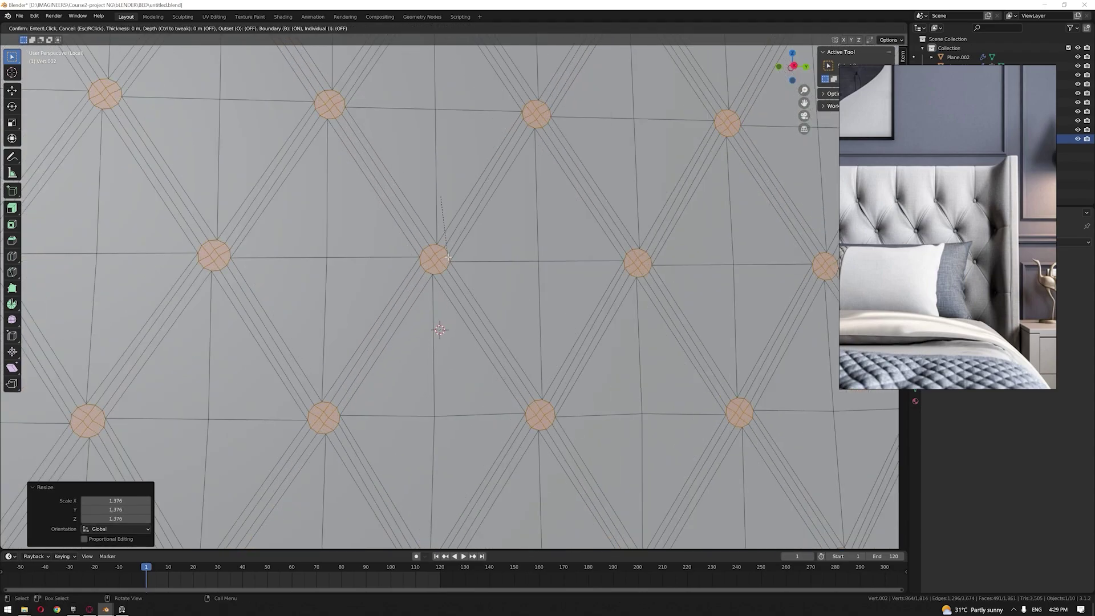
pyautogui.click(422, 242)
pyautogui.scroll(-7, 434, 239)
pyautogui.keyDown('shift'); pyautogui.moveTo(569, 187); pyautogui.dragTo(501, 264, button='middle'); pyautogui.keyUp('shift')
pyautogui.scroll(4, 513, 246)
pyautogui.moveTo(540, 220); pyautogui.dragTo(527, 219, button='middle')
pyautogui.scroll(-6, 528, 218)
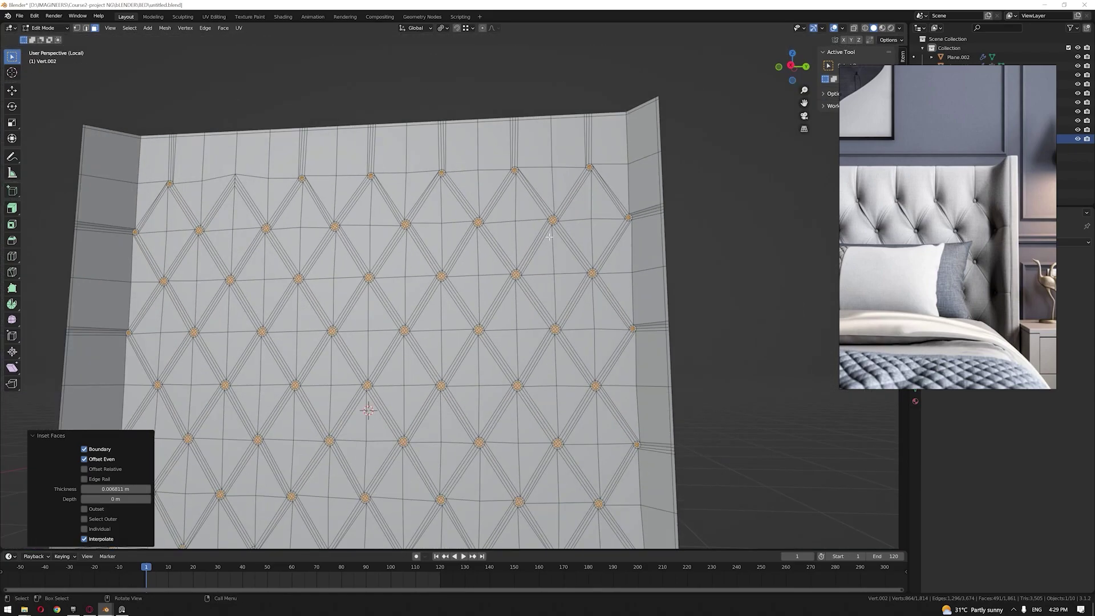
# Step: Apply a Subdivision Surface modifier with a raised viewport level to the headboard and shade it smooth
pyautogui.press('Tab')
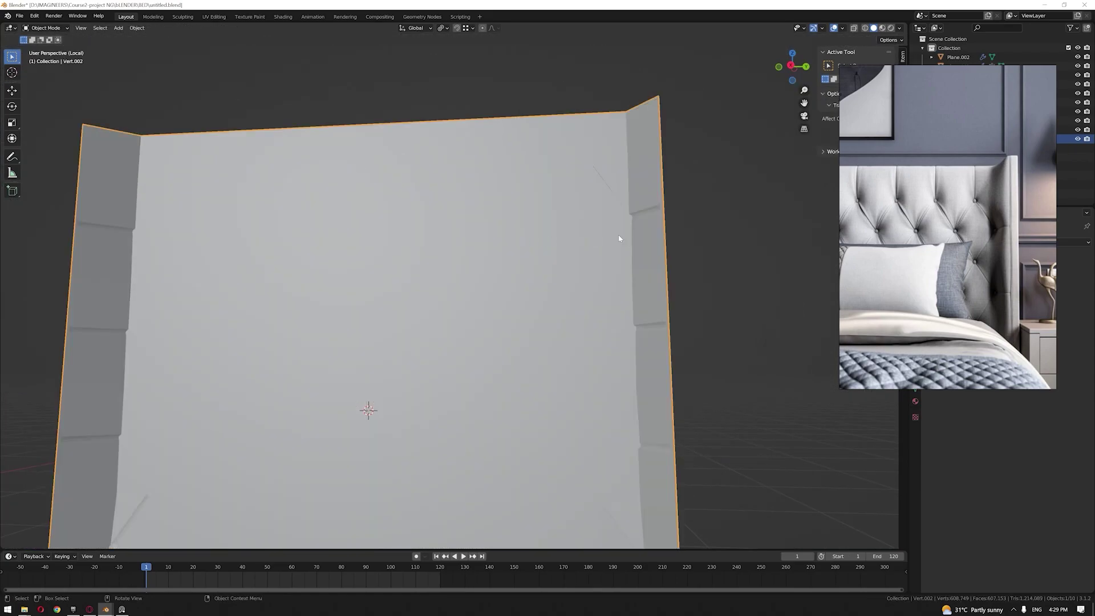
pyautogui.moveTo(978, 256); pyautogui.dragTo(834, 527, button='right')
pyautogui.click(970, 243)
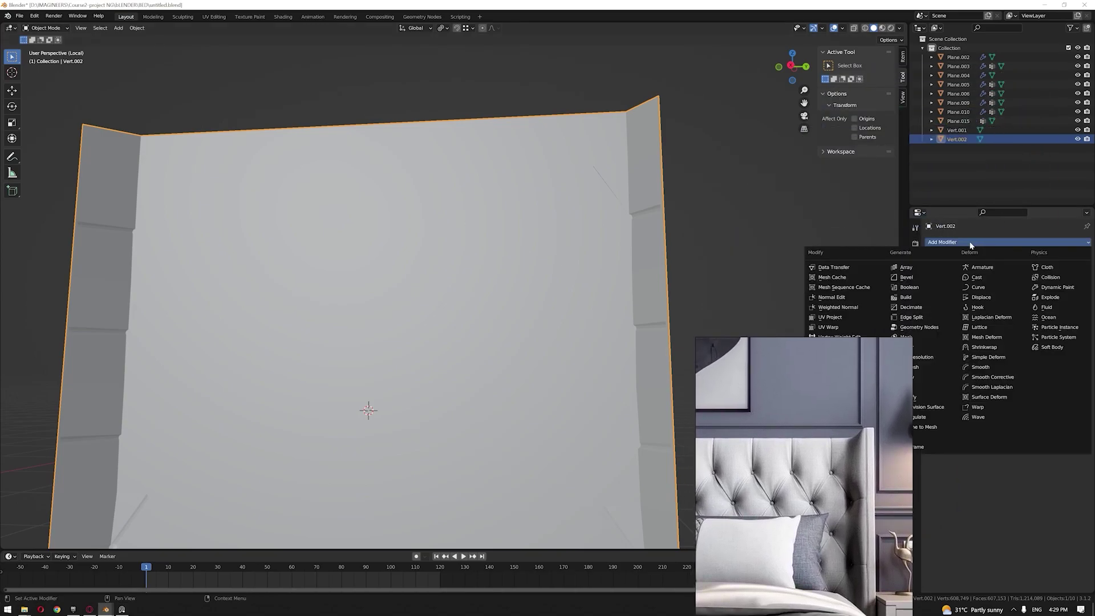
pyautogui.click(942, 407)
pyautogui.click(1075, 281)
pyautogui.click(1064, 257)
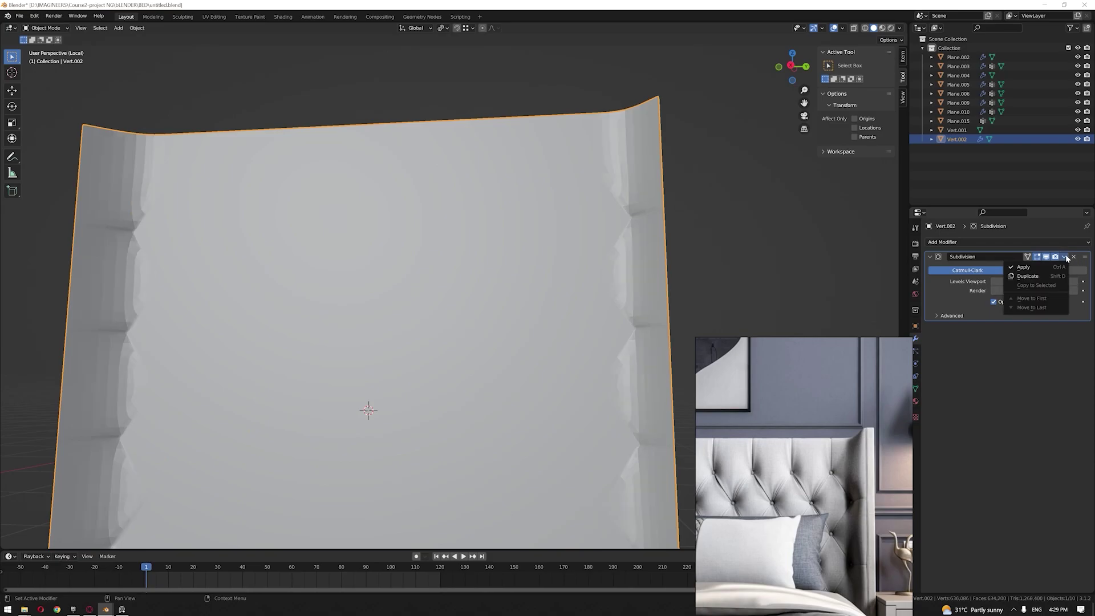
pyautogui.click(1032, 267)
pyautogui.rightClick(502, 172)
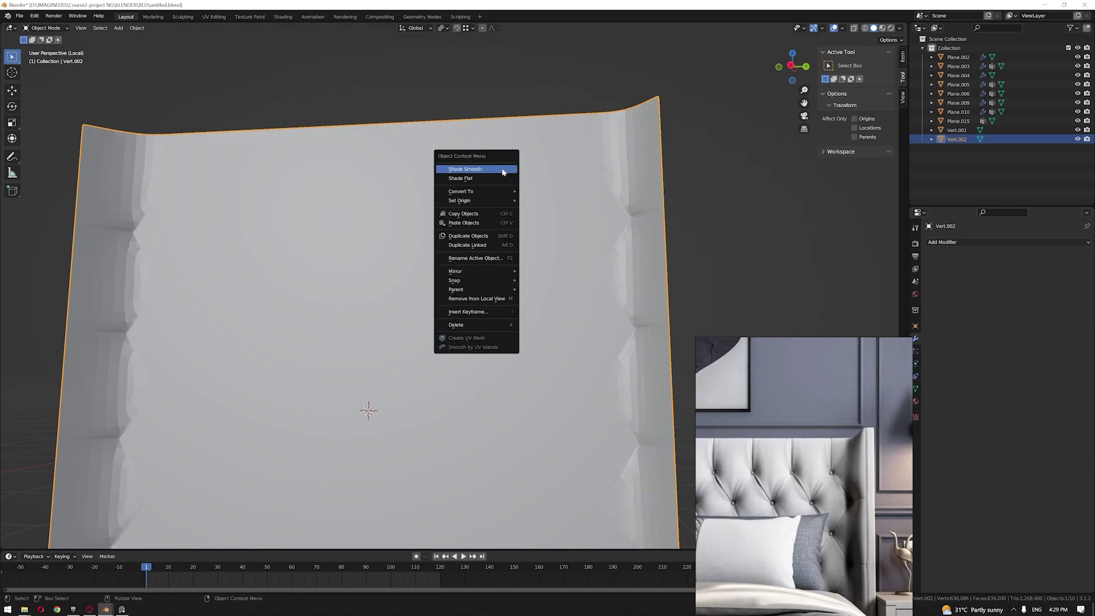
pyautogui.click(503, 169)
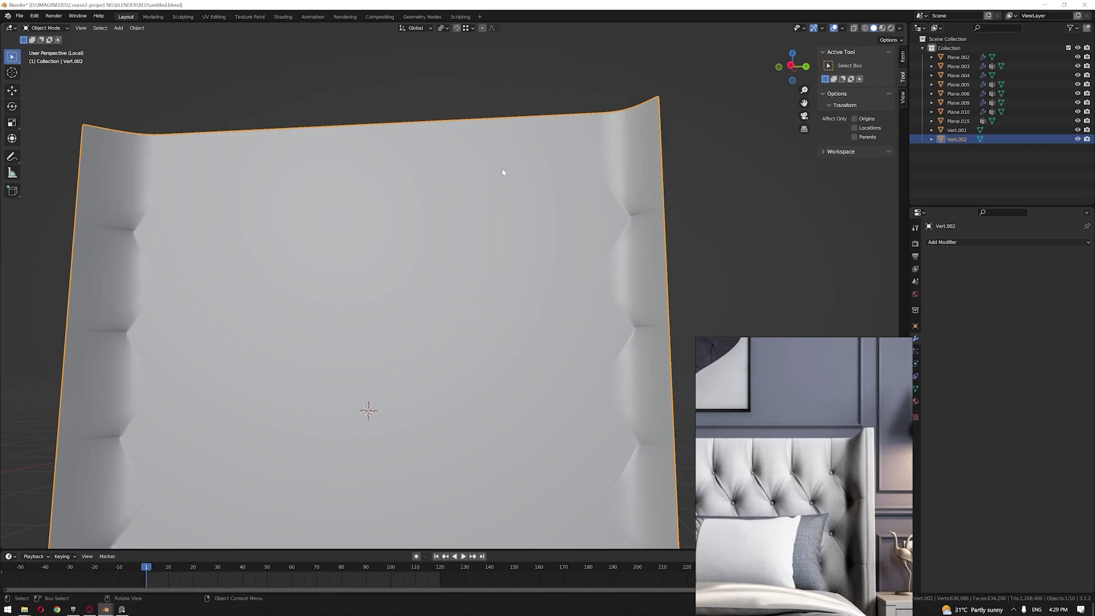
# Step: Create a face set from the edit mode selection of button circles in Sculpt Mode
pyautogui.click(67, 29)
pyautogui.click(45, 60)
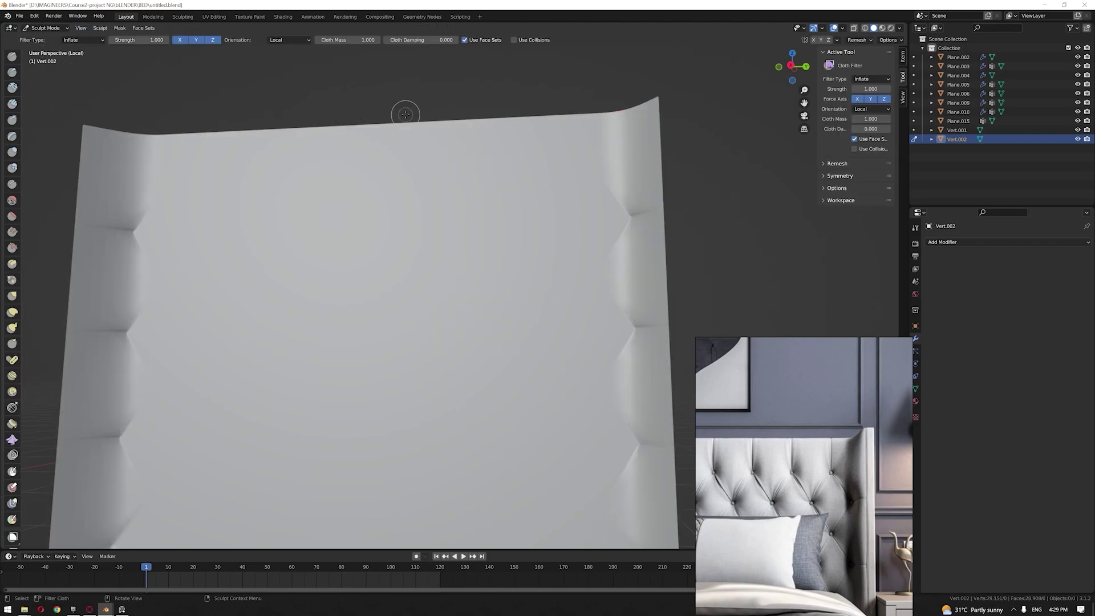
pyautogui.click(143, 28)
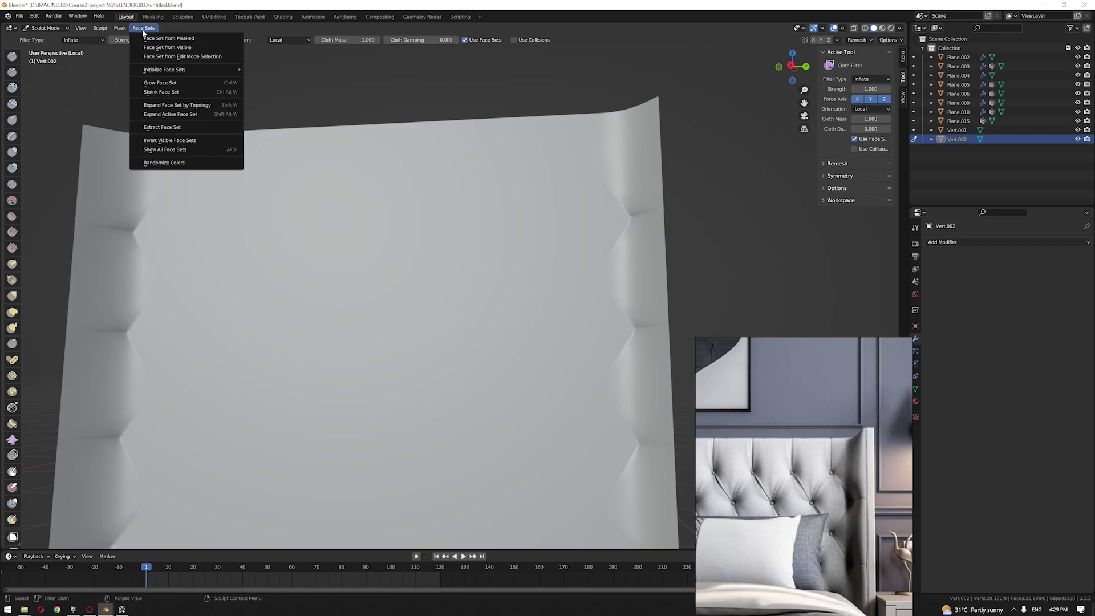
pyautogui.click(181, 57)
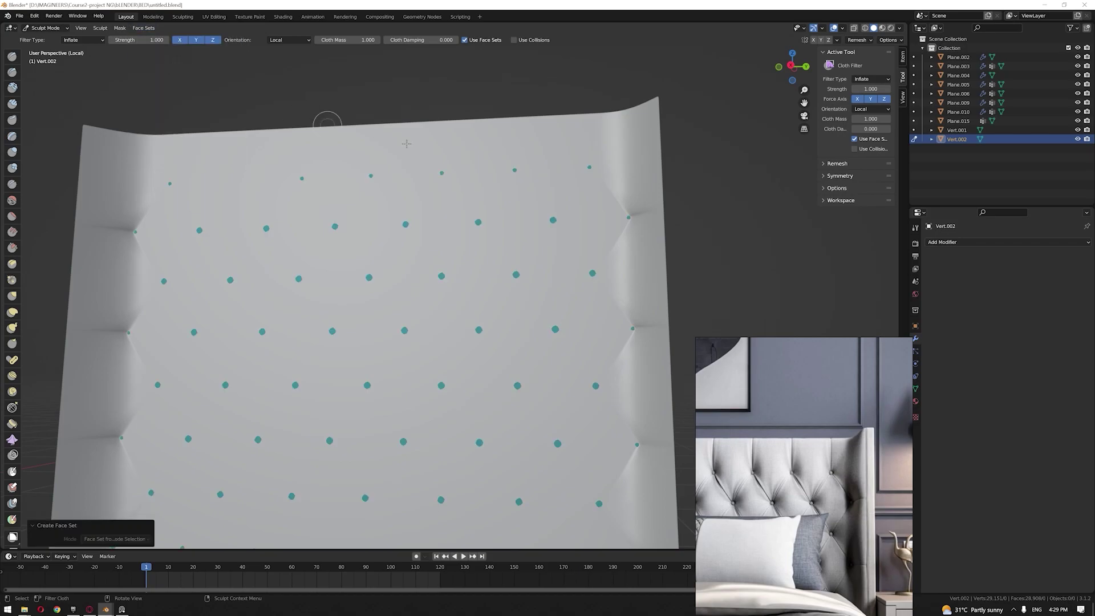
pyautogui.scroll(3, 480, 234)
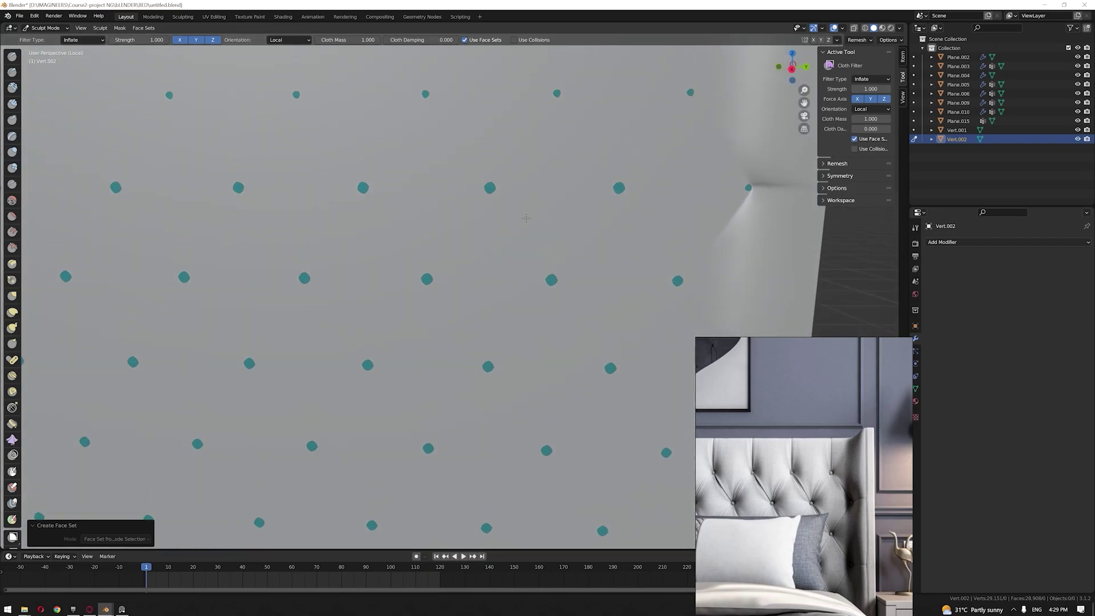
pyautogui.scroll(3, 516, 246)
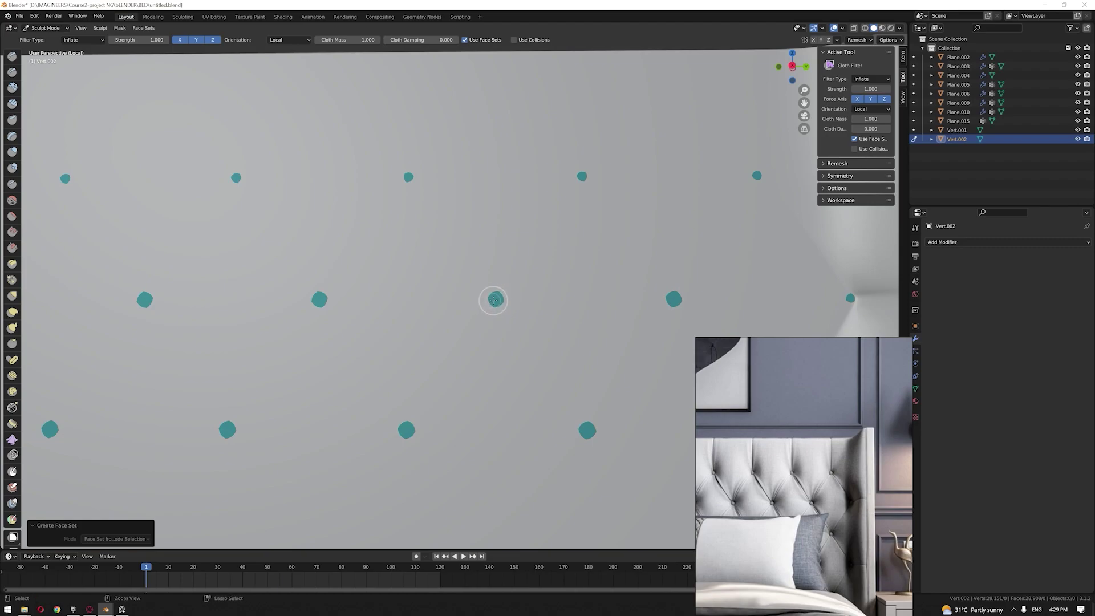
pyautogui.scroll(-3, 494, 297)
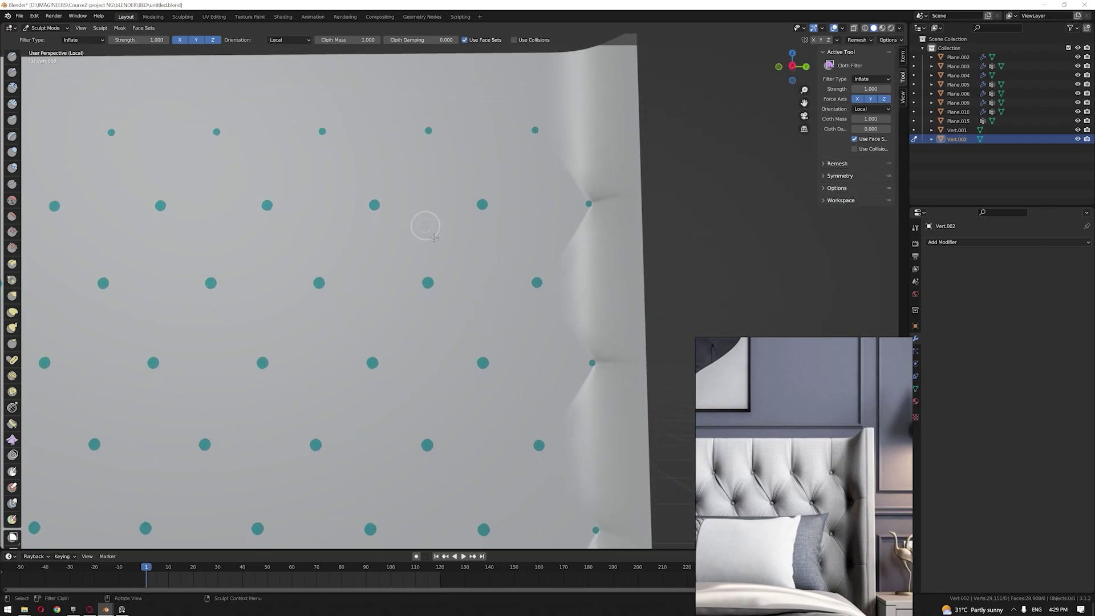
# Step: Mask the outer border edges of the headboard with Box Mask
pyautogui.keyDown('shift'); pyautogui.moveTo(447, 258); pyautogui.dragTo(576, 222, button='middle'); pyautogui.keyUp('shift')
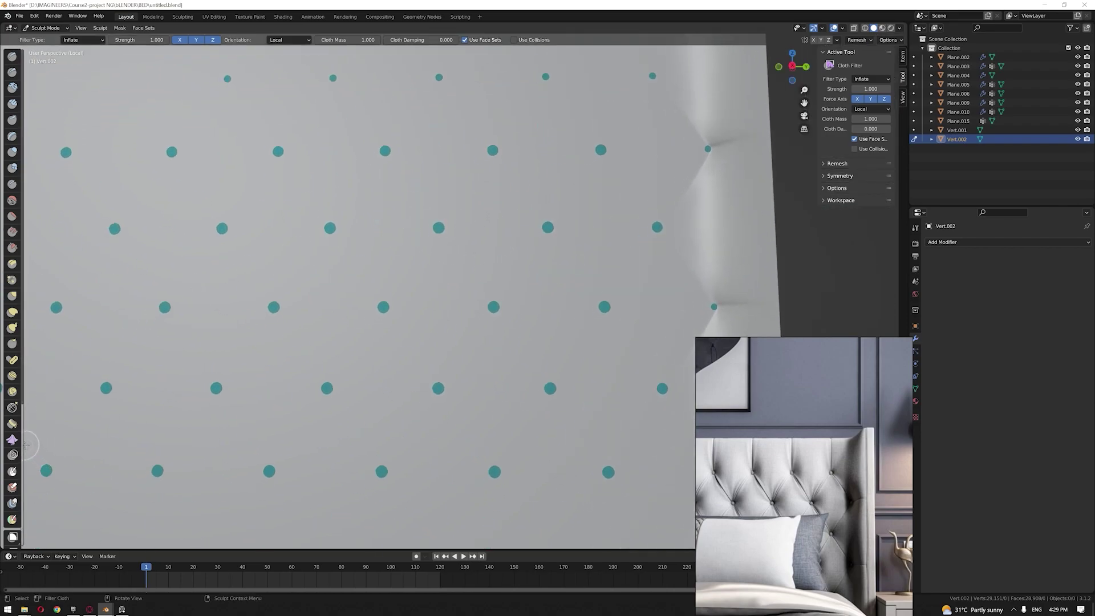
pyautogui.scroll(-4, 13, 471)
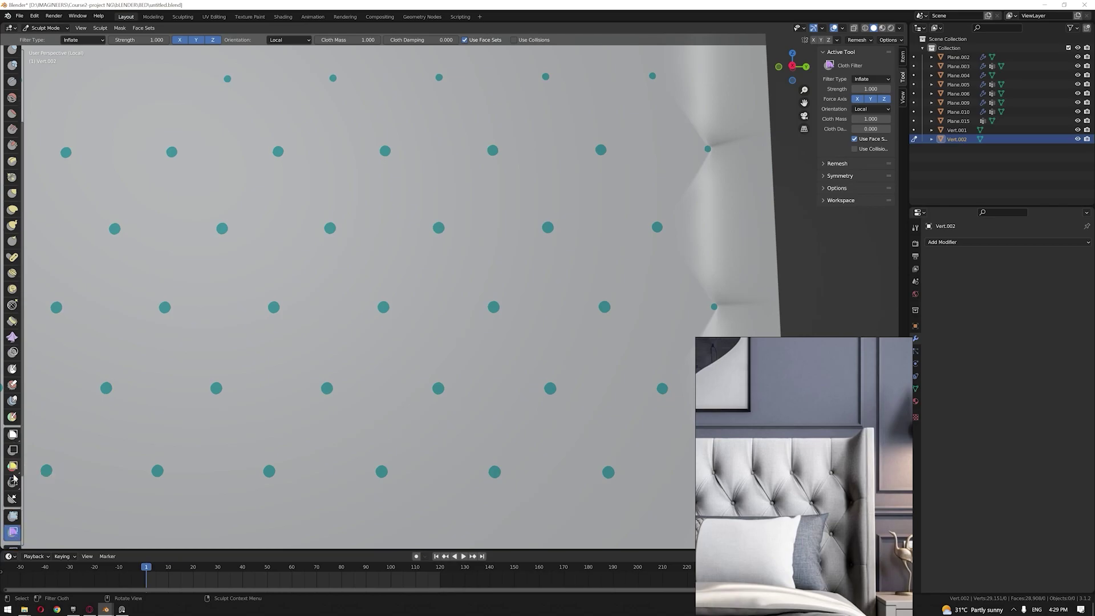
pyautogui.click(16, 436)
pyautogui.scroll(-5, 382, 297)
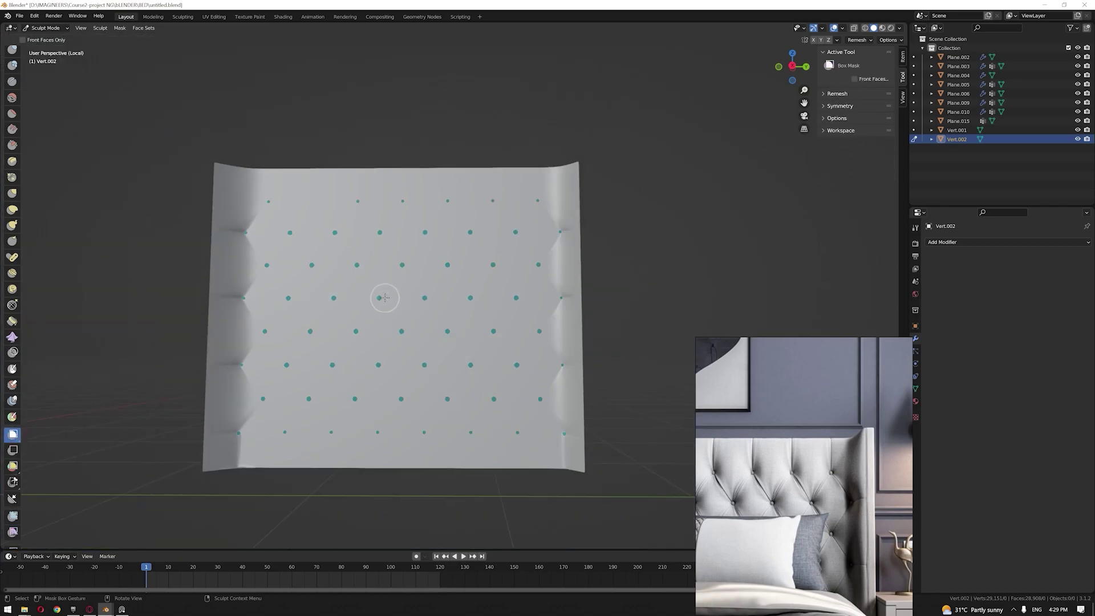
pyautogui.press('KP_1')
pyautogui.press('KP_3')
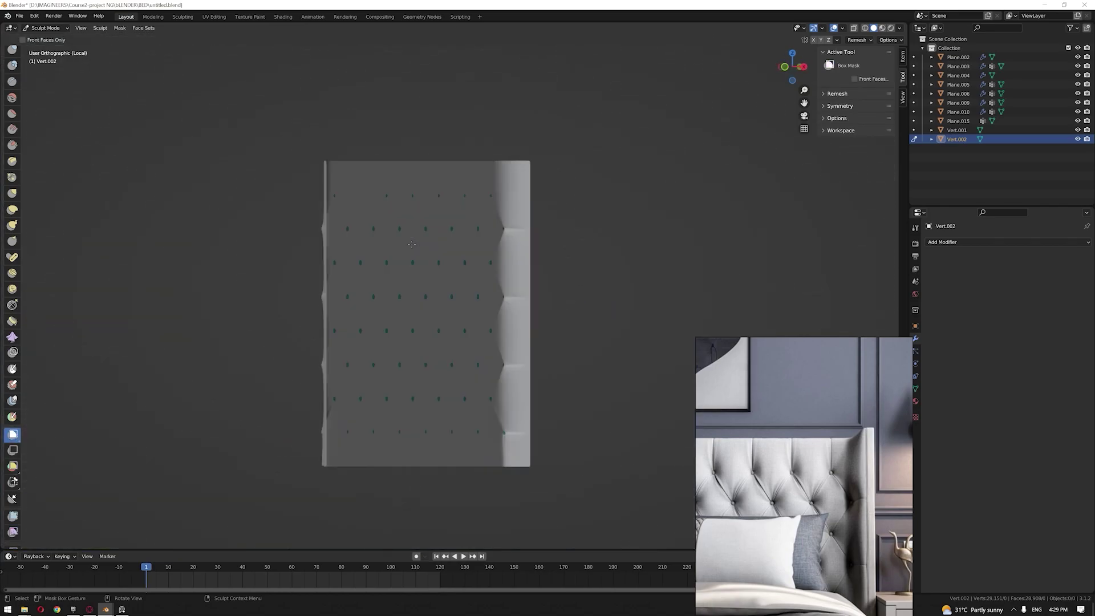
pyautogui.moveTo(653, 98); pyautogui.dragTo(118, 460)
pyautogui.moveTo(184, 110); pyautogui.dragTo(219, 499)
pyautogui.moveTo(189, 490); pyautogui.dragTo(615, 450)
pyautogui.moveTo(644, 97); pyautogui.dragTo(577, 519)
pyautogui.moveTo(577, 518); pyautogui.dragTo(558, 396, button='middle')
pyautogui.scroll(3, 518, 345)
pyautogui.moveTo(517, 345); pyautogui.dragTo(577, 209, button='middle')
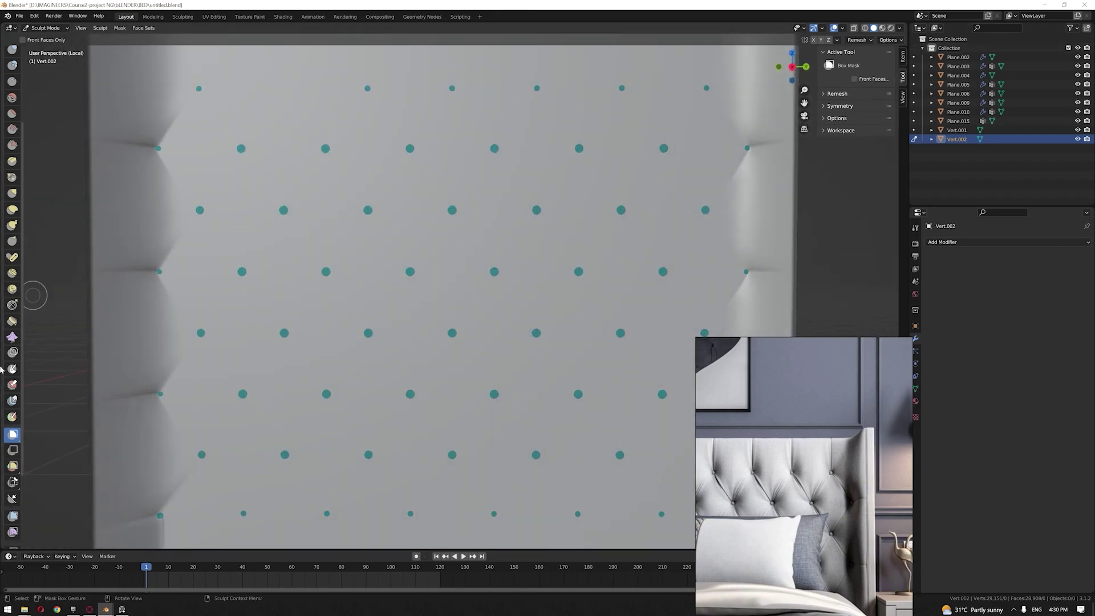
# Step: Inflate the fabric around the button circles with the Cloth Filter, limited to its face set, to form tufted diamonds
pyautogui.click(13, 531)
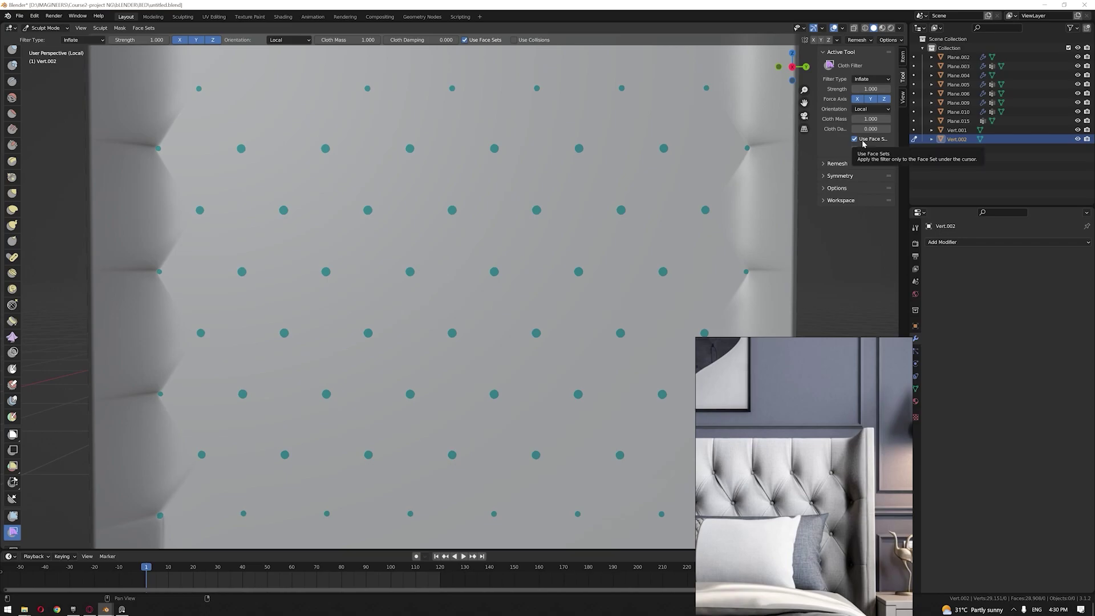
pyautogui.scroll(-2, 405, 225)
pyautogui.scroll(5, 423, 283)
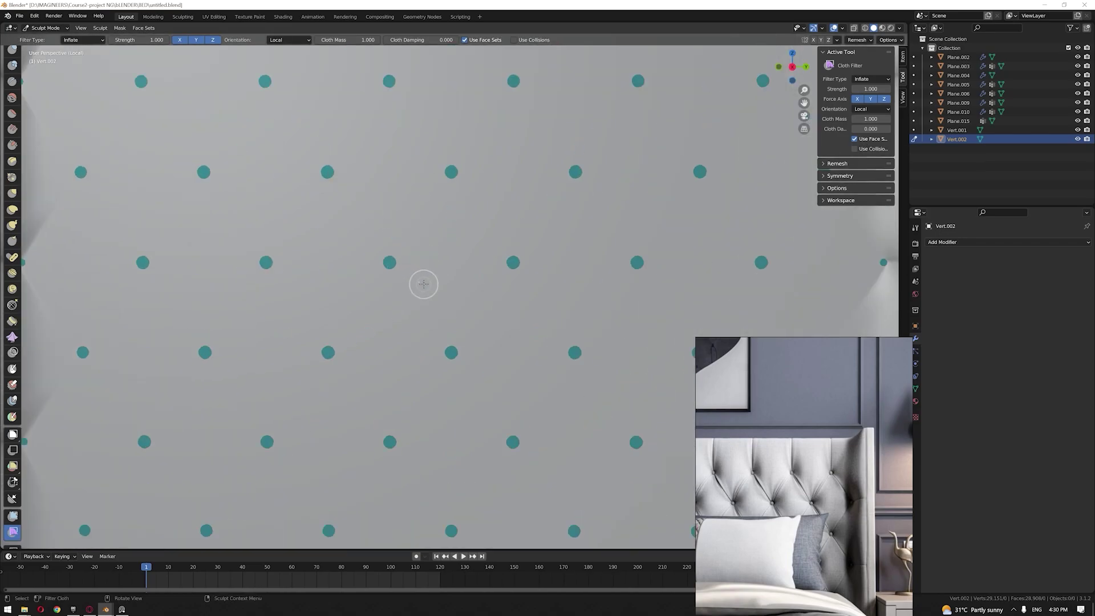
pyautogui.scroll(1, 420, 269)
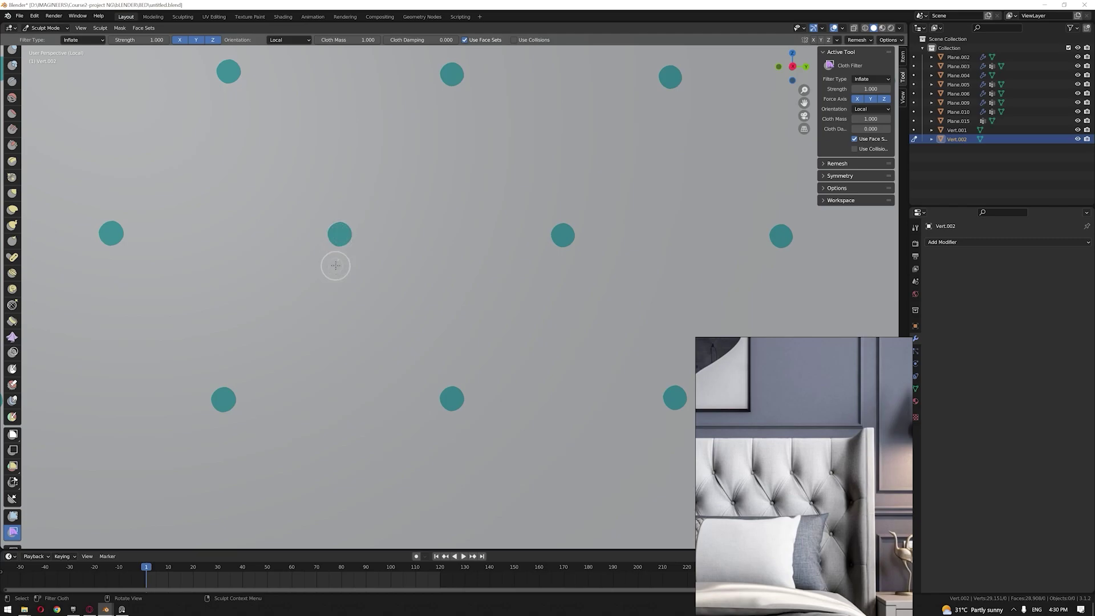
pyautogui.moveTo(335, 271); pyautogui.dragTo(327, 271)
pyautogui.scroll(-2, 379, 279)
pyautogui.moveTo(346, 278)
pyautogui.keyDown('shift'); pyautogui.mouseDown(button='middle')
pyautogui.moveTo(310, 257)
pyautogui.moveTo(311, 216)
pyautogui.mouseUp(button='middle'); pyautogui.keyUp('shift')
pyautogui.keyDown('shift'); pyautogui.moveTo(539, 255); pyautogui.dragTo(425, 277, button='middle'); pyautogui.keyUp('shift')
pyautogui.scroll(2, 448, 278)
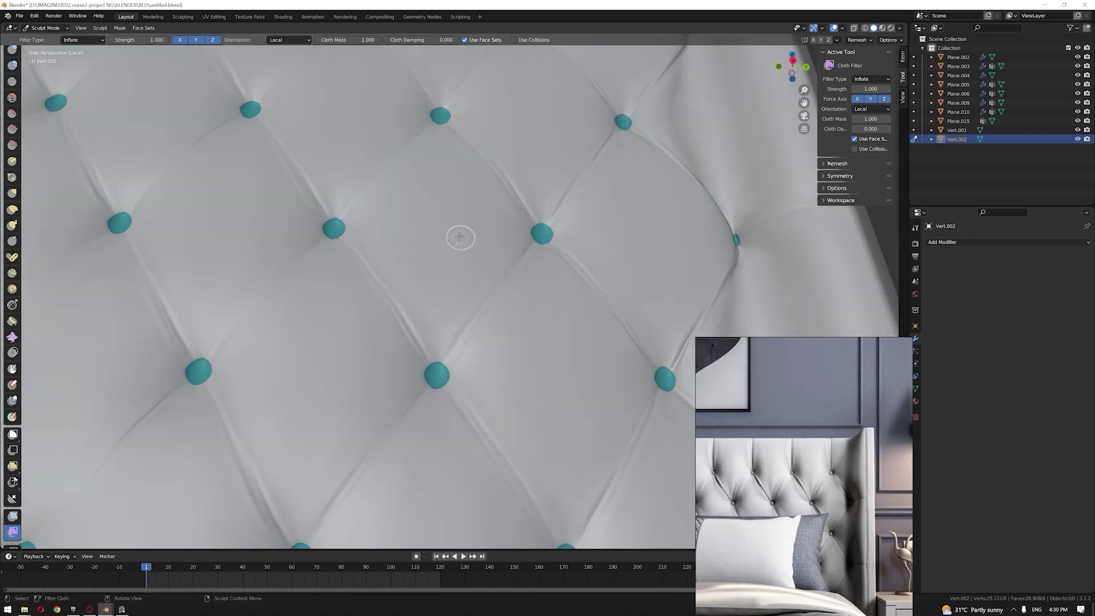
# Step: Puff up the tufted diamonds further with another Inflate pass of the Cloth Filter
pyautogui.moveTo(456, 236); pyautogui.dragTo(460, 205)
pyautogui.scroll(-2, 457, 248)
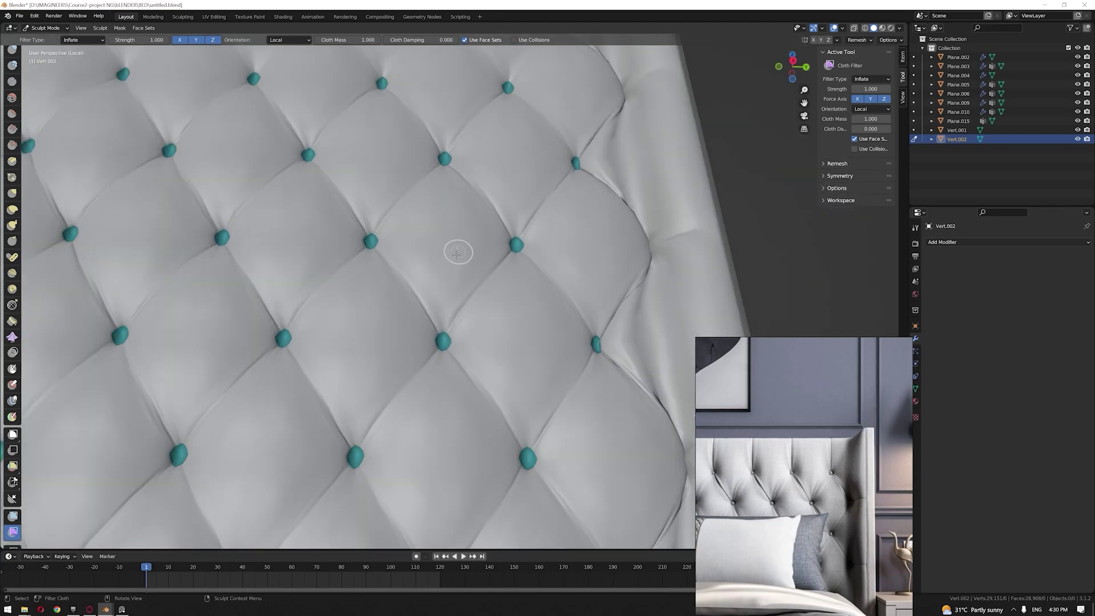
pyautogui.moveTo(456, 249); pyautogui.dragTo(464, 262, button='middle')
pyautogui.keyDown('shift'); pyautogui.moveTo(464, 262); pyautogui.dragTo(490, 320, button='middle'); pyautogui.keyUp('shift')
pyautogui.scroll(3, 479, 303)
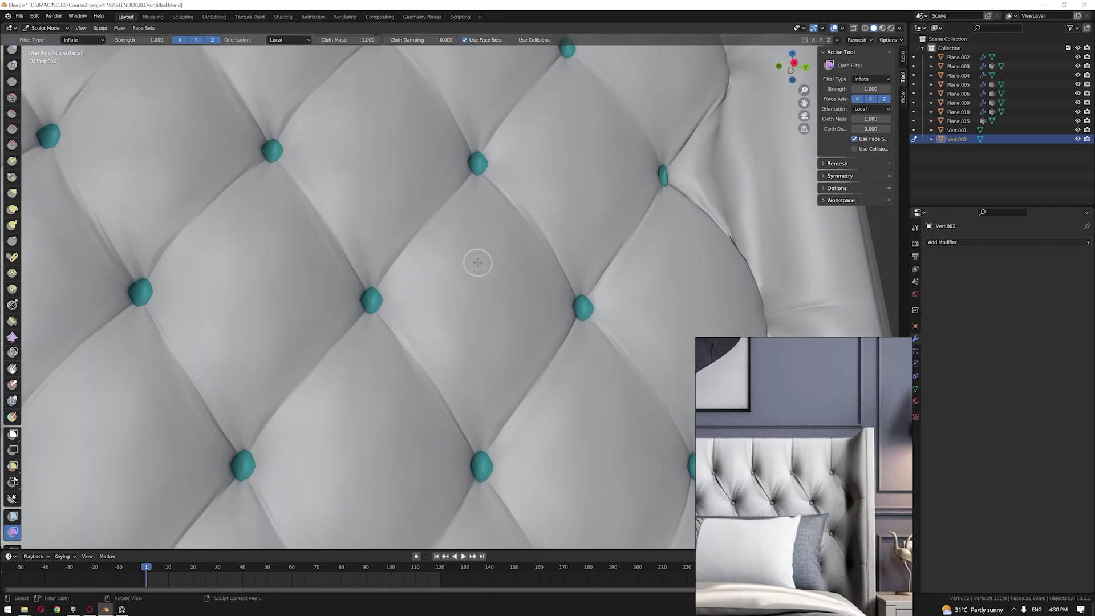
pyautogui.keyDown('shift'); pyautogui.moveTo(315, 259); pyautogui.dragTo(609, 277, button='middle'); pyautogui.keyUp('shift')
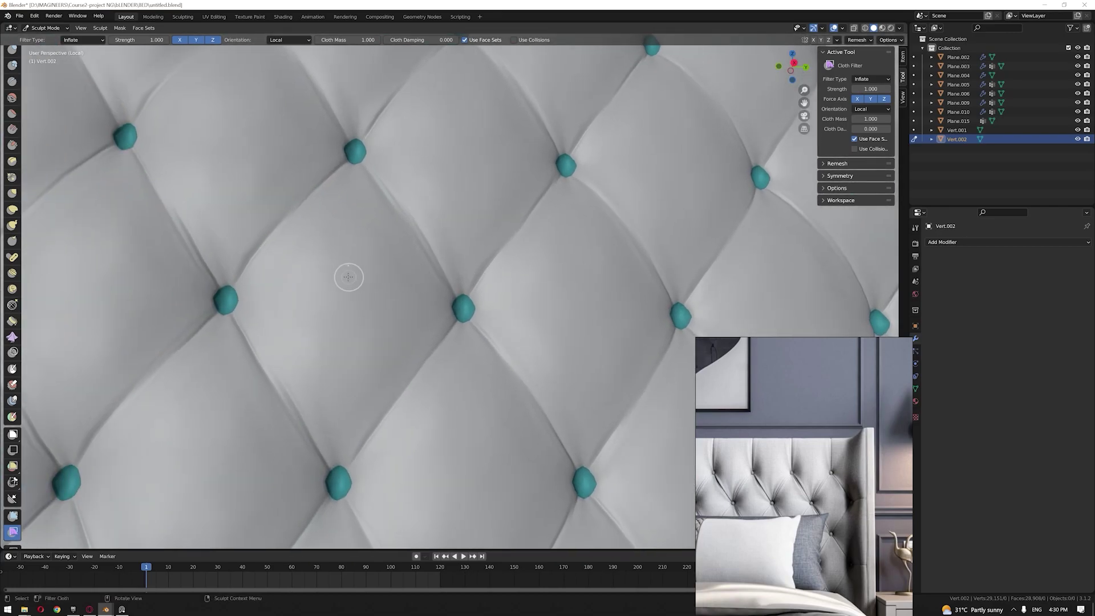
# Step: Inspect the inflated diamonds, creases and buttons of the headboard up close and as a whole
pyautogui.scroll(-4, 394, 283)
pyautogui.scroll(1, 447, 205)
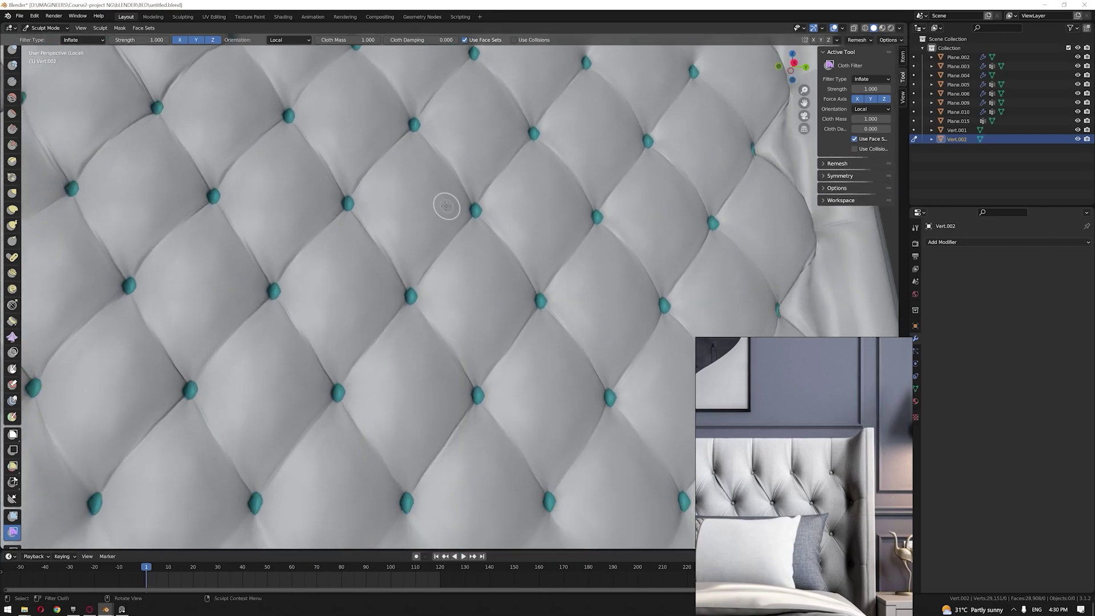
pyautogui.scroll(-6, 447, 247)
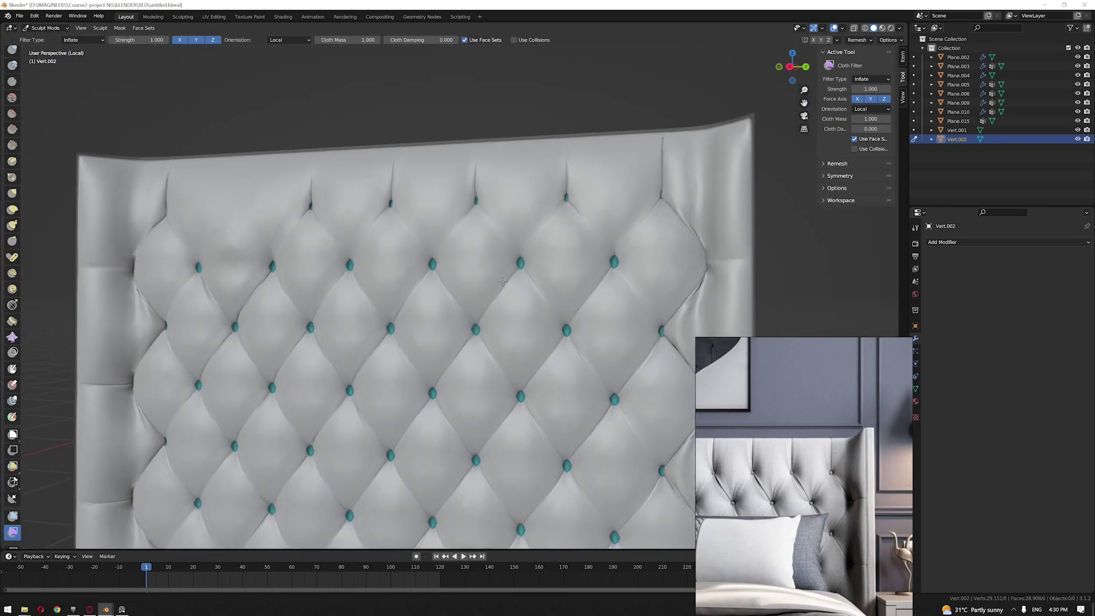
pyautogui.moveTo(502, 282); pyautogui.dragTo(488, 277, button='middle')
pyautogui.moveTo(695, 277); pyautogui.dragTo(693, 277, button='middle')
pyautogui.moveTo(471, 282); pyautogui.dragTo(474, 280, button='middle')
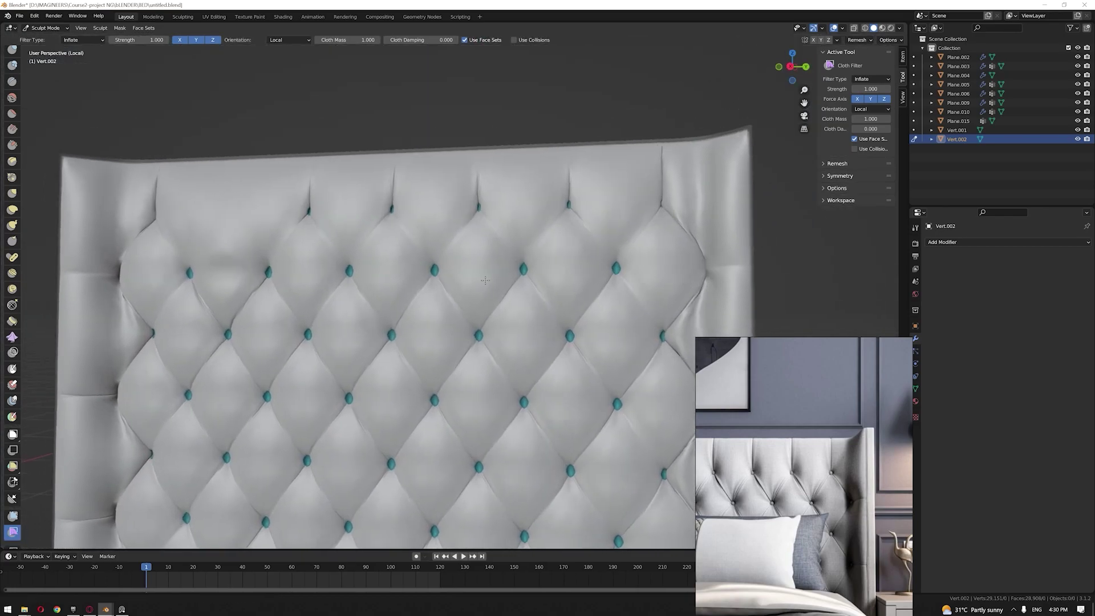
pyautogui.scroll(6, 475, 280)
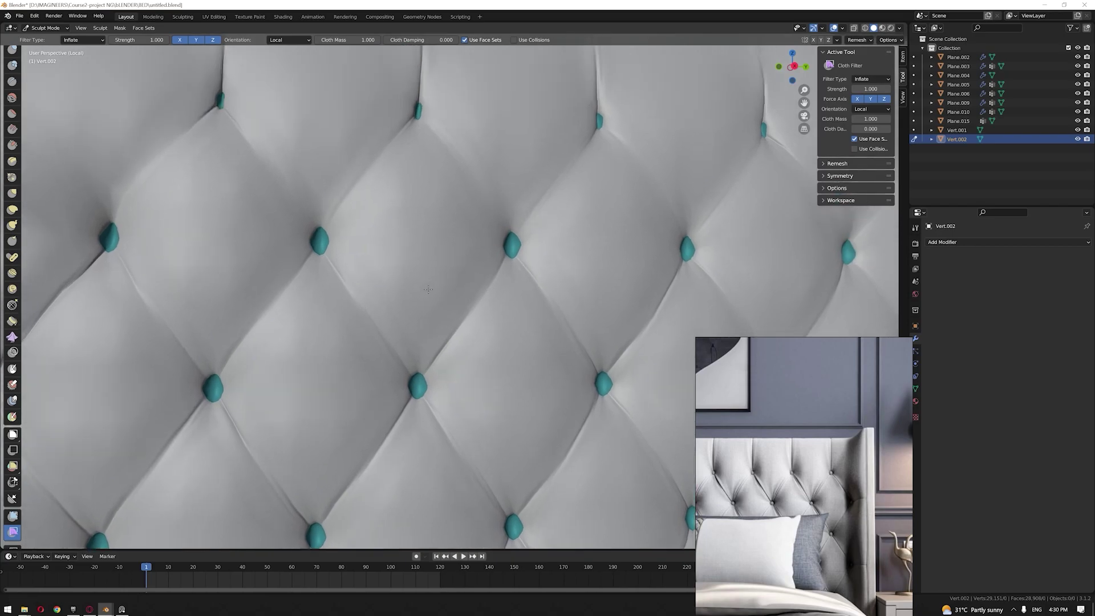
pyautogui.scroll(3, 427, 278)
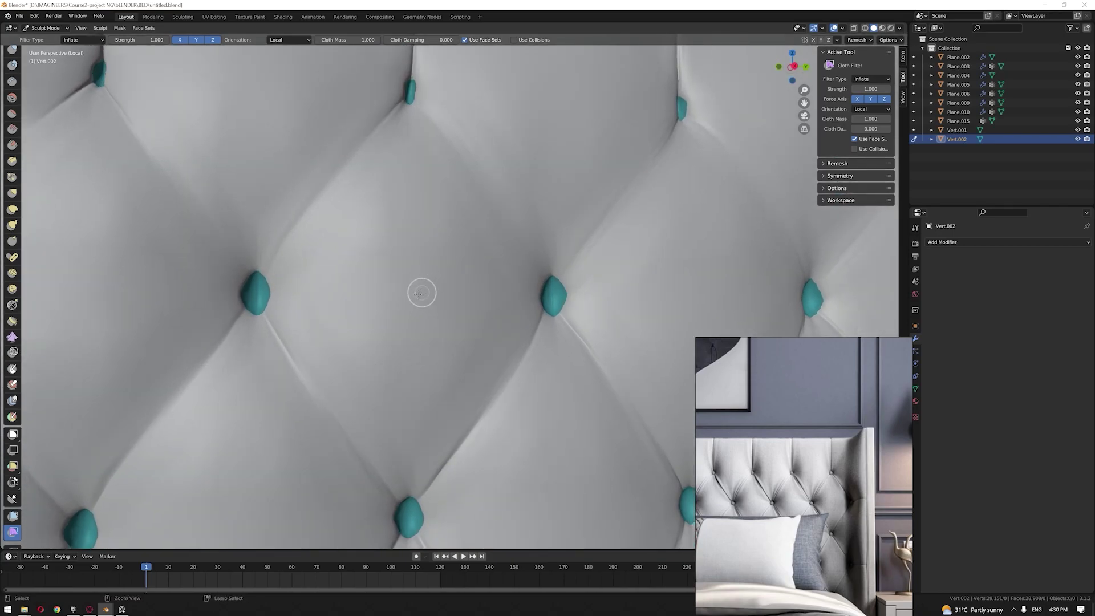
pyautogui.moveTo(414, 297); pyautogui.dragTo(429, 291)
pyautogui.scroll(-3, 485, 278)
pyautogui.moveTo(481, 279); pyautogui.dragTo(476, 264, button='middle')
pyautogui.scroll(-1, 469, 279)
# Step: Return to Object Mode and add a Subdivision Surface modifier to the headboard
pyautogui.click(45, 28)
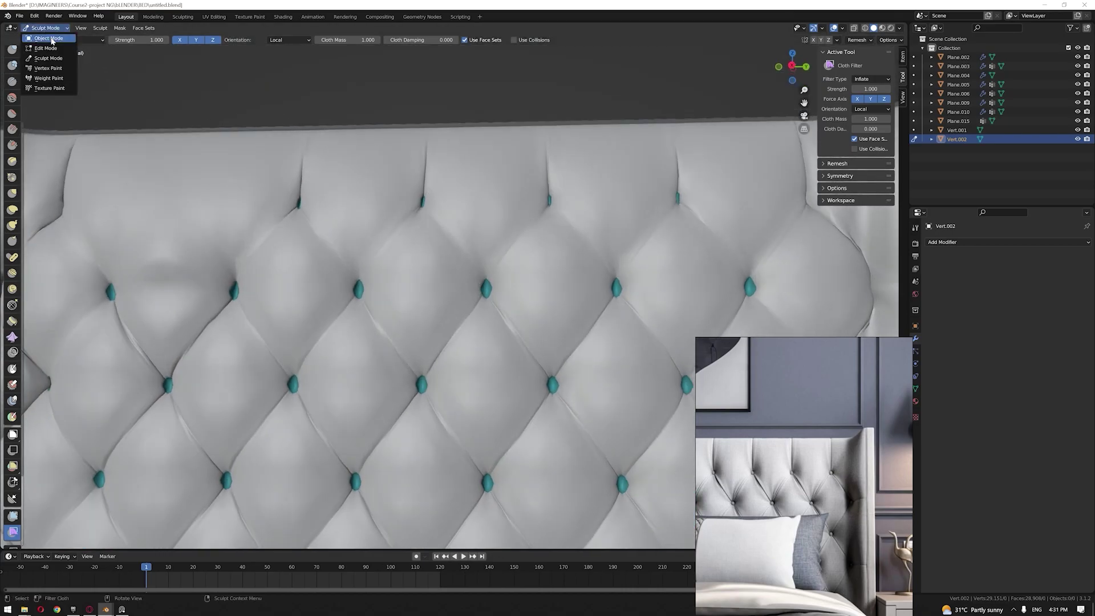
pyautogui.click(50, 38)
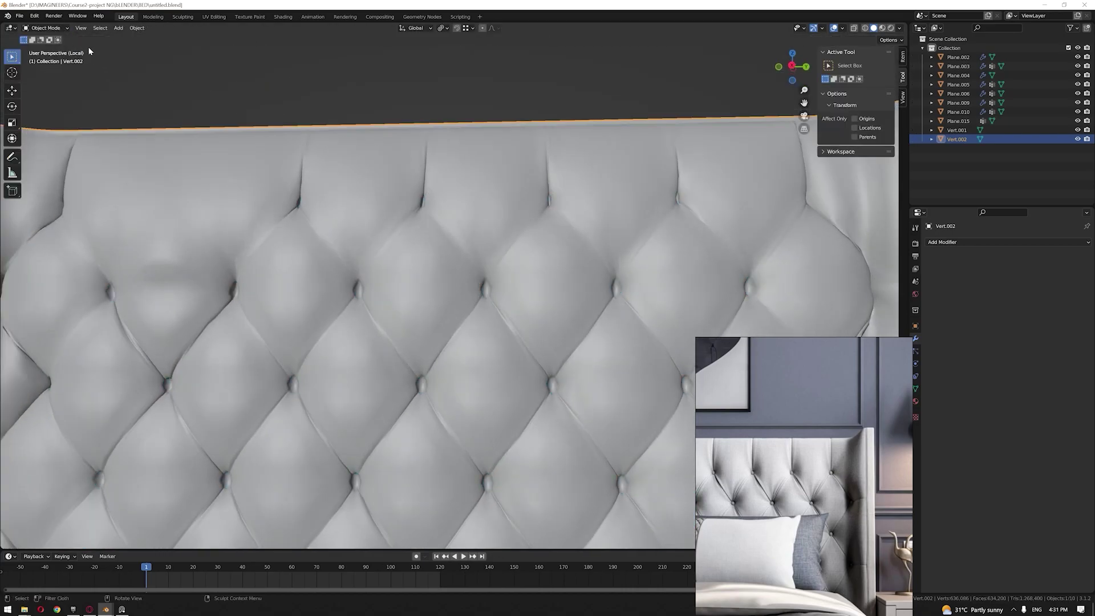
pyautogui.click(995, 240)
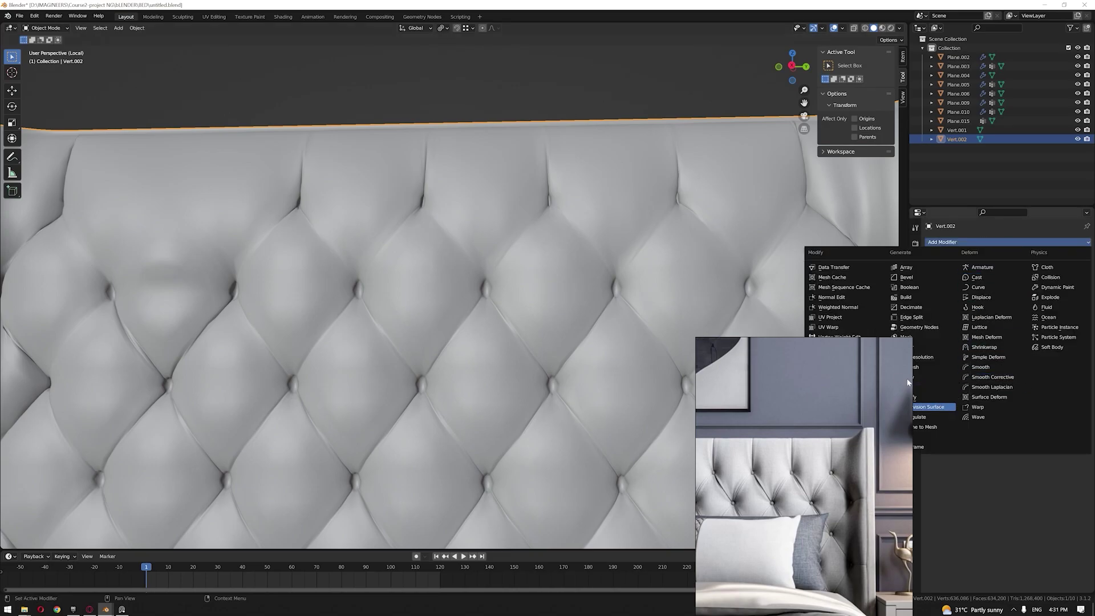
pyautogui.click(926, 406)
pyautogui.click(494, 102)
# Step: Examine the smoothed headboard's tufts, buttons and side wings, comparing them with the reference photo
pyautogui.scroll(-2, 473, 140)
pyautogui.keyDown('shift'); pyautogui.moveTo(522, 234); pyautogui.dragTo(467, 98, button='middle'); pyautogui.keyUp('shift')
pyautogui.scroll(2, 485, 210)
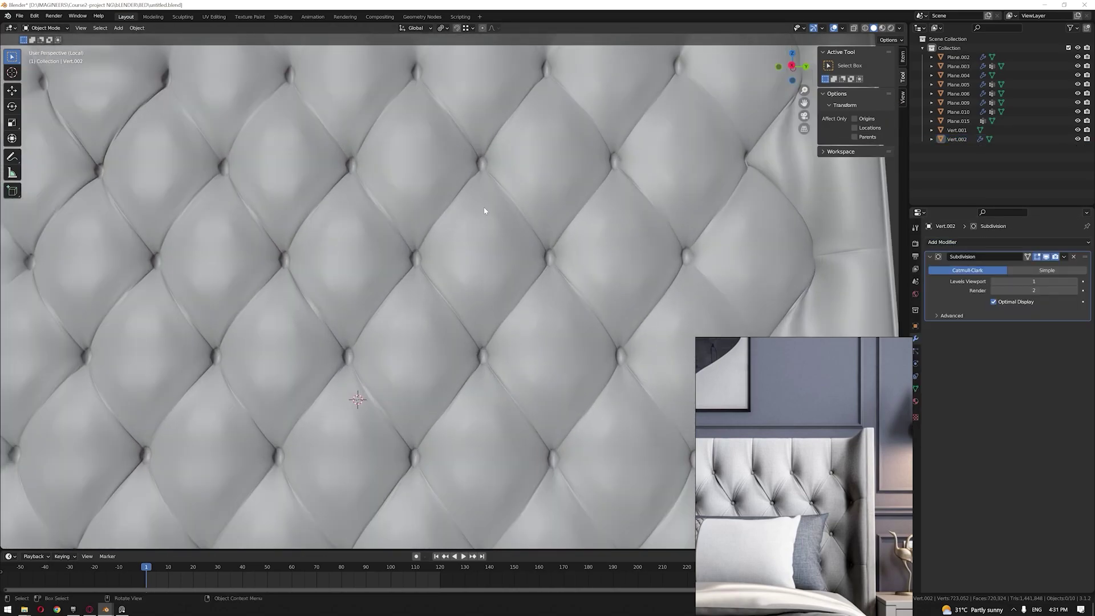
pyautogui.moveTo(484, 211); pyautogui.dragTo(493, 179, button='middle')
pyautogui.scroll(3, 486, 238)
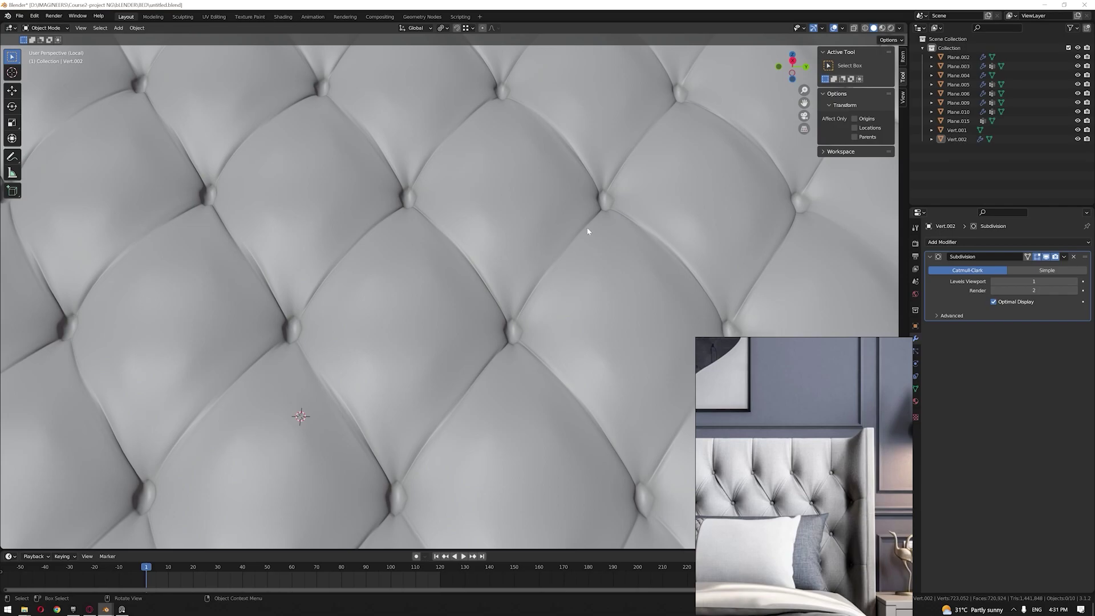
pyautogui.scroll(-6, 548, 240)
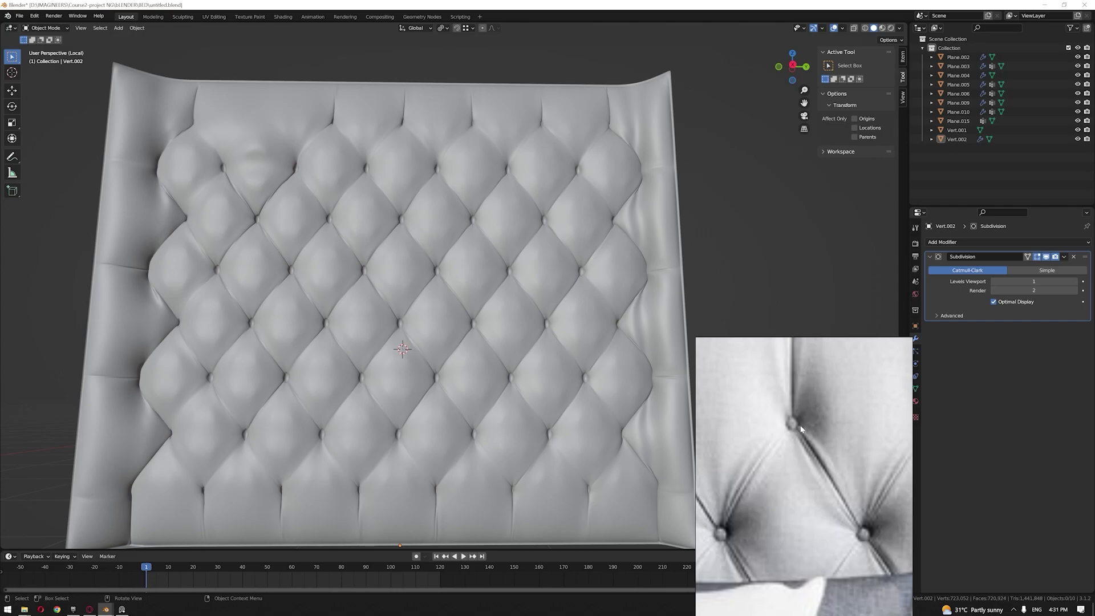
pyautogui.scroll(1, 504, 265)
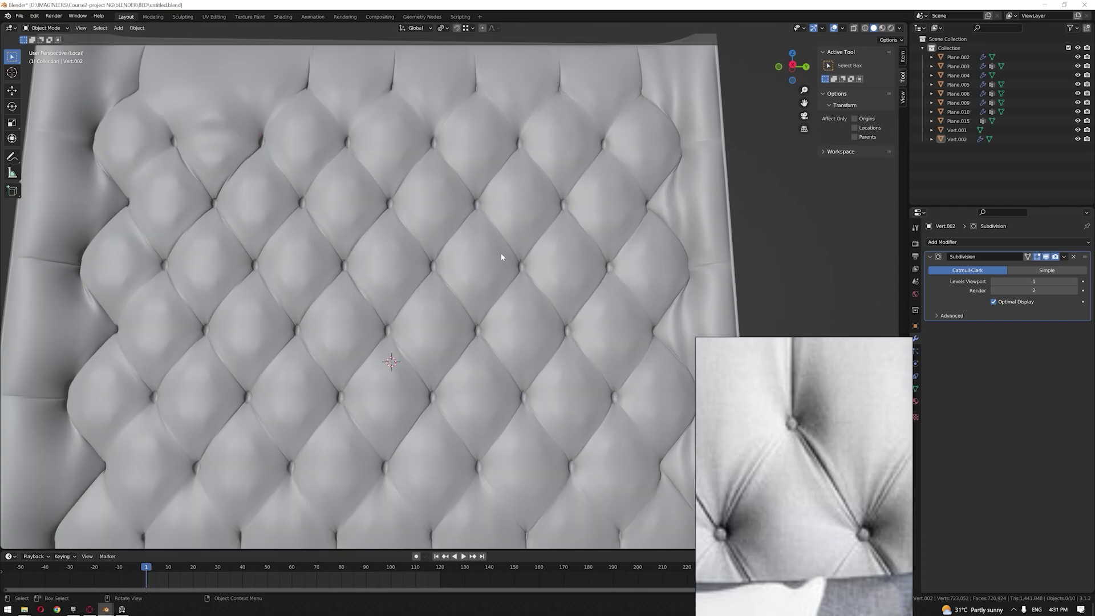
pyautogui.keyDown('shift'); pyautogui.moveTo(502, 254); pyautogui.dragTo(502, 365, button='middle'); pyautogui.keyUp('shift')
pyautogui.scroll(1, 501, 363)
pyautogui.click(489, 266)
pyautogui.scroll(-5, 488, 266)
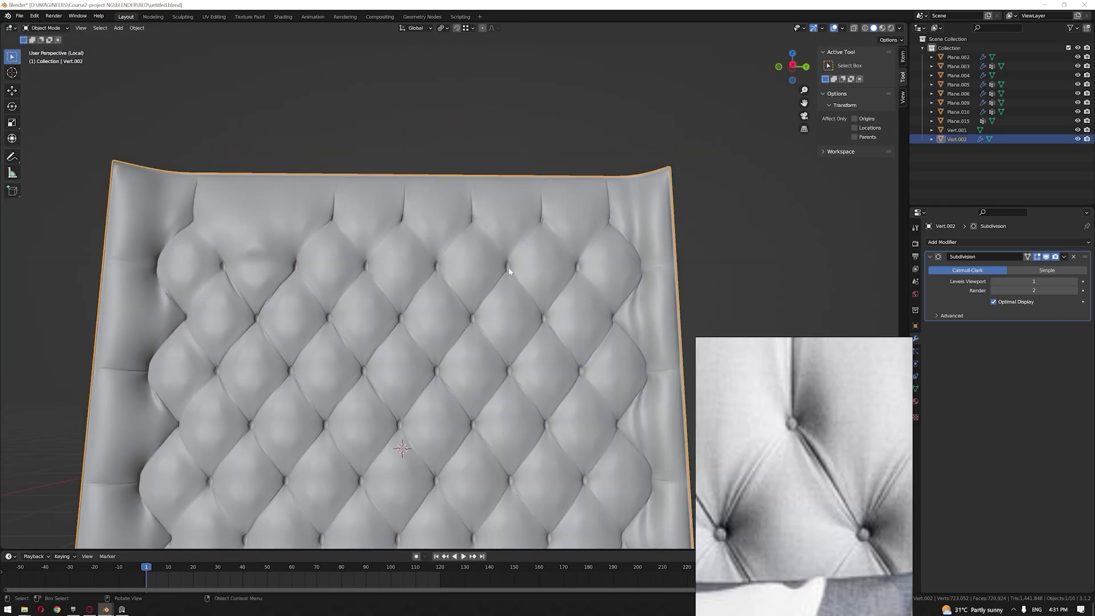
pyautogui.click(733, 223)
pyautogui.scroll(-2, 670, 215)
pyautogui.moveTo(670, 215); pyautogui.dragTo(543, 264, button='middle')
pyautogui.scroll(3, 613, 223)
pyautogui.scroll(2, 599, 247)
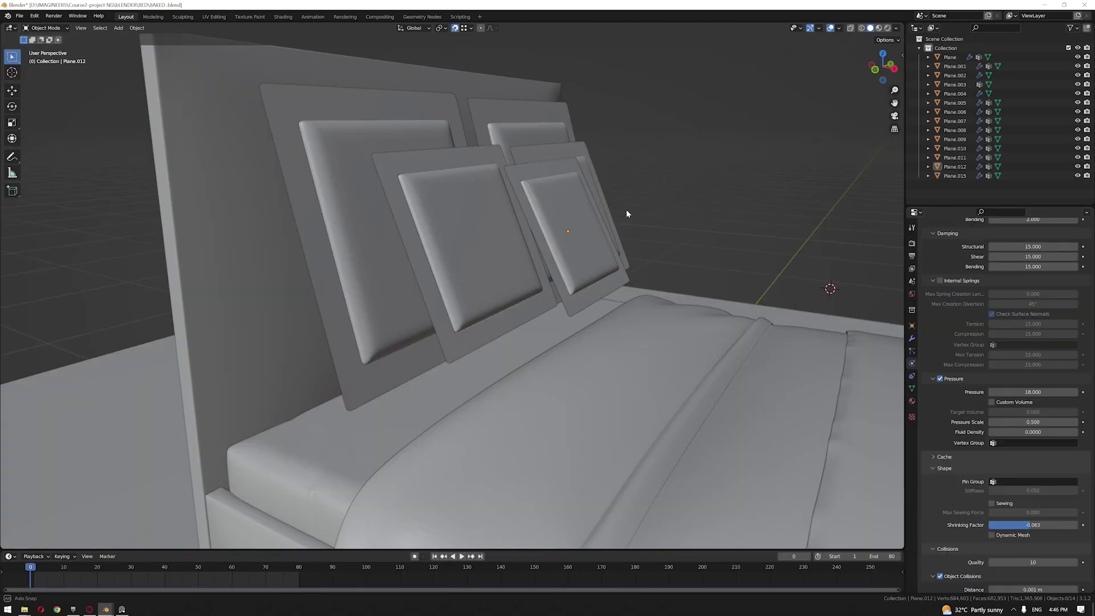
# Step: Select the large back pillow nearest the viewer and examine its mesh in wireframe, then in solid shading
pyautogui.moveTo(628, 212); pyautogui.dragTo(521, 284, button='middle')
pyautogui.click(477, 238)
pyautogui.scroll(3, 472, 171)
pyautogui.moveTo(472, 171); pyautogui.dragTo(491, 230, button='middle')
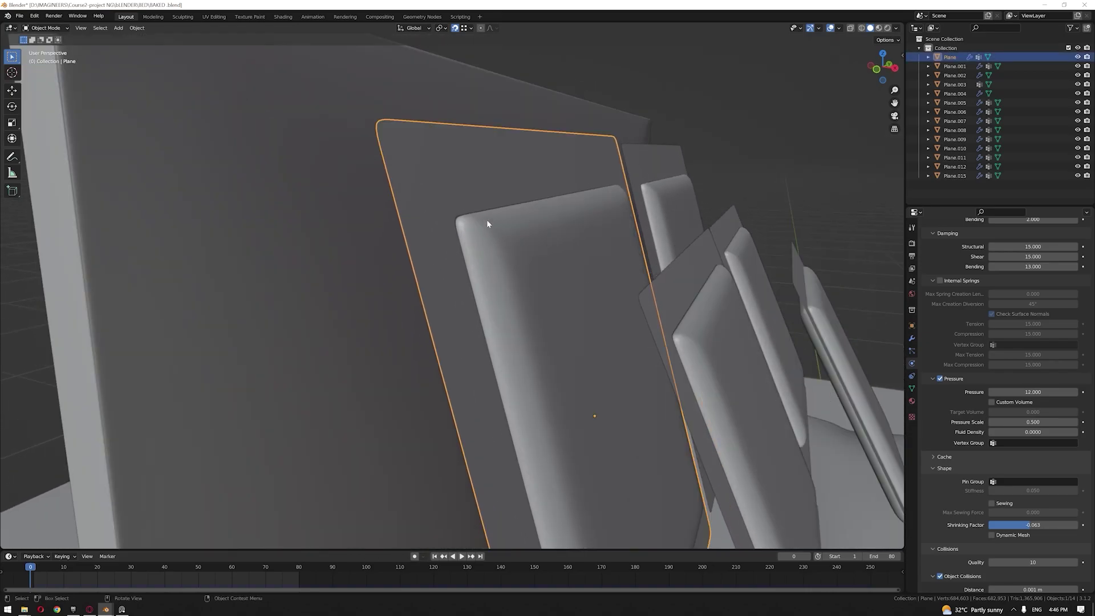
pyautogui.scroll(-1, 486, 220)
pyautogui.press('z')
pyautogui.click(413, 227)
pyautogui.moveTo(415, 228); pyautogui.dragTo(502, 221, button='middle')
pyautogui.moveTo(620, 158)
pyautogui.mouseDown(button='middle')
pyautogui.moveTo(606, 146)
pyautogui.moveTo(618, 176)
pyautogui.moveTo(639, 190)
pyautogui.mouseUp(button='middle')
pyautogui.press('z')
pyautogui.click(592, 152)
pyautogui.scroll(-4, 713, 237)
pyautogui.moveTo(713, 237); pyautogui.dragTo(681, 227, button='middle')
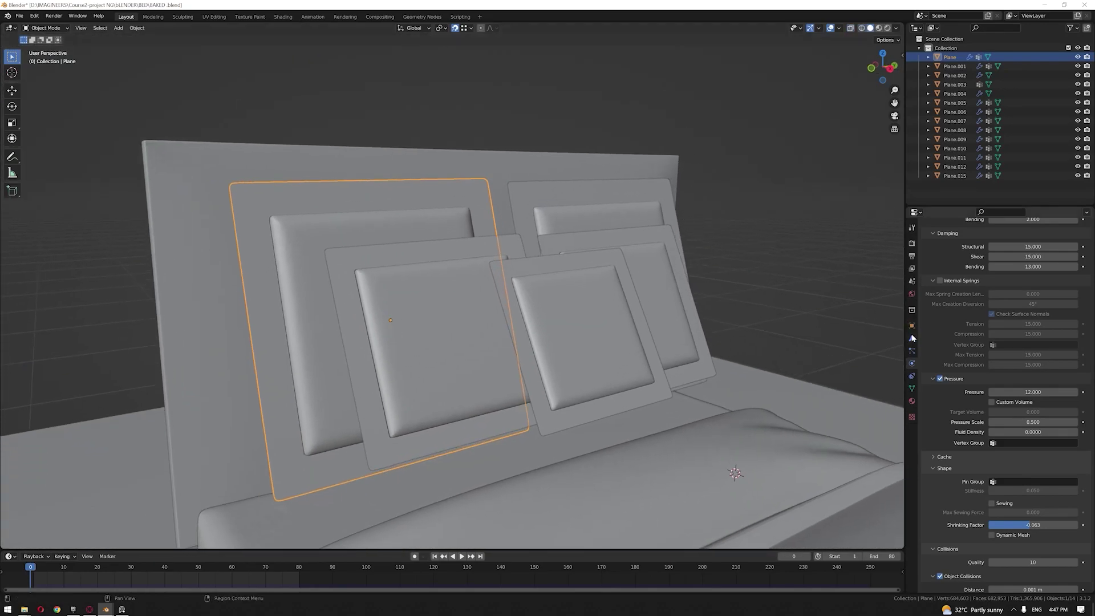
# Step: Review the large back pillow's modifier stack of Subdivision, Cloth and Collision
pyautogui.click(913, 339)
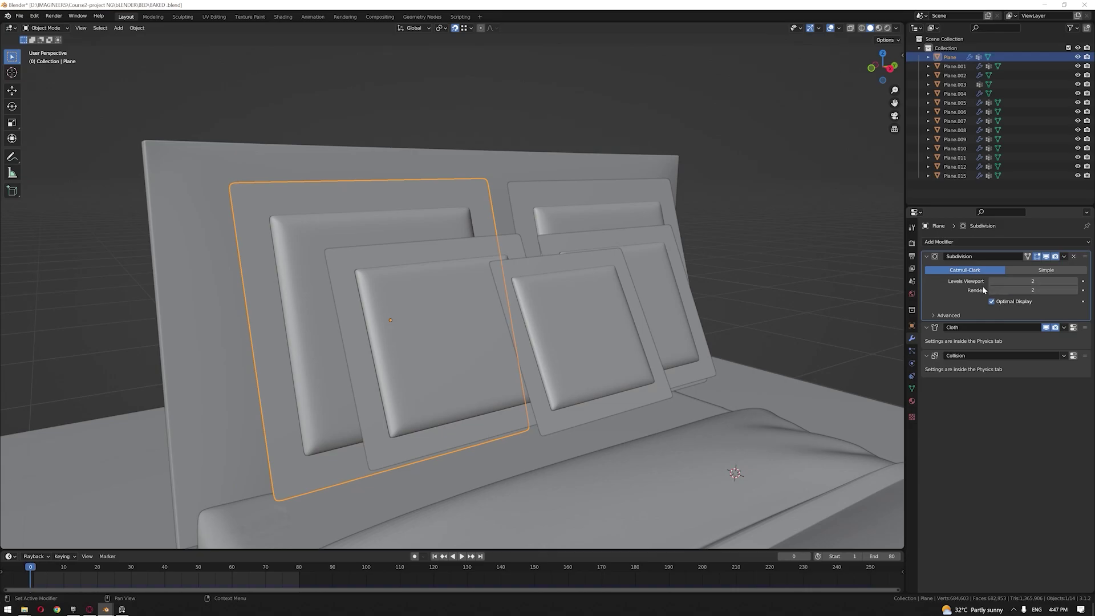
pyautogui.moveTo(653, 300); pyautogui.dragTo(666, 281, button='middle')
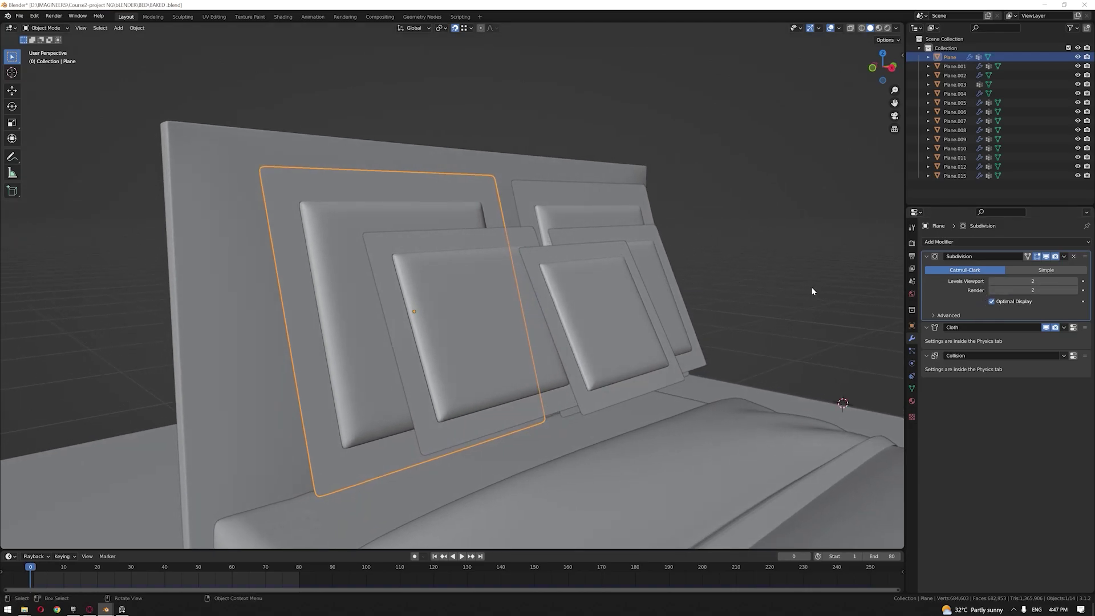
pyautogui.moveTo(650, 264); pyautogui.dragTo(659, 262, button='middle')
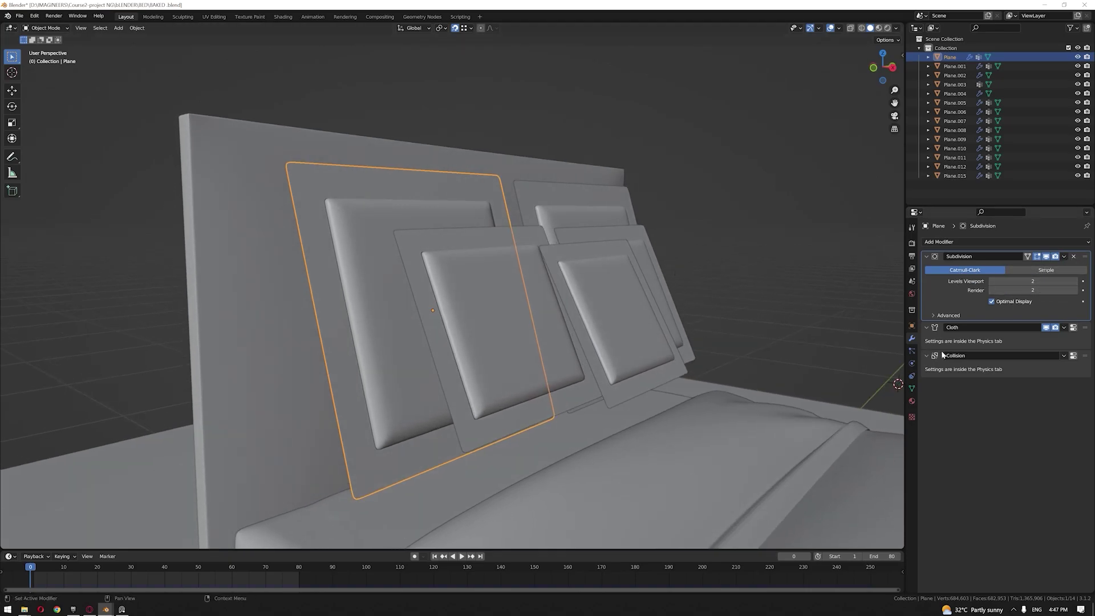
pyautogui.moveTo(557, 289); pyautogui.dragTo(624, 298, button='middle')
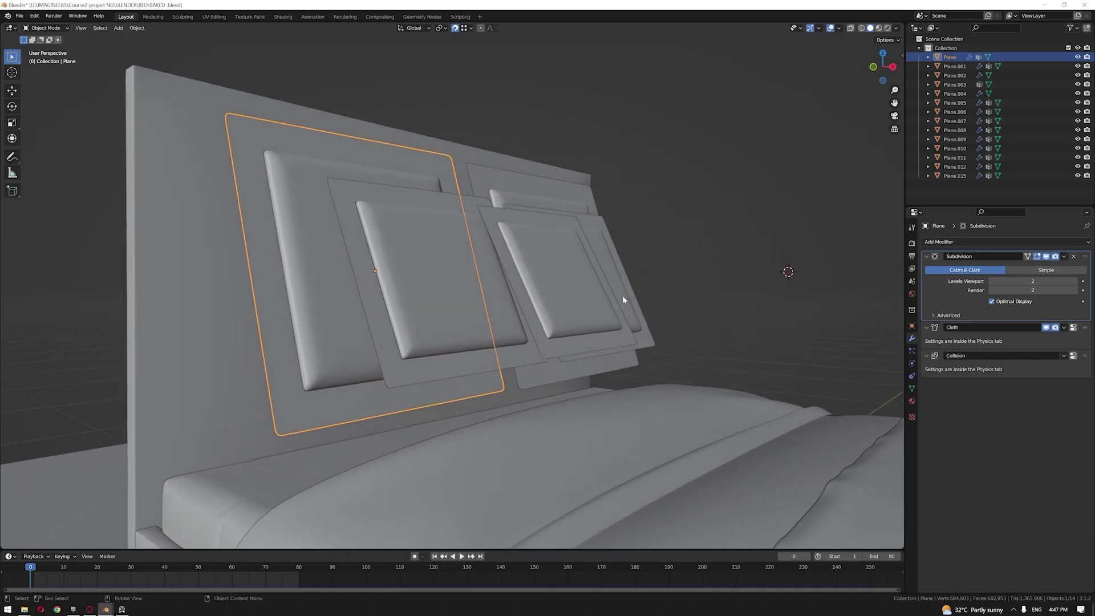
pyautogui.click(764, 273)
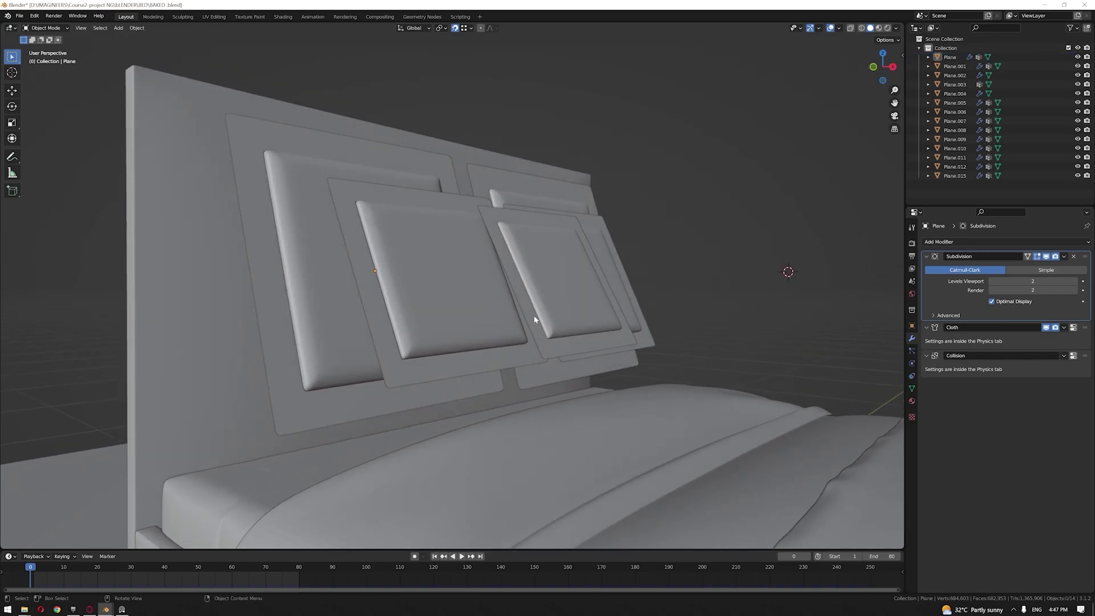
# Step: Review the small front pillow's Collision and Cloth physics settings, including stiffness, damping, pressure, shrinking factor and collisions
pyautogui.click(565, 307)
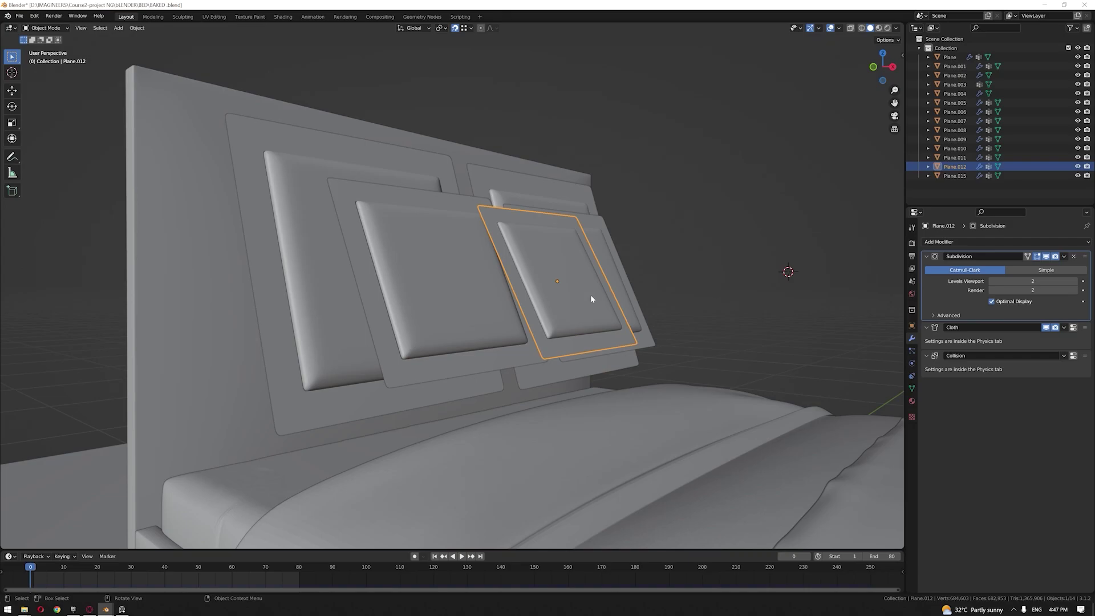
pyautogui.click(912, 363)
pyautogui.moveTo(679, 319); pyautogui.dragTo(669, 267, button='middle')
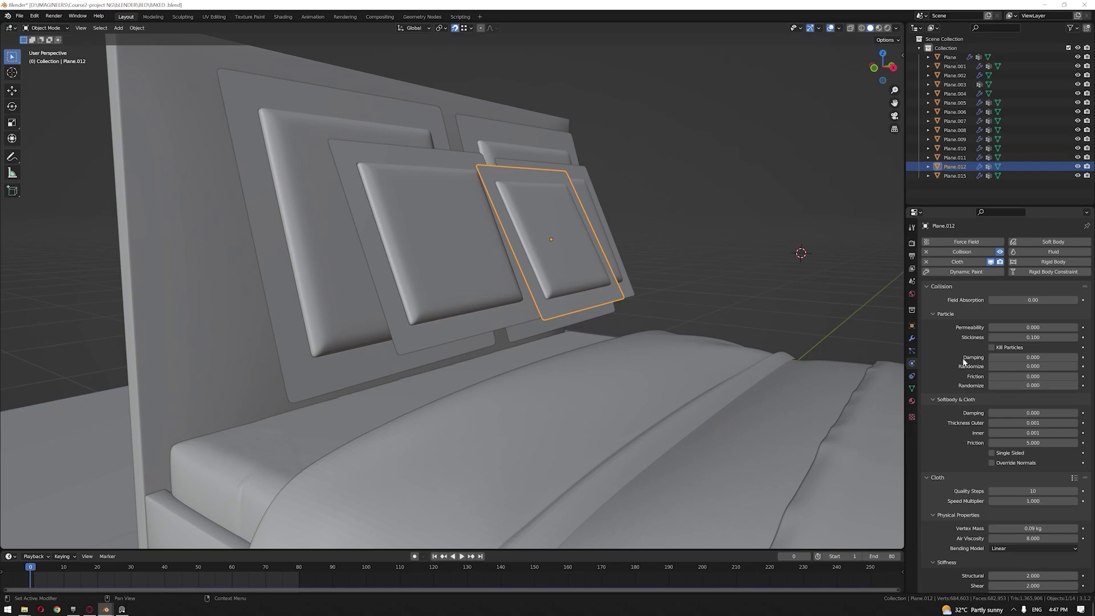
pyautogui.scroll(-5, 947, 347)
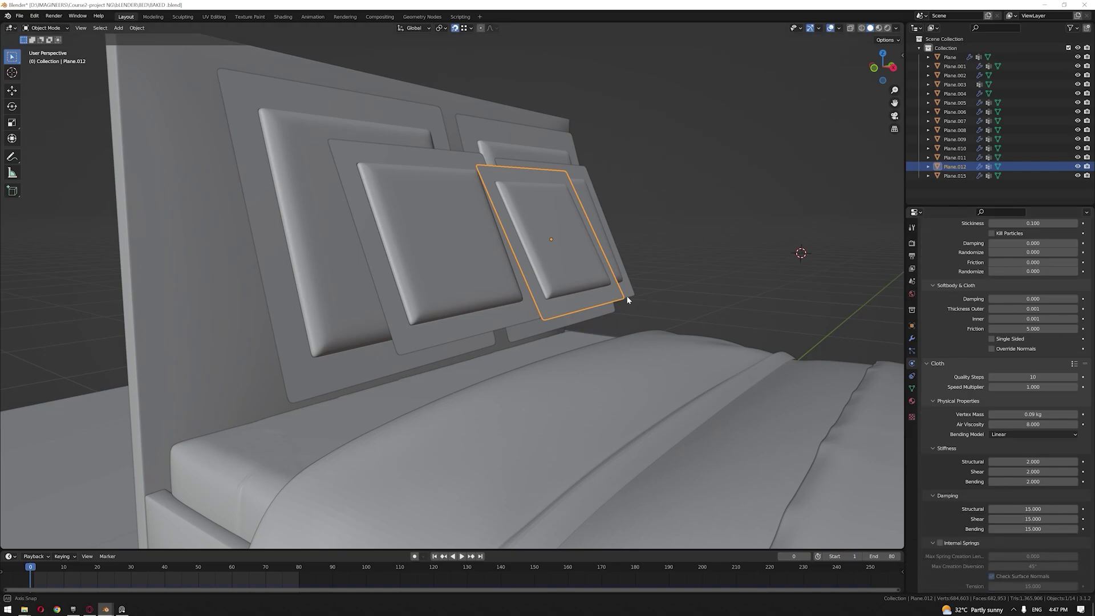
pyautogui.moveTo(628, 296); pyautogui.dragTo(515, 271, button='middle')
pyautogui.scroll(-2, 998, 402)
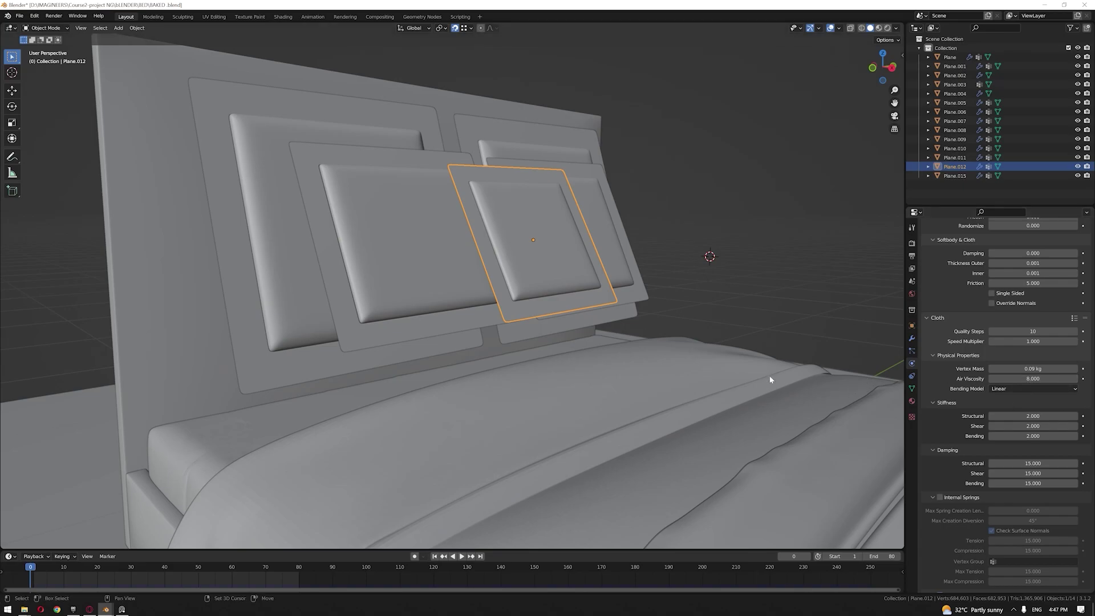
pyautogui.keyDown('shift'); pyautogui.moveTo(786, 382); pyautogui.dragTo(739, 310, button='middle'); pyautogui.keyUp('shift')
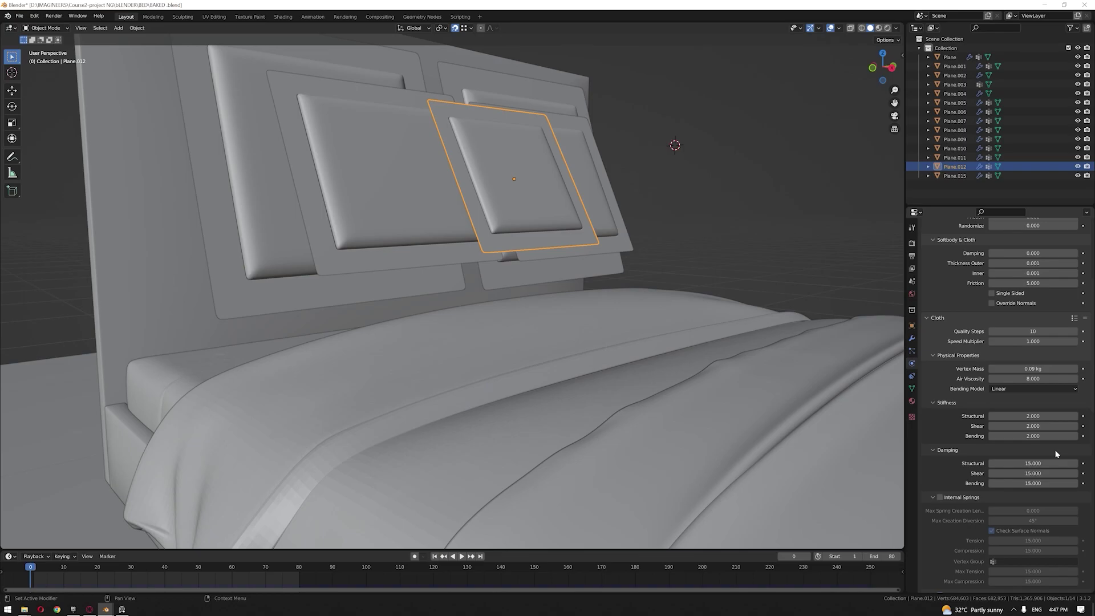
pyautogui.scroll(-2, 1041, 438)
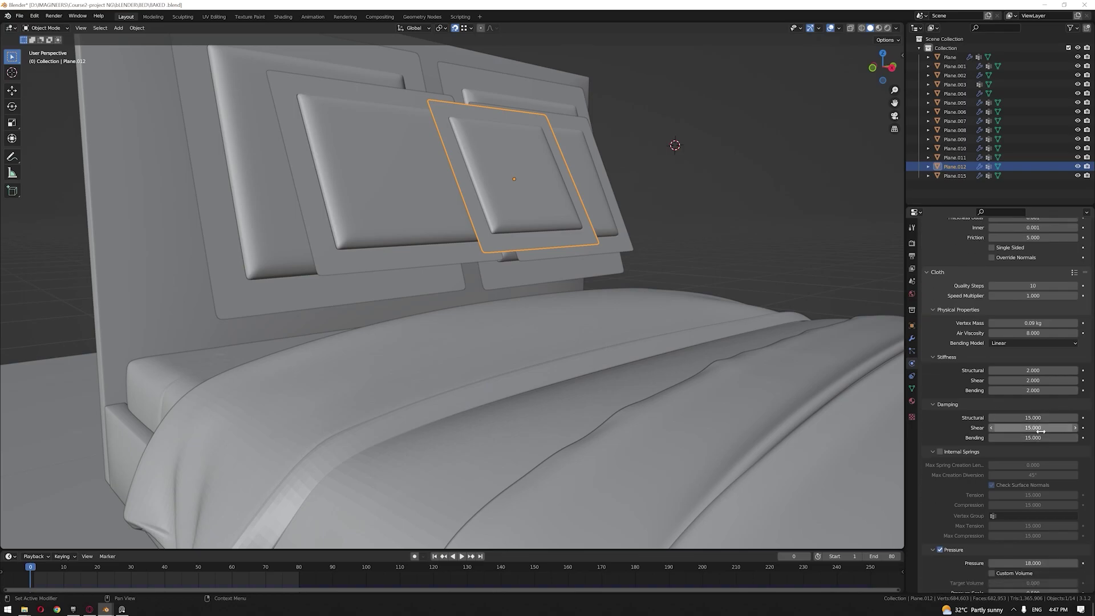
pyautogui.scroll(-5, 1043, 445)
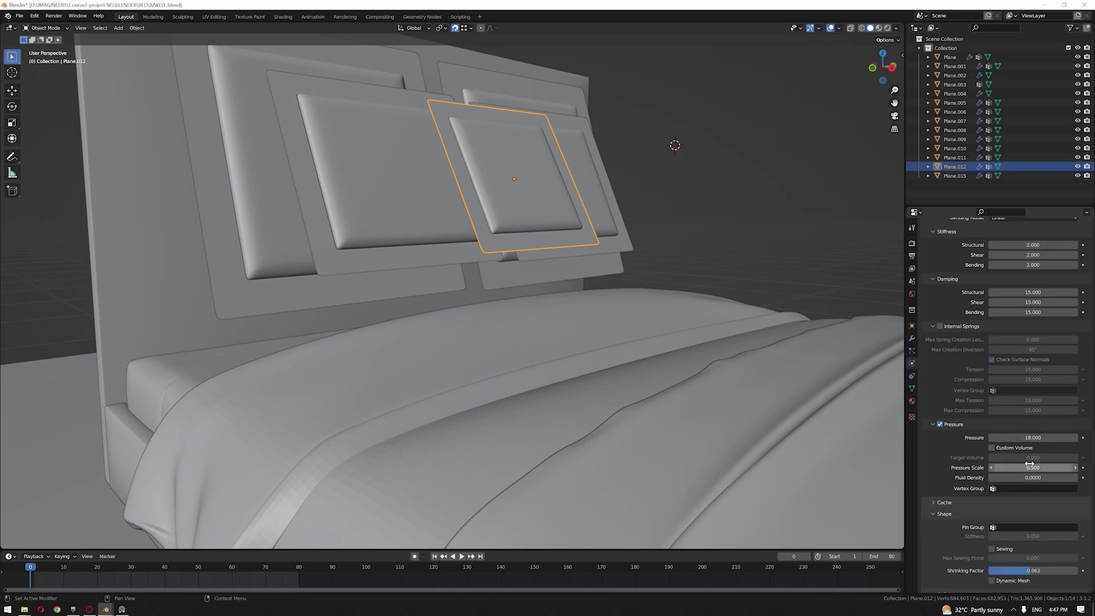
pyautogui.moveTo(735, 308); pyautogui.dragTo(654, 274, button='middle')
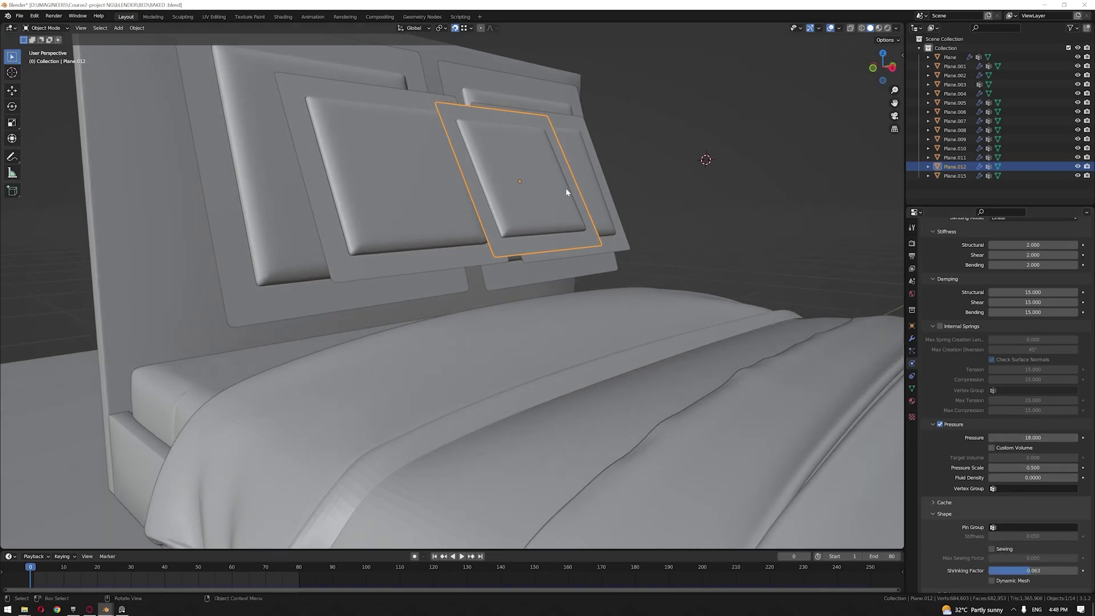
pyautogui.scroll(-6, 1028, 494)
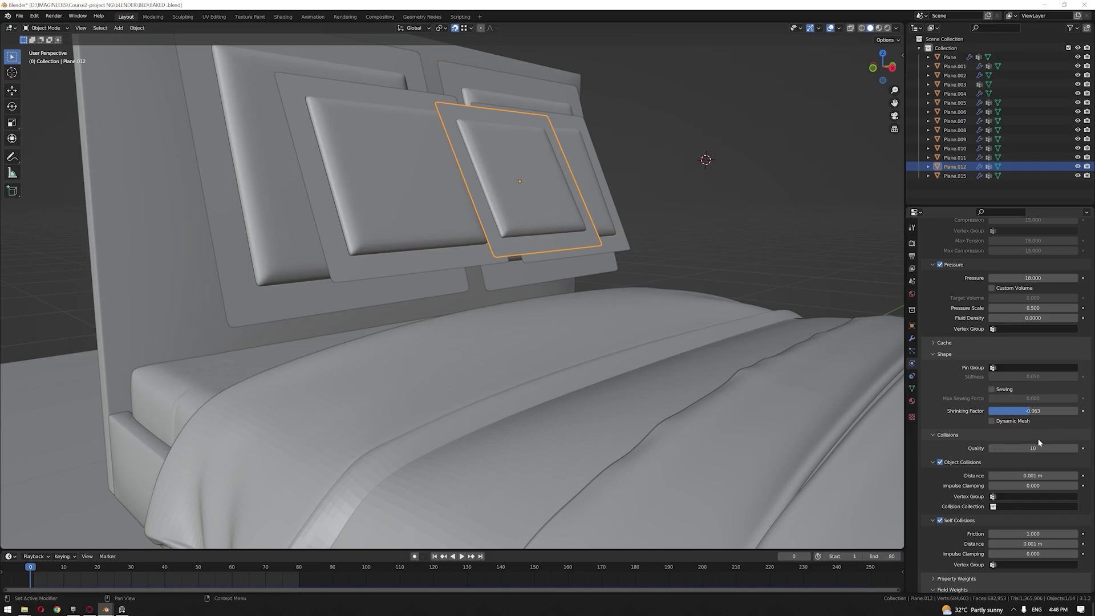
pyautogui.scroll(-2, 1037, 442)
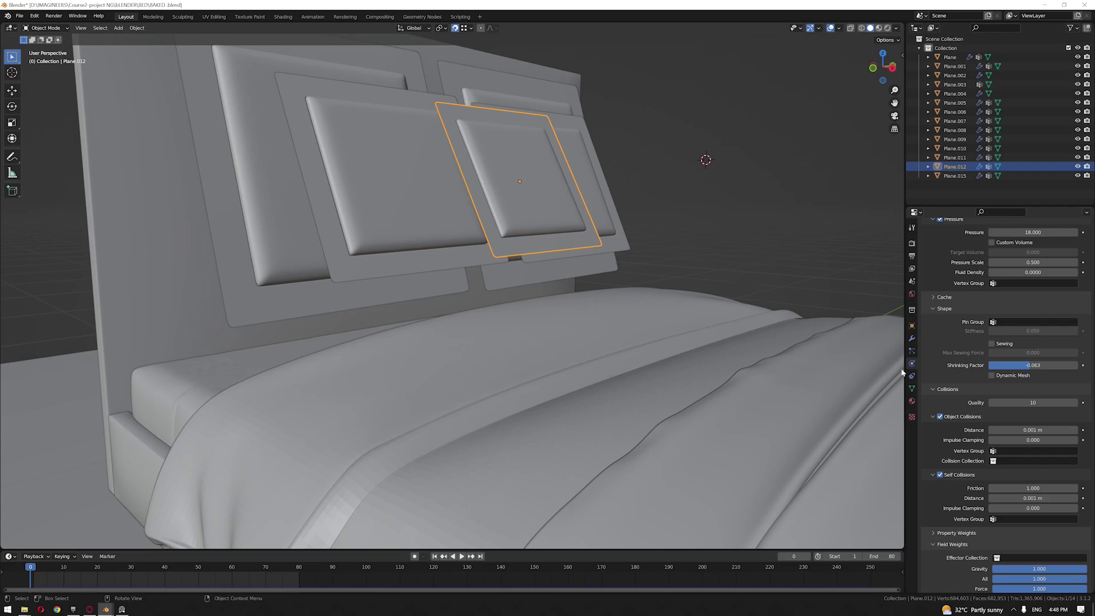
pyautogui.scroll(-3, 1032, 464)
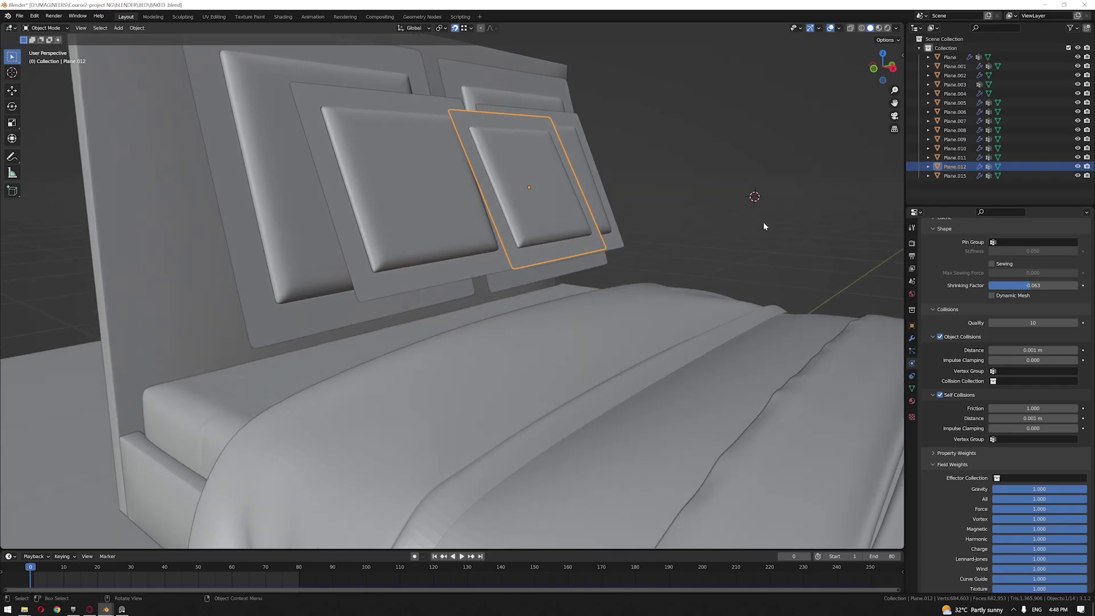
# Step: Run the cloth simulation to inflate all the pillows and settle them on the bed, stopping at about frame 17
pyautogui.click(763, 225)
pyautogui.scroll(-5, 770, 262)
pyautogui.scroll(3, 720, 264)
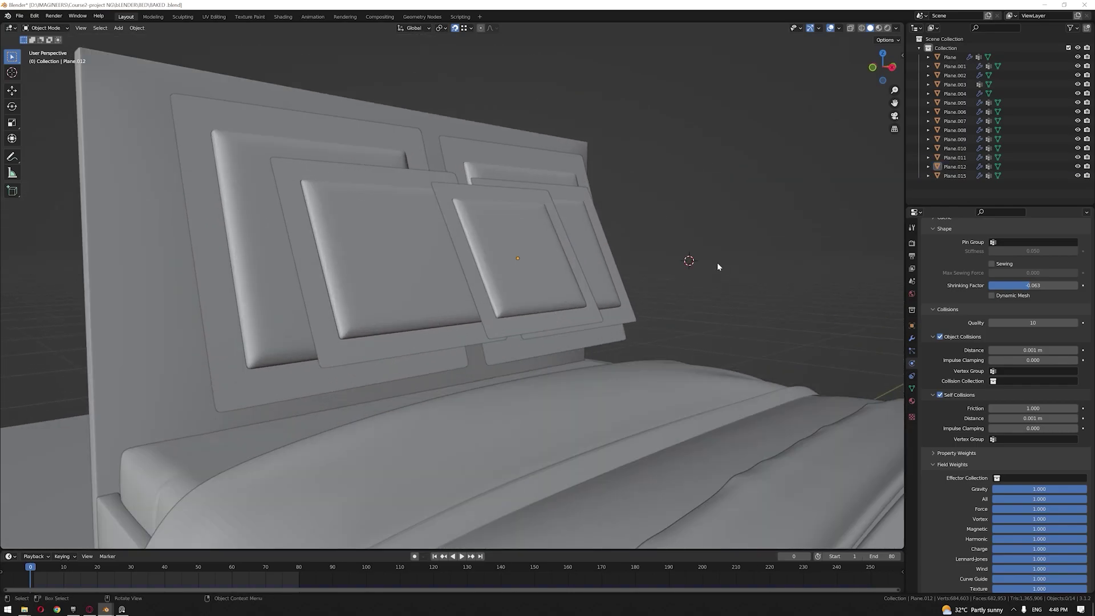
pyautogui.press('space')
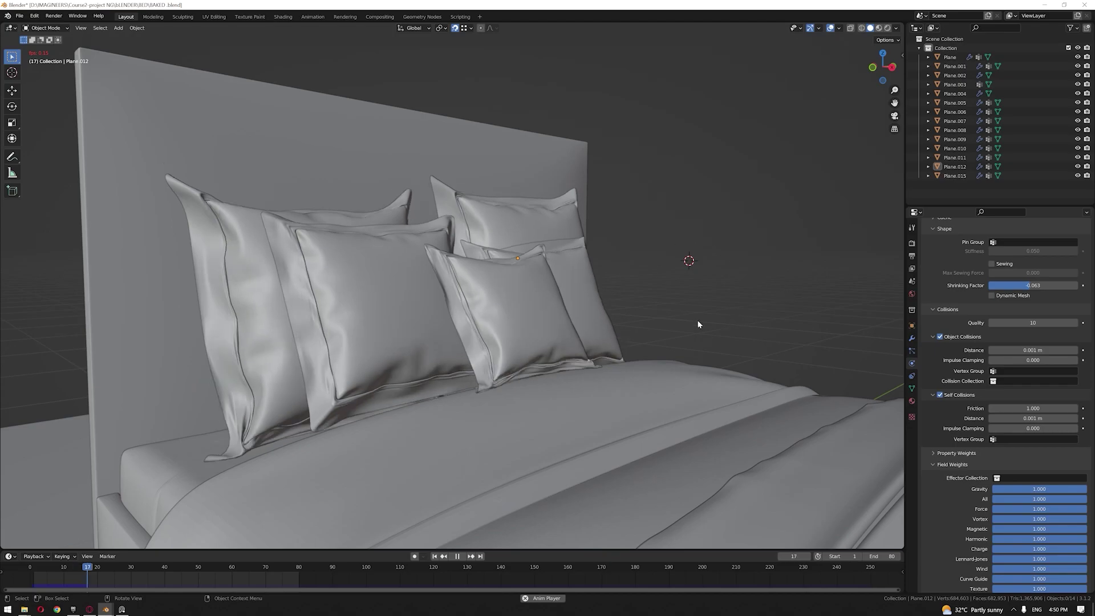
pyautogui.click(457, 556)
pyautogui.moveTo(561, 367); pyautogui.dragTo(583, 344, button='middle')
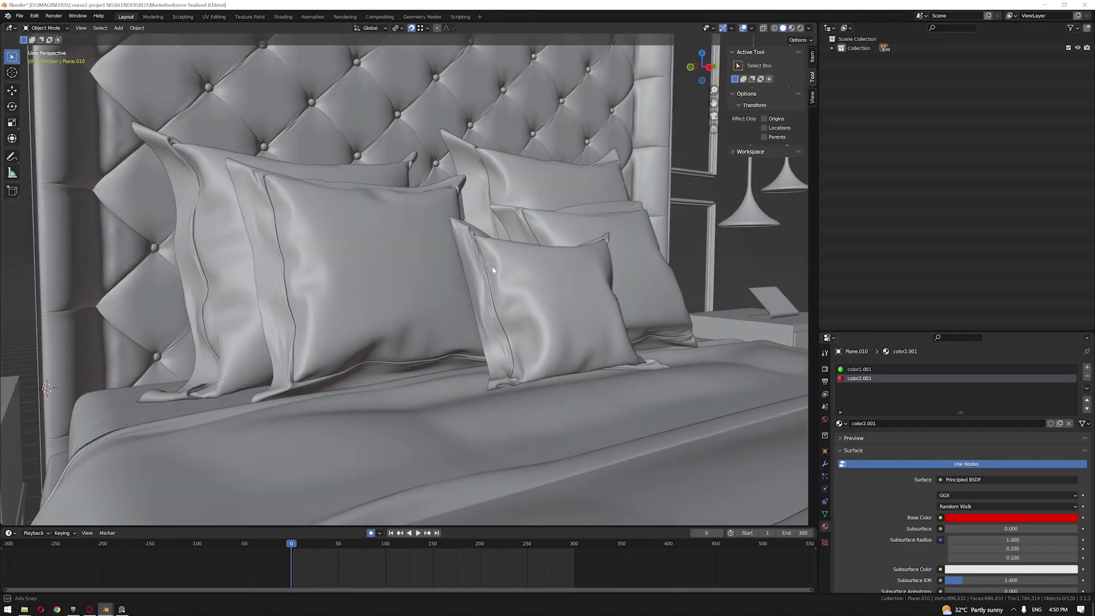
# Step: Examine the simulated pillows up close, and the whole bed with its bedding, tufted headboard and surroundings
pyautogui.scroll(3, 487, 275)
pyautogui.scroll(-2, 487, 275)
pyautogui.moveTo(485, 267); pyautogui.dragTo(488, 298, button='middle')
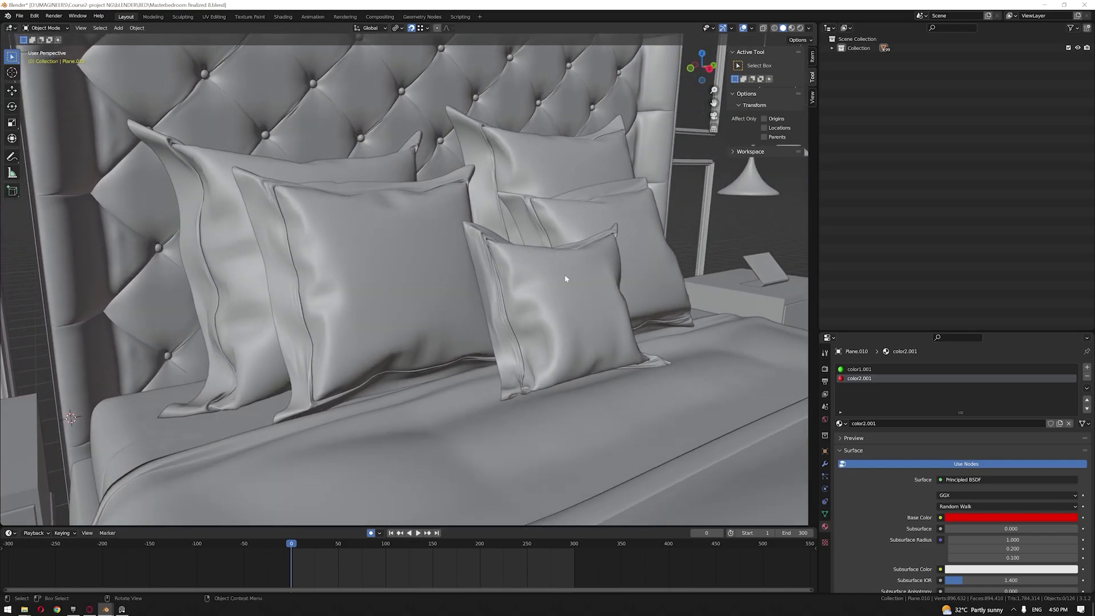
pyautogui.moveTo(583, 283); pyautogui.dragTo(591, 278, button='middle')
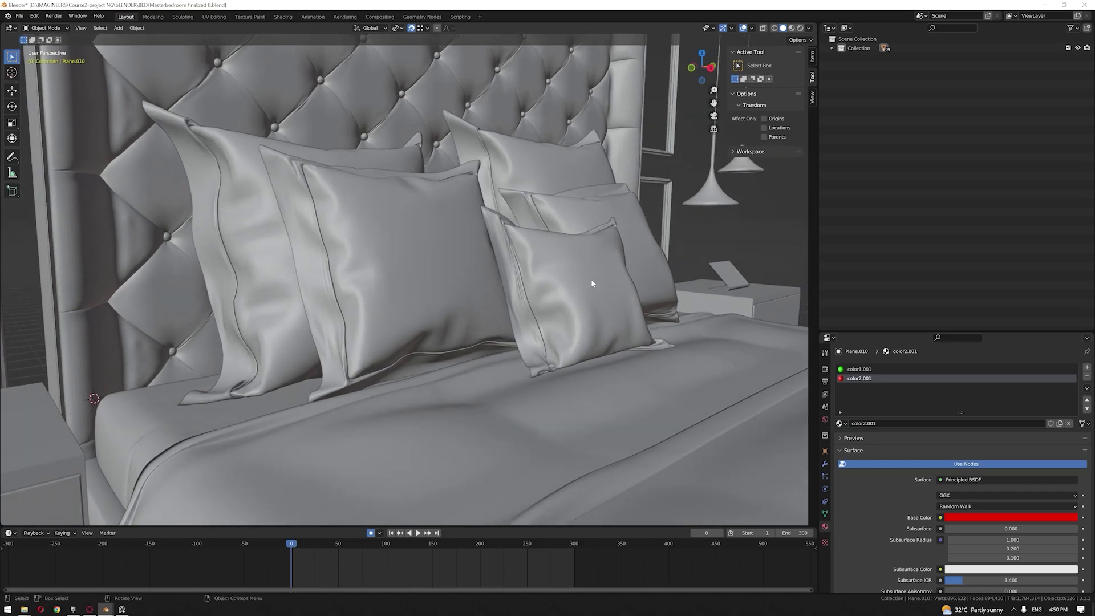
pyautogui.moveTo(603, 266); pyautogui.dragTo(600, 264, button='middle')
pyautogui.scroll(-4, 600, 264)
pyautogui.moveTo(507, 293); pyautogui.dragTo(480, 273, button='middle')
pyautogui.keyDown('shift'); pyautogui.moveTo(481, 354); pyautogui.dragTo(470, 352, button='middle'); pyautogui.keyUp('shift')
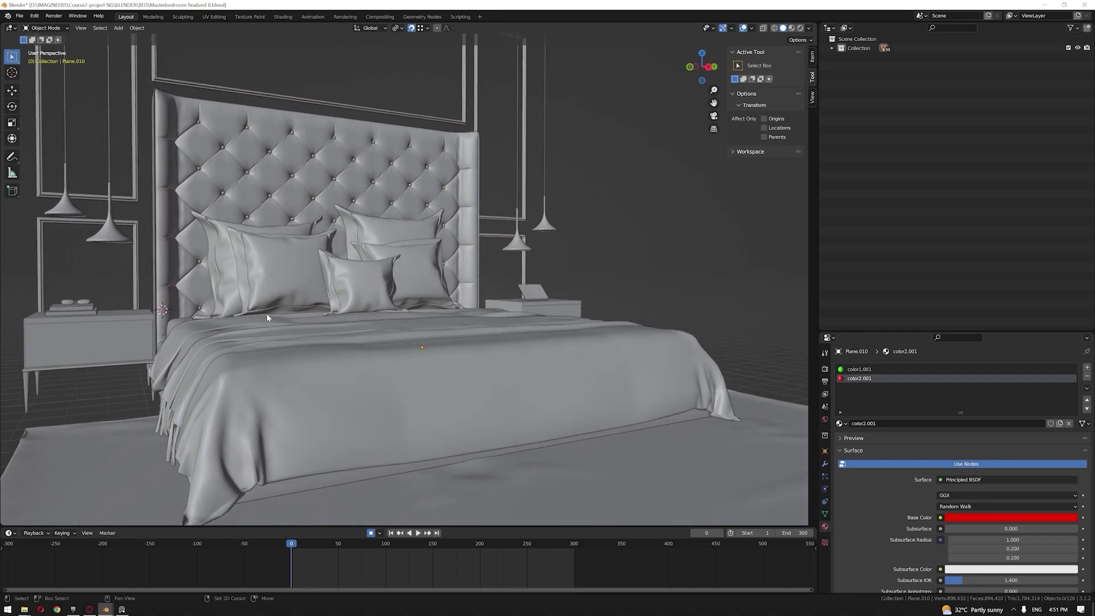
pyautogui.keyDown('shift'); pyautogui.moveTo(267, 317); pyautogui.dragTo(327, 322, button='middle'); pyautogui.keyUp('shift')
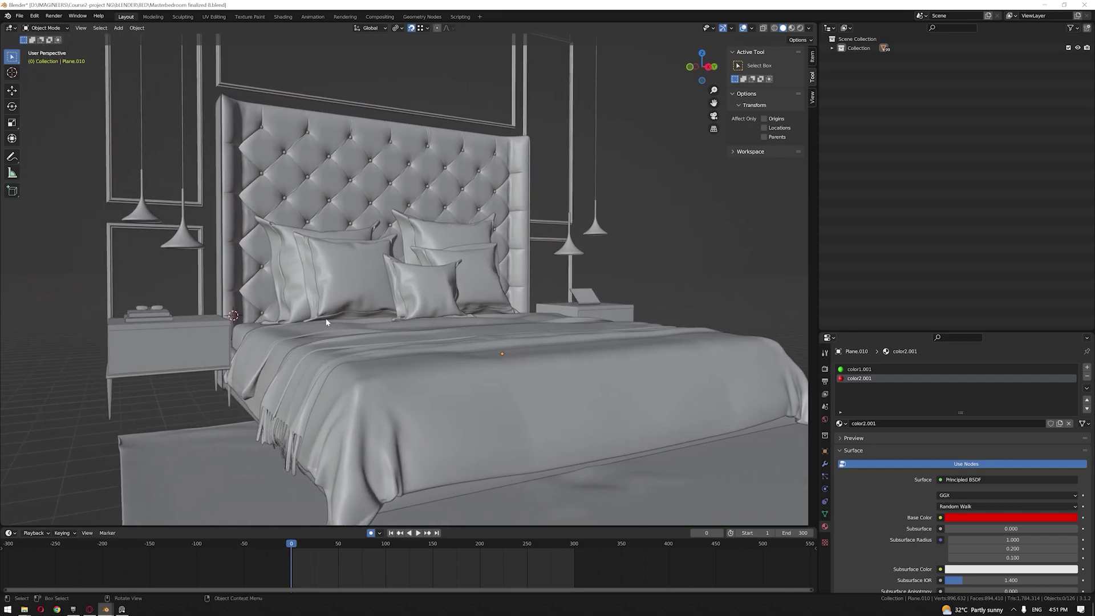
pyautogui.moveTo(338, 329); pyautogui.dragTo(450, 358, button='middle')
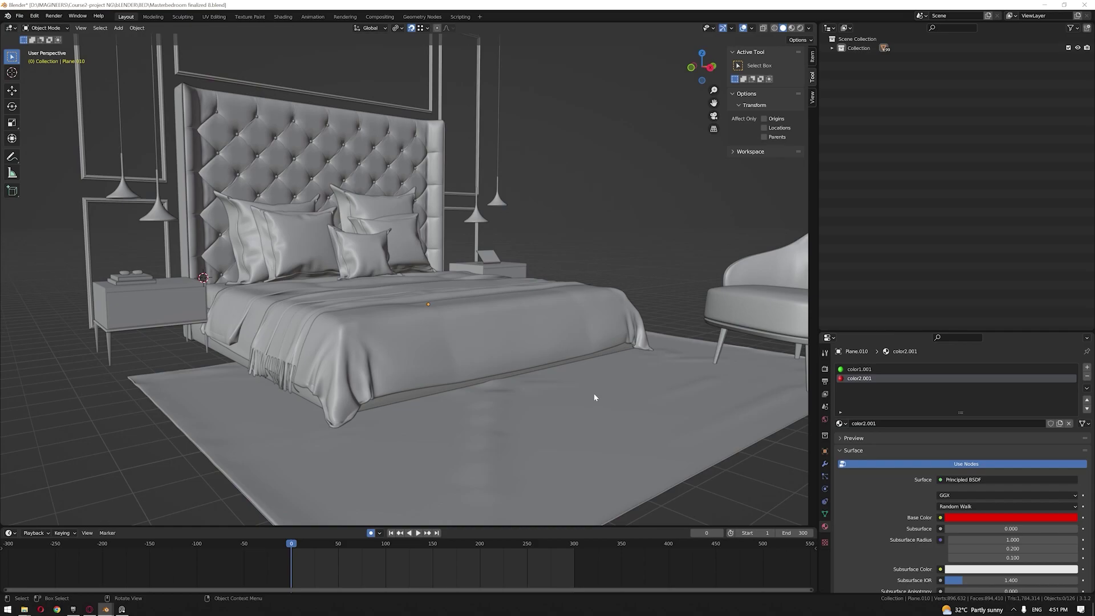
# Step: Select the seat cushion of the armchair beside the bed and examine the chair's shape
pyautogui.moveTo(606, 398); pyautogui.dragTo(524, 411, button='middle')
pyautogui.scroll(3, 656, 388)
pyautogui.keyDown('shift'); pyautogui.moveTo(704, 380); pyautogui.dragTo(566, 355, button='middle'); pyautogui.keyUp('shift')
pyautogui.click(566, 354)
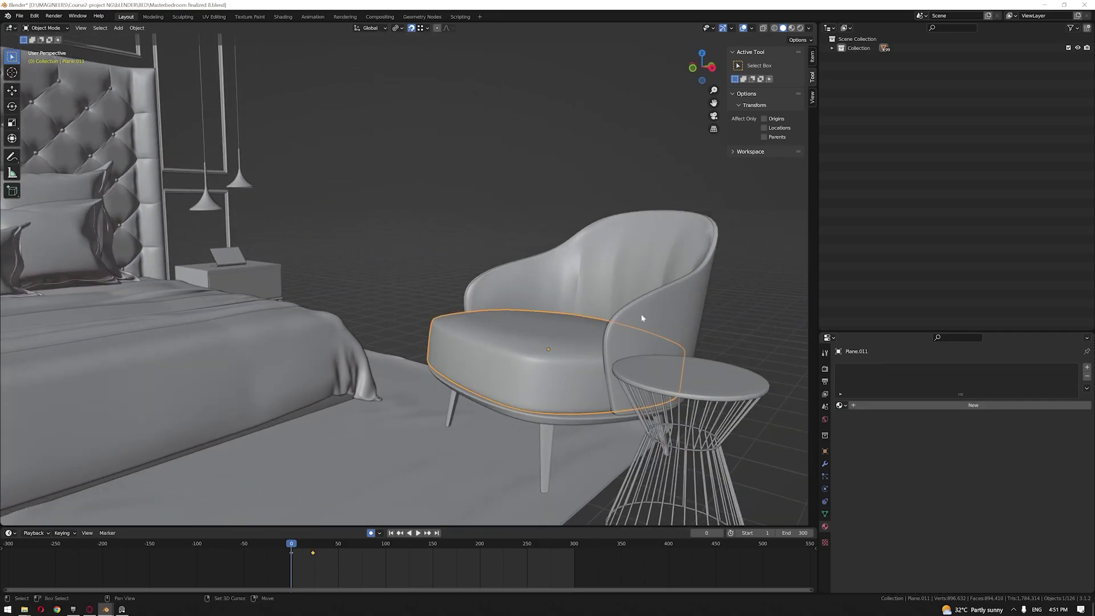
pyautogui.click(464, 201)
pyautogui.moveTo(464, 200); pyautogui.dragTo(547, 275, button='middle')
pyautogui.moveTo(457, 203); pyautogui.dragTo(464, 220, button='middle')
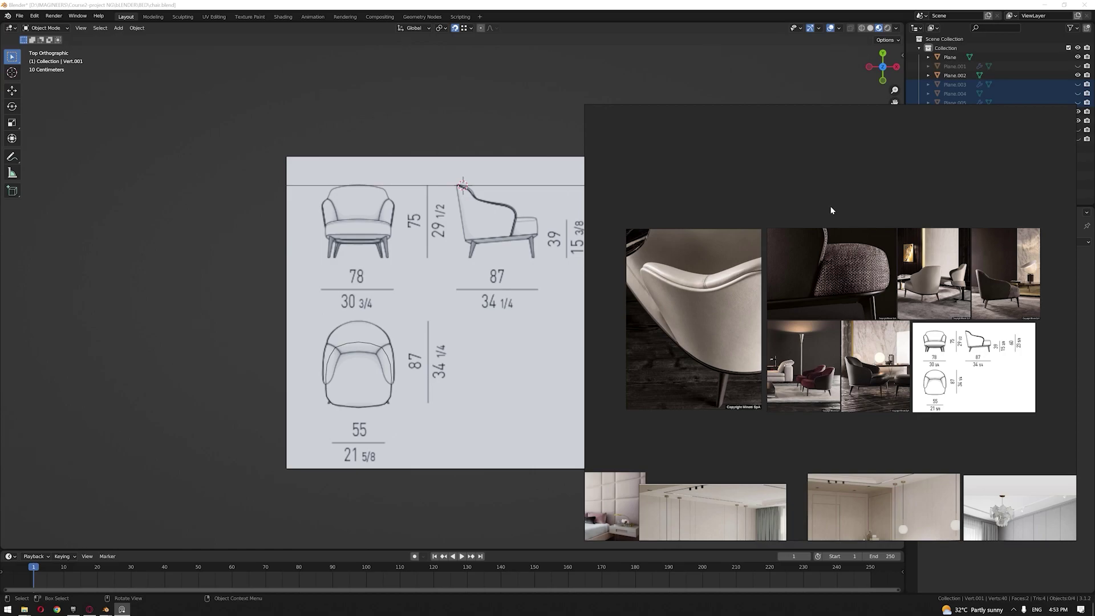
# Step: Study the armchair reference photos and its dimensioned drawing on the reference board, then return to the chair scene
pyautogui.scroll(2, 838, 315)
pyautogui.moveTo(866, 261); pyautogui.dragTo(870, 240, button='middle')
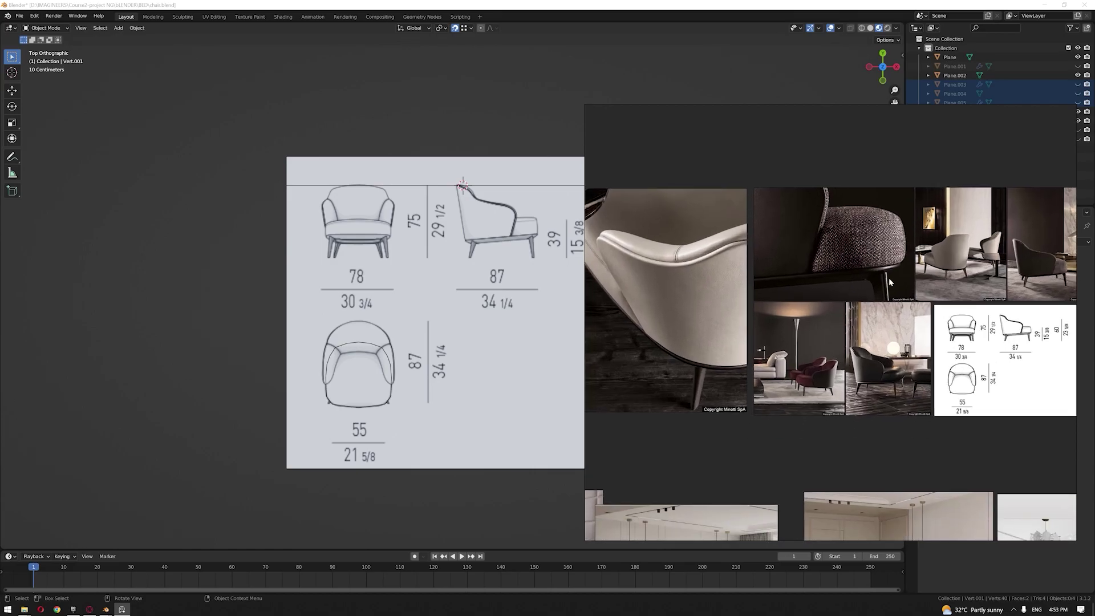
pyautogui.scroll(3, 1019, 362)
pyautogui.moveTo(1010, 329); pyautogui.dragTo(880, 316, button='middle')
pyautogui.scroll(3, 881, 316)
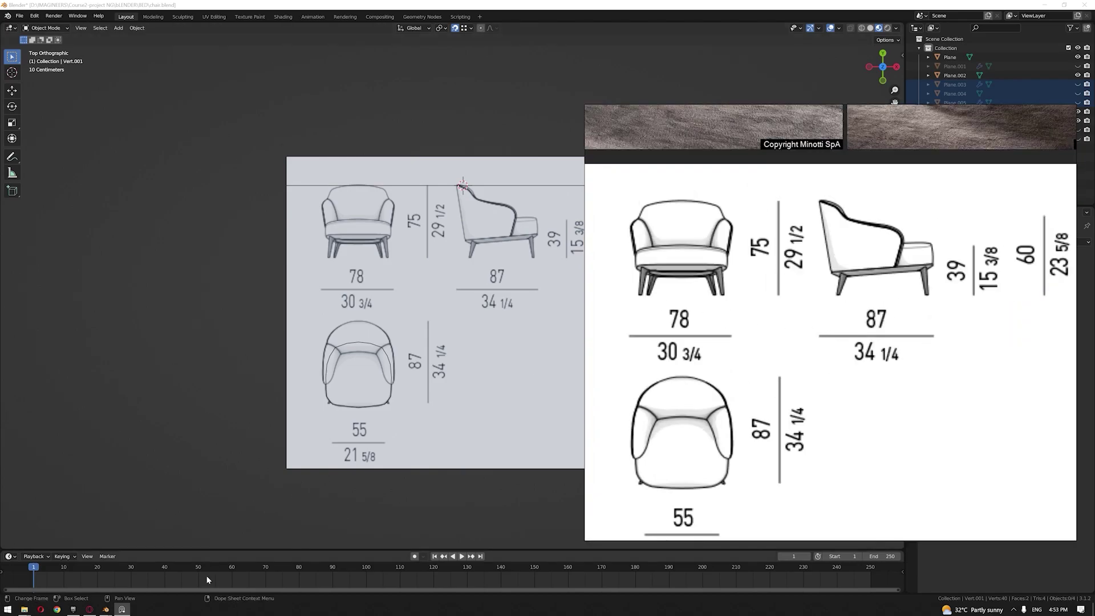
pyautogui.click(122, 609)
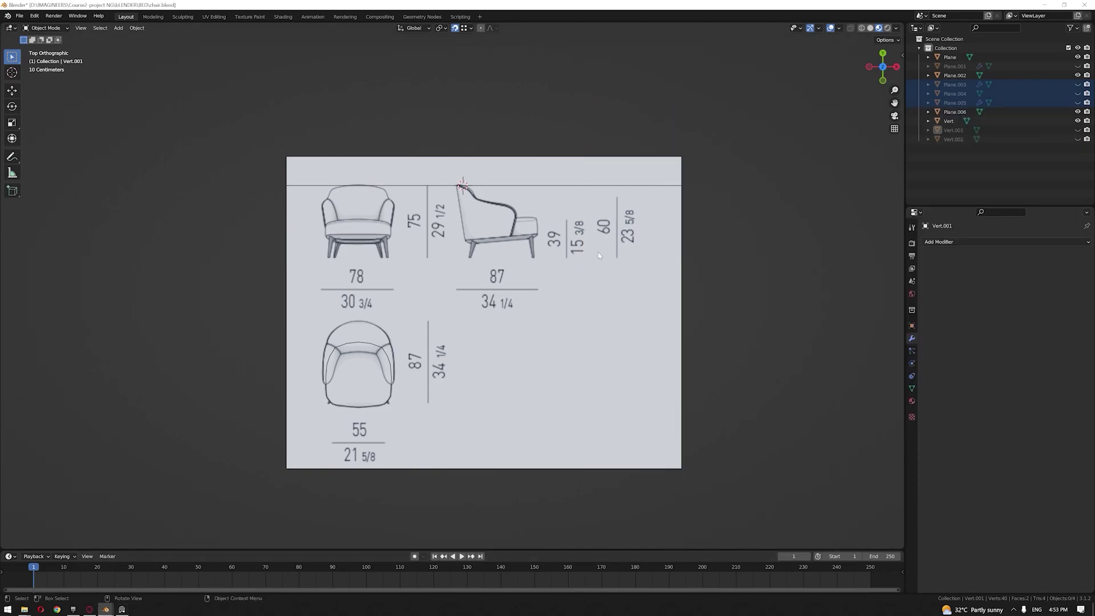
# Step: Select the horizontal blueprint plane and examine how the two perpendicular armchair blueprints are aligned
pyautogui.click(599, 256)
pyautogui.moveTo(599, 256); pyautogui.dragTo(634, 258, button='middle')
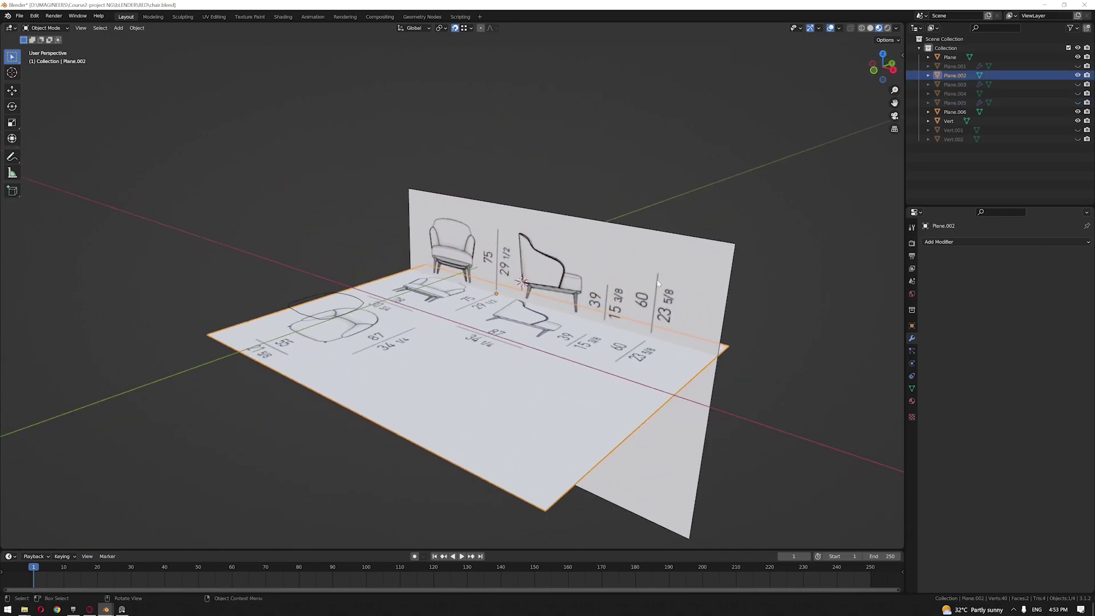
pyautogui.scroll(2, 657, 283)
pyautogui.moveTo(512, 287); pyautogui.dragTo(570, 307, button='middle')
pyautogui.scroll(3, 439, 277)
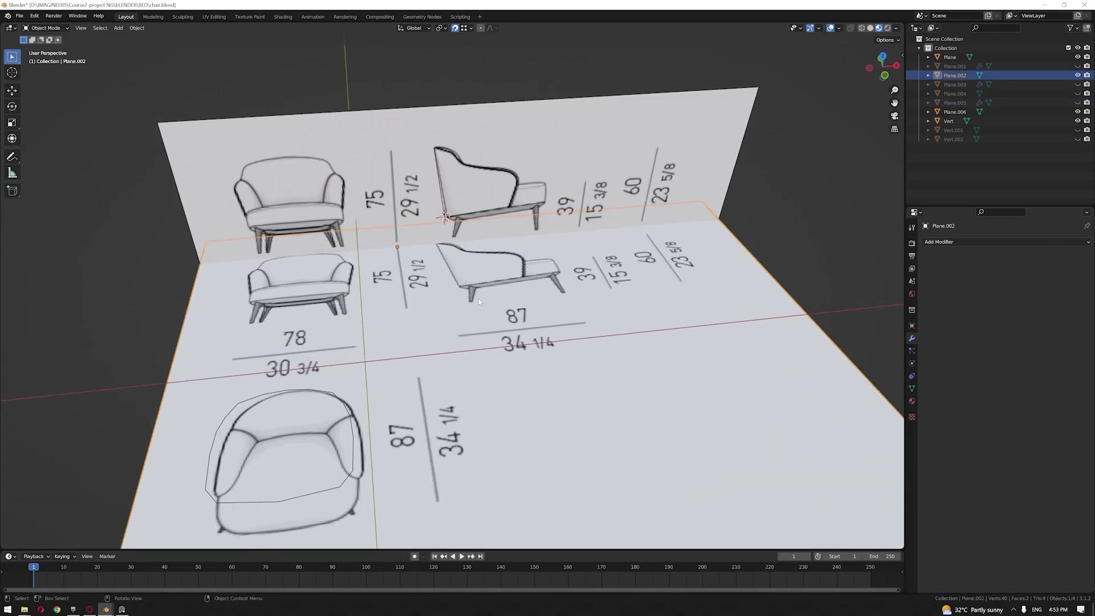
pyautogui.moveTo(419, 273); pyautogui.dragTo(434, 278, button='middle')
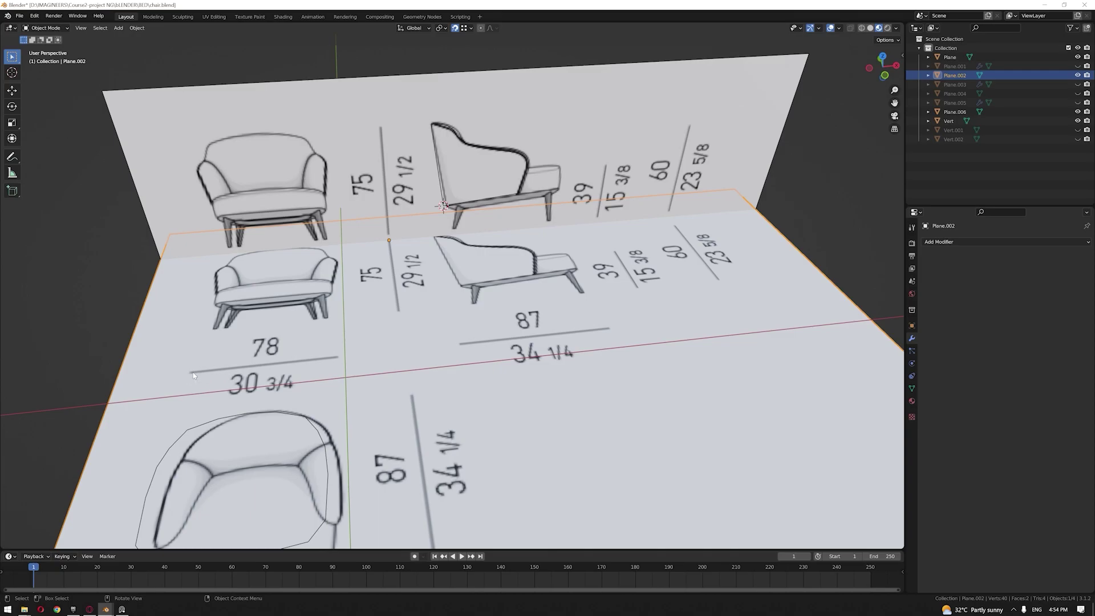
pyautogui.moveTo(379, 360); pyautogui.dragTo(483, 324, button='middle')
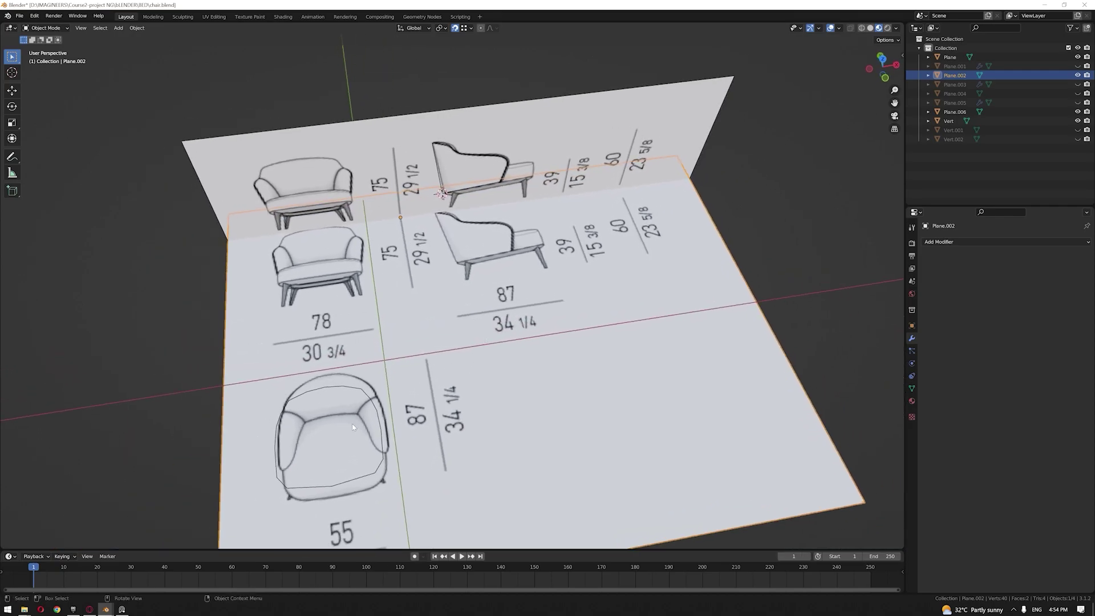
# Step: Select the seat-shaped outline and compare it with the chair's plan drawing from above
pyautogui.click(371, 401)
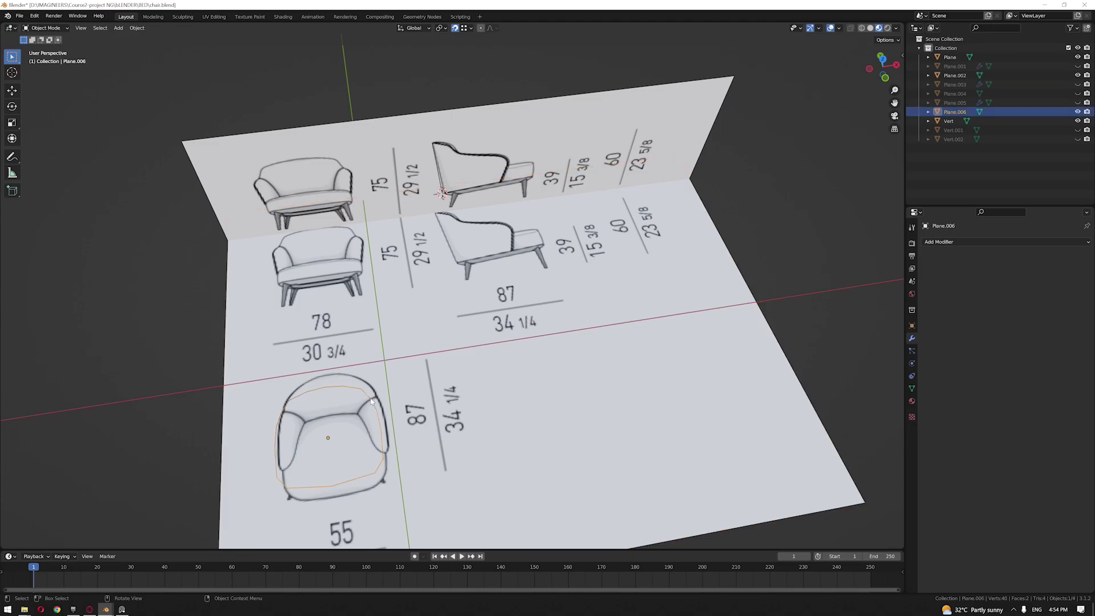
pyautogui.press('KP_7')
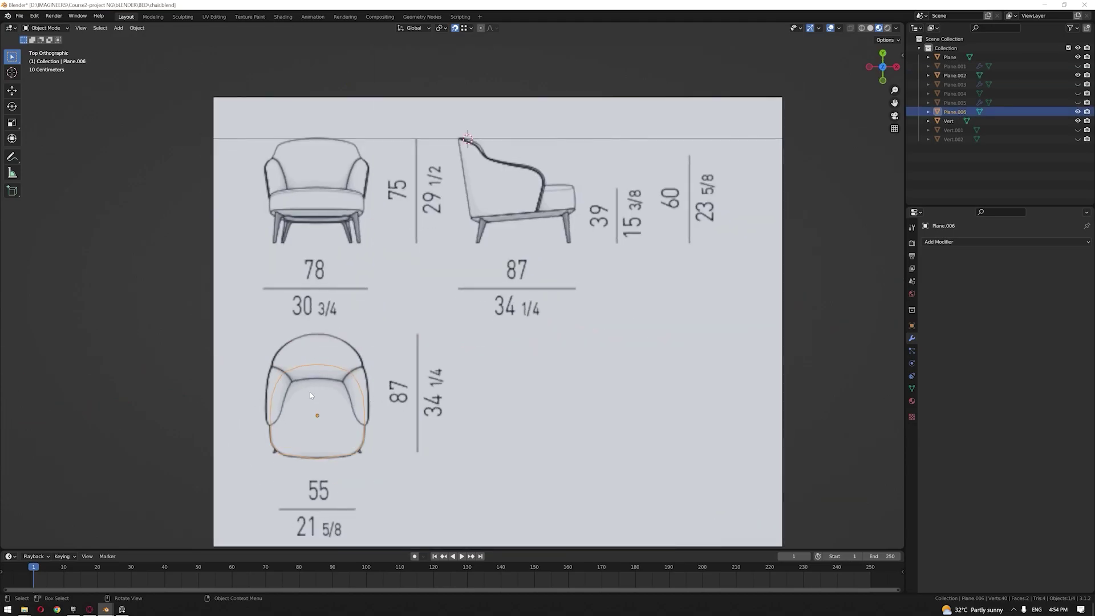
pyautogui.moveTo(320, 406); pyautogui.dragTo(370, 337, button='middle')
pyautogui.click(585, 122)
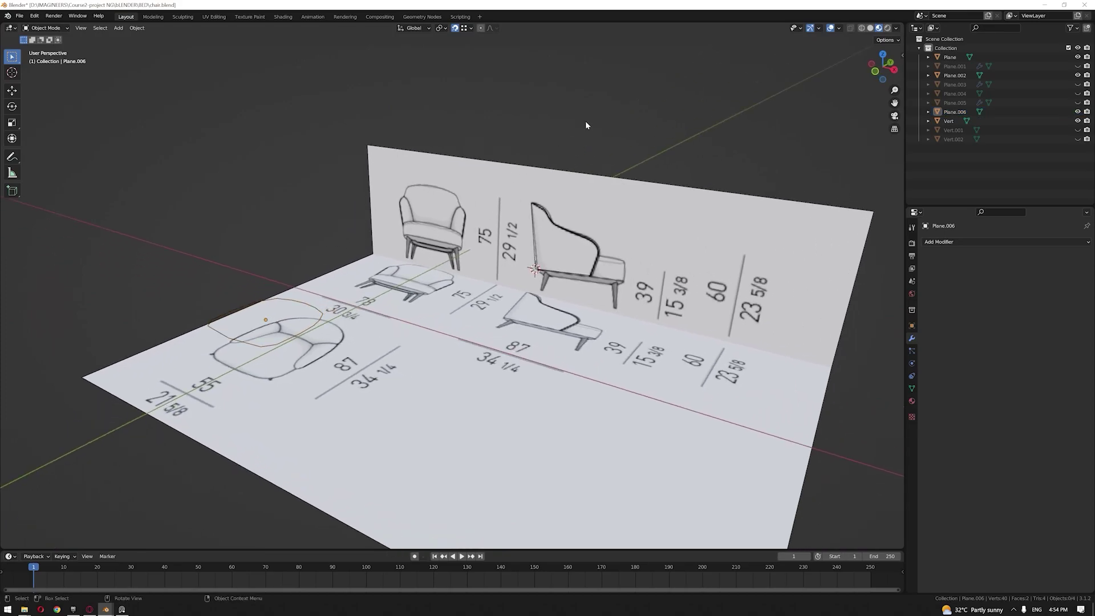
# Step: Move the side profile outline about -0.005 m in X and -0.007 m in Z over the chair's side-view drawing
pyautogui.click(557, 230)
pyautogui.press('KP_1')
pyautogui.scroll(6, 609, 378)
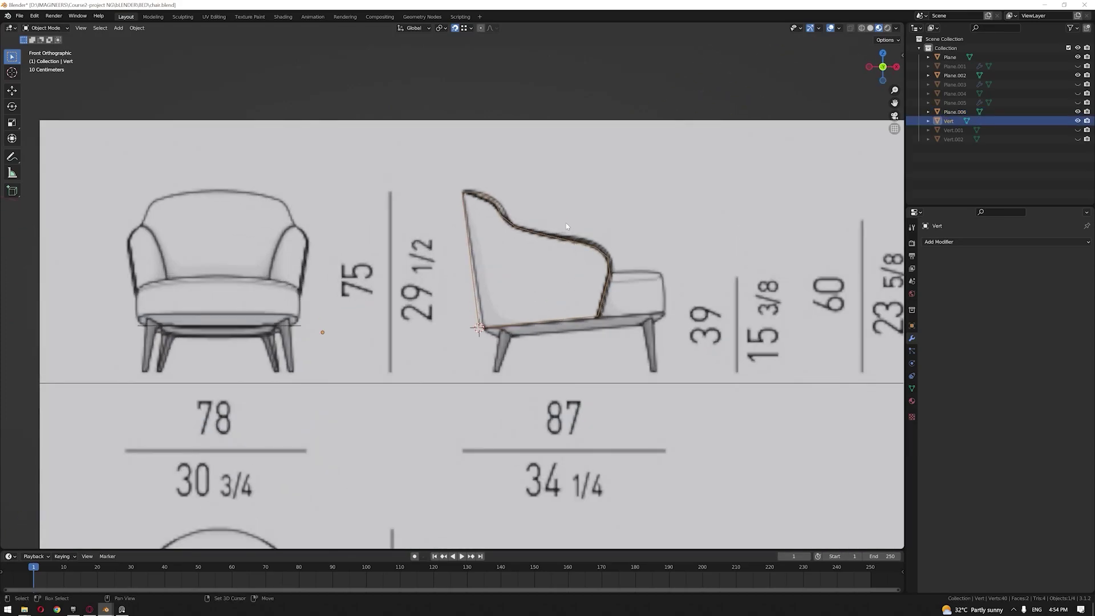
pyautogui.press('g')
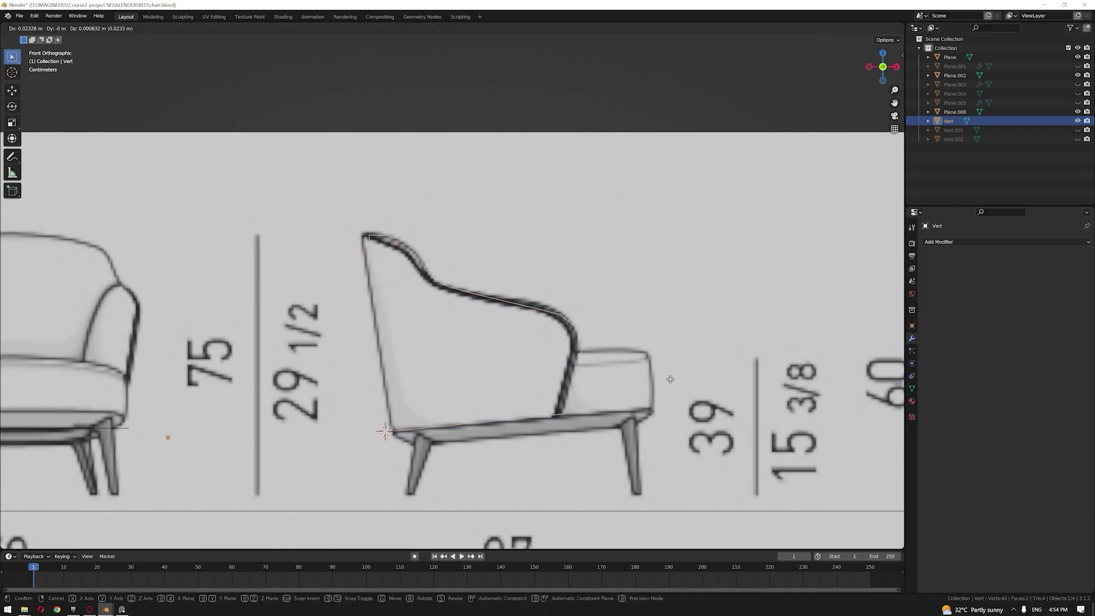
pyautogui.click(660, 382)
# Step: From above, move the plan outline 1.507 m in X and 1.0828 m in Y, near the chair's side-view drawing
pyautogui.scroll(-6, 659, 382)
pyautogui.moveTo(660, 382); pyautogui.dragTo(537, 383, button='middle')
pyautogui.scroll(2, 539, 365)
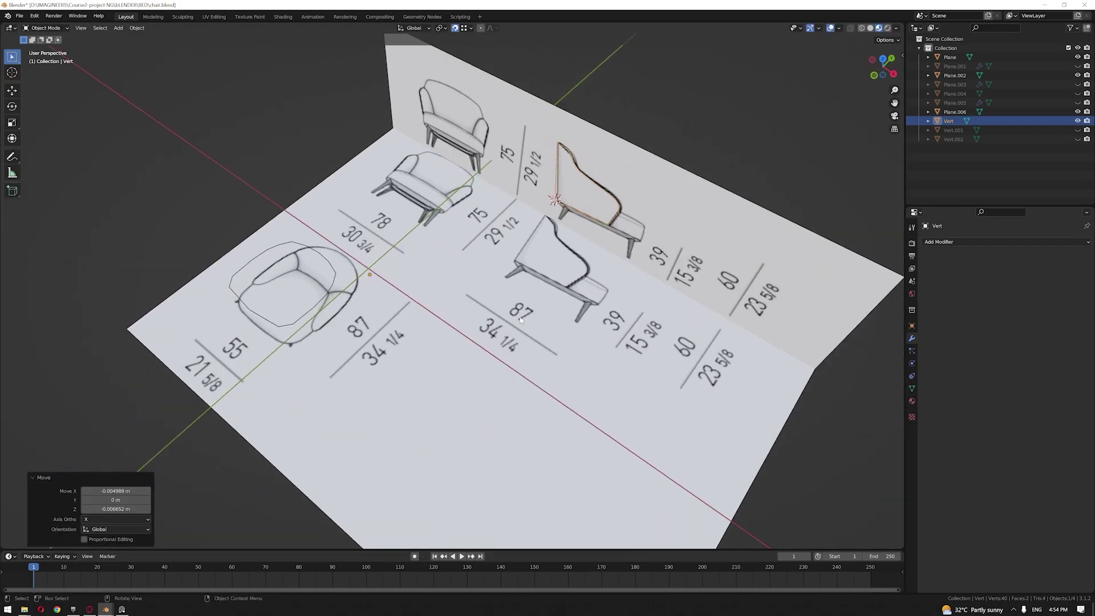
pyautogui.keyDown('shift'); pyautogui.moveTo(553, 312); pyautogui.dragTo(520, 389, button='middle'); pyautogui.keyUp('shift')
pyautogui.scroll(3, 273, 409)
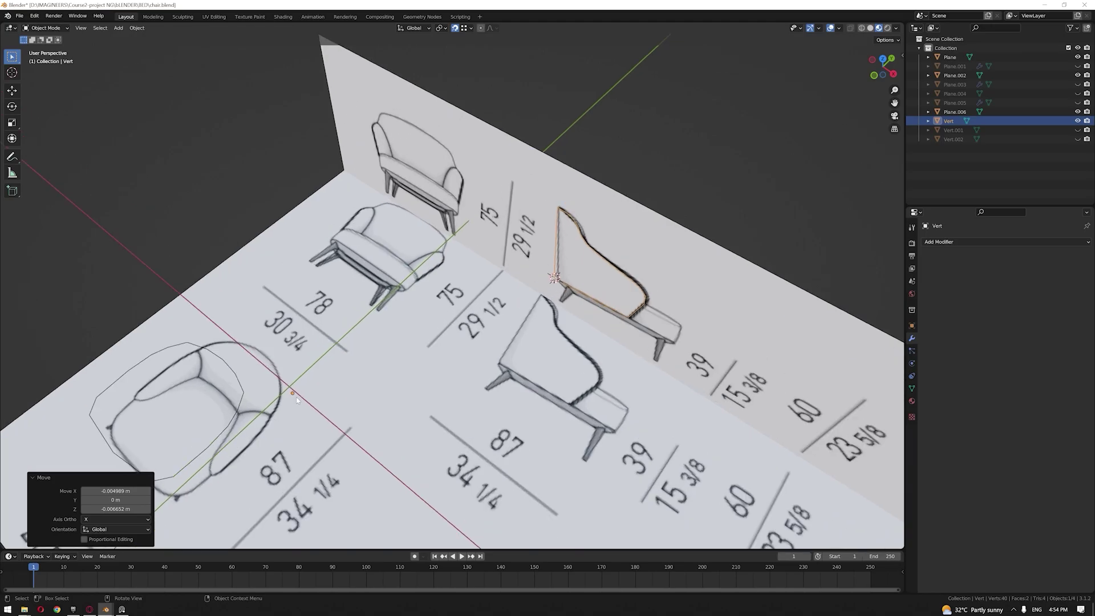
pyautogui.keyDown('shift'); pyautogui.moveTo(275, 419); pyautogui.dragTo(498, 317, button='middle'); pyautogui.keyUp('shift')
pyautogui.scroll(-3, 418, 317)
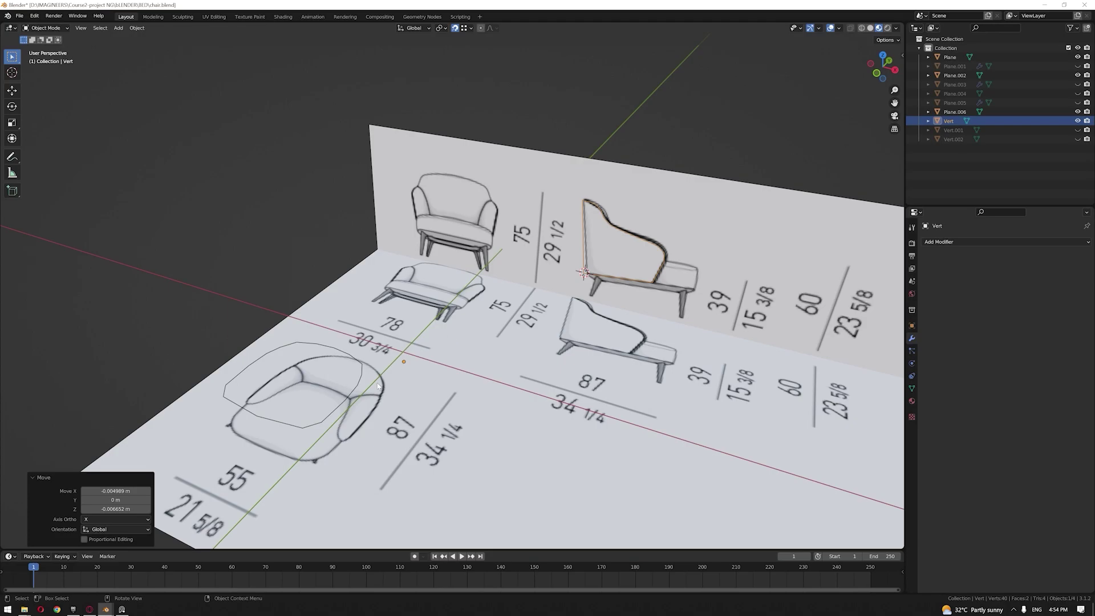
pyautogui.click(361, 386)
pyautogui.moveTo(473, 342); pyautogui.dragTo(489, 337, button='middle')
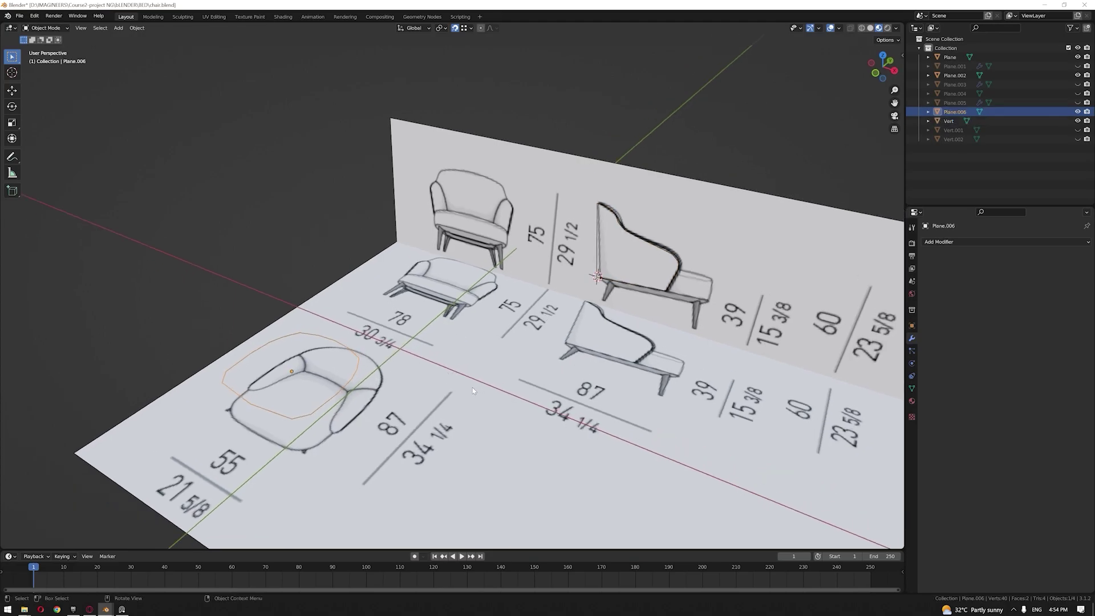
pyautogui.press('KP_7')
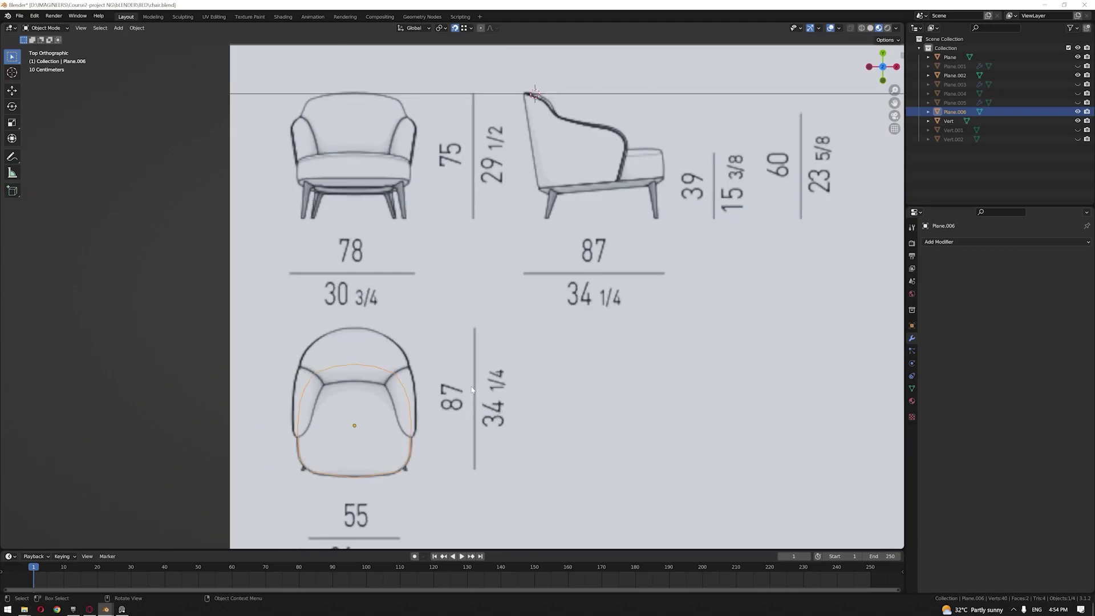
pyautogui.press('g')
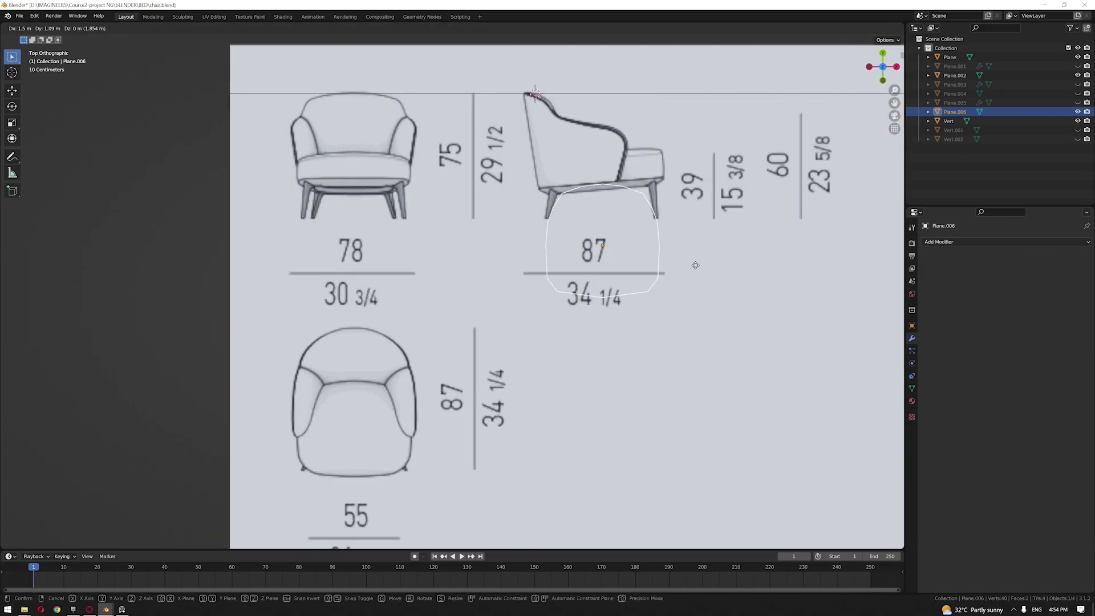
pyautogui.click(670, 334)
# Step: Rotate the plan outline by -90° to match the direction of the side-view chair
pyautogui.press('r')
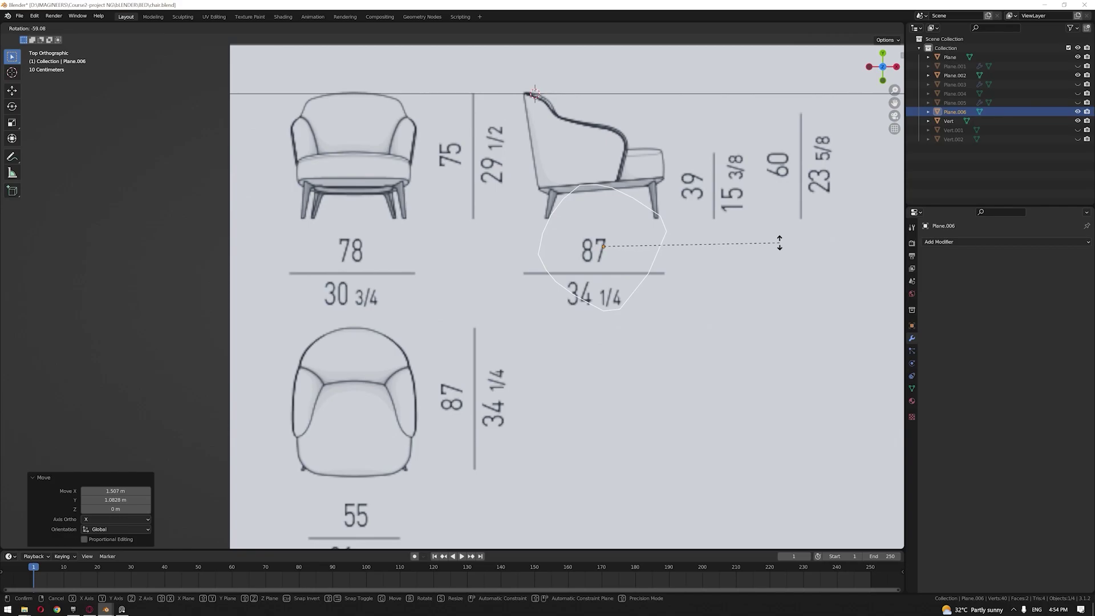
pyautogui.write('-90')
pyautogui.press('Return')
pyautogui.press('r')
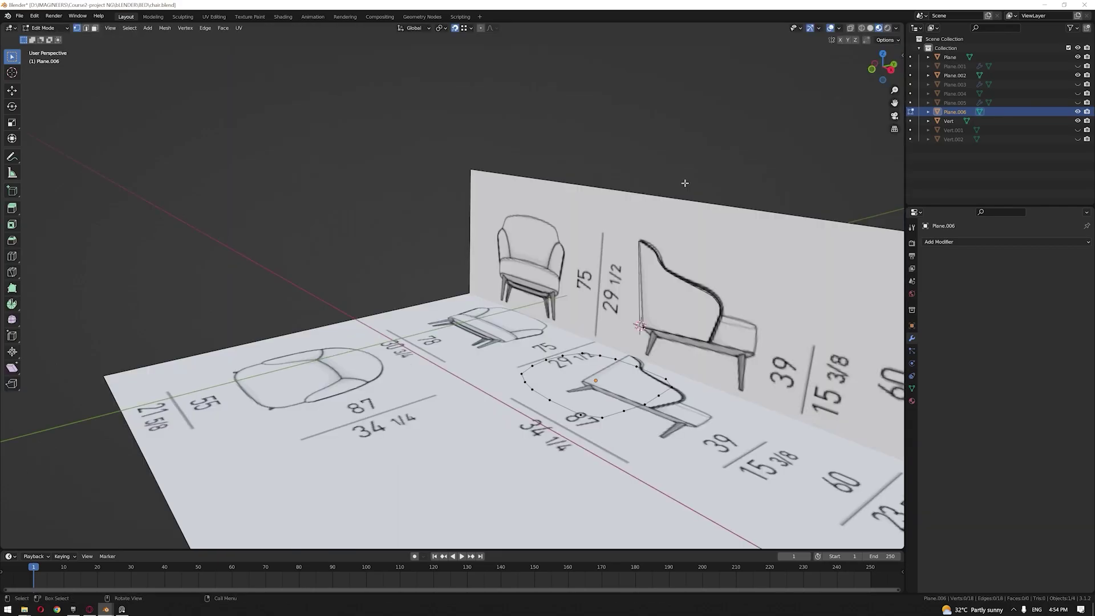
# Step: Extrude all edges of the plan outline 1.3412 m upward along Z into a tall open-ended body
pyautogui.press('2')
pyautogui.press('a')
pyautogui.press('e')
pyautogui.press('z')
pyautogui.click(741, 461)
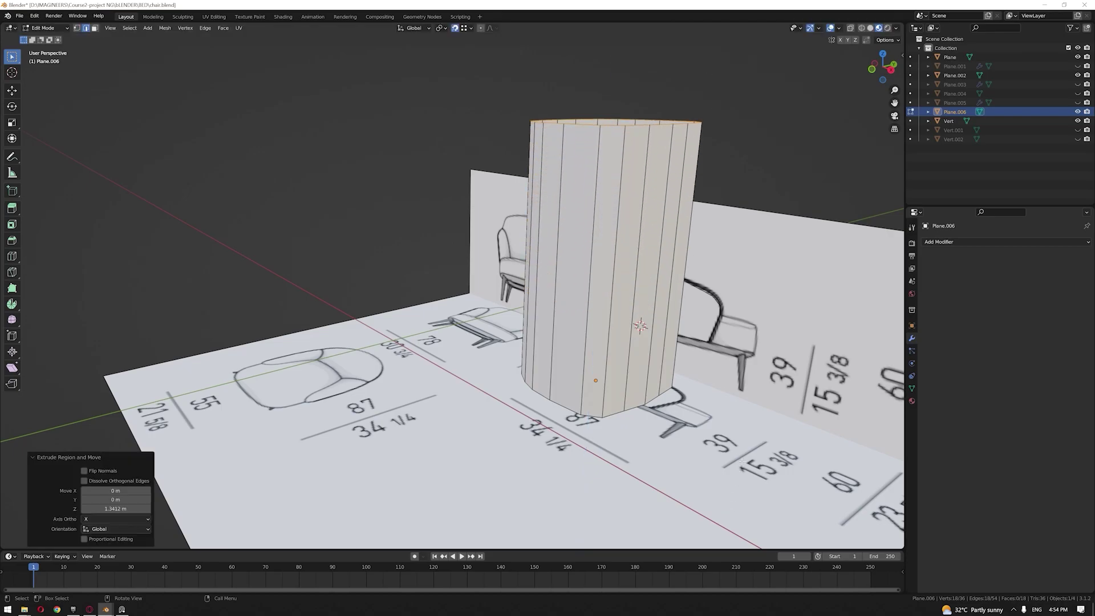
# Step: Return to Object Mode and lower the extruded body slightly along the Z axis
pyautogui.press('Tab')
pyautogui.press('g')
pyautogui.press('z')
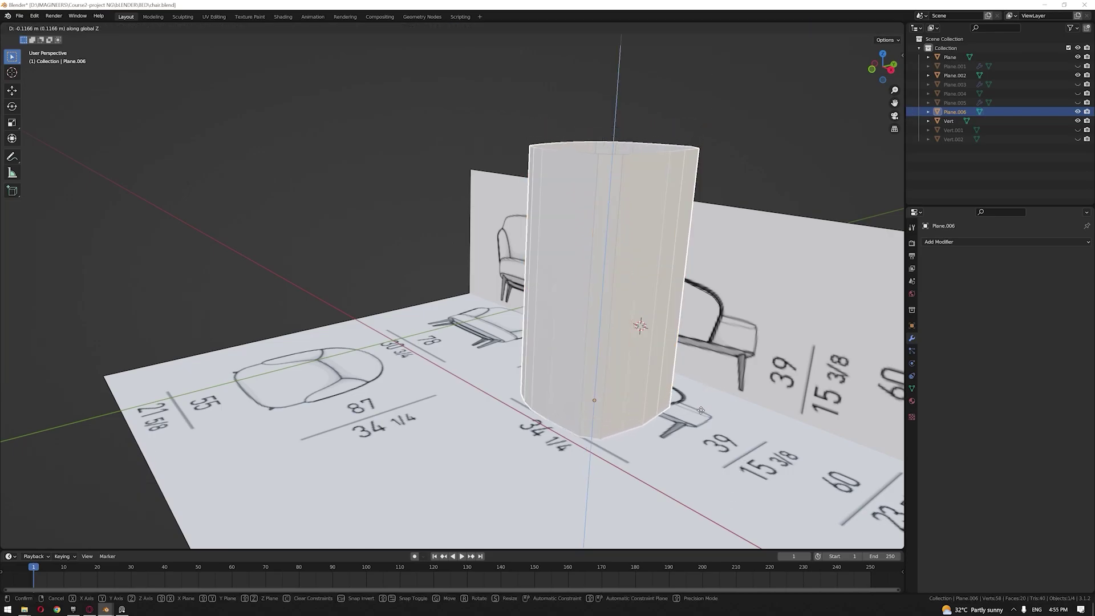
pyautogui.click(739, 317)
# Step: In front wireframe view, rotate the chair's side profile 5.88° so that its bottom edge lies level
pyautogui.click(721, 305)
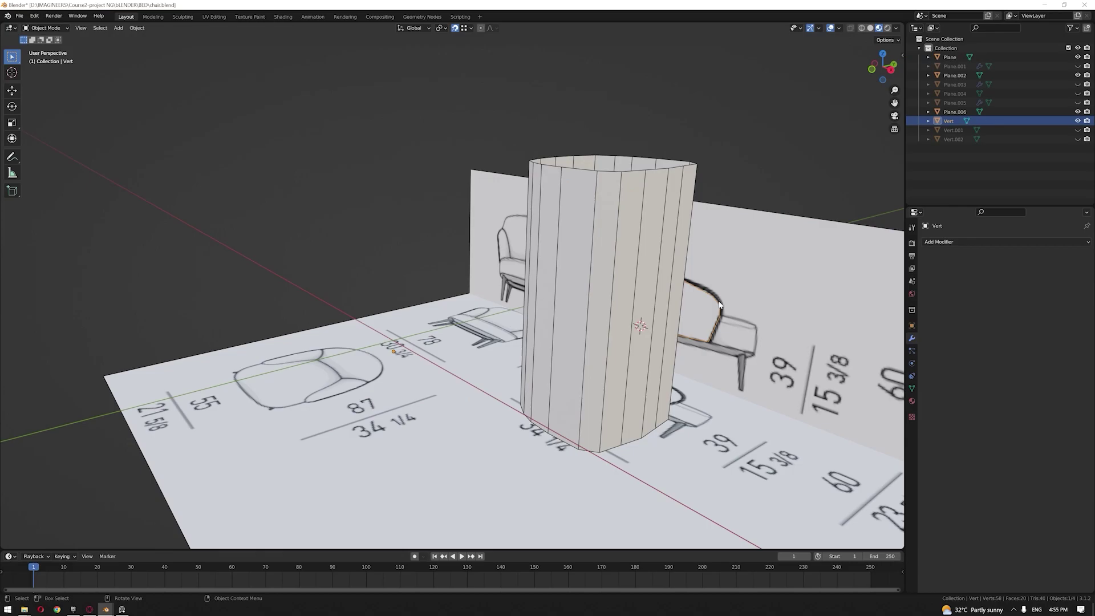
pyautogui.press('KP_1')
pyautogui.press('z')
pyautogui.click(615, 308)
pyautogui.scroll(3, 572, 319)
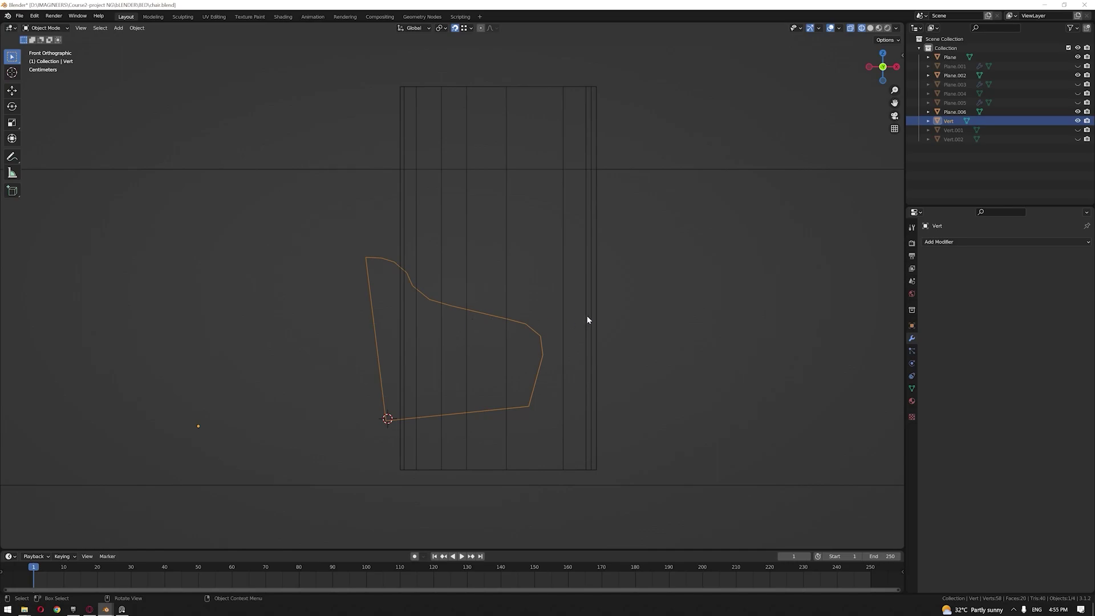
pyautogui.click(879, 29)
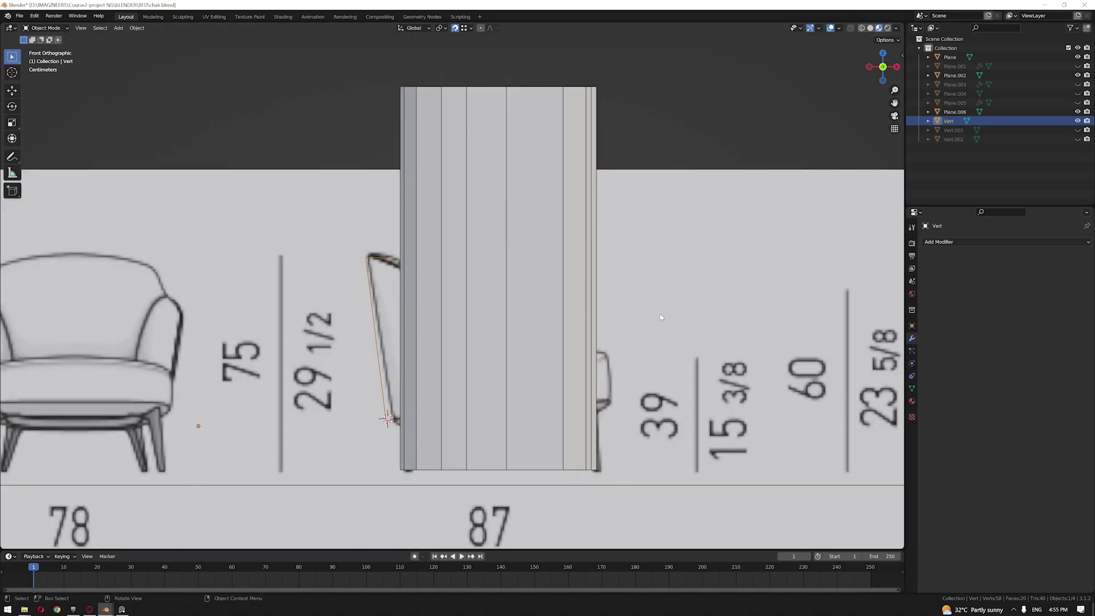
pyautogui.press('z')
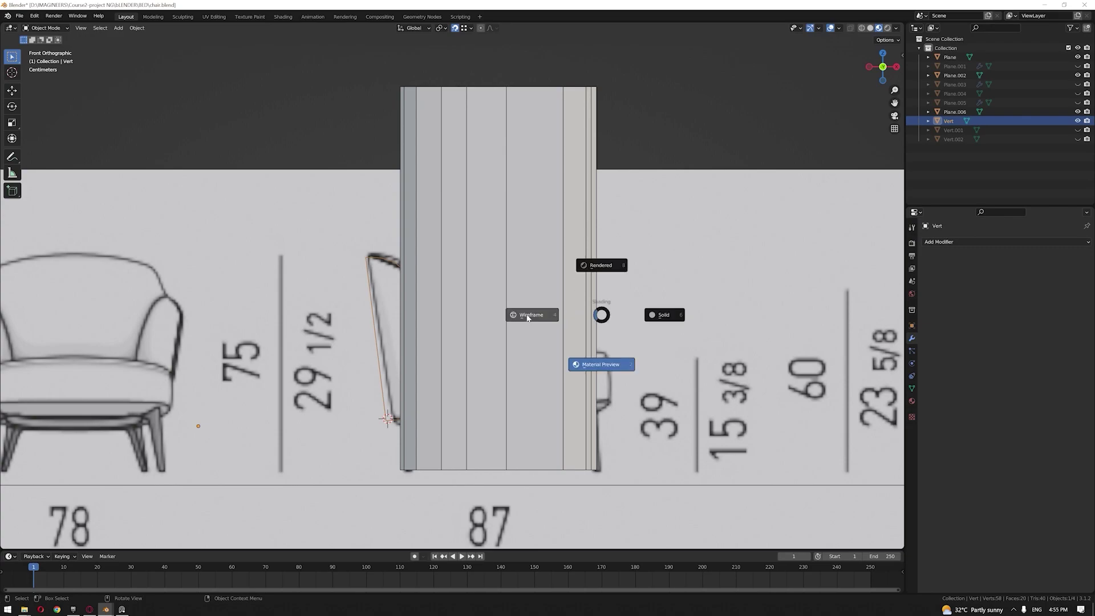
pyautogui.click(515, 318)
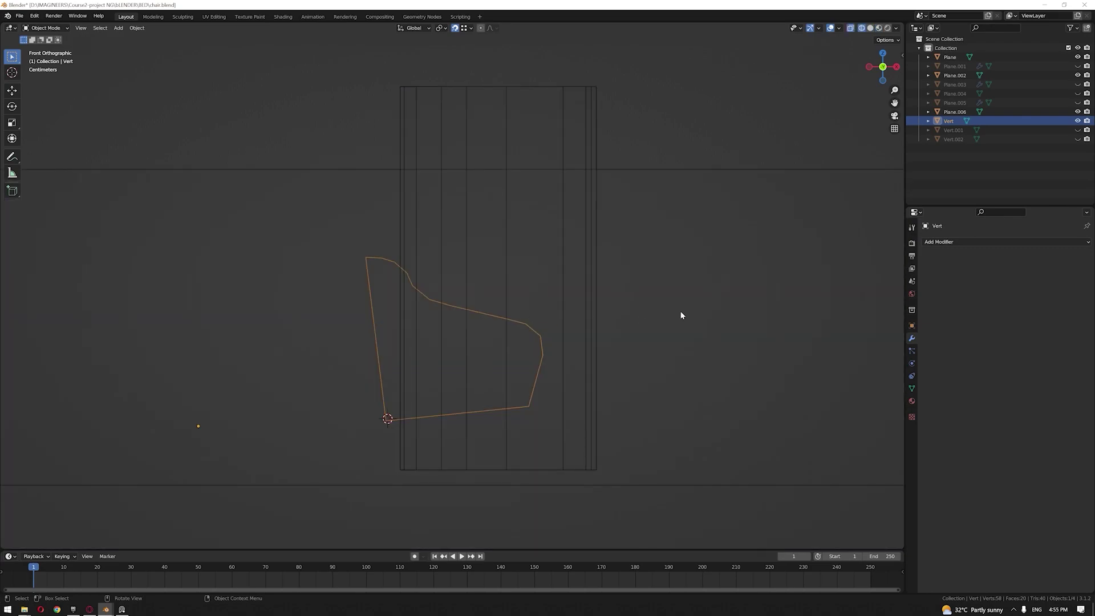
pyautogui.press('r')
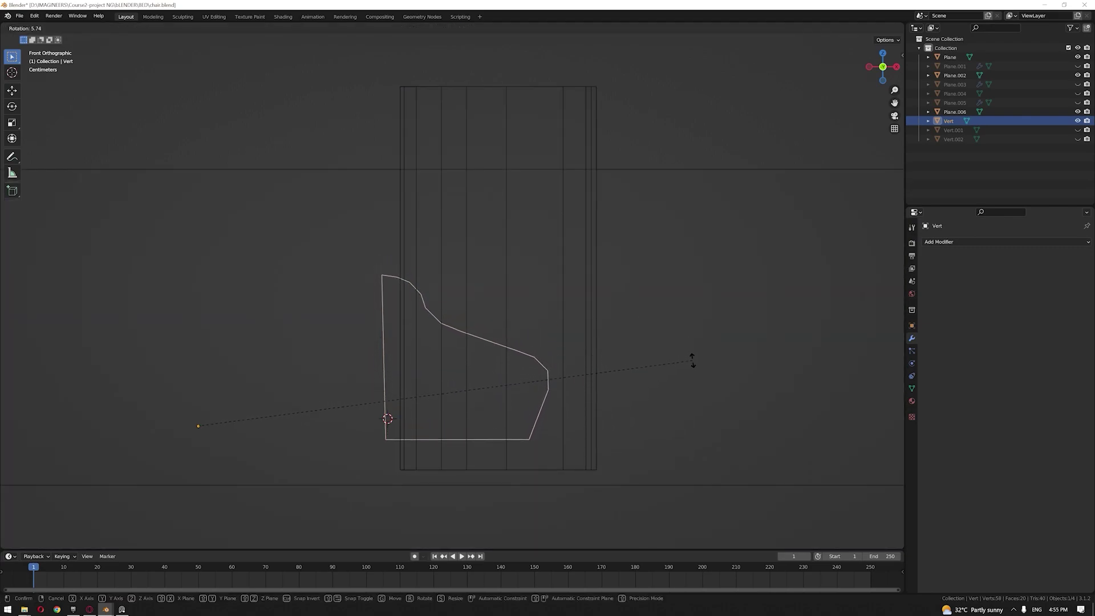
pyautogui.click(692, 362)
# Step: Move the side profile 0.0459 m along X to overlap the rear edge of the extruded body
pyautogui.press('g')
pyautogui.press('x')
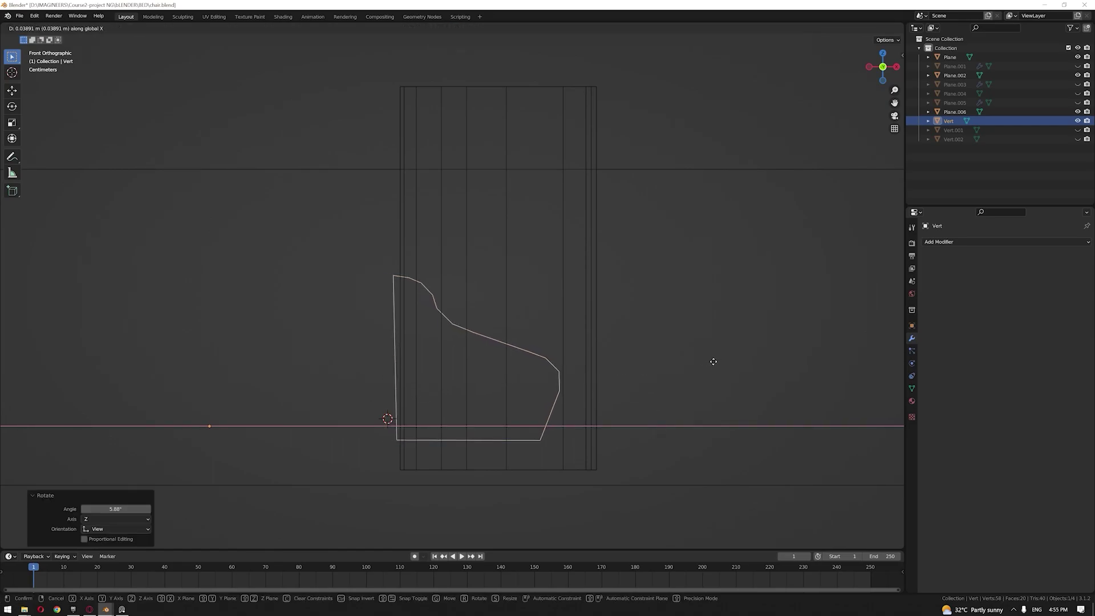
pyautogui.click(715, 362)
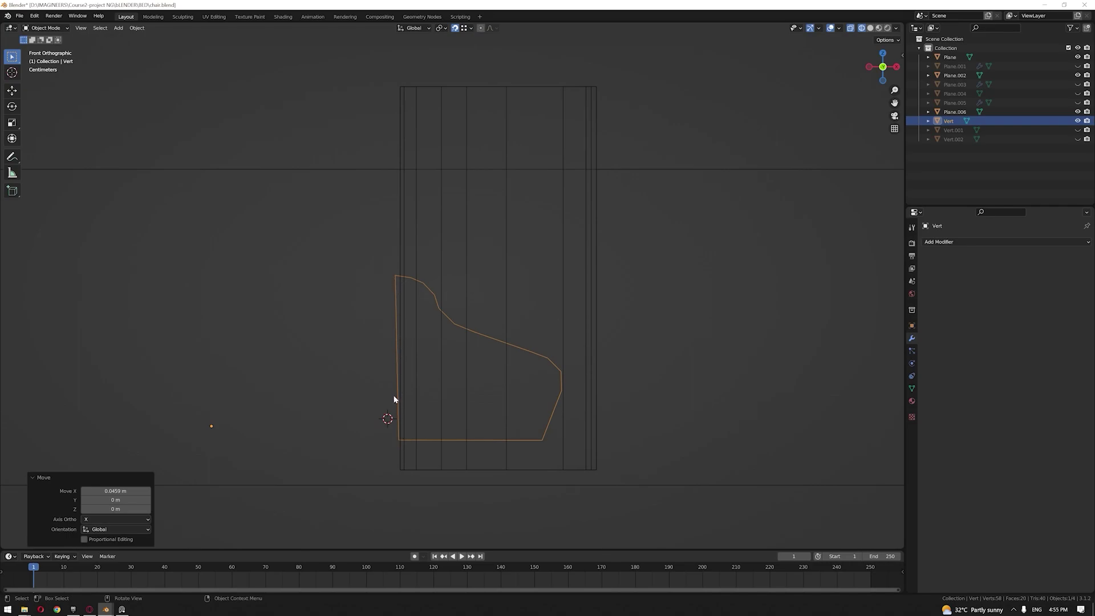
# Step: Add 26 evenly spaced horizontal loop cuts around the extruded body without sliding them
pyautogui.click(506, 273)
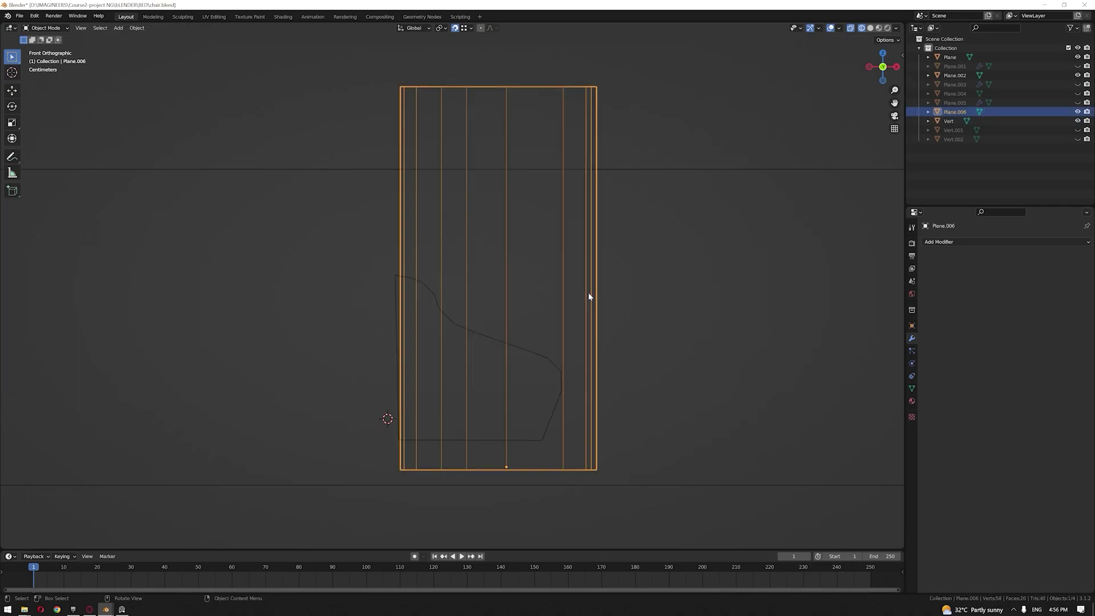
pyautogui.press('Tab')
pyautogui.click(587, 293)
pyautogui.hotkey('ctrl', 'r')
pyautogui.scroll(7, 588, 293)
pyautogui.scroll(17, 588, 293)
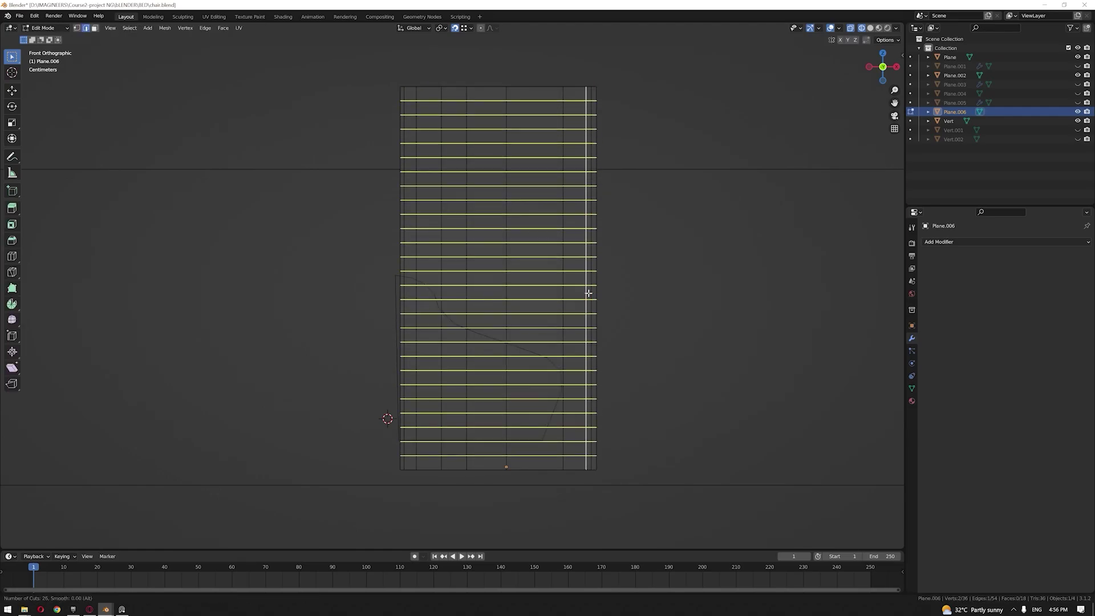
pyautogui.scroll(1, 588, 293)
pyautogui.click(588, 293)
pyautogui.rightClick(587, 298)
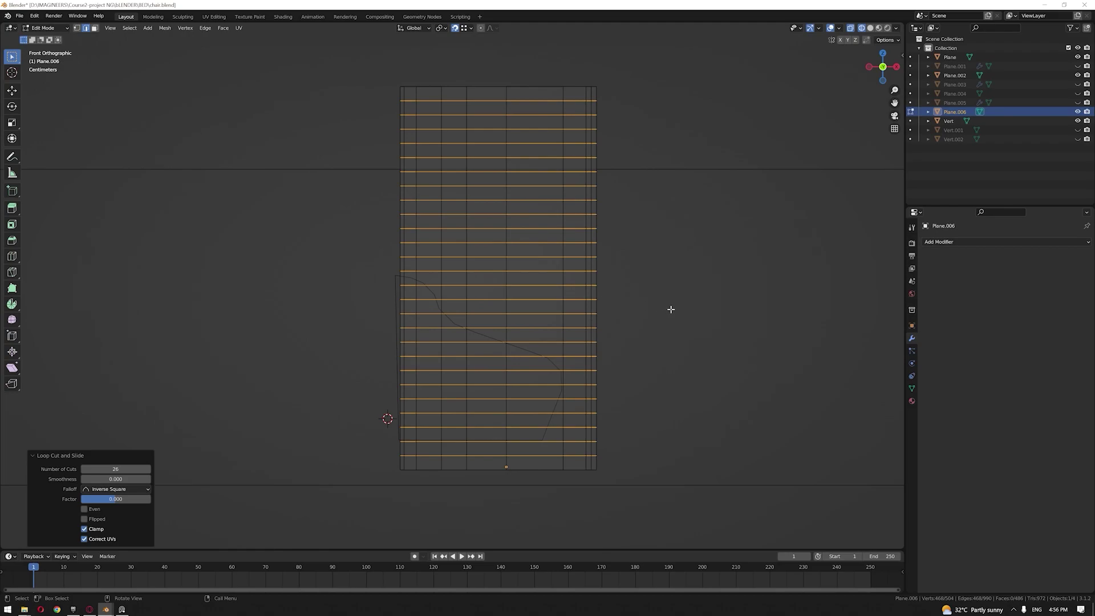
pyautogui.press('Tab')
pyautogui.press('Tab')
pyautogui.click(679, 346)
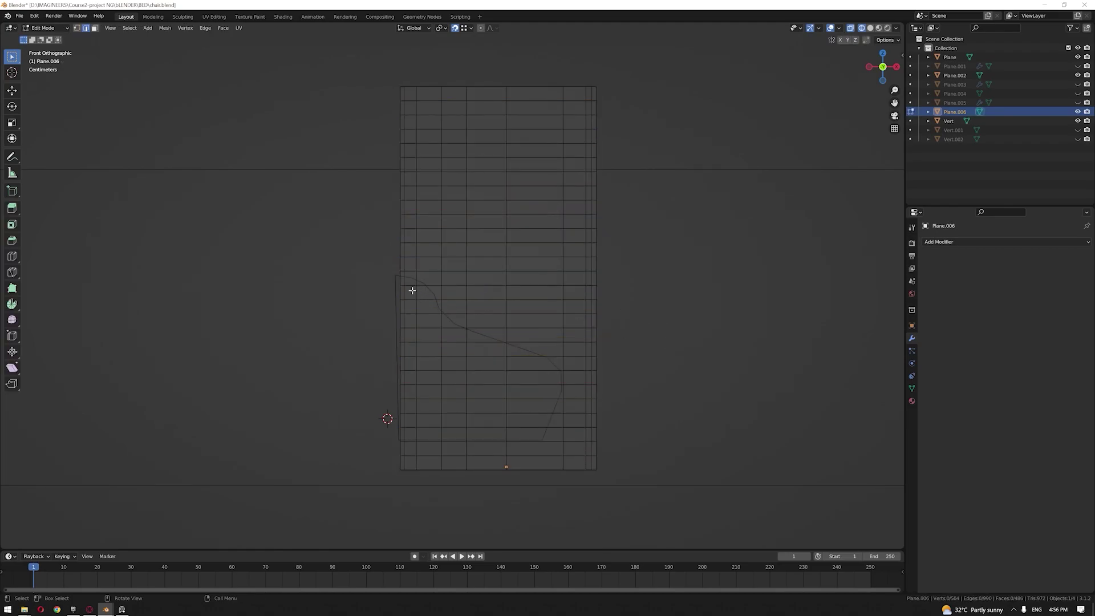
# Step: Knife-project the side profile onto the extruded body with Cut Through enabled, cutting both of its sides
pyautogui.keyDown('ctrl'); pyautogui.click(392, 287); pyautogui.keyUp('ctrl')
pyautogui.hotkey('ctrl', 'z')
pyautogui.press('Tab')
pyautogui.click(395, 292)
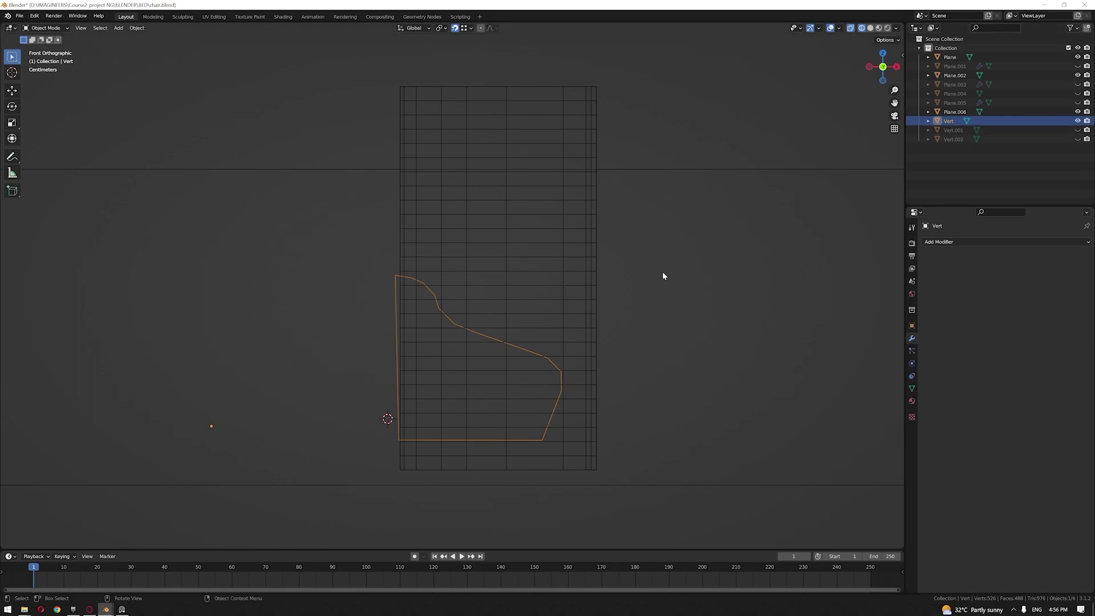
pyautogui.click(584, 314)
pyautogui.press('Tab')
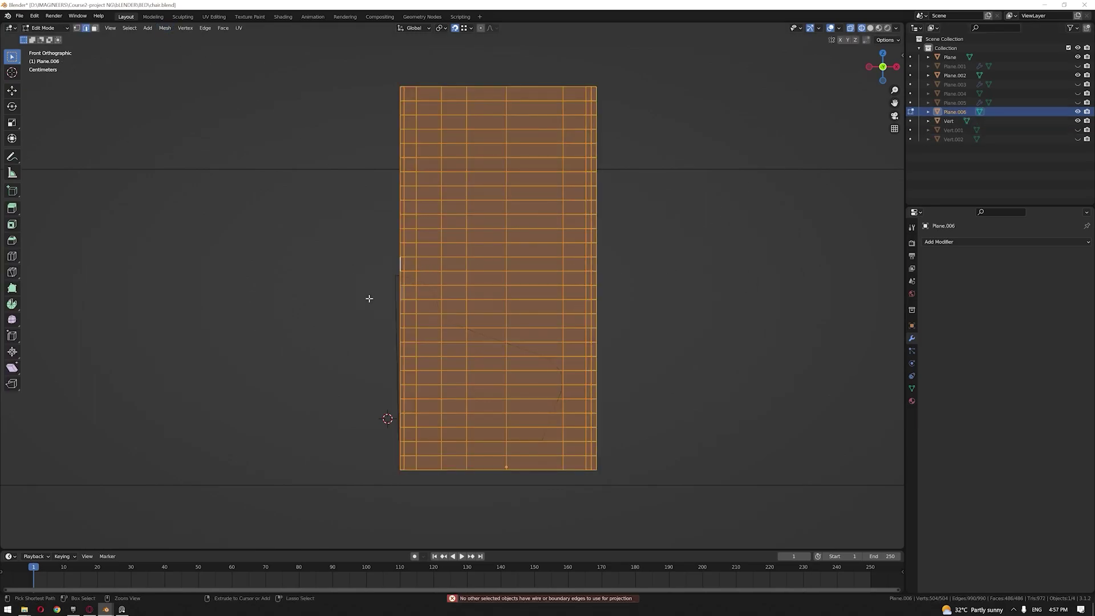
pyautogui.keyDown('ctrl'); pyautogui.click(948, 120); pyautogui.keyUp('ctrl')
pyautogui.click(165, 27)
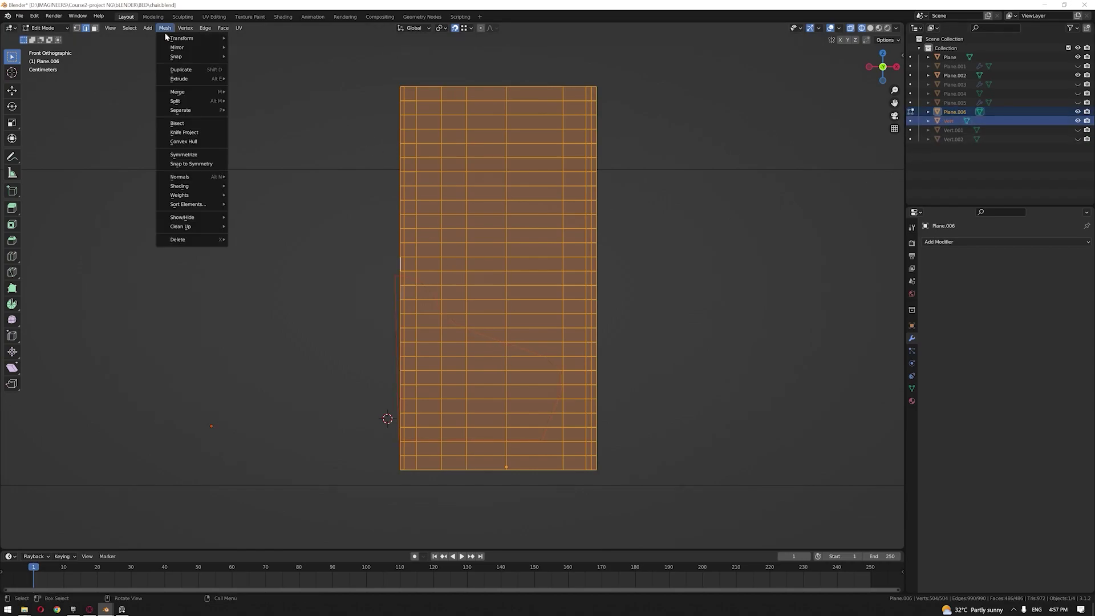
pyautogui.click(191, 136)
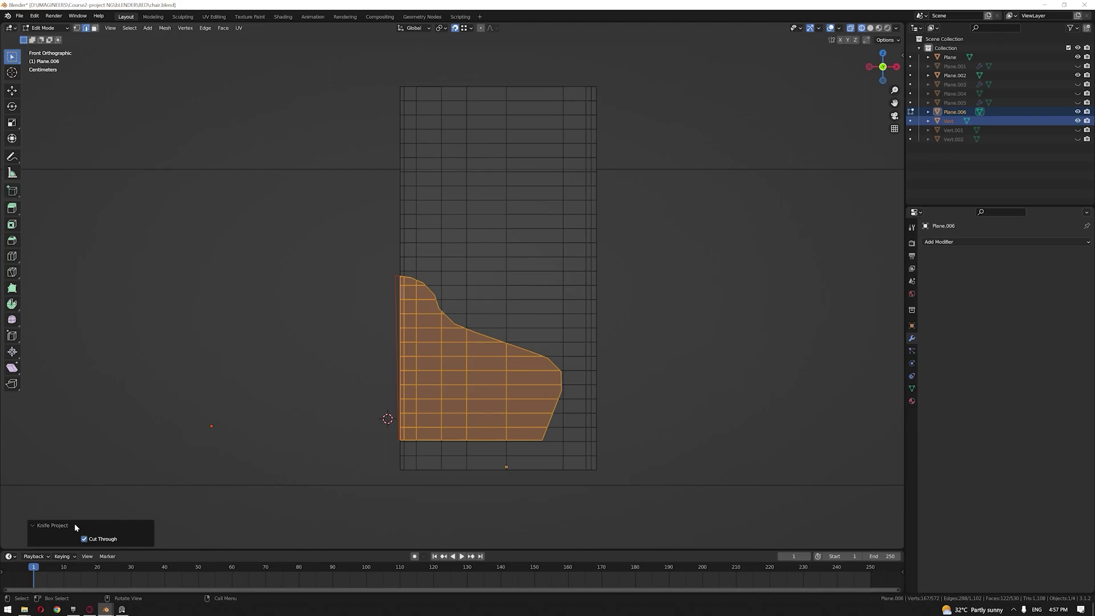
# Step: Separate the faces inside the projected profile into their own object and return to Object Mode
pyautogui.moveTo(251, 218); pyautogui.dragTo(538, 254, button='middle')
pyautogui.press('p')
pyautogui.click(525, 280)
pyautogui.press('Tab')
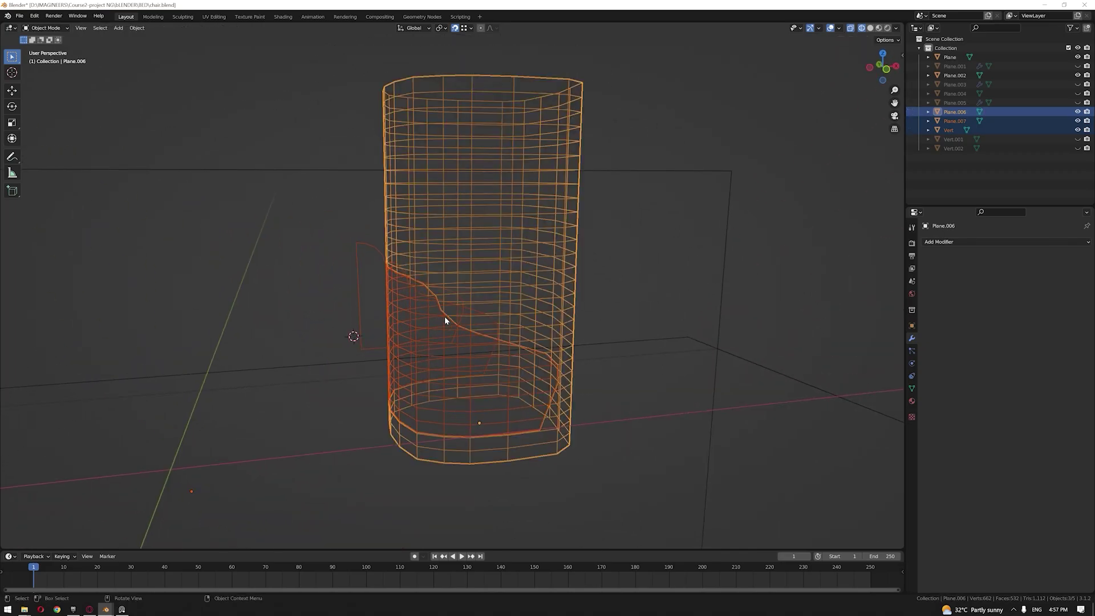
# Step: Isolate the separated backrest shell in local view and display it in solid shading
pyautogui.click(422, 319)
pyautogui.press('KP_Divide')
pyautogui.press('z')
pyautogui.click(587, 312)
pyautogui.moveTo(589, 317); pyautogui.dragTo(460, 392, button='middle')
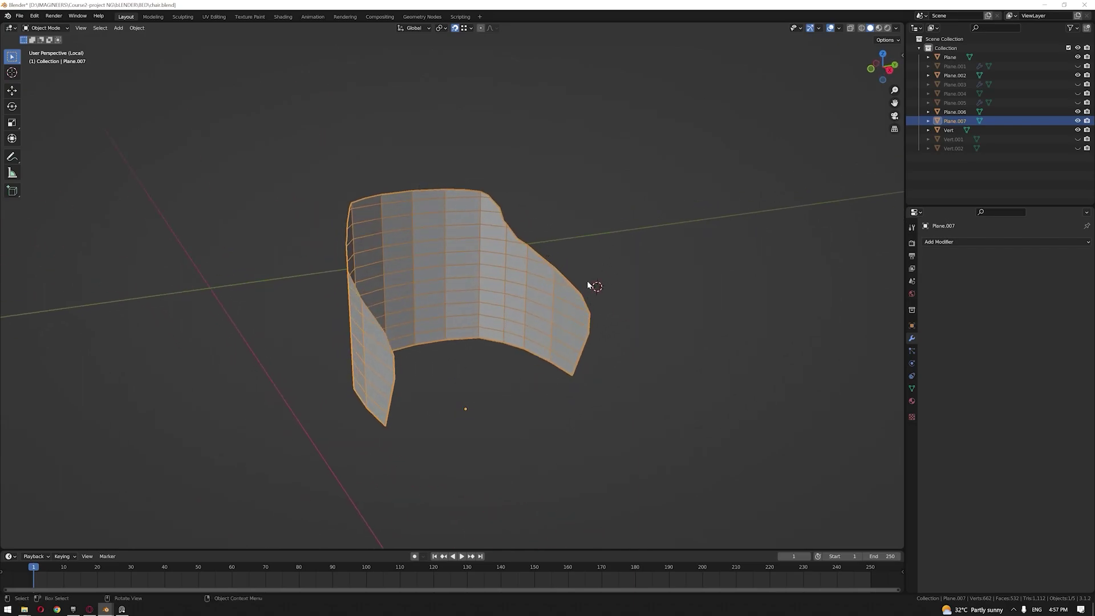
pyautogui.scroll(5, 589, 285)
pyautogui.moveTo(553, 277); pyautogui.dragTo(569, 246, button='middle')
# Step: Select an extra vertex on the shell's upper border and all vertices with the same Amount of Connecting Edges
pyautogui.press('Tab')
pyautogui.scroll(2, 482, 227)
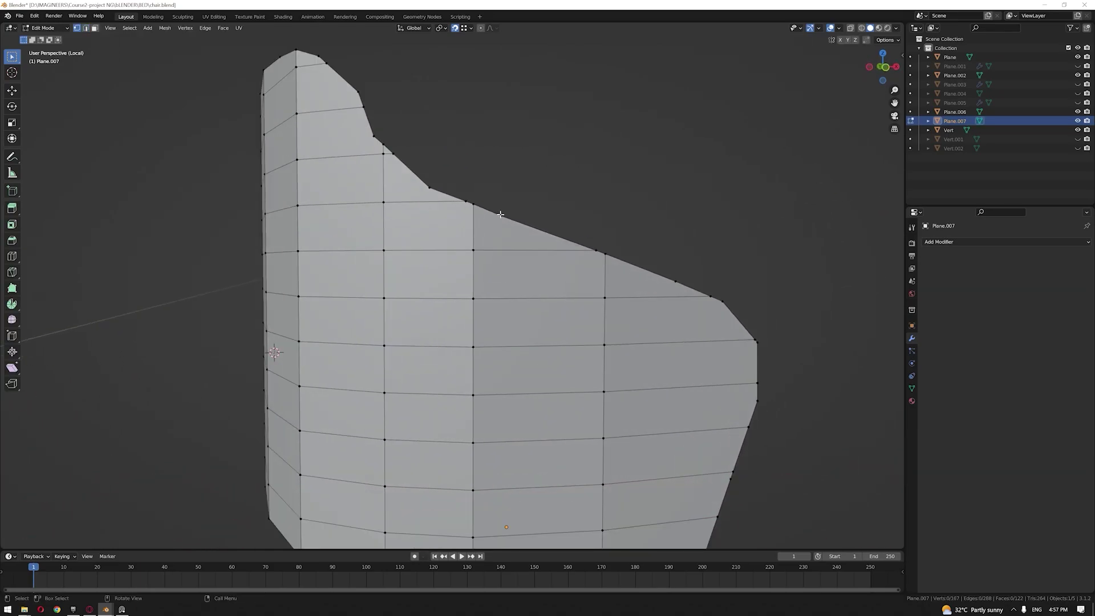
pyautogui.click(500, 215)
pyautogui.click(131, 28)
pyautogui.moveTo(162, 136)
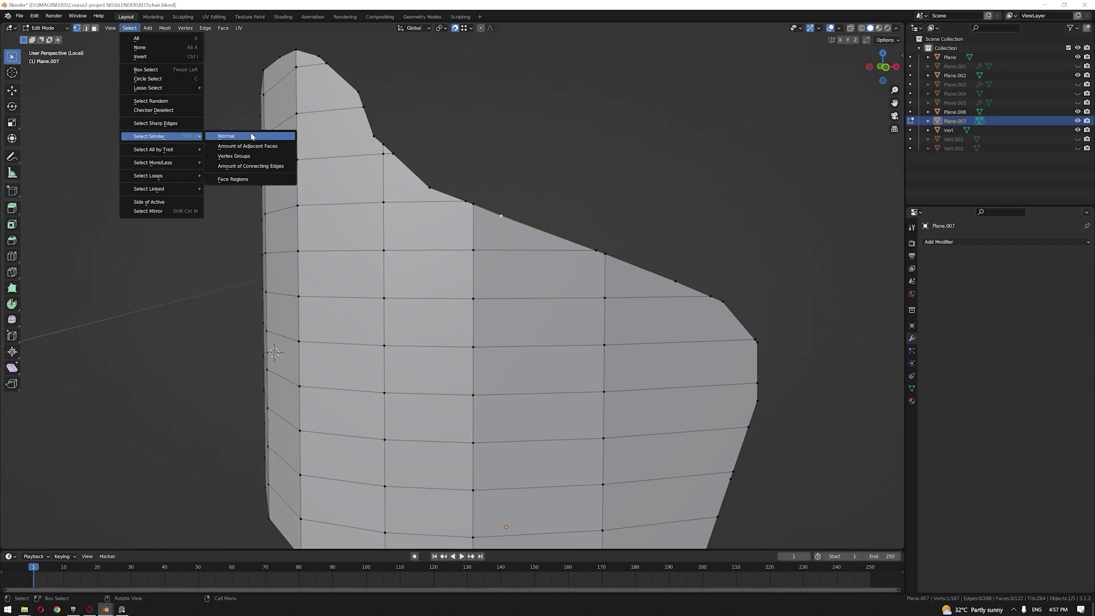
pyautogui.click(268, 165)
pyautogui.scroll(-1, 616, 196)
pyautogui.moveTo(655, 266); pyautogui.dragTo(617, 185, button='middle')
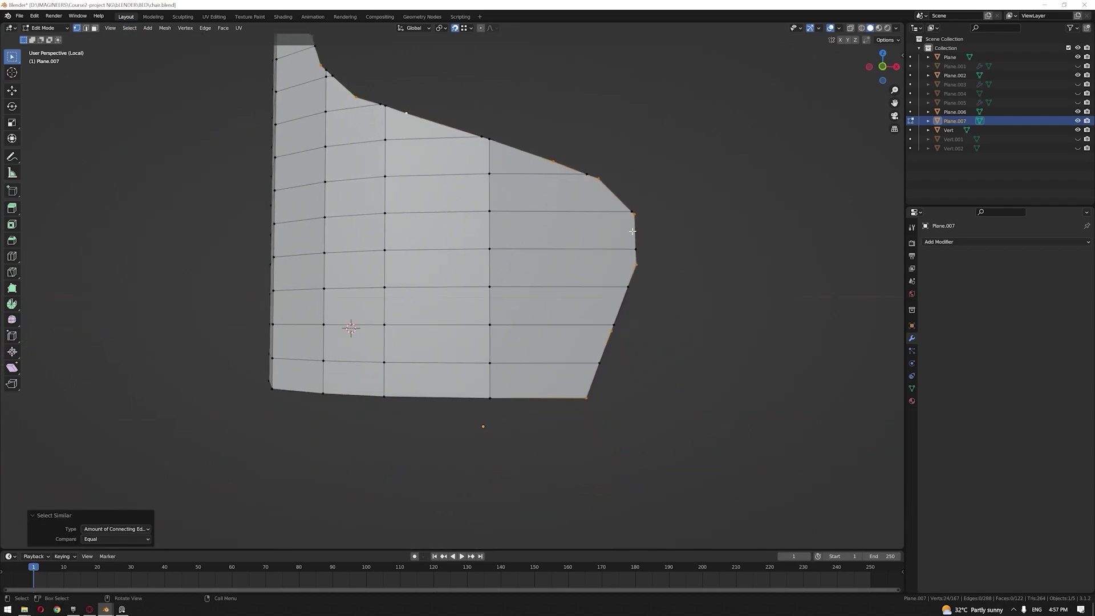
# Step: Deselect the two lower front corner vertices and dissolve the remaining selected border vertices
pyautogui.moveTo(619, 308); pyautogui.dragTo(601, 311, button='middle')
pyautogui.keyDown('ctrl'); pyautogui.moveTo(587, 395); pyautogui.dragTo(515, 412); pyautogui.keyUp('ctrl')
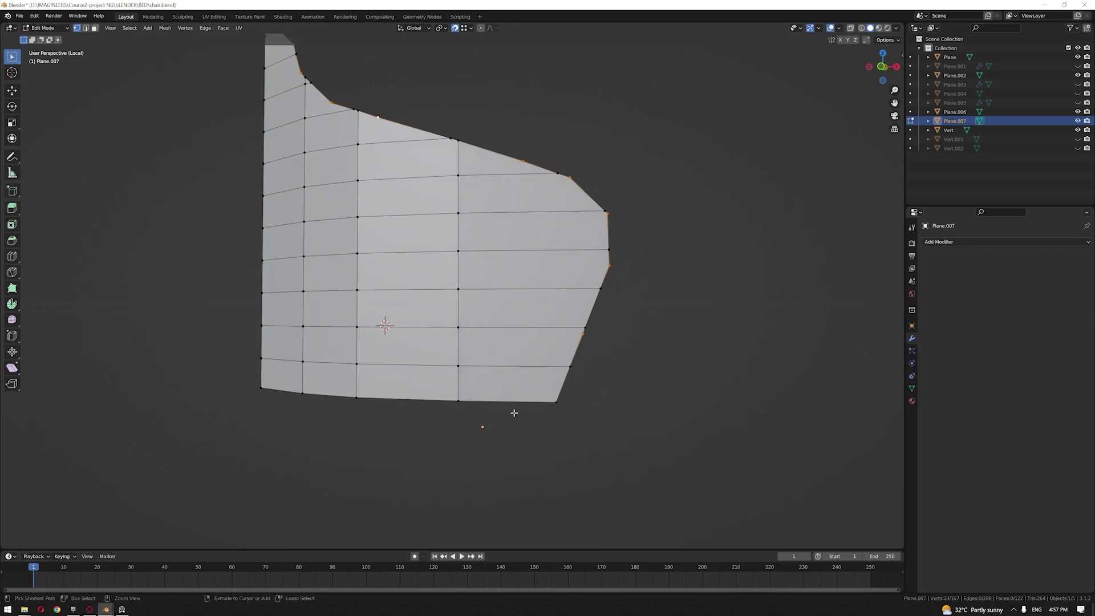
pyautogui.moveTo(594, 374); pyautogui.dragTo(551, 365, button='middle')
pyautogui.keyDown('ctrl'); pyautogui.moveTo(638, 374); pyautogui.dragTo(550, 425); pyautogui.keyUp('ctrl')
pyautogui.moveTo(320, 229); pyautogui.dragTo(395, 269, button='middle')
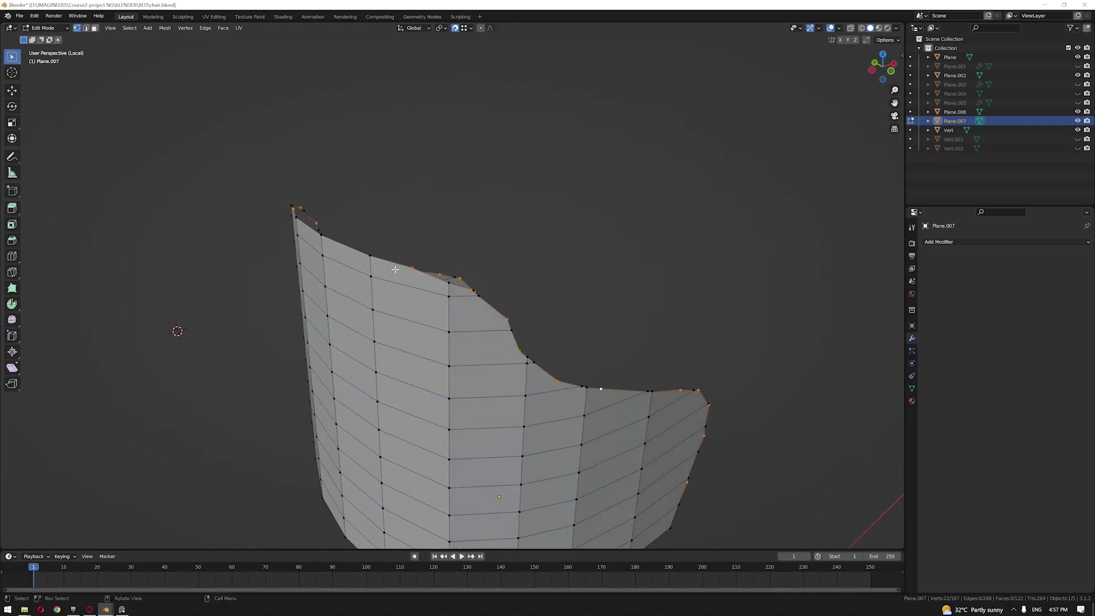
pyautogui.moveTo(508, 241); pyautogui.dragTo(471, 209, button='middle')
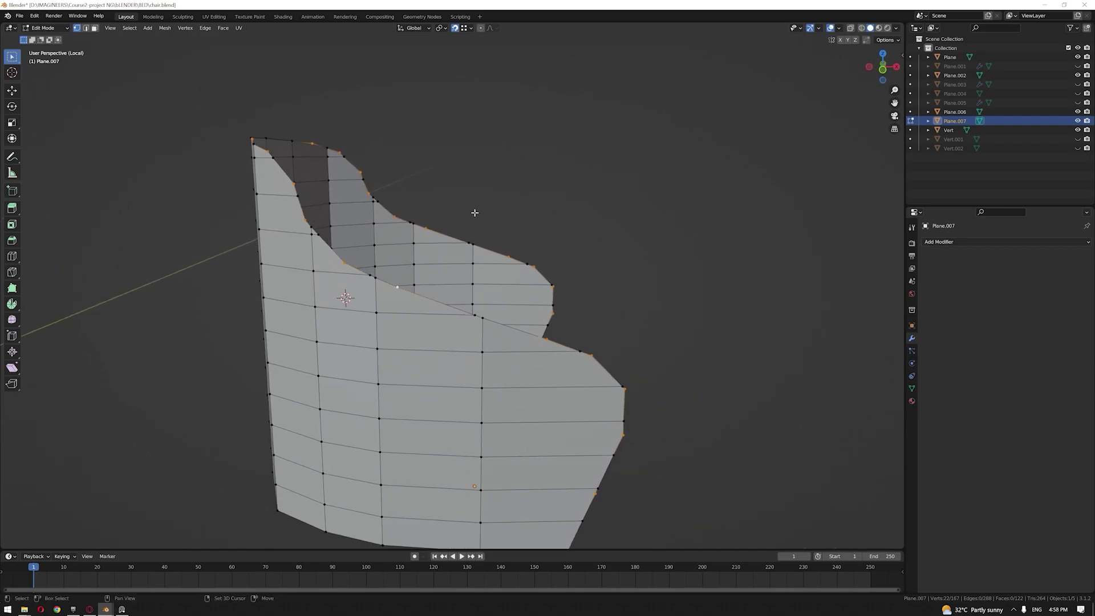
pyautogui.rightClick(477, 213)
pyautogui.click(434, 408)
pyautogui.moveTo(435, 408); pyautogui.dragTo(521, 308, button='middle')
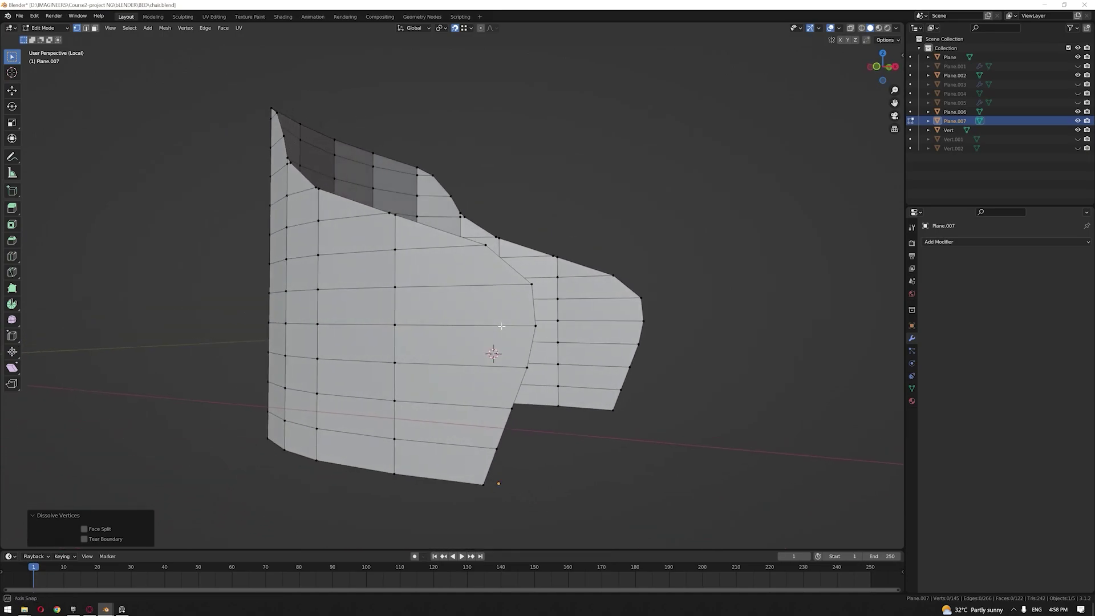
# Step: Connect the upper and lower front corner vertices on both armrests with new edges across the faces, then return to Object Mode
pyautogui.moveTo(616, 256); pyautogui.dragTo(636, 248, button='middle')
pyautogui.click(624, 199)
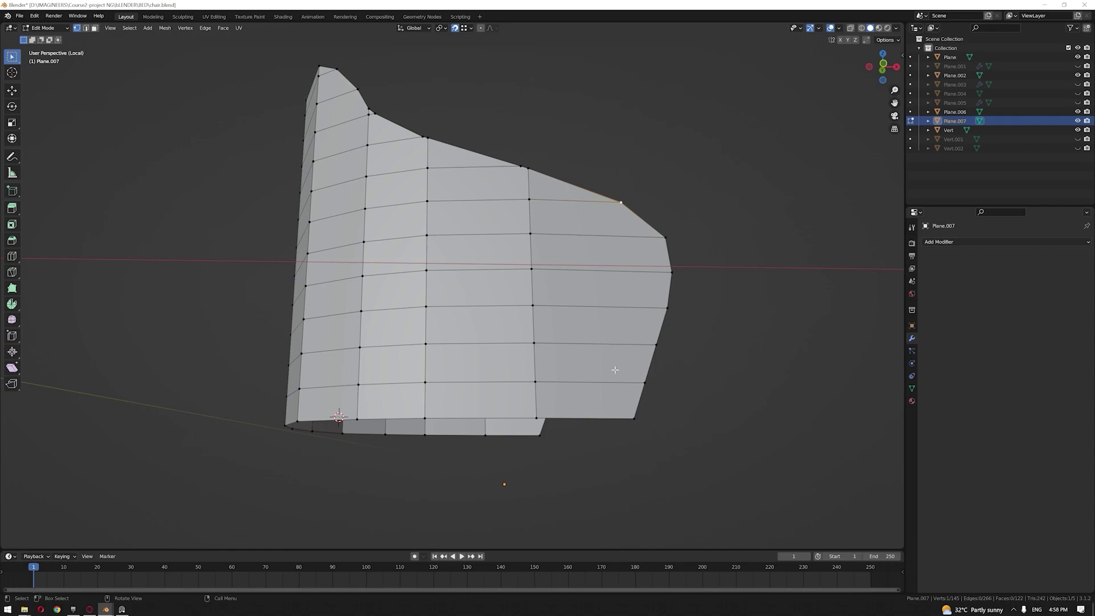
pyautogui.keyDown('shift'); pyautogui.click(633, 418); pyautogui.keyUp('shift')
pyautogui.press('j')
pyautogui.click(666, 237)
pyautogui.moveTo(682, 308); pyautogui.dragTo(634, 329, button='middle')
pyautogui.click(648, 257)
pyautogui.keyDown('shift'); pyautogui.click(636, 393); pyautogui.keyUp('shift')
pyautogui.moveTo(741, 312); pyautogui.dragTo(764, 304, button='middle')
pyautogui.press('Tab')
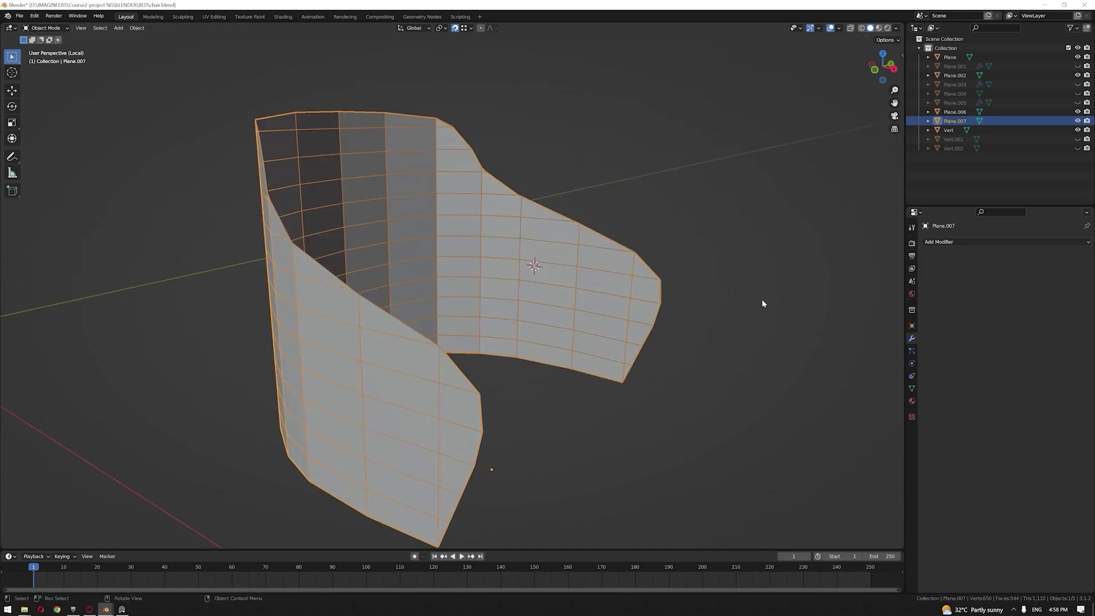
# Step: Add a Subdivision Surface modifier to the backrest shell with a viewport level of 1
pyautogui.click(961, 243)
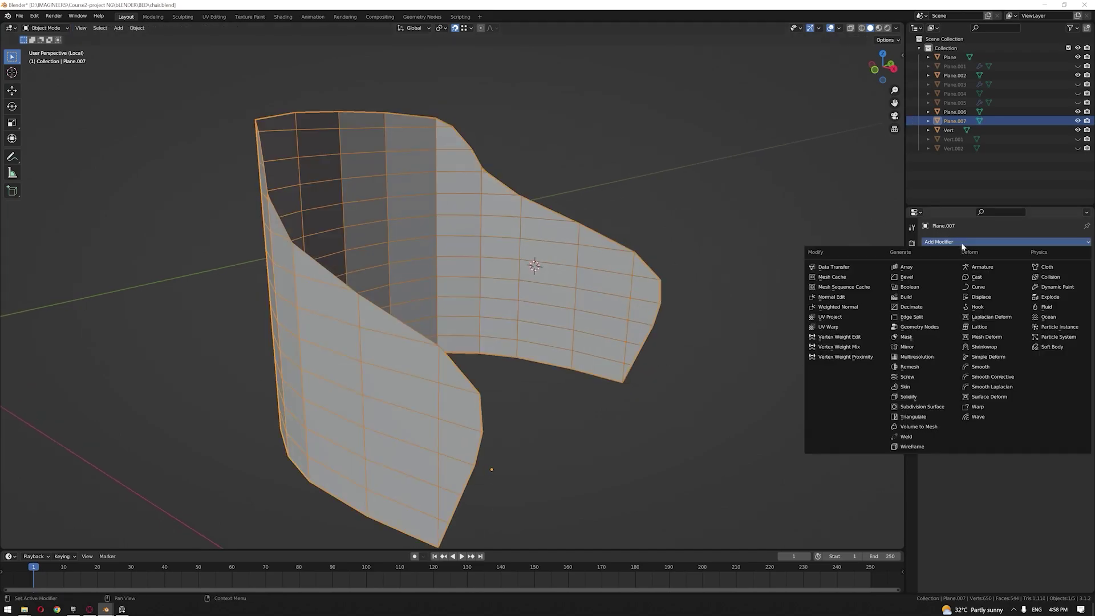
pyautogui.click(920, 406)
pyautogui.moveTo(506, 272); pyautogui.dragTo(554, 262, button='middle')
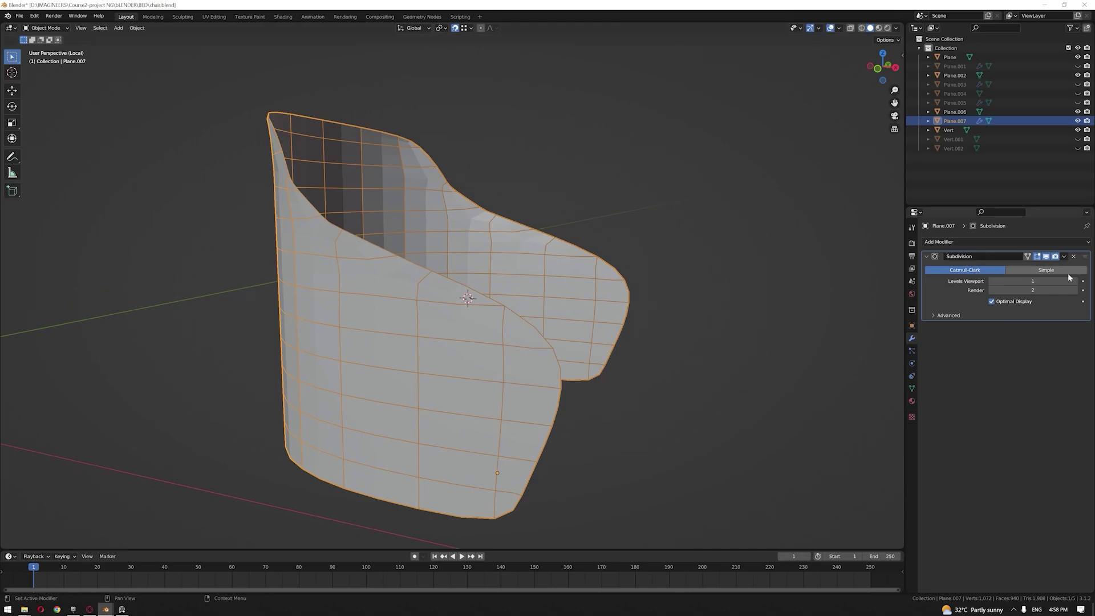
pyautogui.click(1039, 281)
pyautogui.write('1')
pyautogui.press('Return')
pyautogui.moveTo(557, 204); pyautogui.dragTo(677, 186, button='middle')
pyautogui.click(678, 185)
pyautogui.click(574, 243)
# Step: Add a Solidify modifier to the backrest shell and adjust its thickness
pyautogui.click(1055, 243)
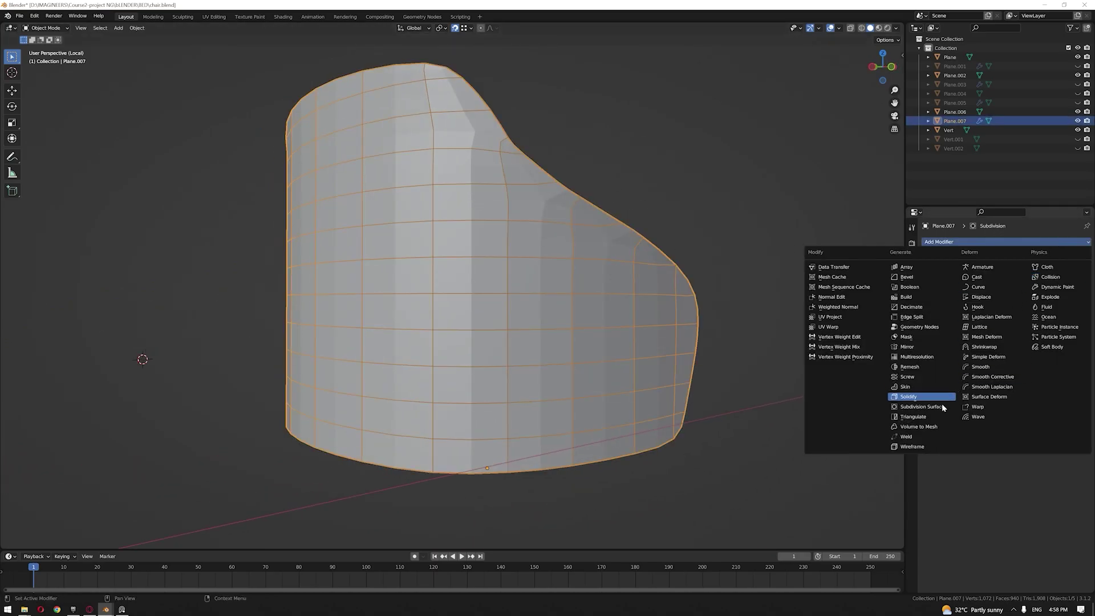
pyautogui.click(919, 398)
pyautogui.moveTo(686, 265); pyautogui.dragTo(746, 320, button='middle')
pyautogui.click(641, 339)
pyautogui.moveTo(1021, 351); pyautogui.dragTo(1058, 352)
pyautogui.click(750, 272)
pyautogui.moveTo(750, 272); pyautogui.dragTo(612, 281, button='middle')
pyautogui.click(629, 314)
pyautogui.rightClick(605, 285)
# Step: Switch to the finished master bedroom scene and examine how the reference armchair's outer backrest shell is shaped
pyautogui.click(731, 244)
pyautogui.moveTo(731, 244); pyautogui.dragTo(596, 243, button='middle')
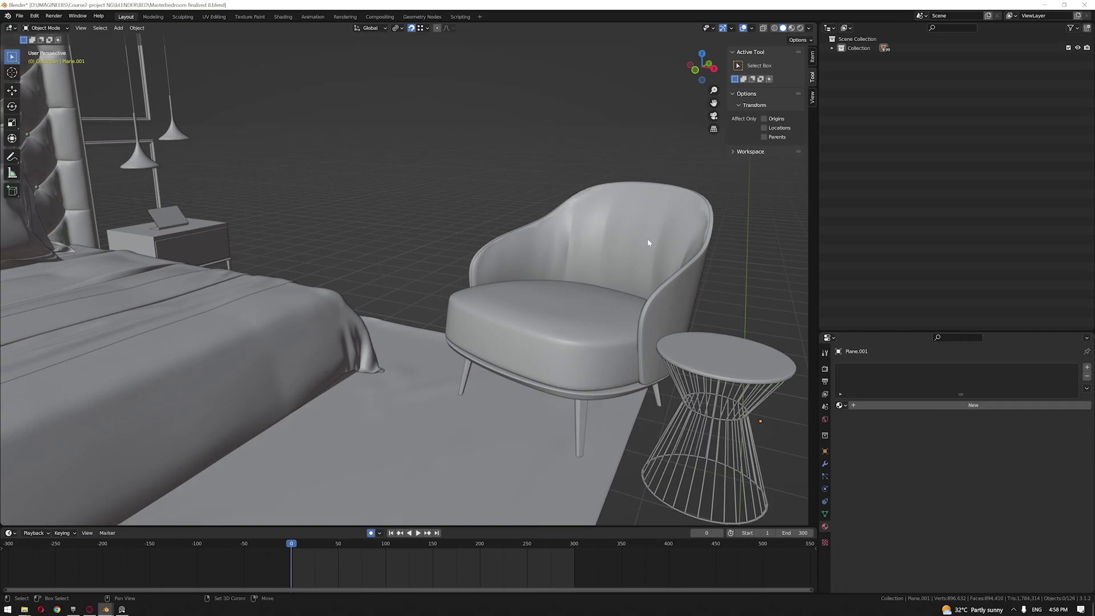
pyautogui.scroll(2, 591, 225)
pyautogui.moveTo(592, 225); pyautogui.dragTo(655, 220, button='middle')
pyautogui.scroll(4, 586, 237)
pyautogui.click(631, 216)
pyautogui.click(664, 274)
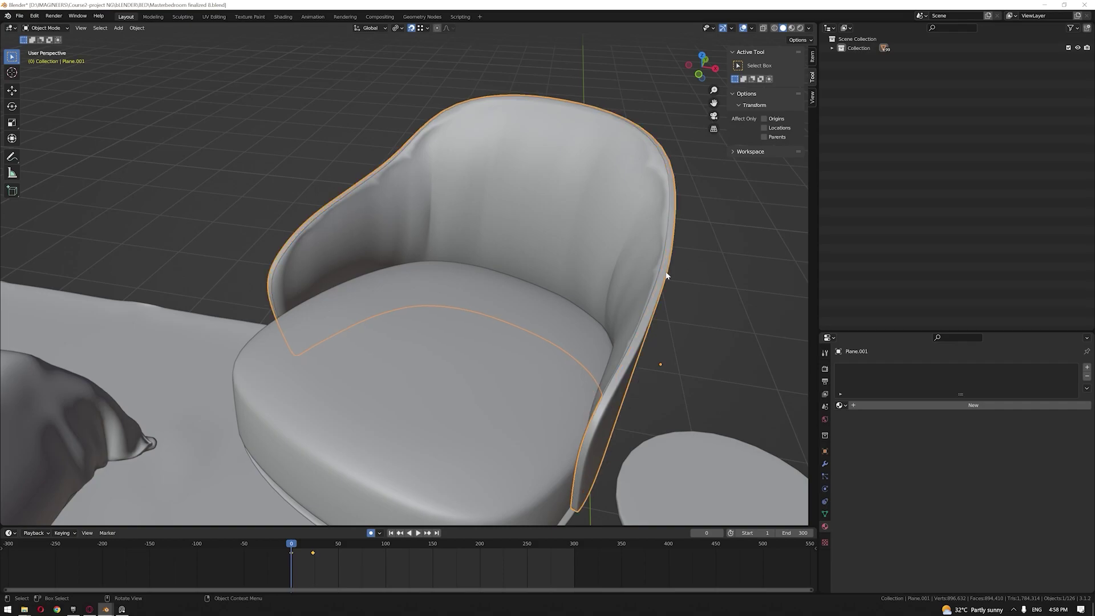
pyautogui.moveTo(665, 274); pyautogui.dragTo(658, 260, button='middle')
pyautogui.hotkey('alt', 'a')
pyautogui.moveTo(597, 217); pyautogui.dragTo(552, 215, button='middle')
# Step: Examine the mesh topology of the reference armchair's inner backrest padding in Edit Mode
pyautogui.click(413, 253)
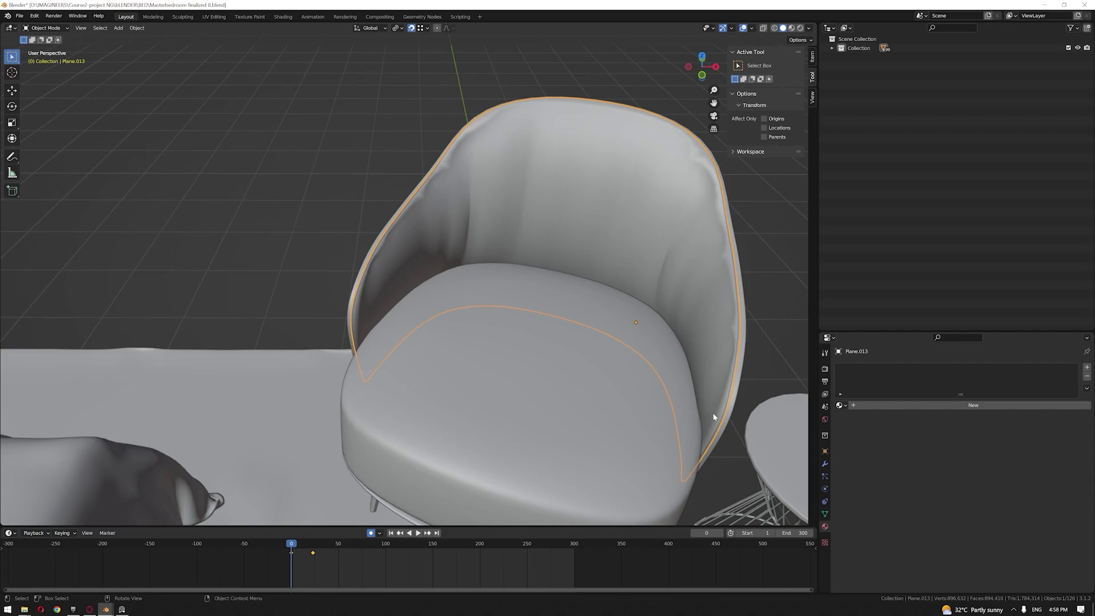
pyautogui.press('Tab')
pyautogui.press('Tab')
pyautogui.click(446, 162)
pyautogui.press('Tab')
pyautogui.hotkey('alt', 'q')
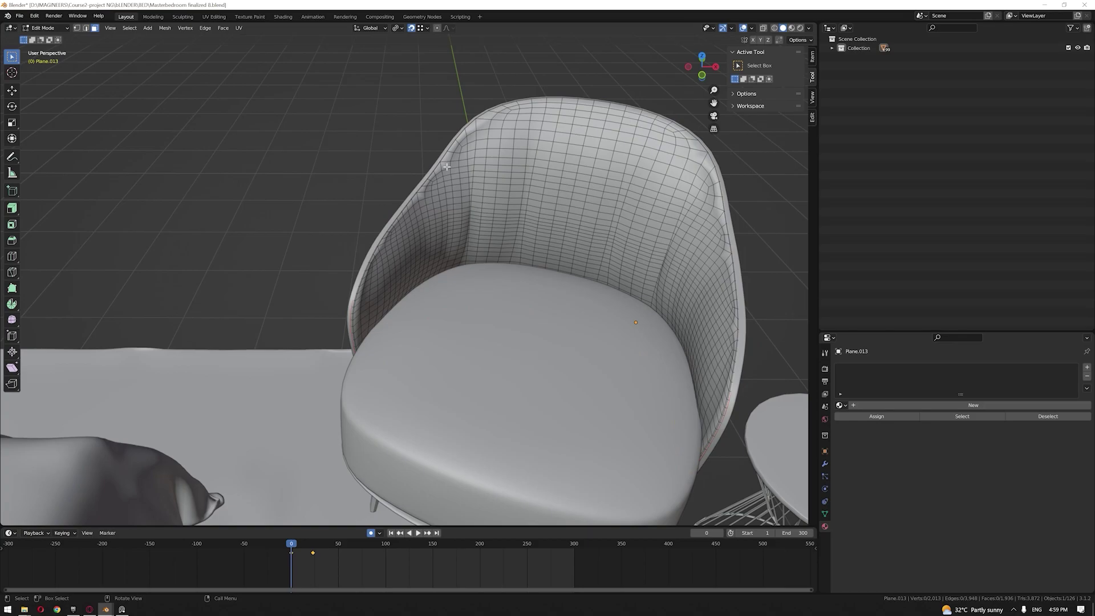
pyautogui.press('Tab')
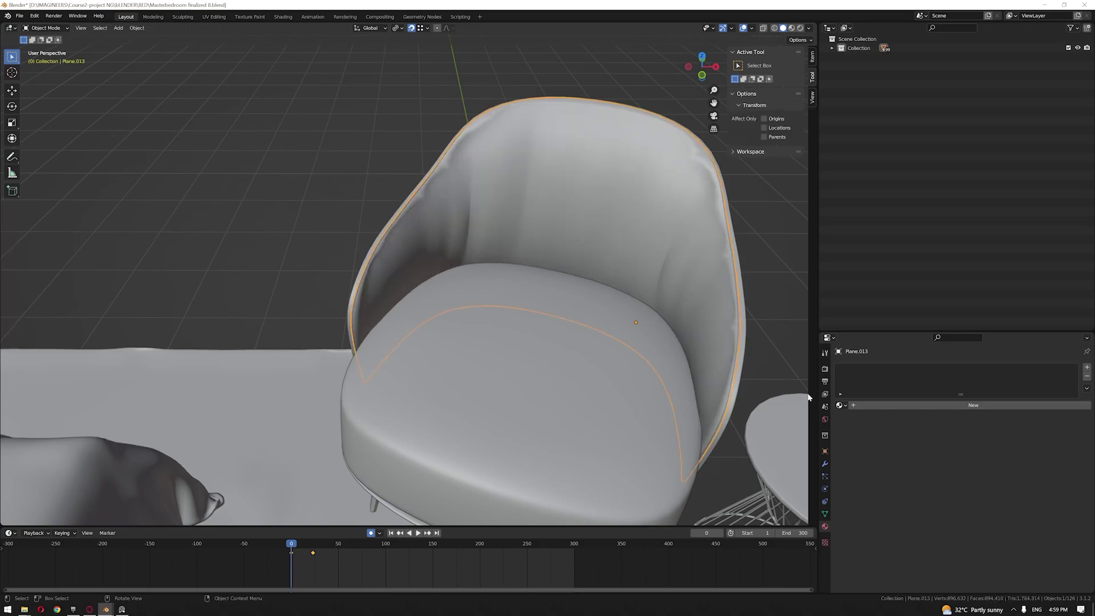
# Step: Inspect the vertex groups in the object data of the reference armchair's backrest padding and check its mesh in Edit Mode
pyautogui.click(824, 514)
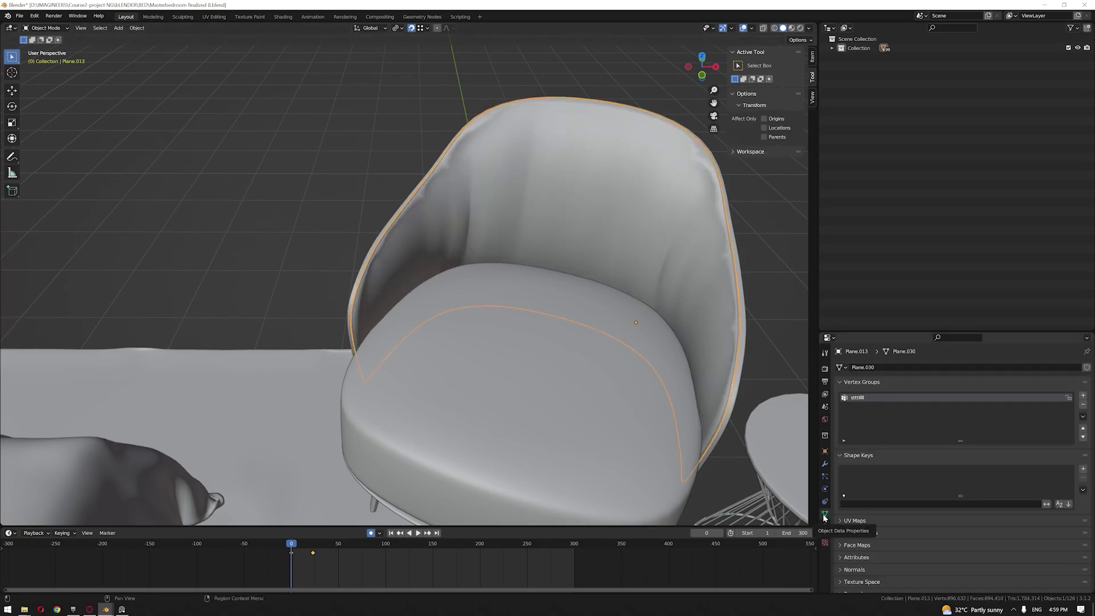
pyautogui.moveTo(701, 340); pyautogui.dragTo(654, 294, button='middle')
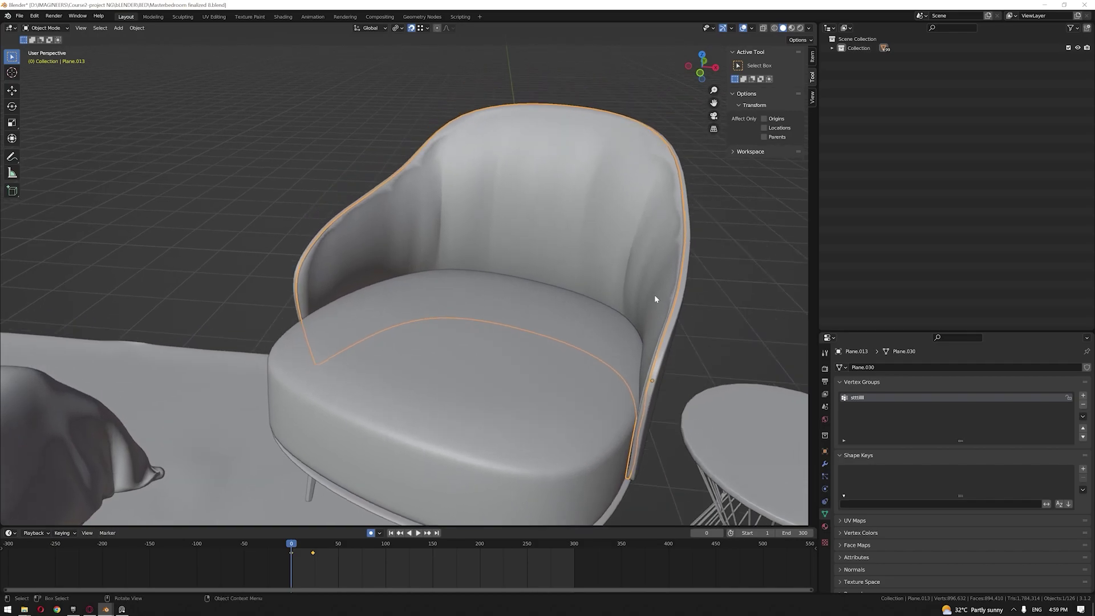
pyautogui.press('Tab')
pyautogui.press('Tab')
pyautogui.moveTo(600, 220); pyautogui.dragTo(625, 252, button='middle')
pyautogui.scroll(-5, 624, 251)
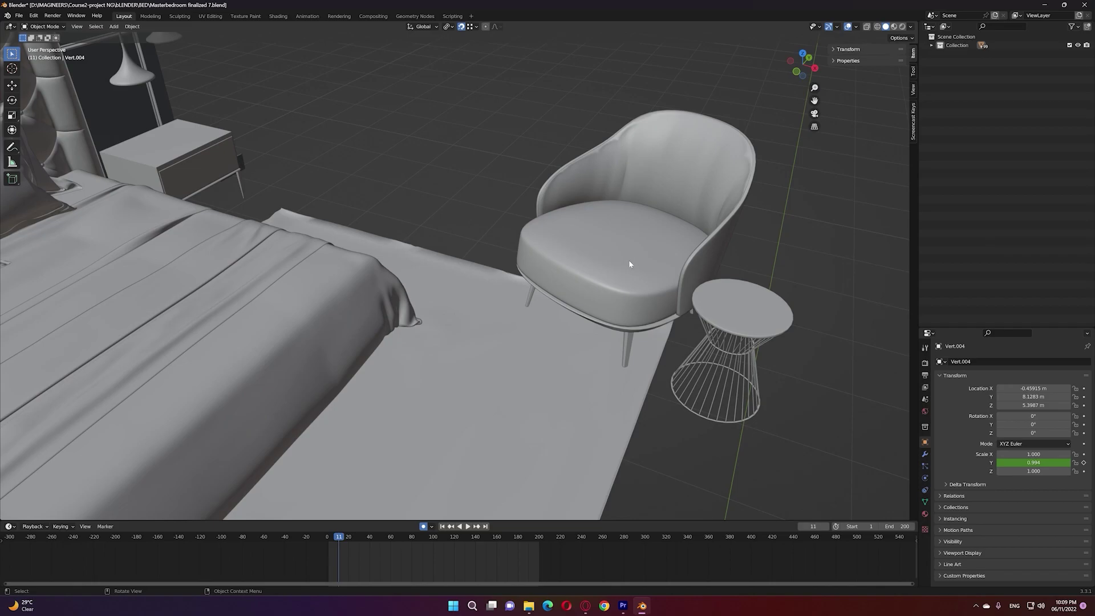
# Step: Review the finished armchair together with the wire-base side table and the bed in the bedroom scene
pyautogui.scroll(-2, 630, 264)
pyautogui.scroll(-2, 630, 264)
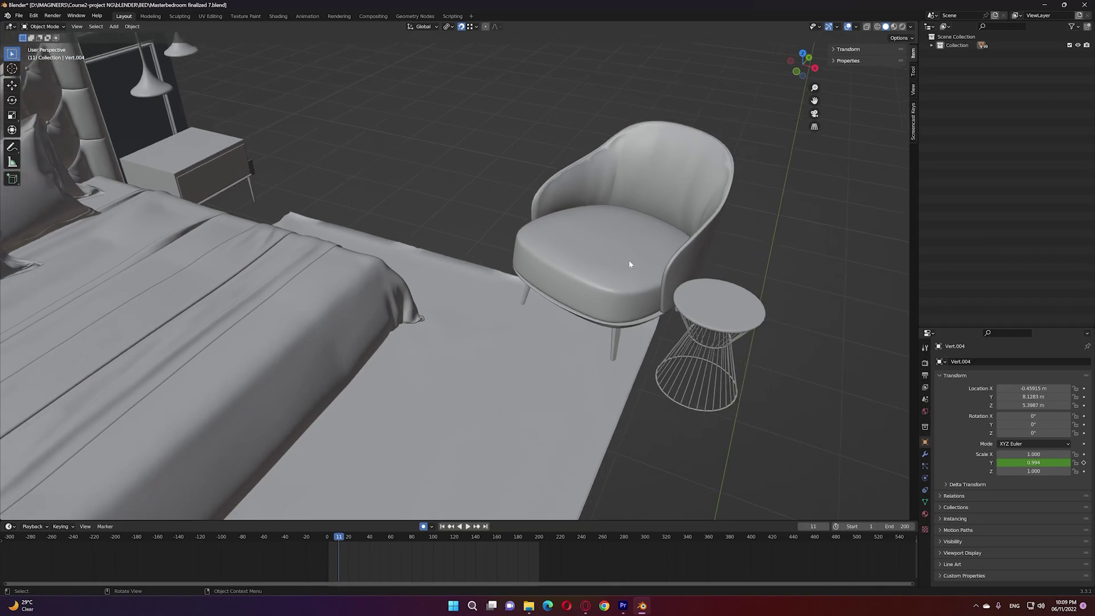
pyautogui.scroll(-2, 629, 264)
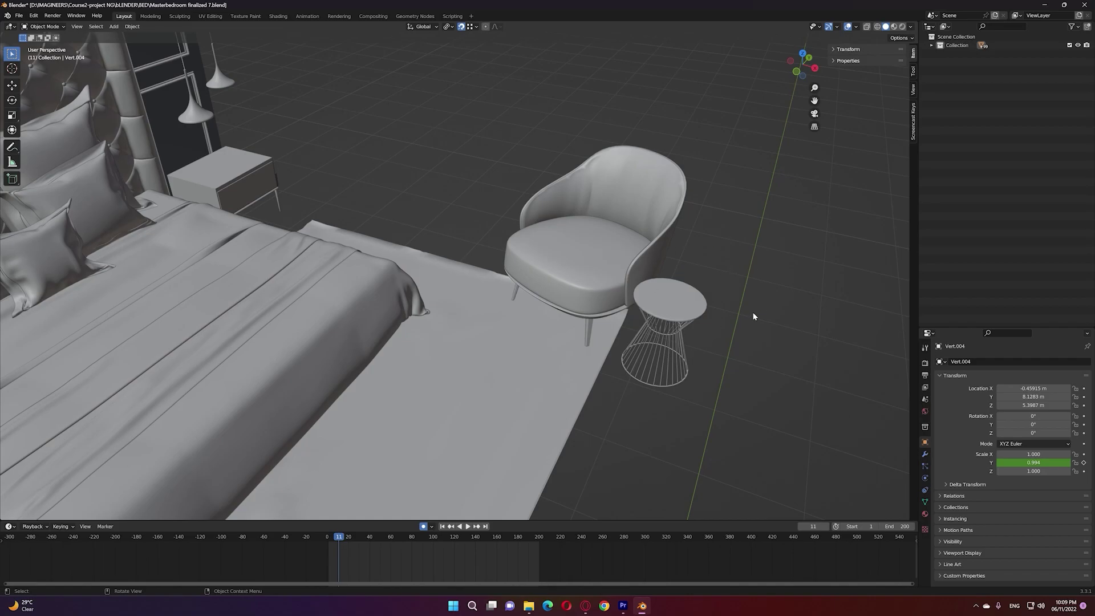
pyautogui.scroll(-2, 748, 308)
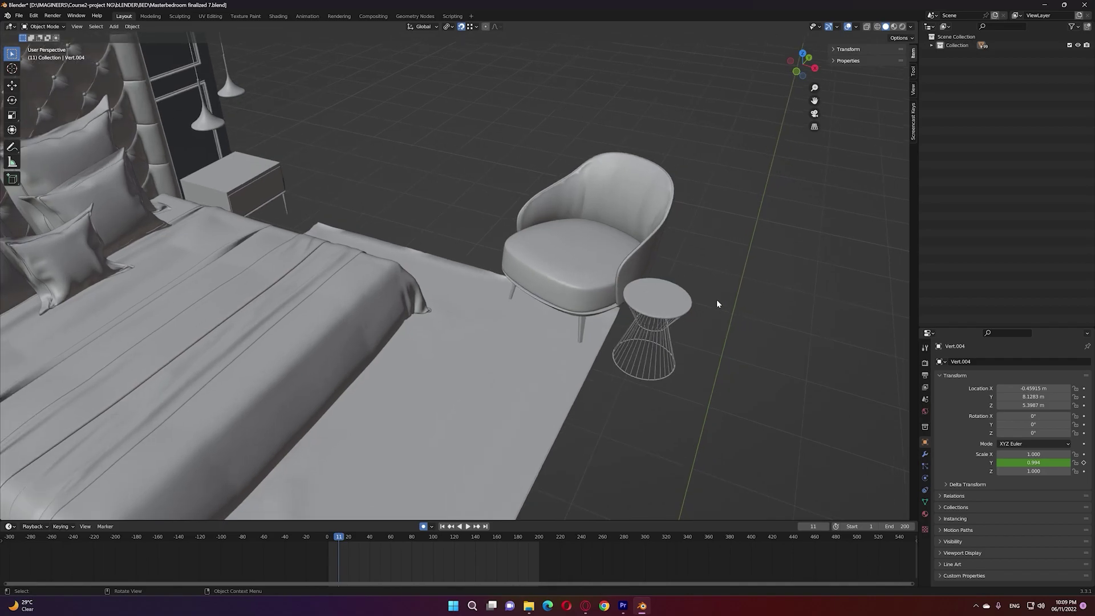